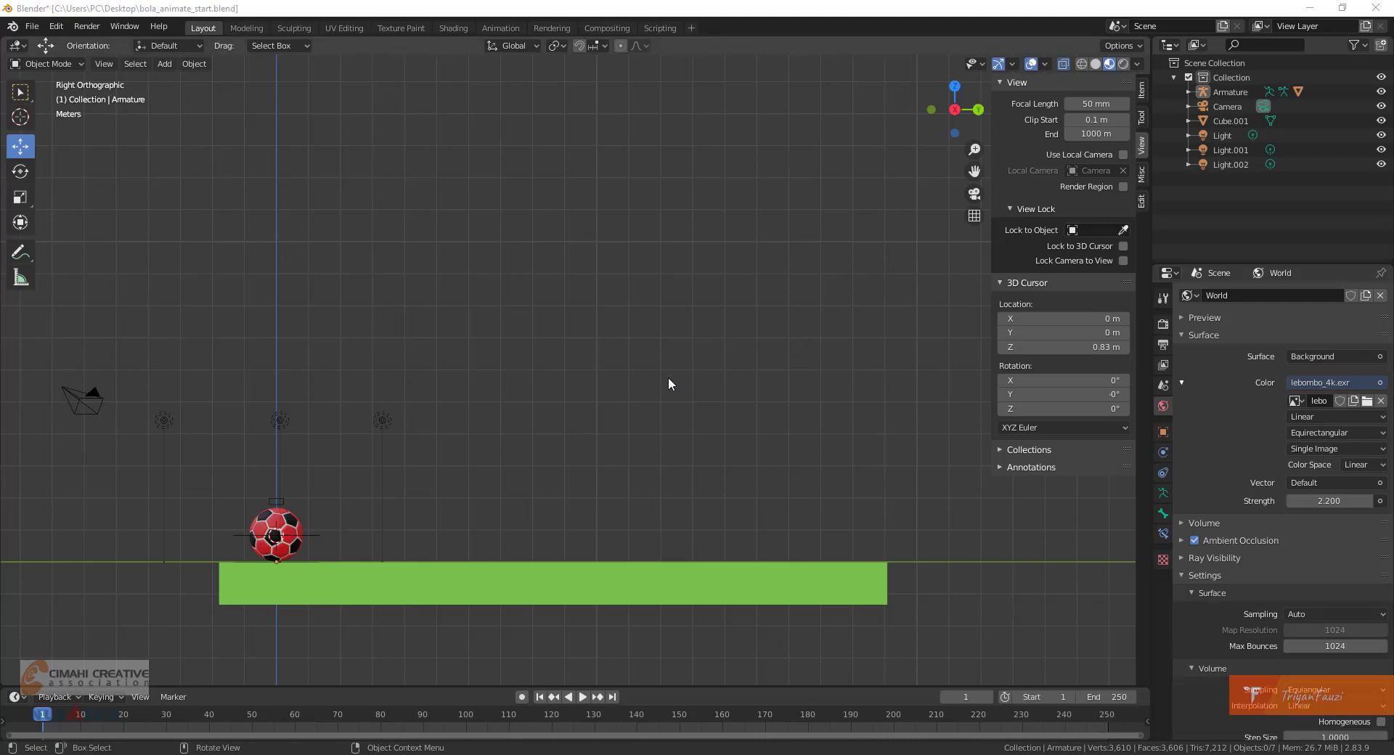
Examine the ball and the green platform from several angles, finishing in the right orthographic view.
middle_drag(588, 405, 644, 379)
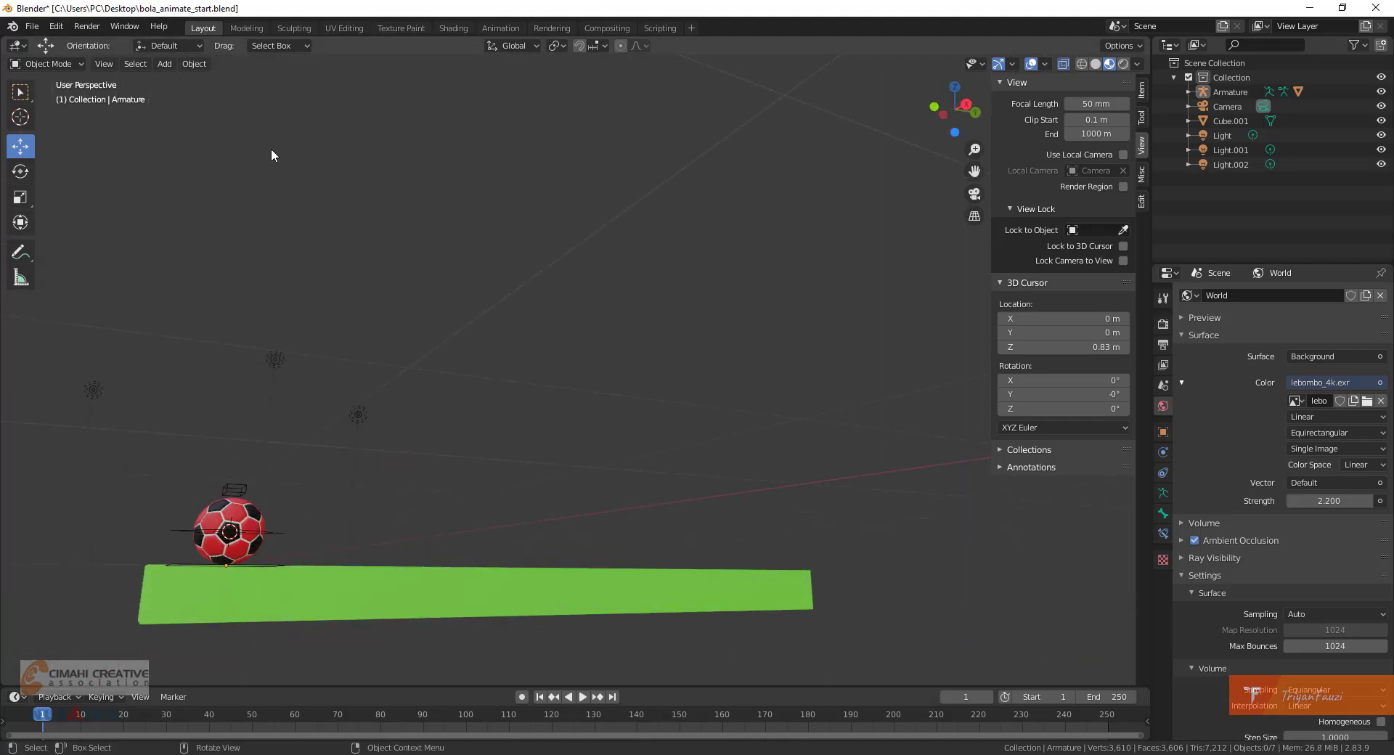
middle_drag(252, 242, 225, 250)
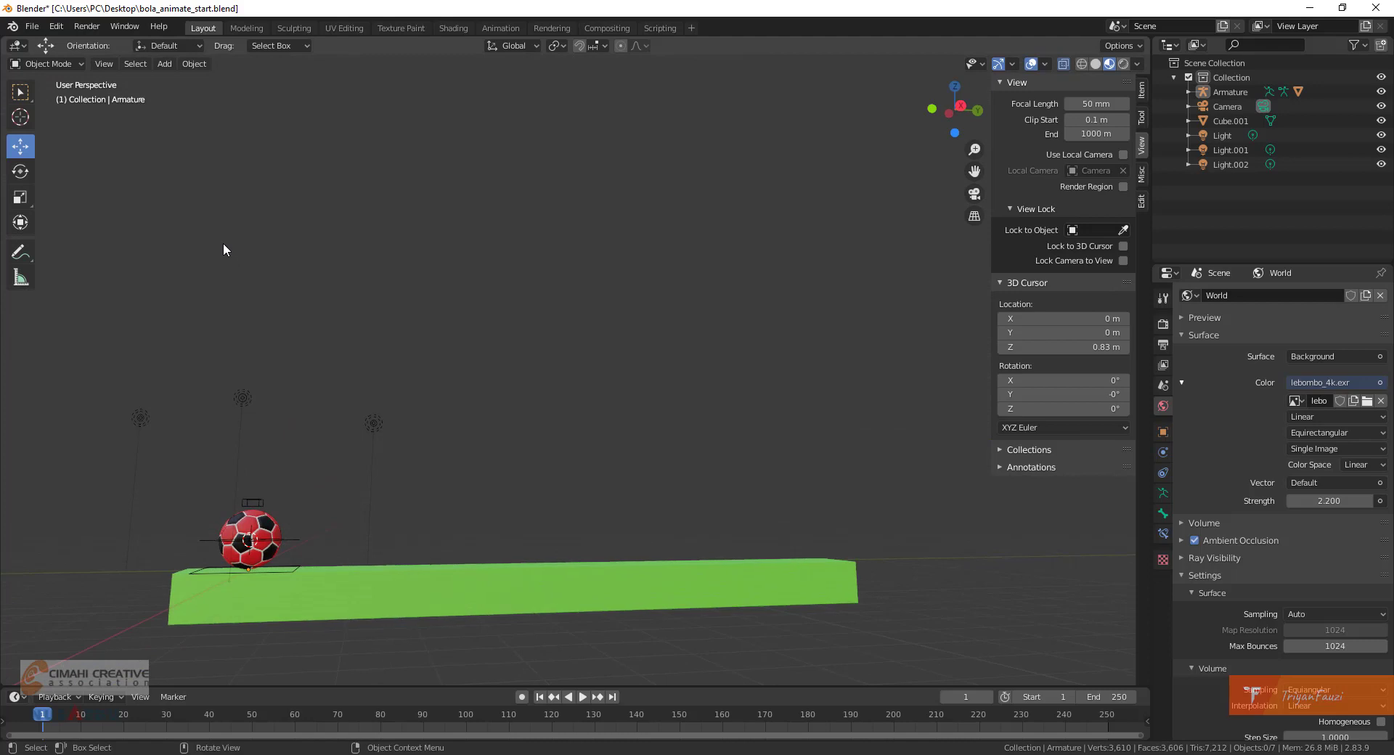
mouse_move(386, 451)
shift+middle_down()
mouse_move(451, 389)
mouse_move(507, 434)
mouse_move(390, 454)
shift+middle_up()
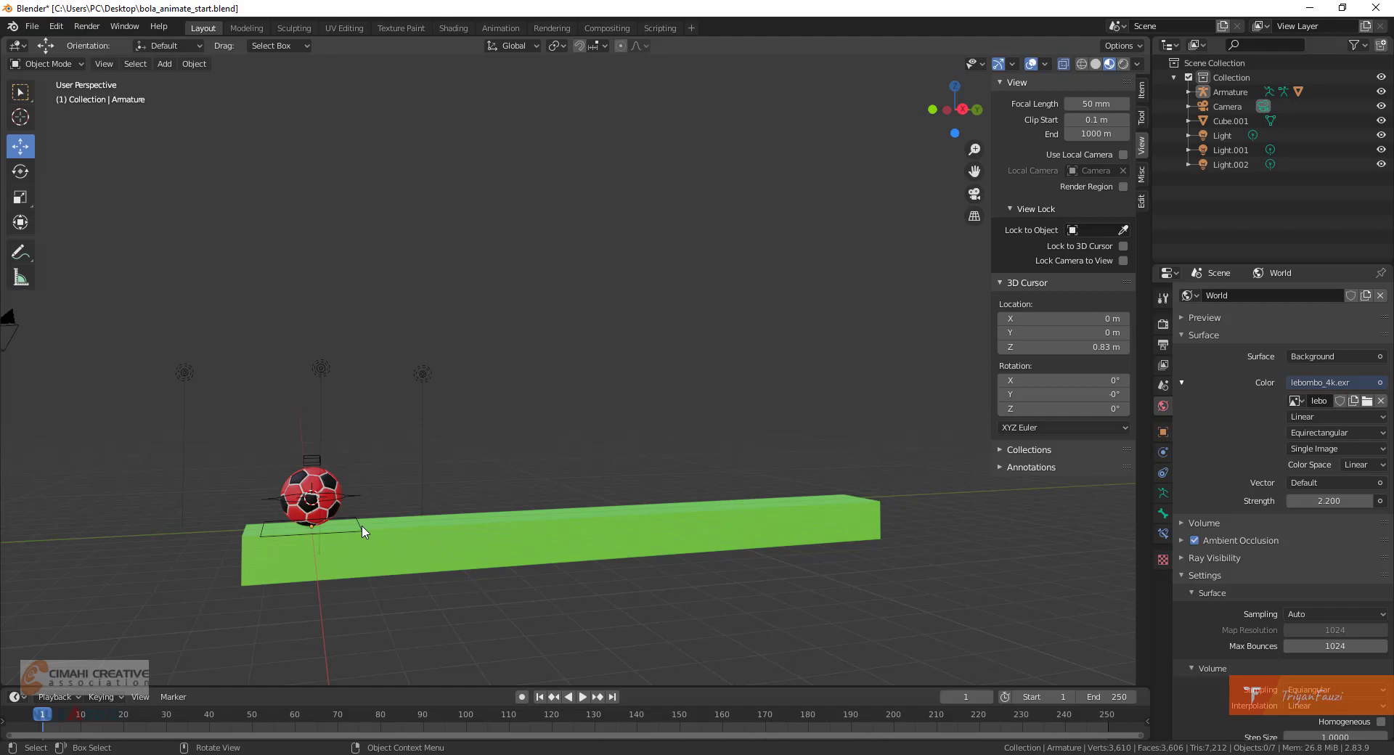
click(472, 529)
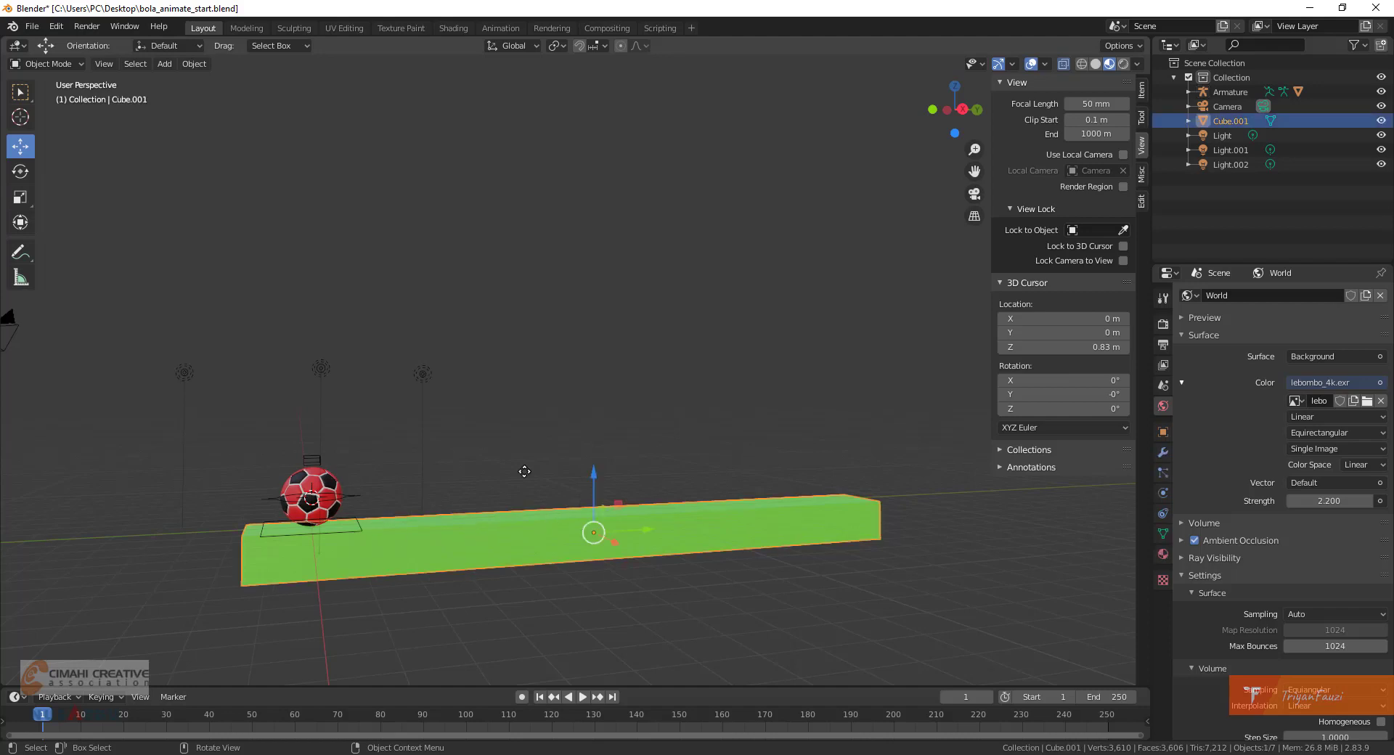
key(g)
right_click(481, 489)
mouse_move(594, 540)
middle_down()
mouse_move(617, 501)
mouse_move(577, 530)
middle_up()
scroll(577, 529, up, 1)
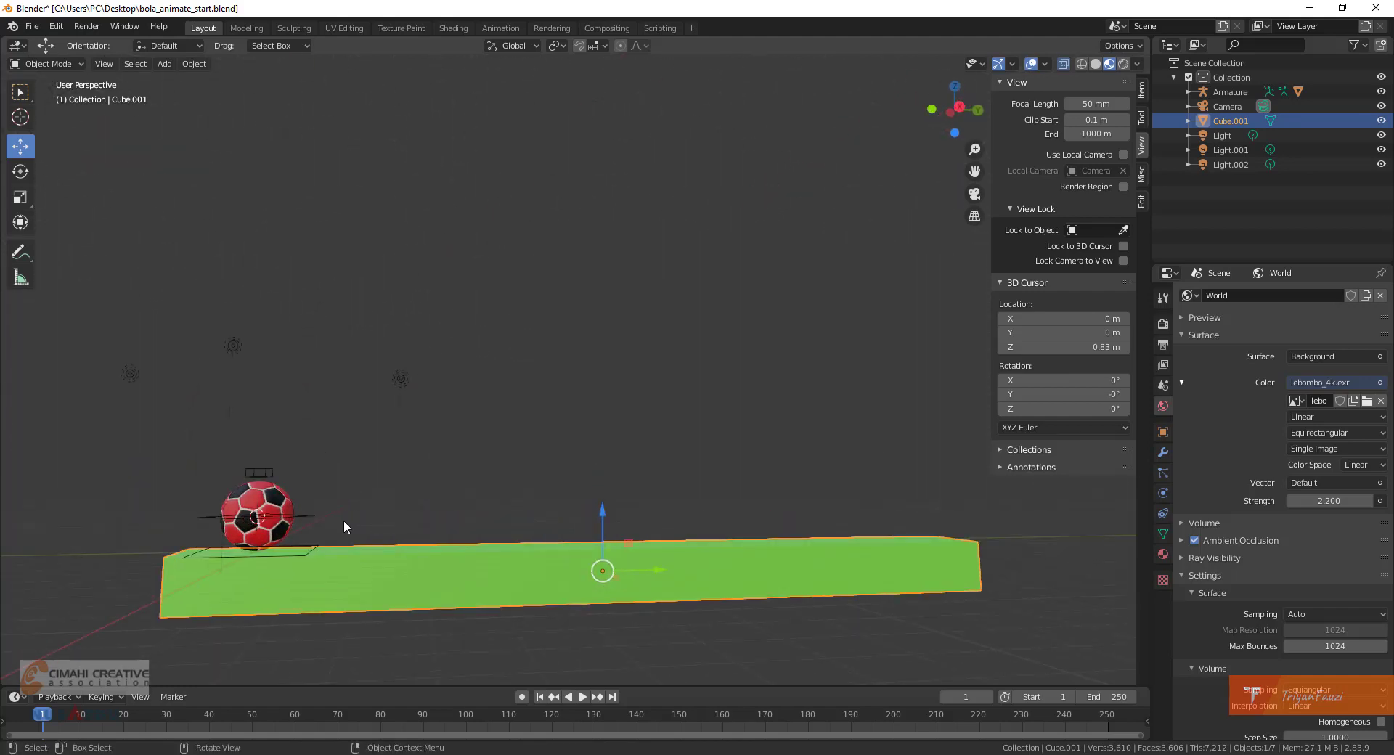
key(KP_3)
shift+middle_drag(496, 534, 440, 457)
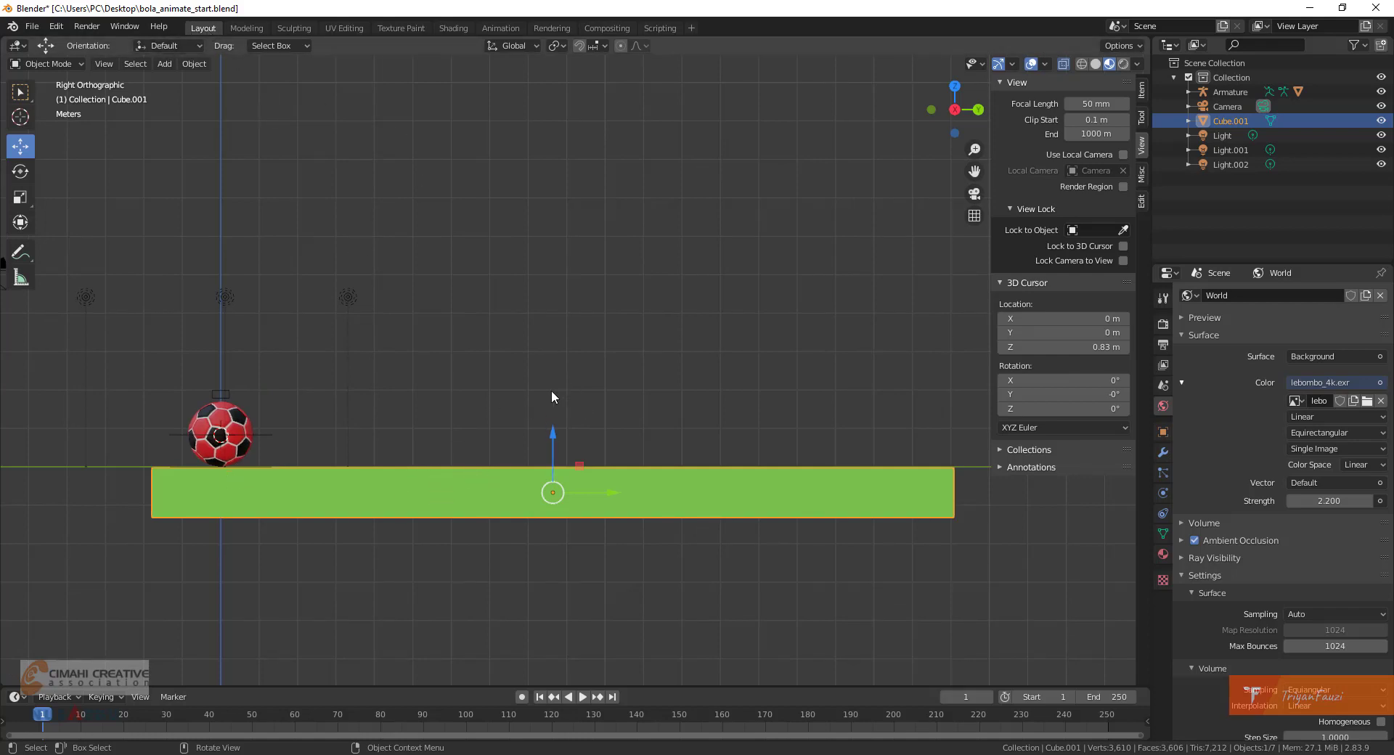
Switch to the Animation workspace.
click(499, 28)
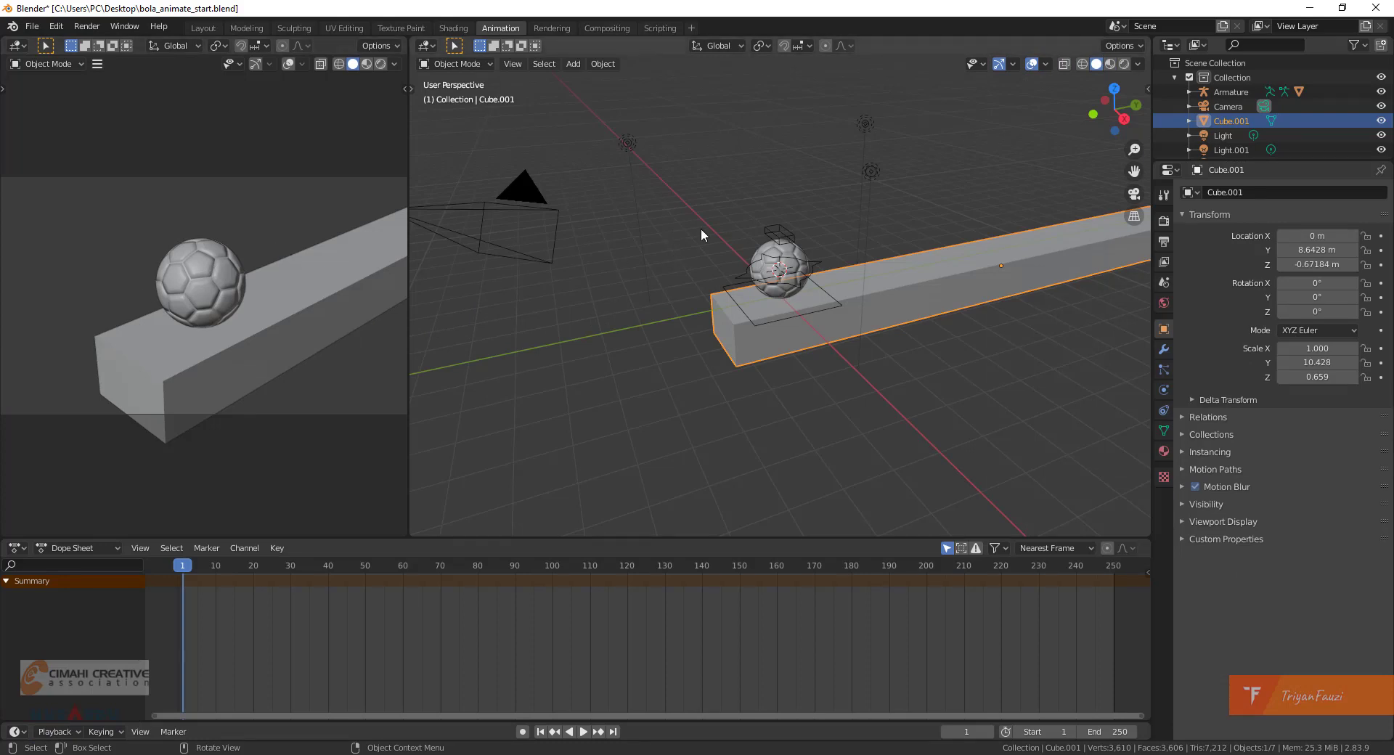
middle_drag(937, 379, 847, 387)
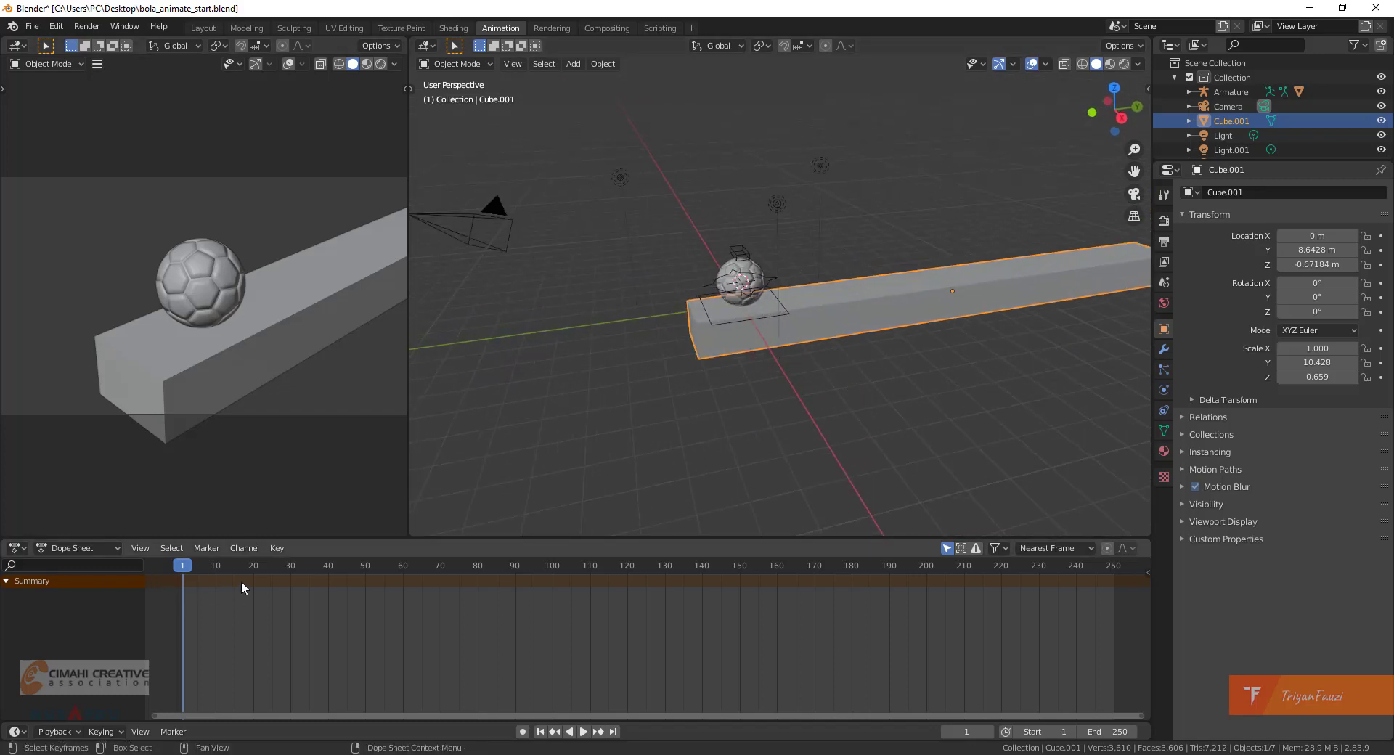
click(20, 551)
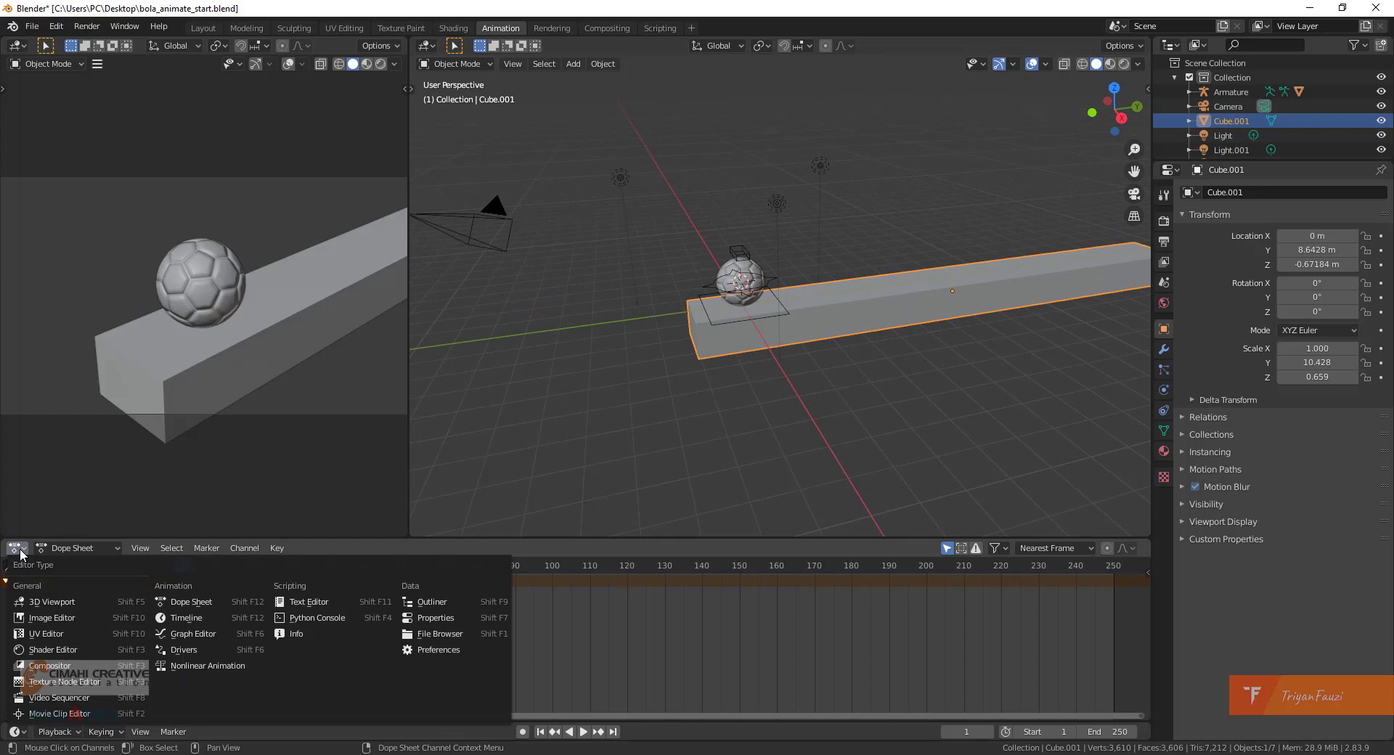
click(21, 554)
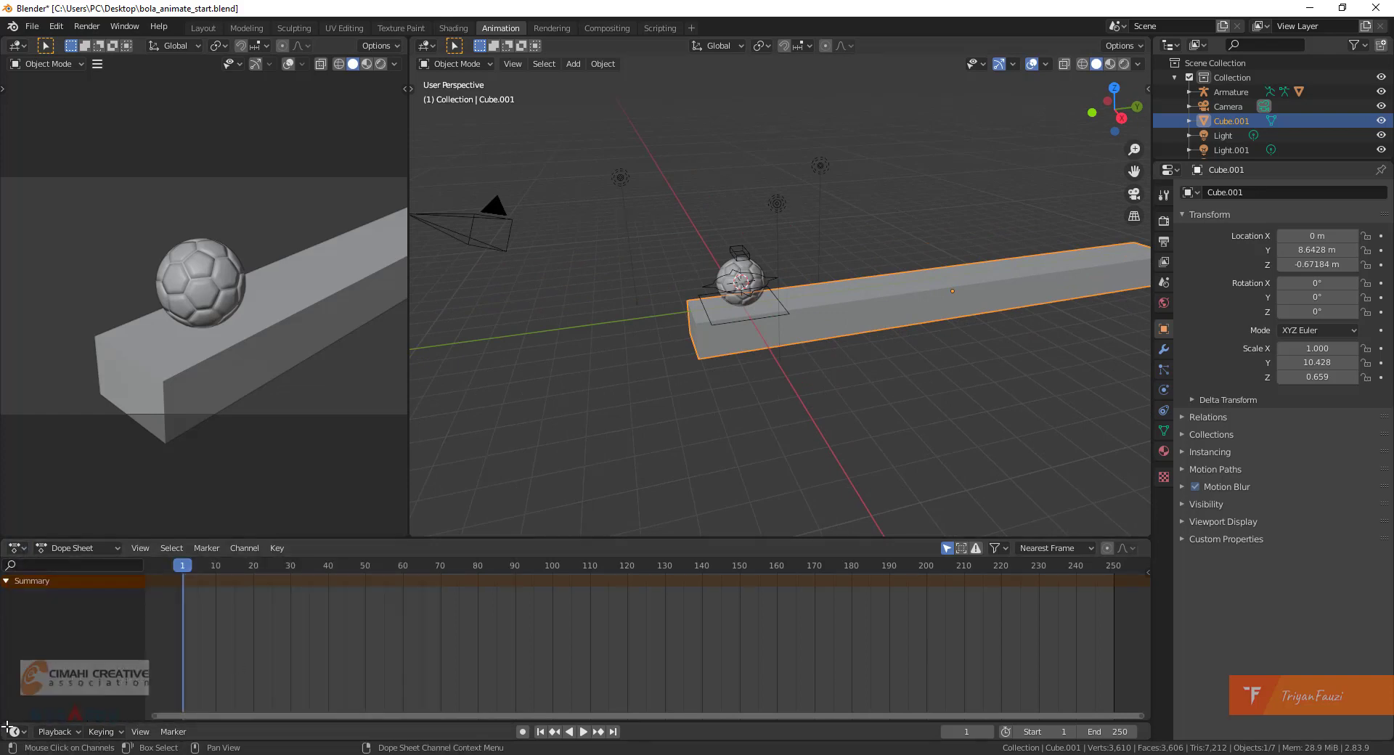
mouse_move(695, 631)
middle_down()
mouse_move(666, 628)
mouse_move(688, 625)
middle_up()
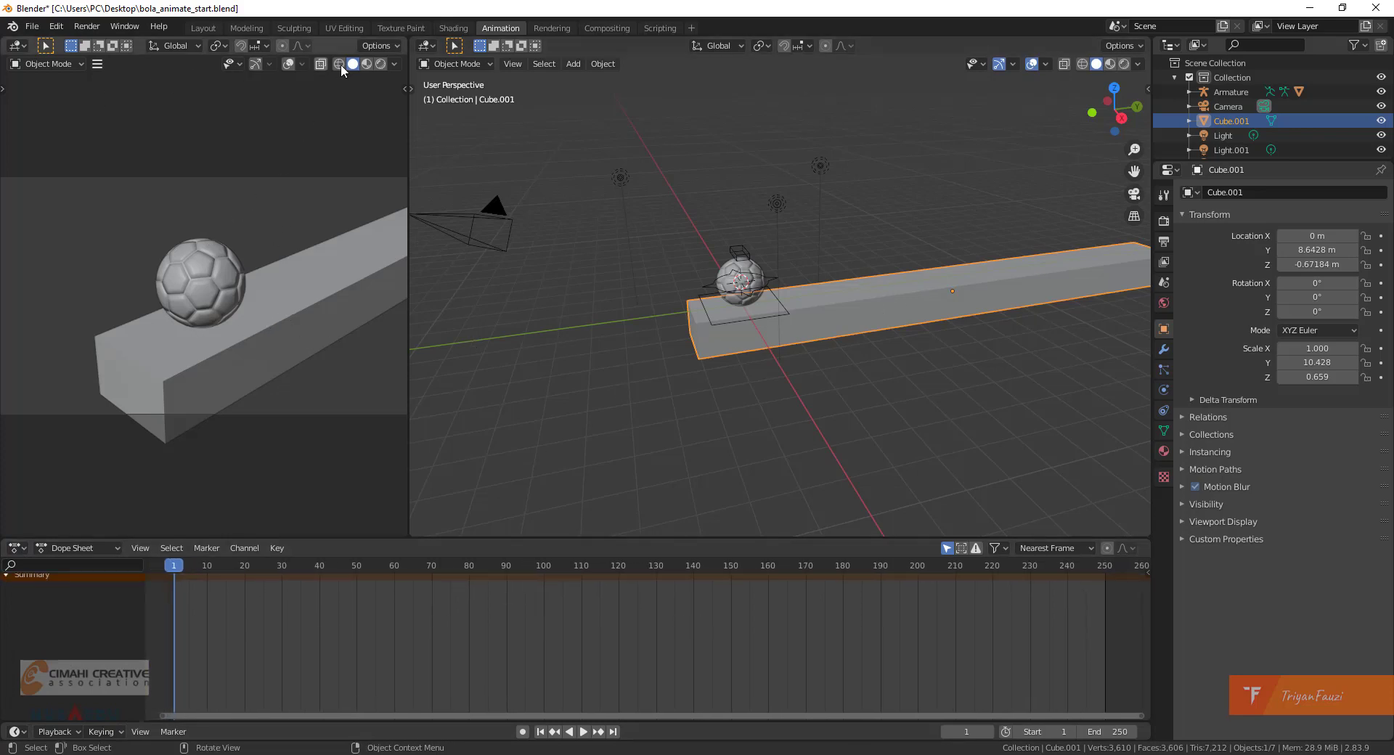
Show the smaller camera viewport from the right side, framing the ball and the full length of the platform.
key(KP_3)
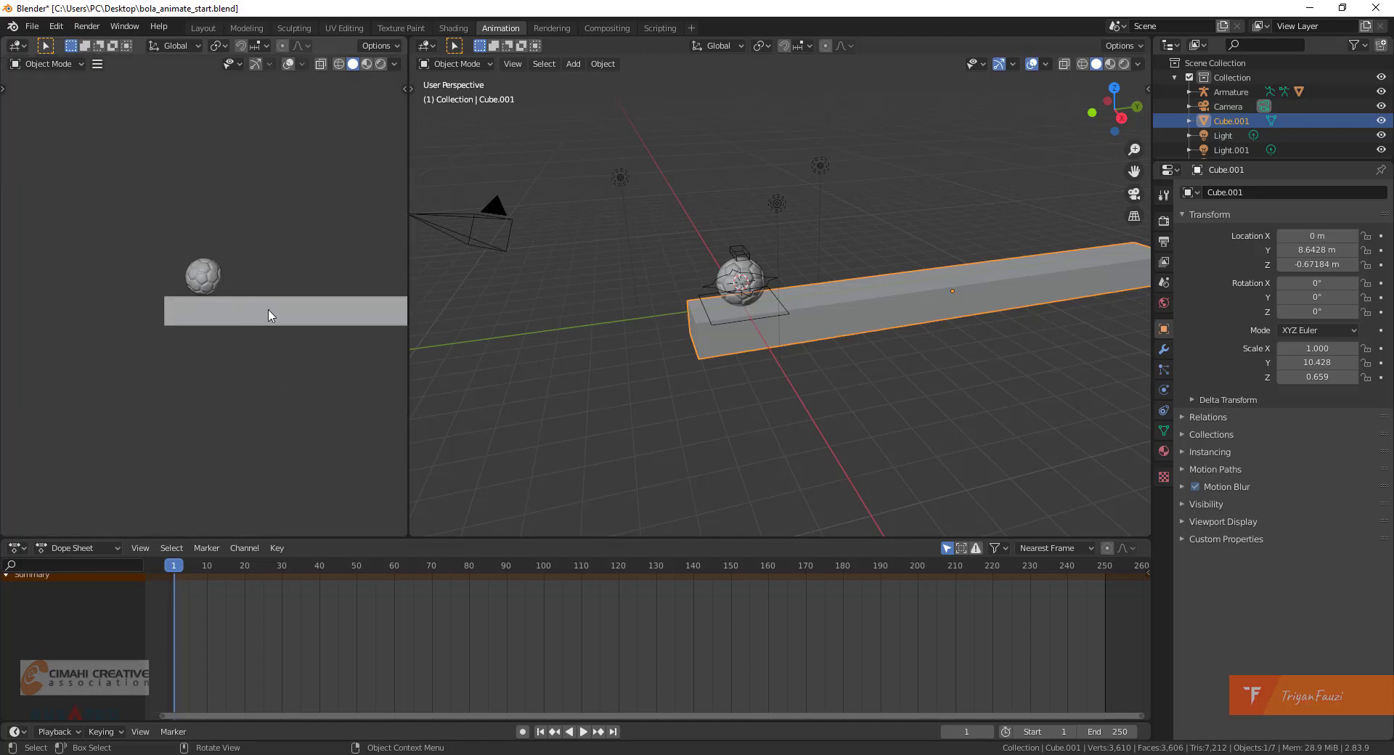
shift+middle_drag(204, 310, 163, 316)
scroll(323, 225, down, 2)
shift+middle_drag(355, 242, 298, 252)
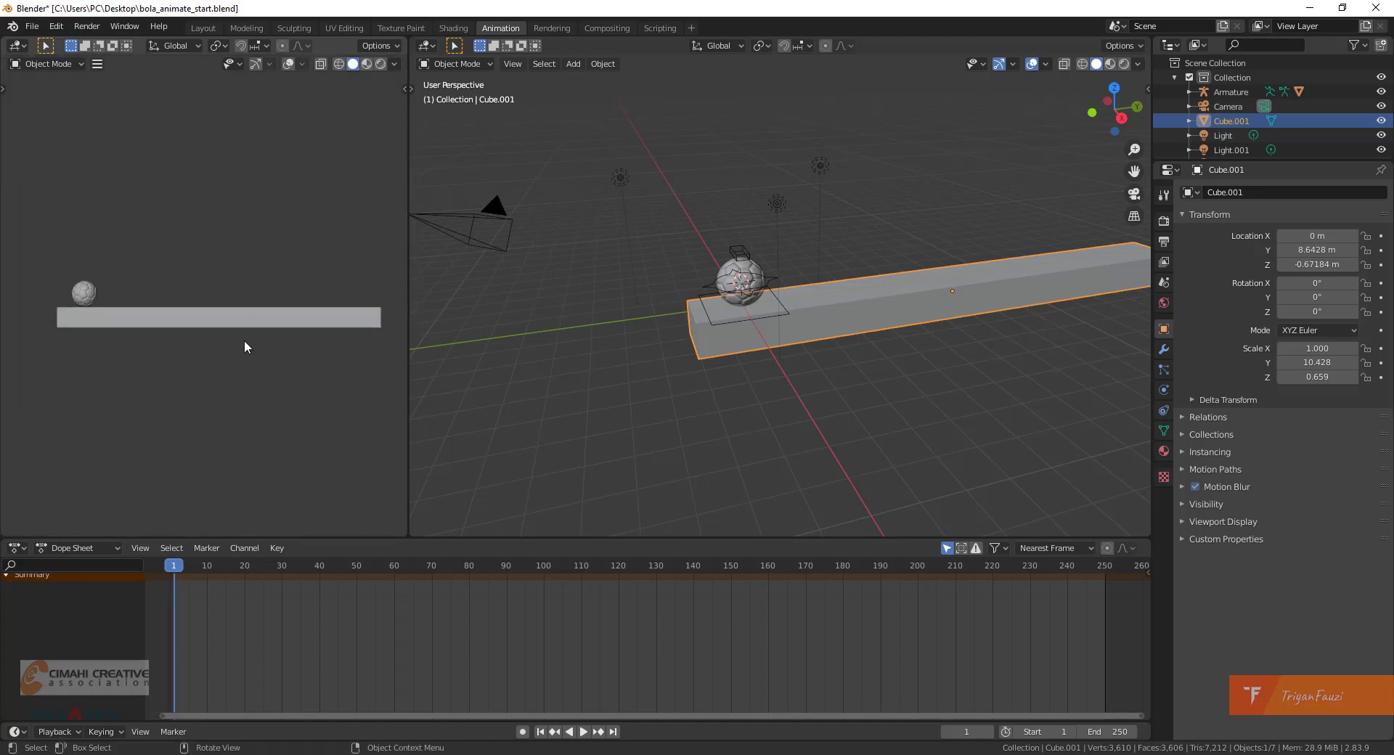
Start the Screencast Keys display and hide the sidebar again.
click(1147, 87)
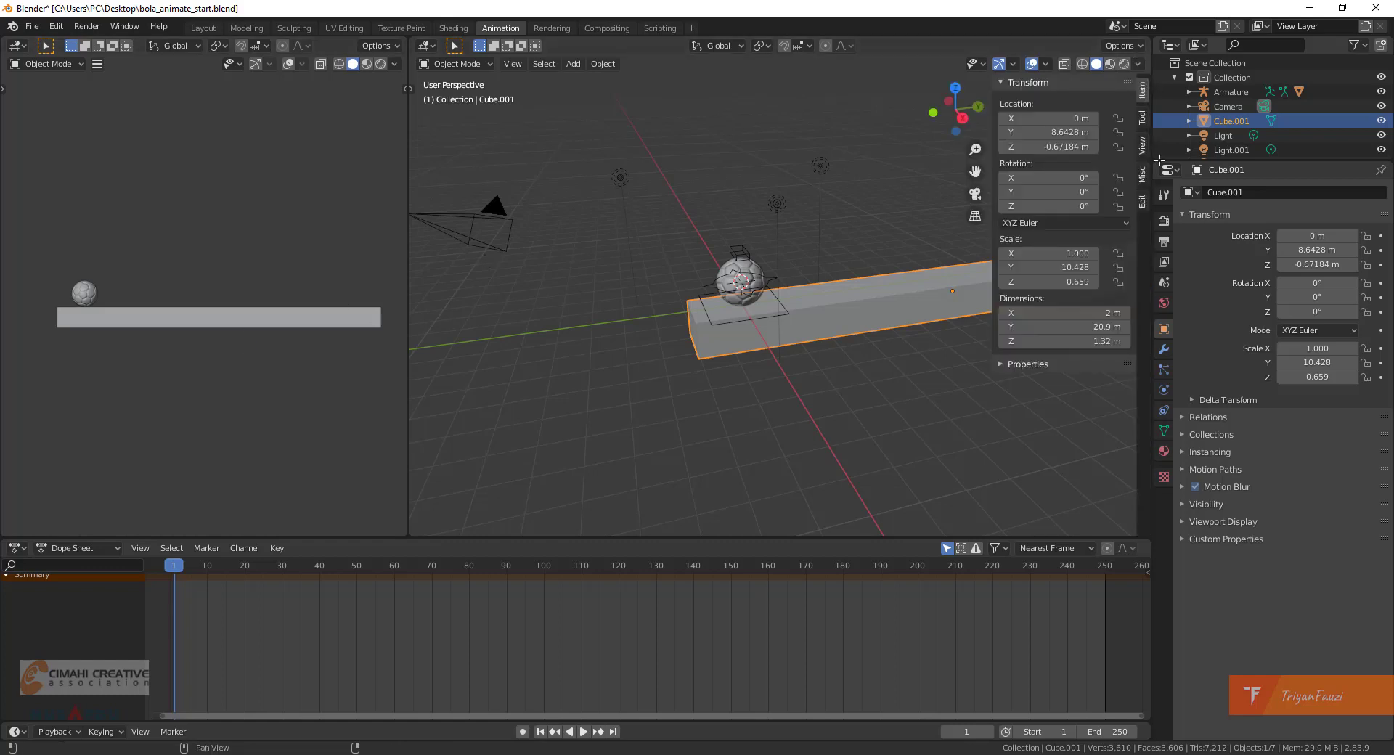
click(1145, 199)
click(1145, 146)
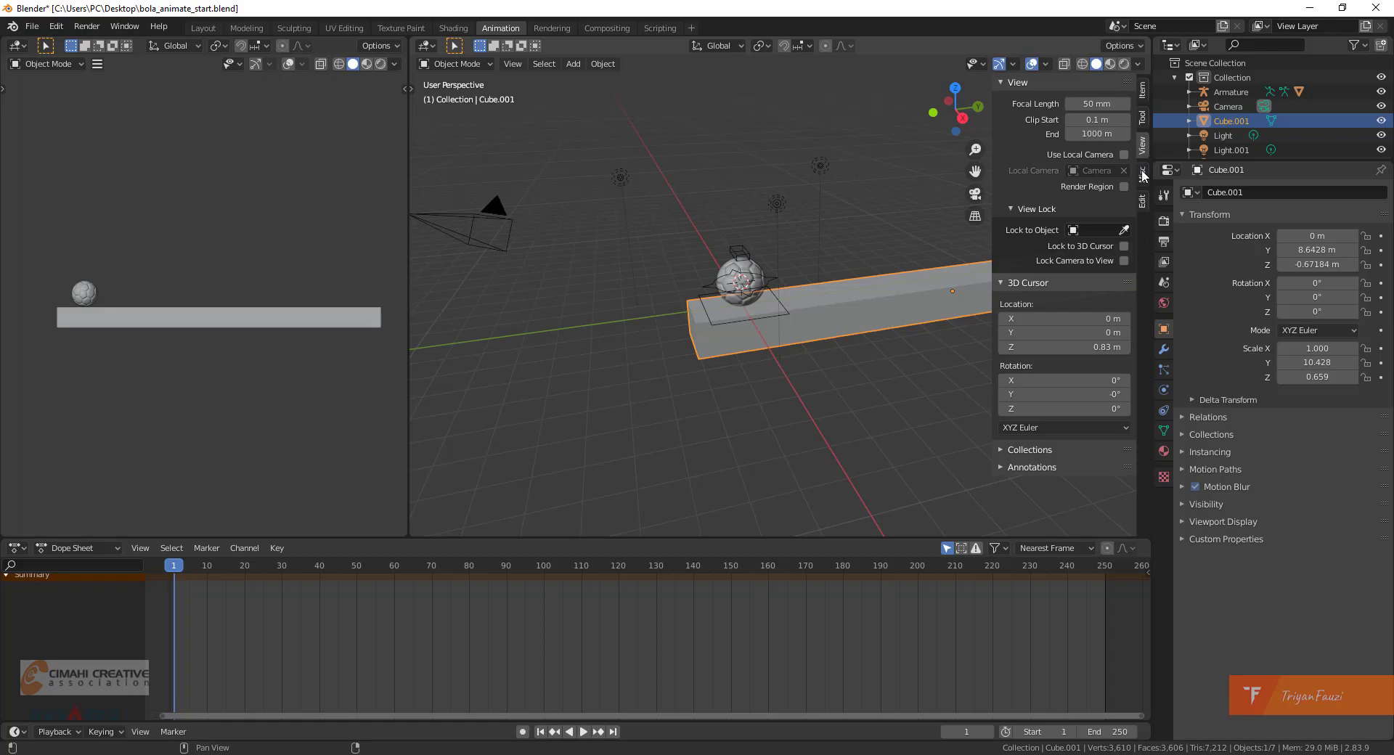
click(1143, 174)
click(1096, 106)
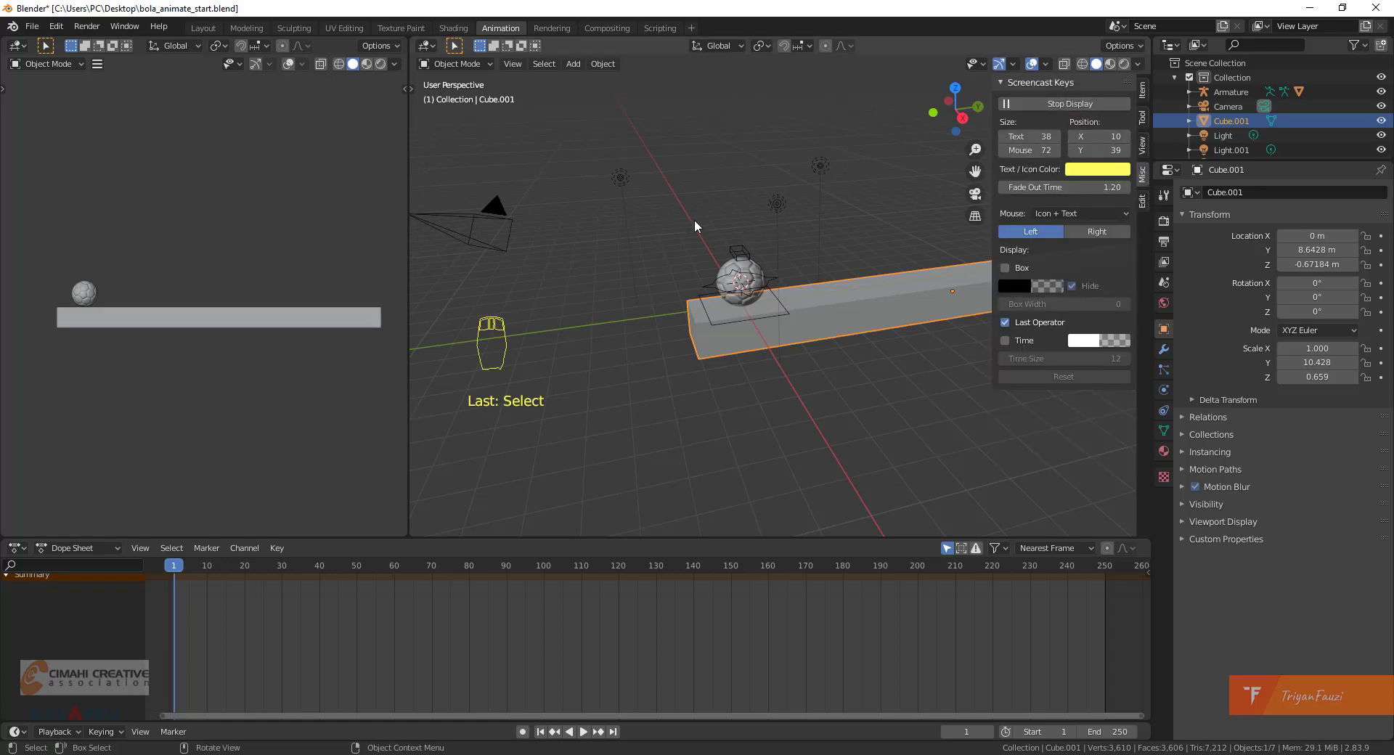
key(n)
Set both 3D viewports to Material Preview shading so the ball and platform show their colours.
shift+middle_drag(173, 332, 218, 304)
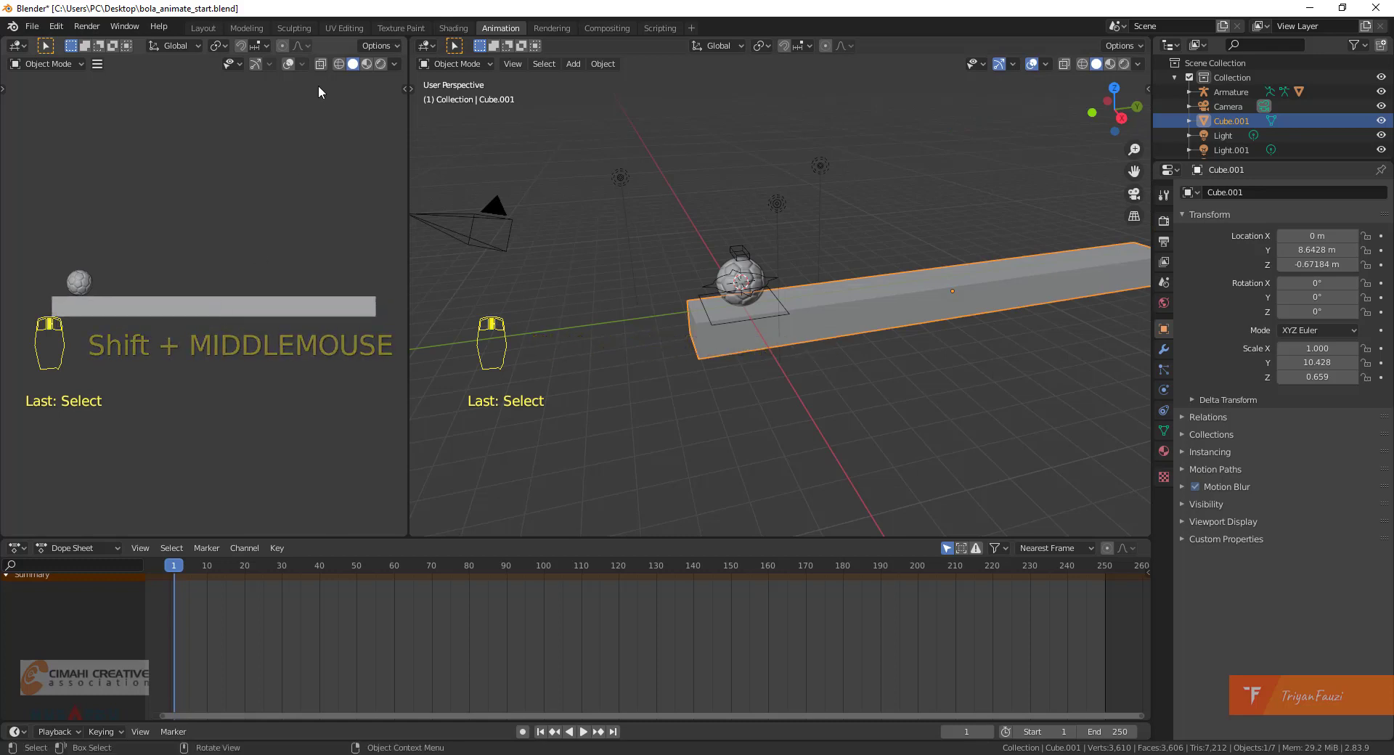
click(365, 64)
mouse_move(799, 299)
middle_down()
mouse_move(773, 320)
mouse_move(860, 311)
mouse_move(848, 333)
mouse_move(773, 346)
middle_up()
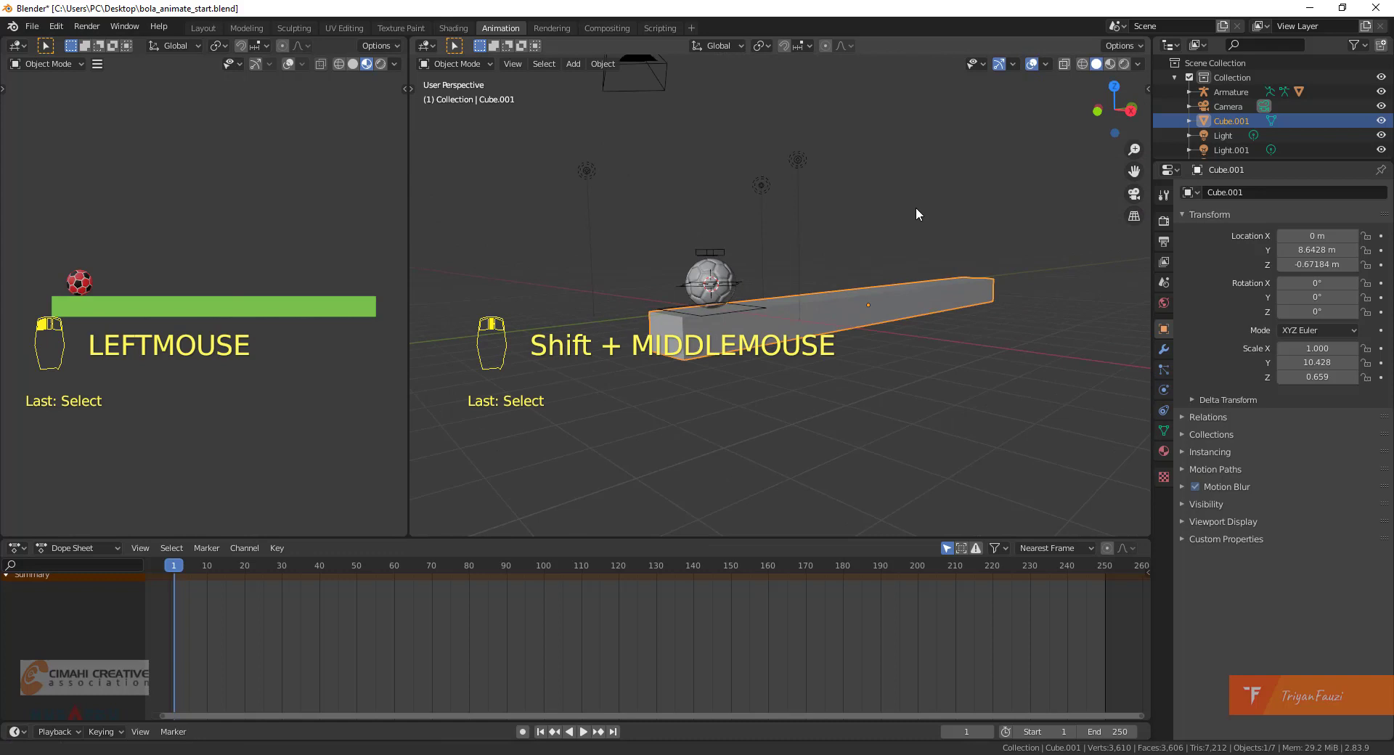
click(1096, 64)
middle_drag(873, 347, 824, 338)
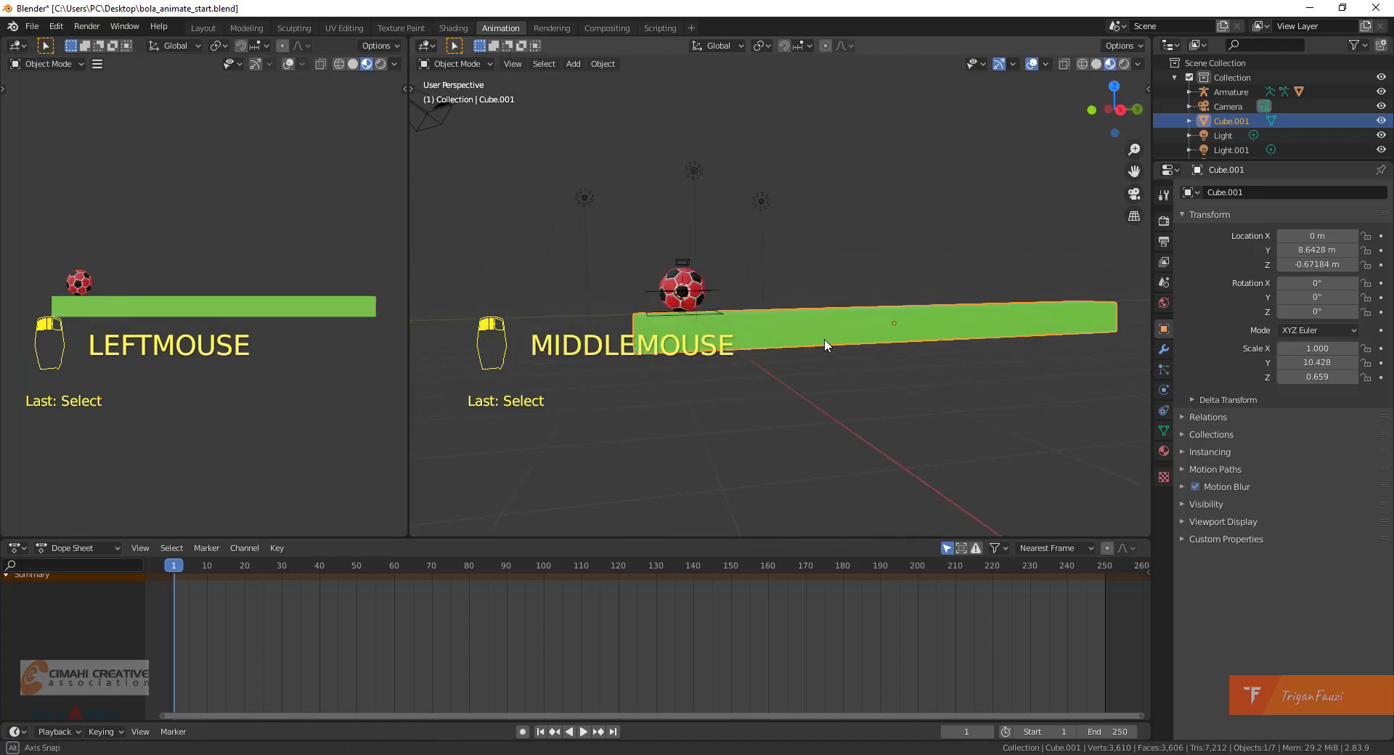
Set the larger viewport to right orthographic view with the whole platform framed, and select the ball's armature.
scroll(792, 319, up, 3)
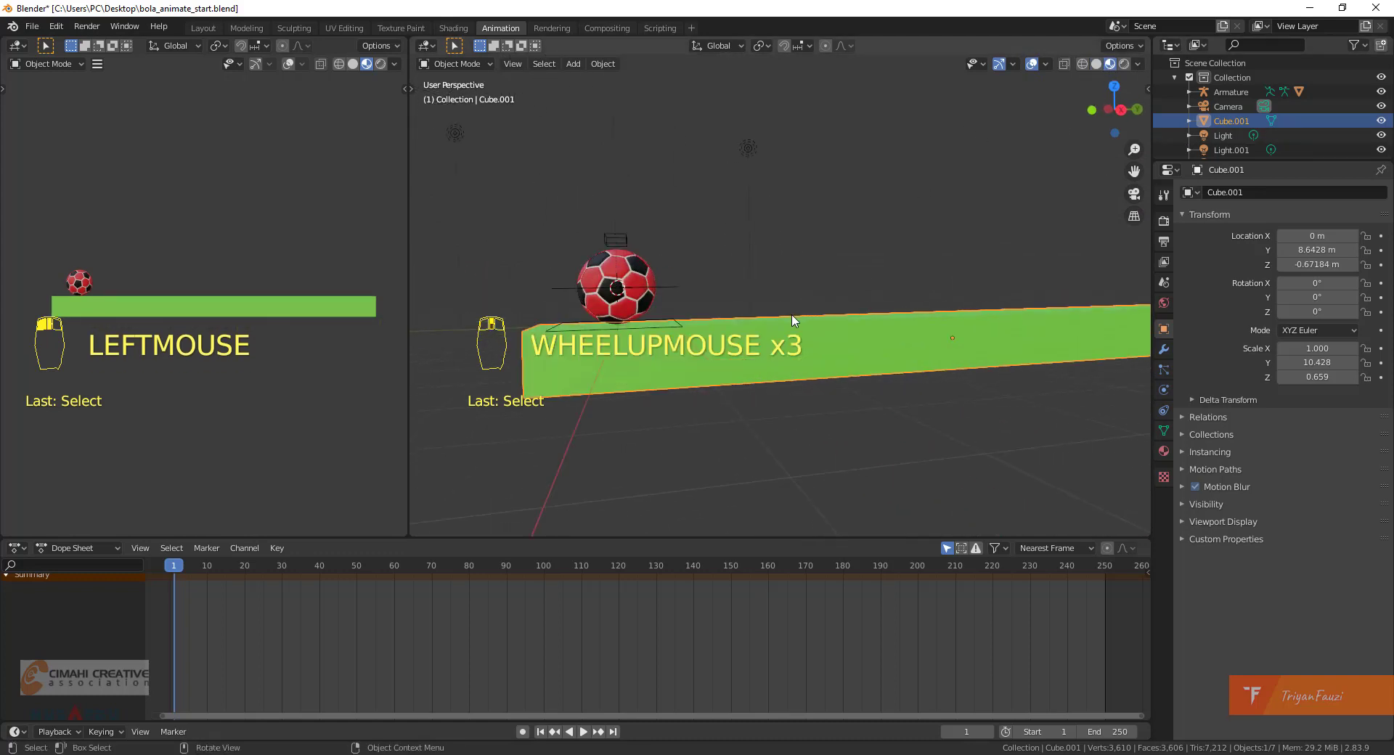
key(KP_3)
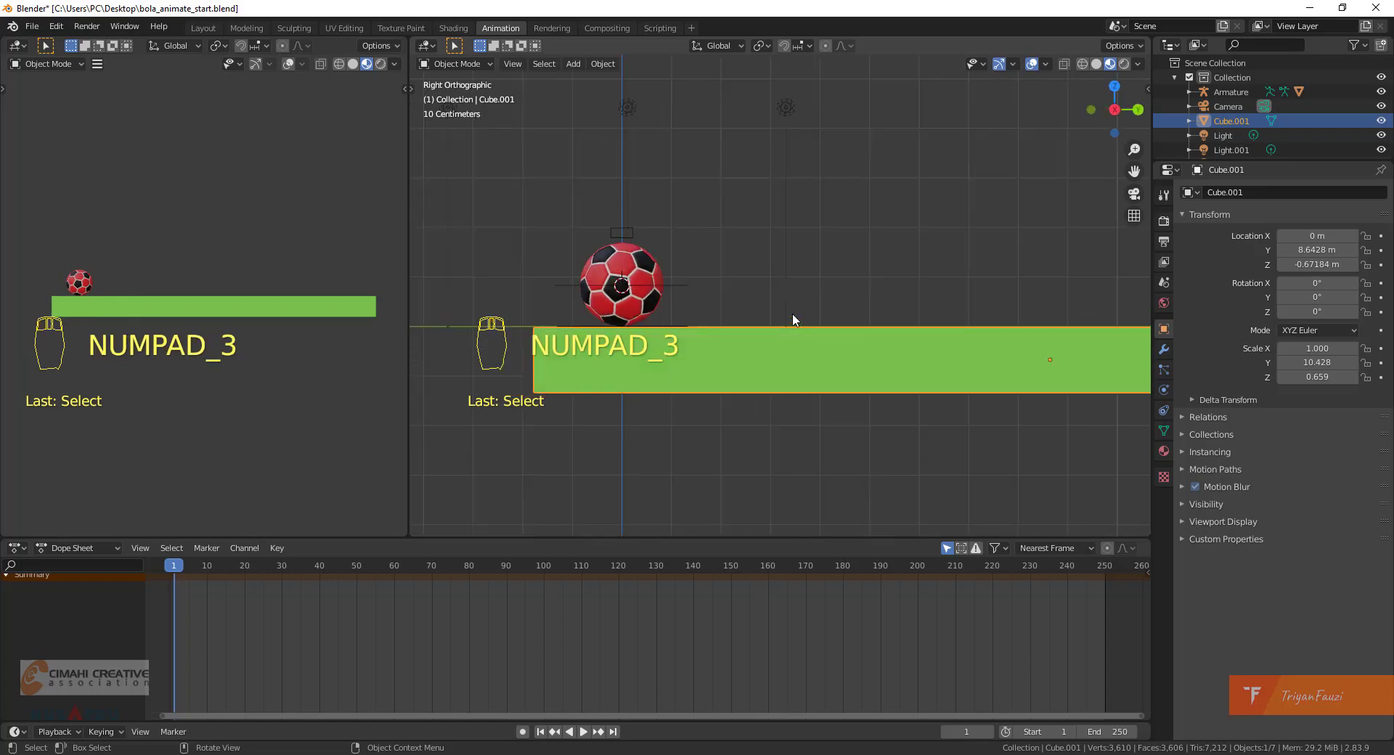
shift+middle_drag(790, 312, 761, 362)
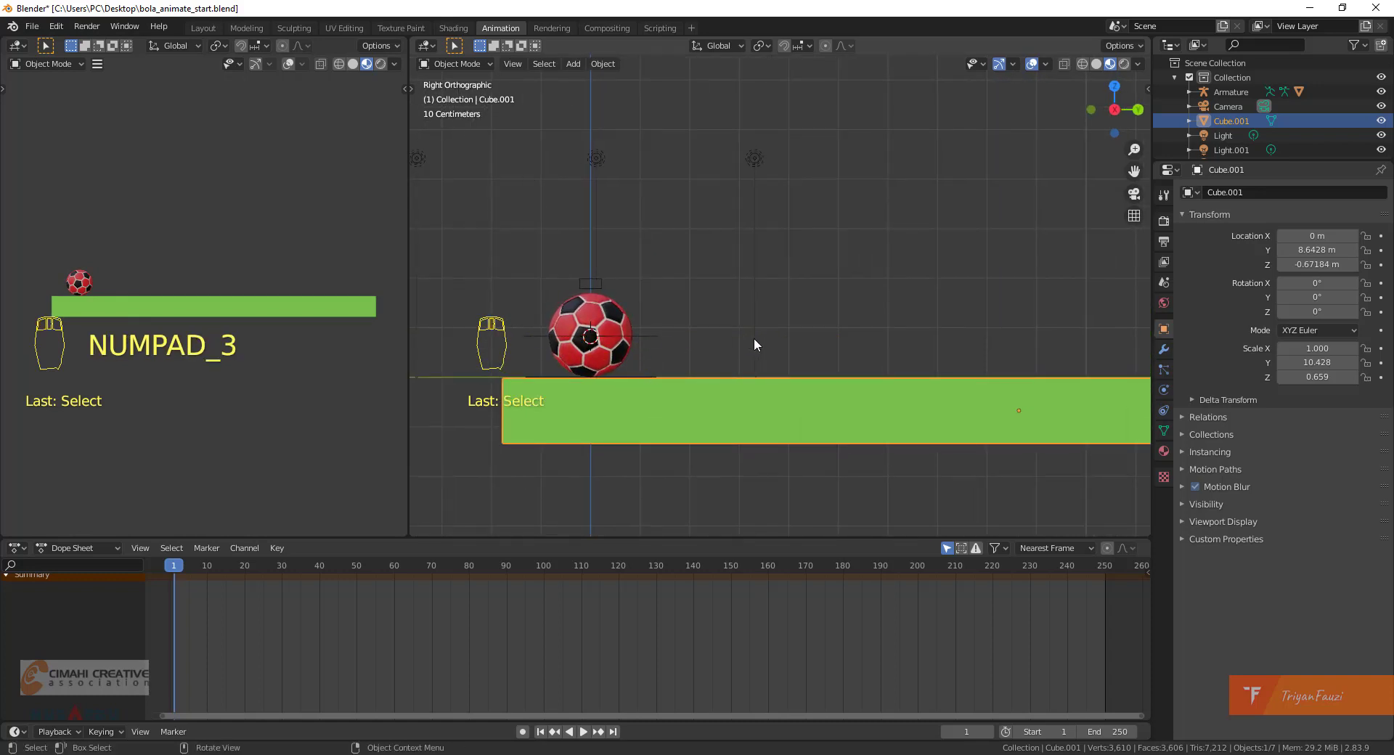
scroll(753, 339, down, 4)
shift+middle_drag(655, 415, 659, 461)
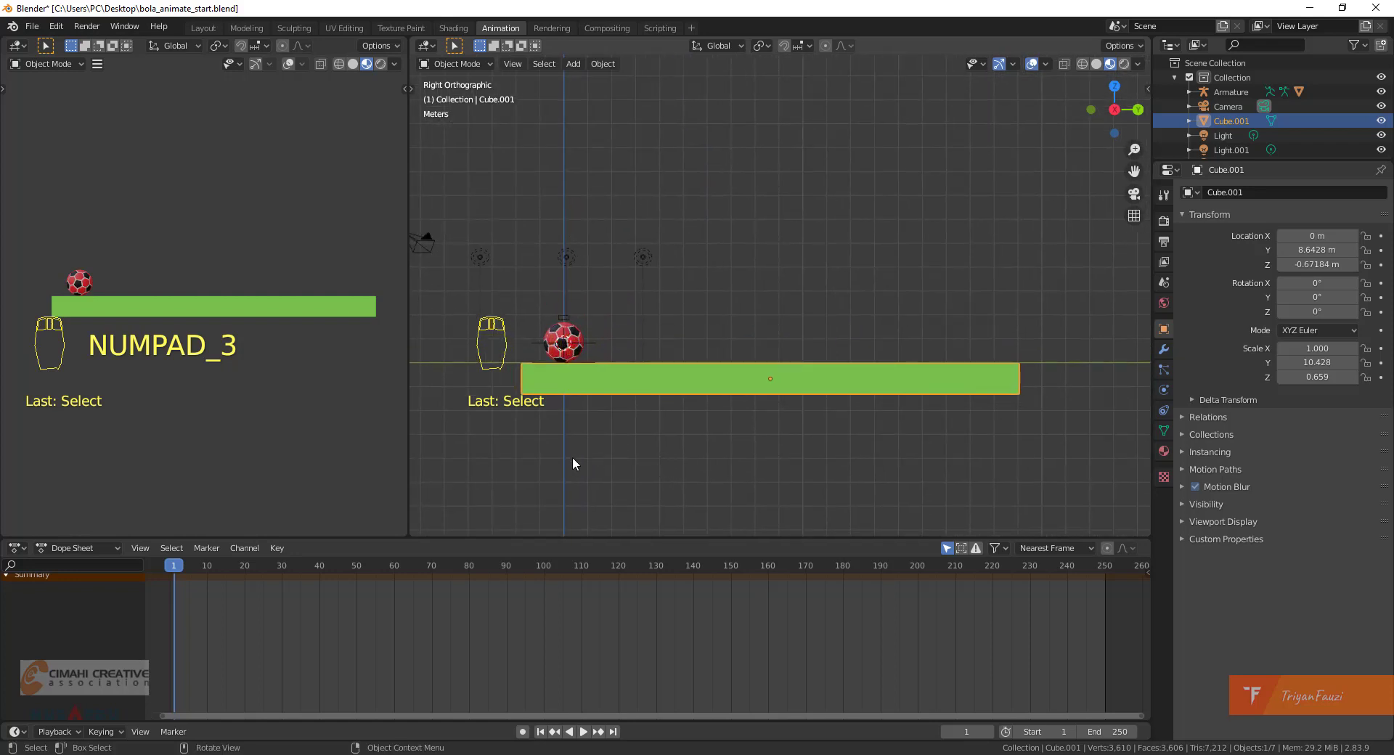
click(584, 342)
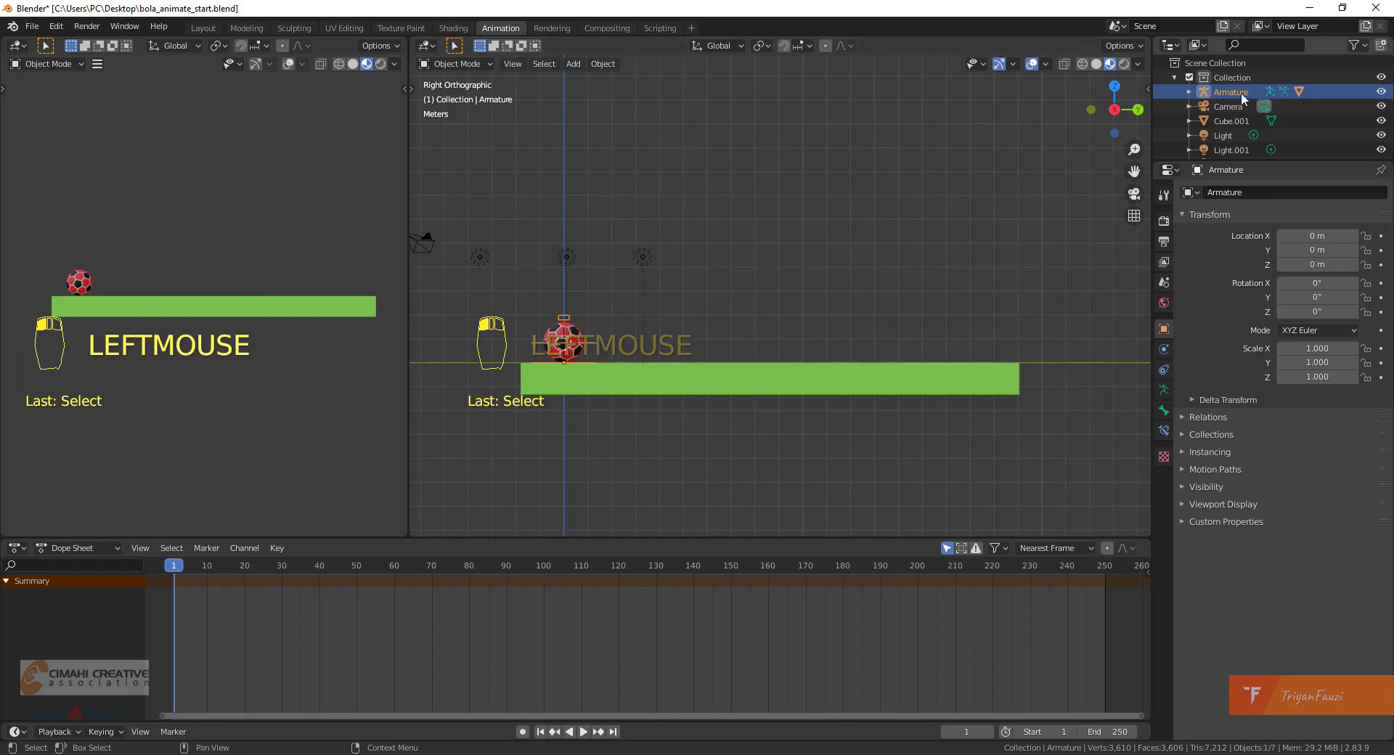
Set the Screencast Keys display position to X 6 and Y 15.
click(1145, 89)
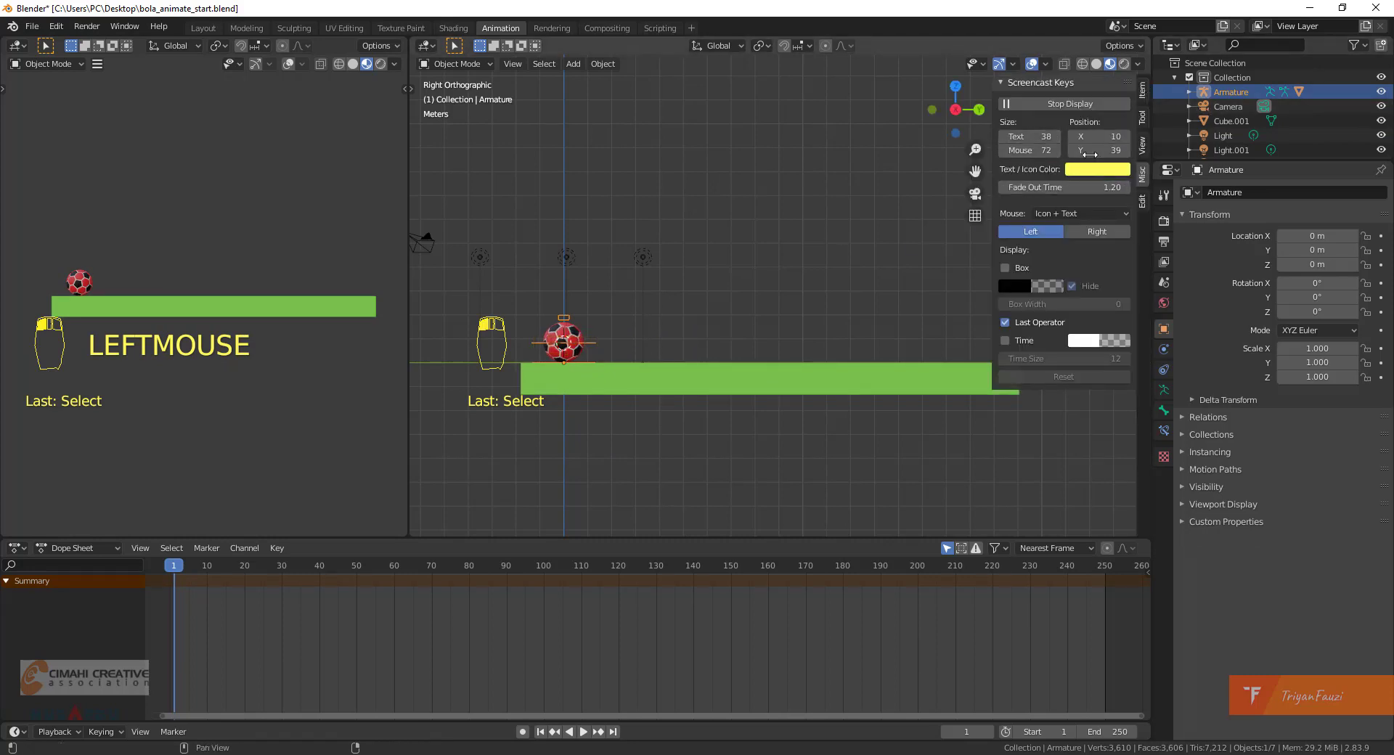
drag(1113, 151, 1089, 135)
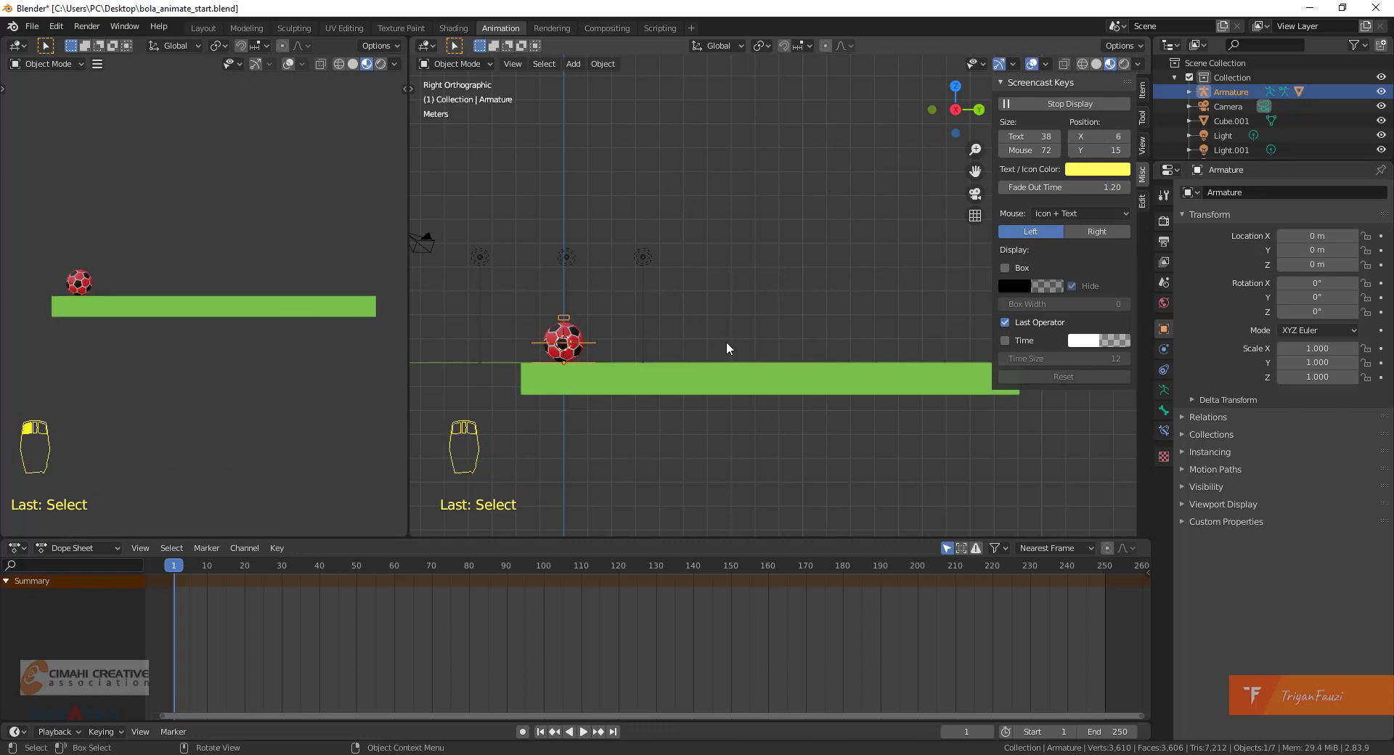
scroll(726, 343, up, 1)
key(n)
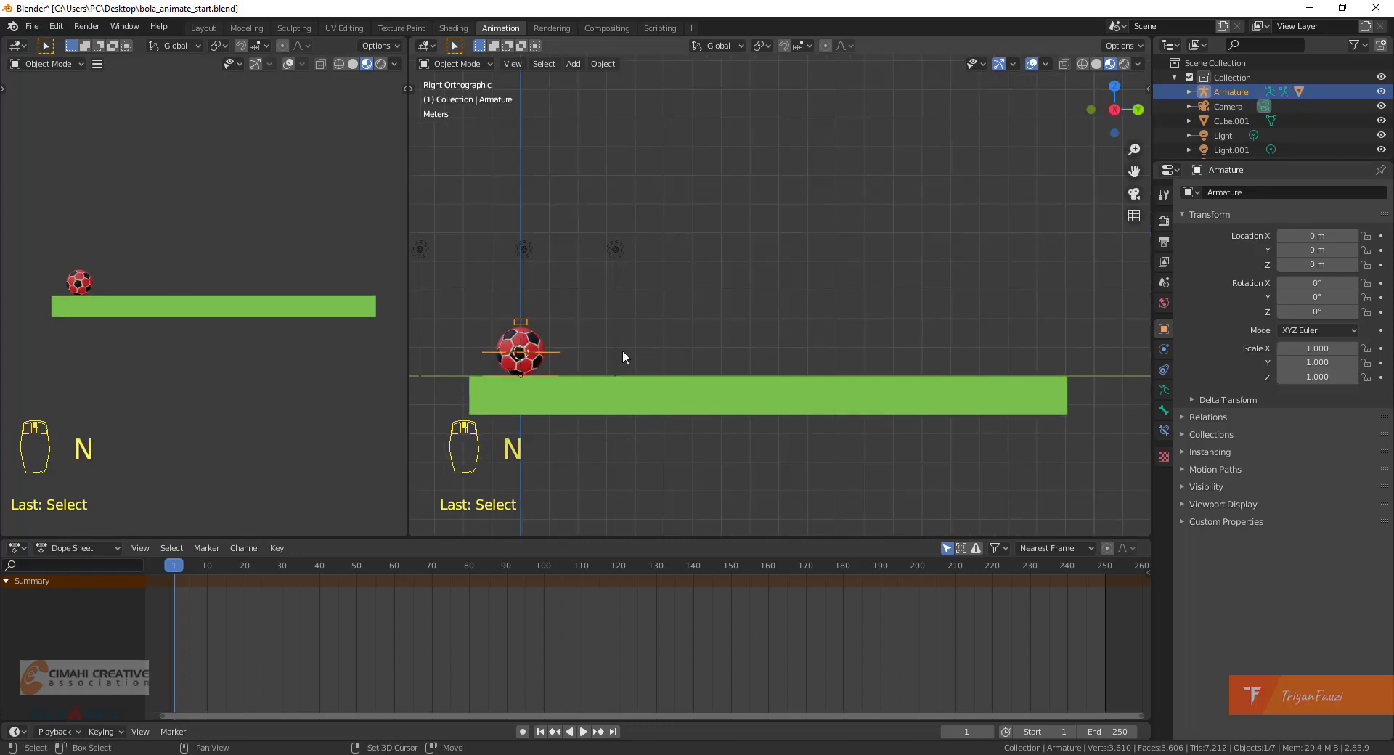
Switch the ball's armature from Object Mode to Pose Mode.
shift+middle_drag(621, 350, 704, 336)
click(636, 337)
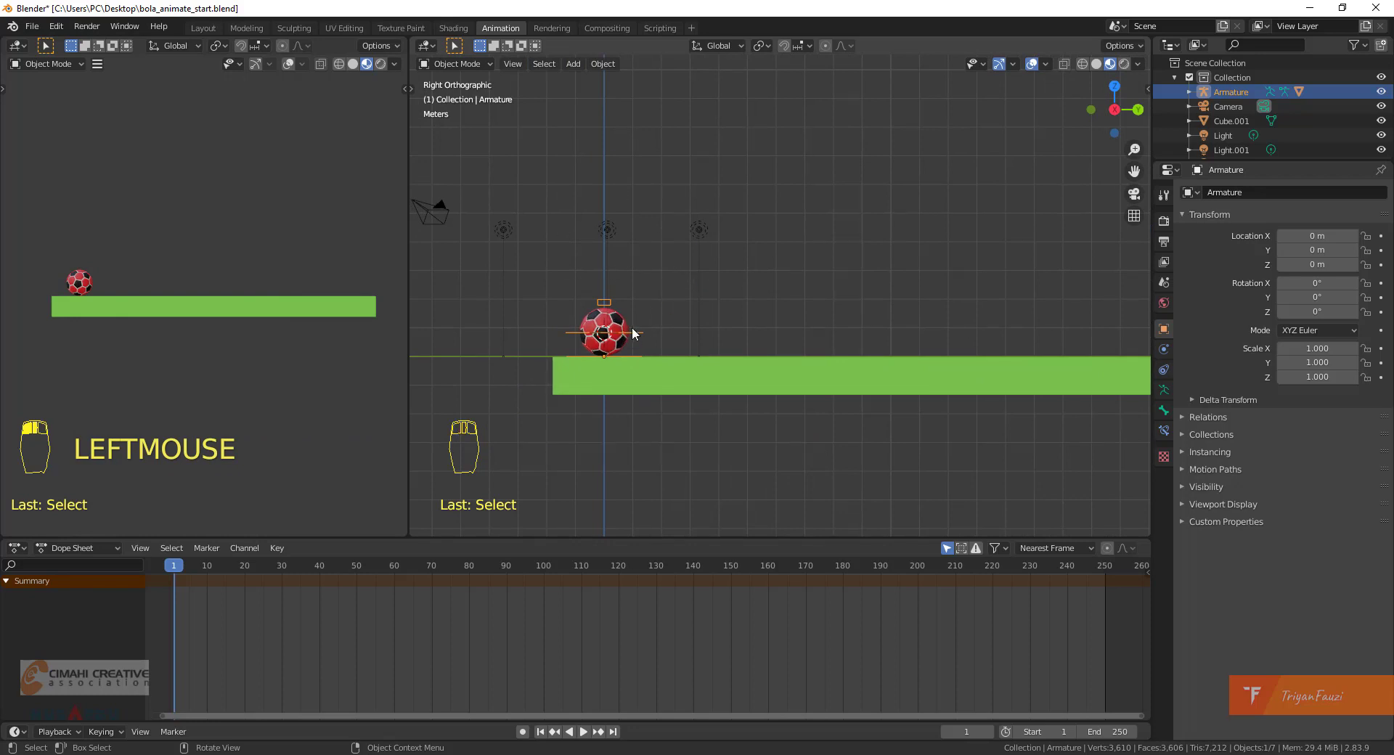
click(636, 332)
click(636, 333)
click(461, 69)
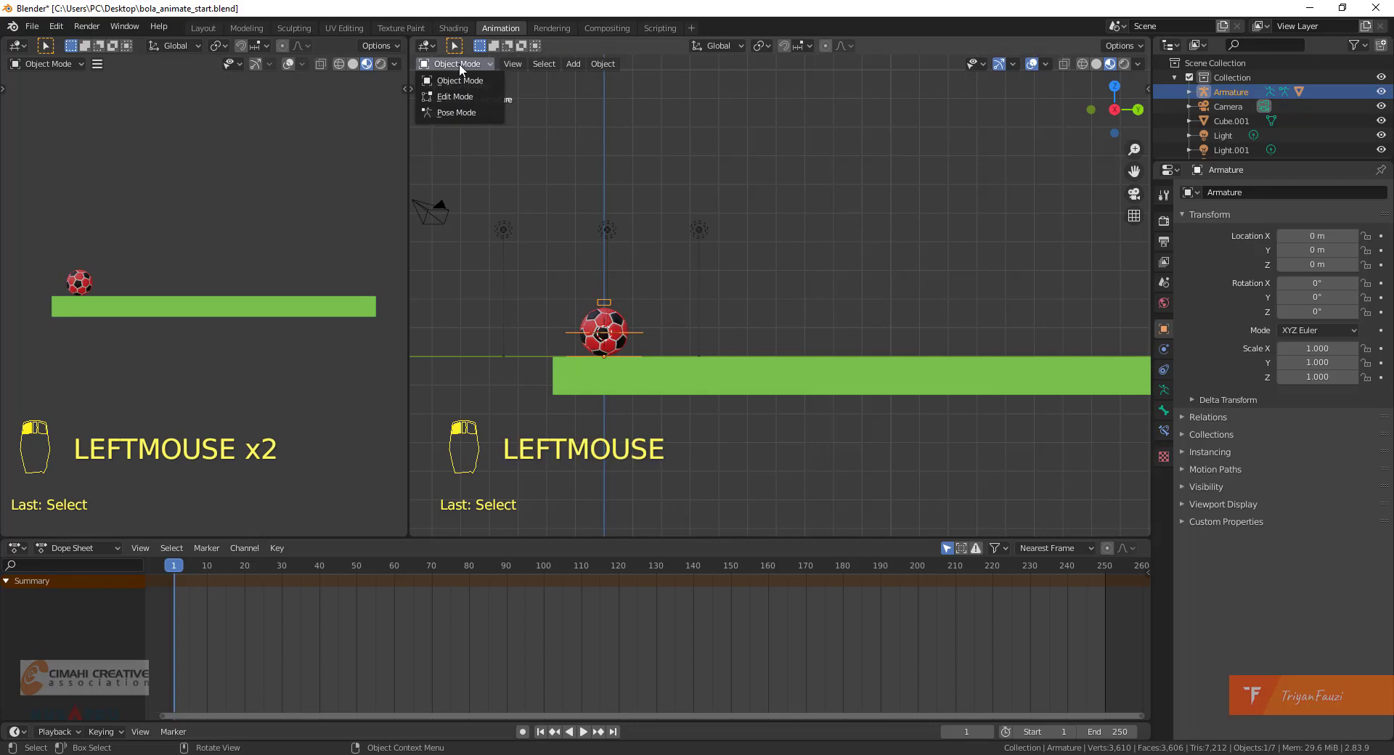
click(481, 113)
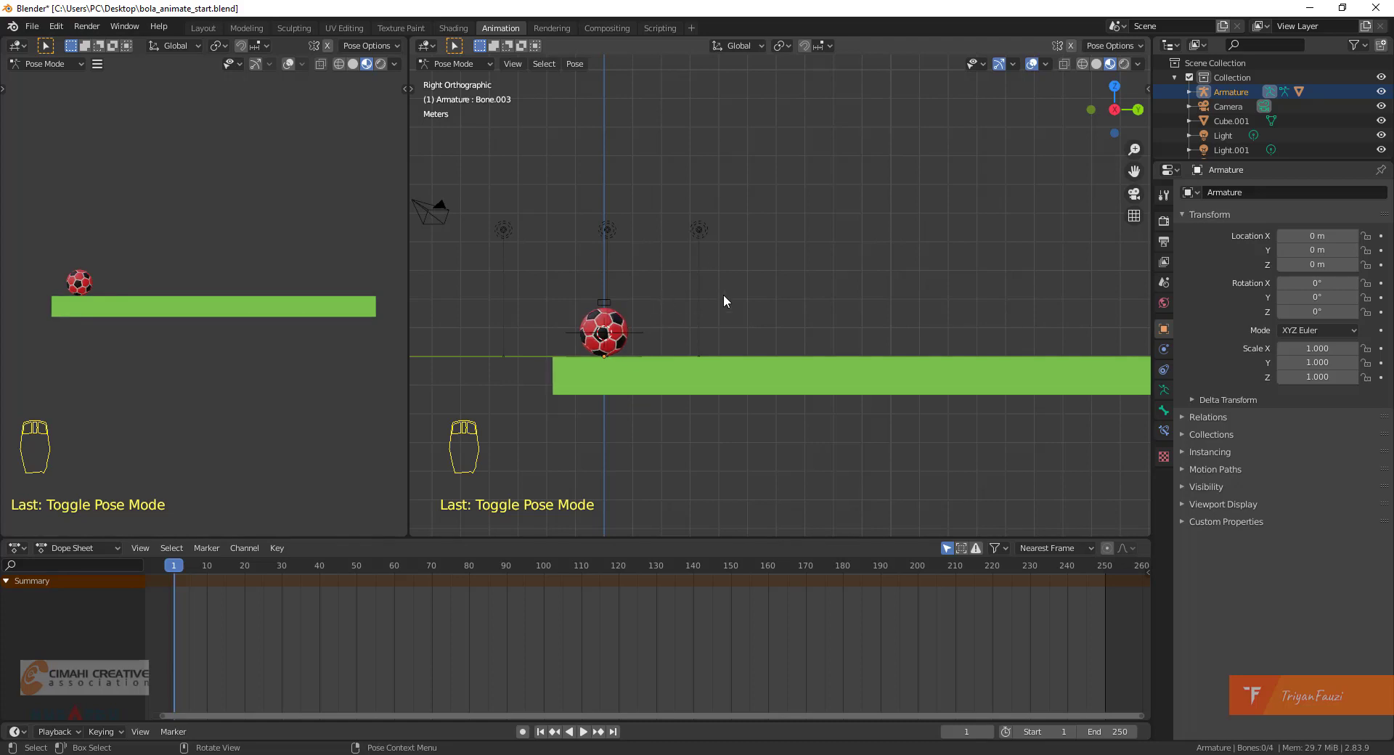
Select the control bone above the ball, Bone.001, and activate the Move tool from the revealed tool set.
middle_drag(723, 301, 713, 306)
scroll(495, 347, up, 5)
click(482, 287)
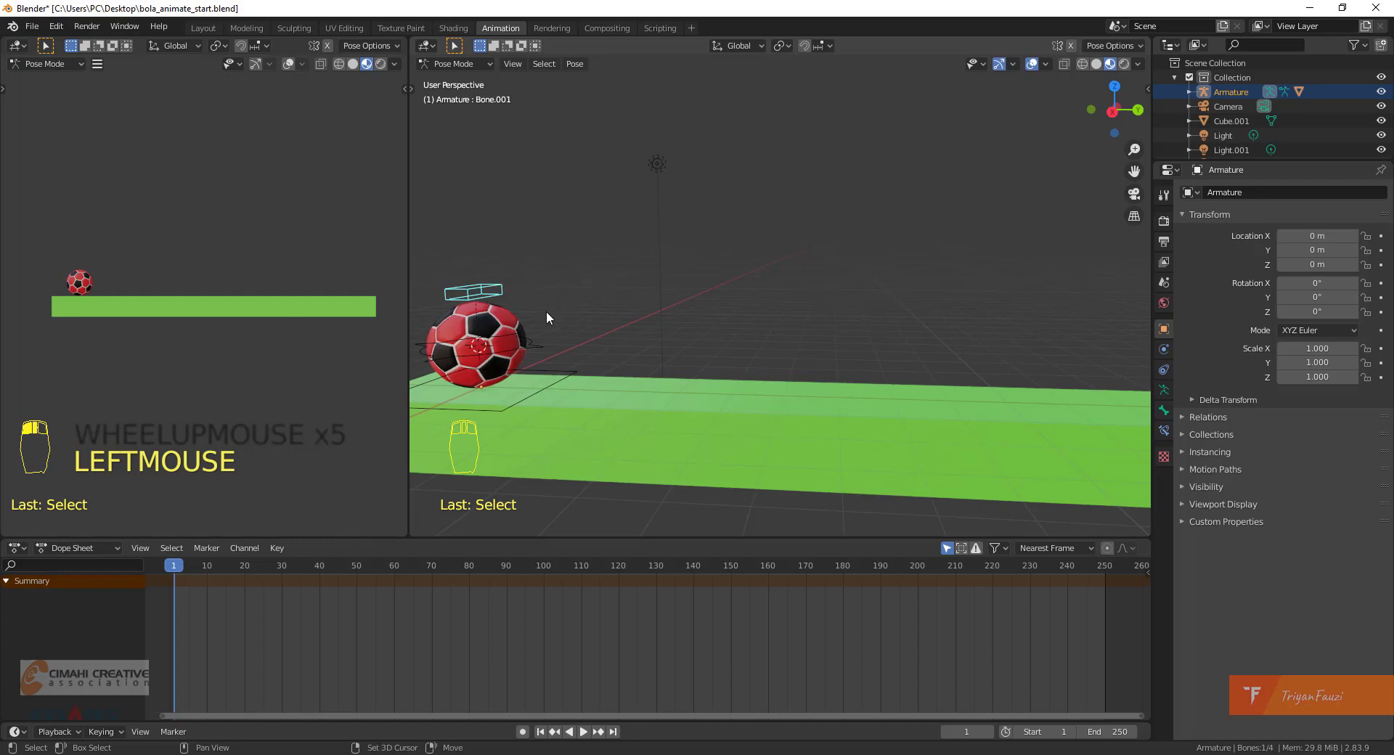
shift+middle_drag(546, 311, 653, 268)
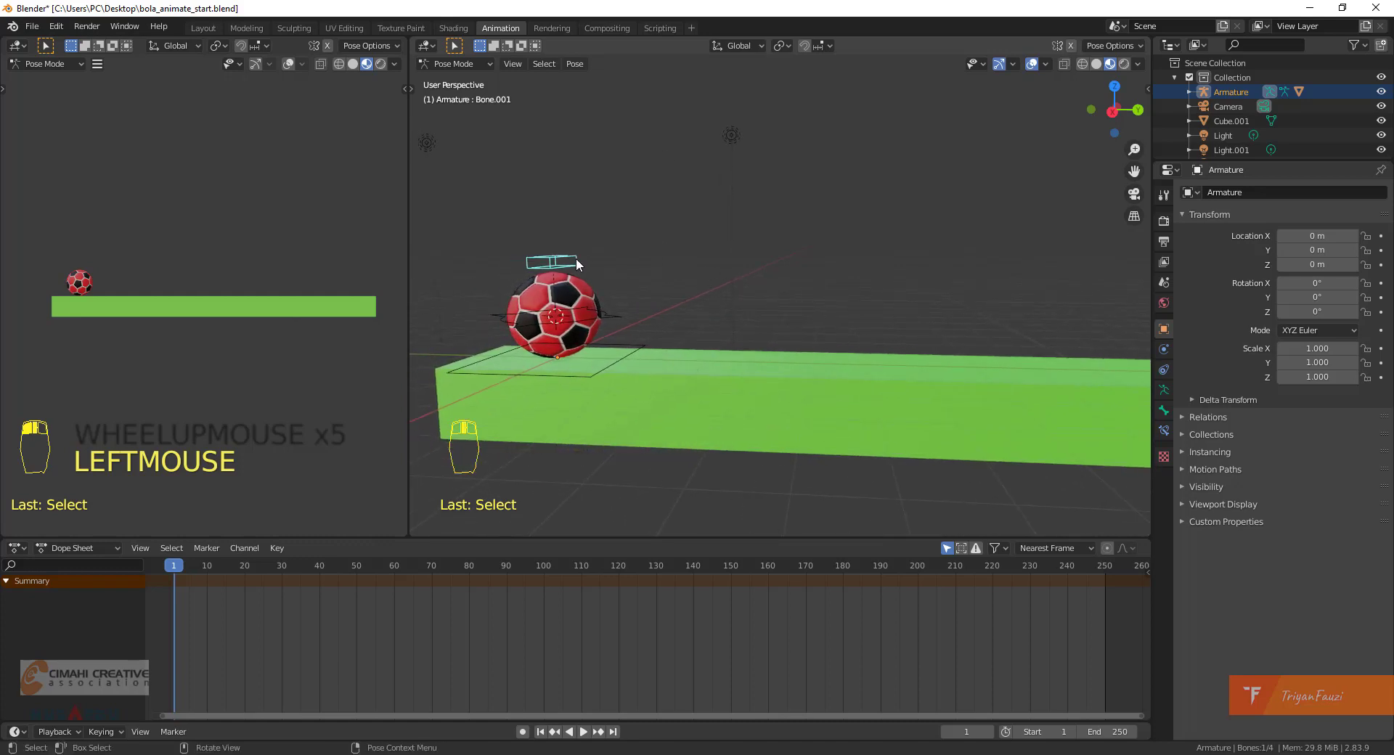
key(g)
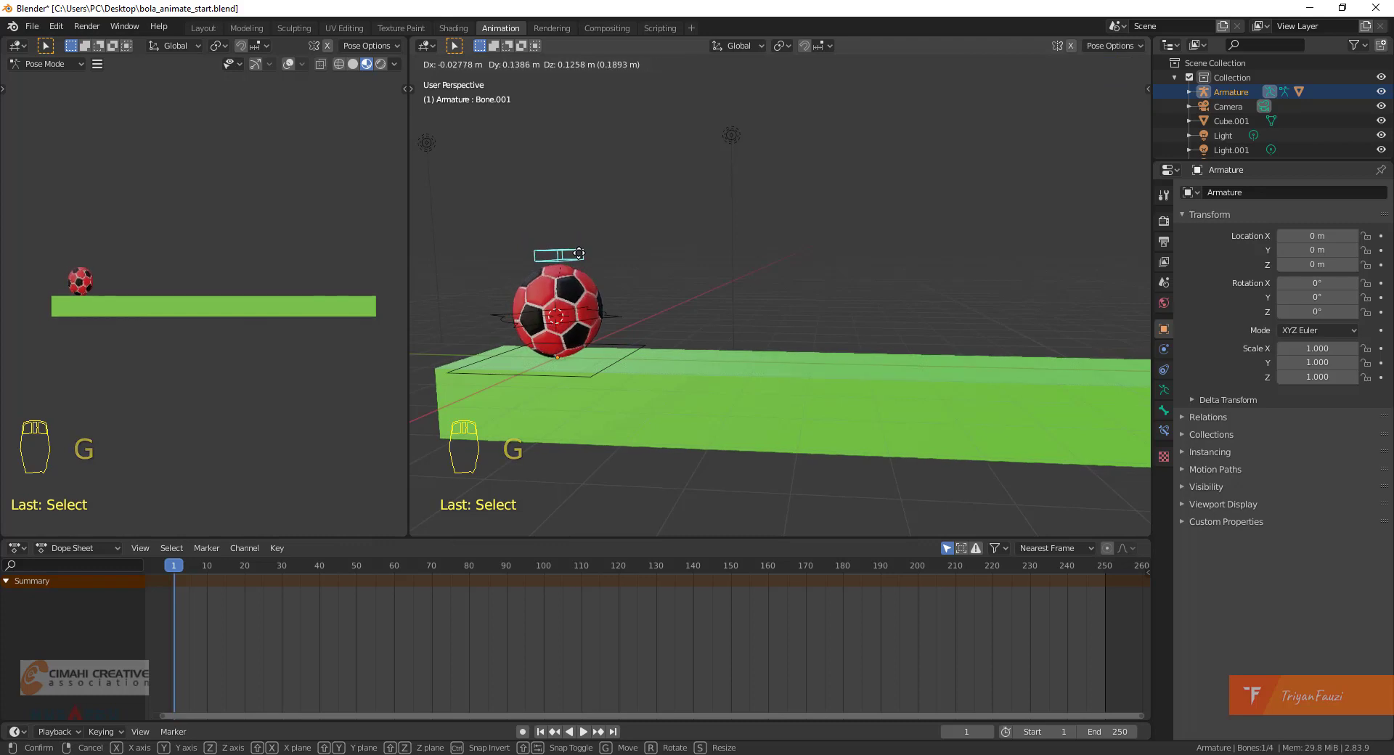
right_click(592, 256)
click(411, 87)
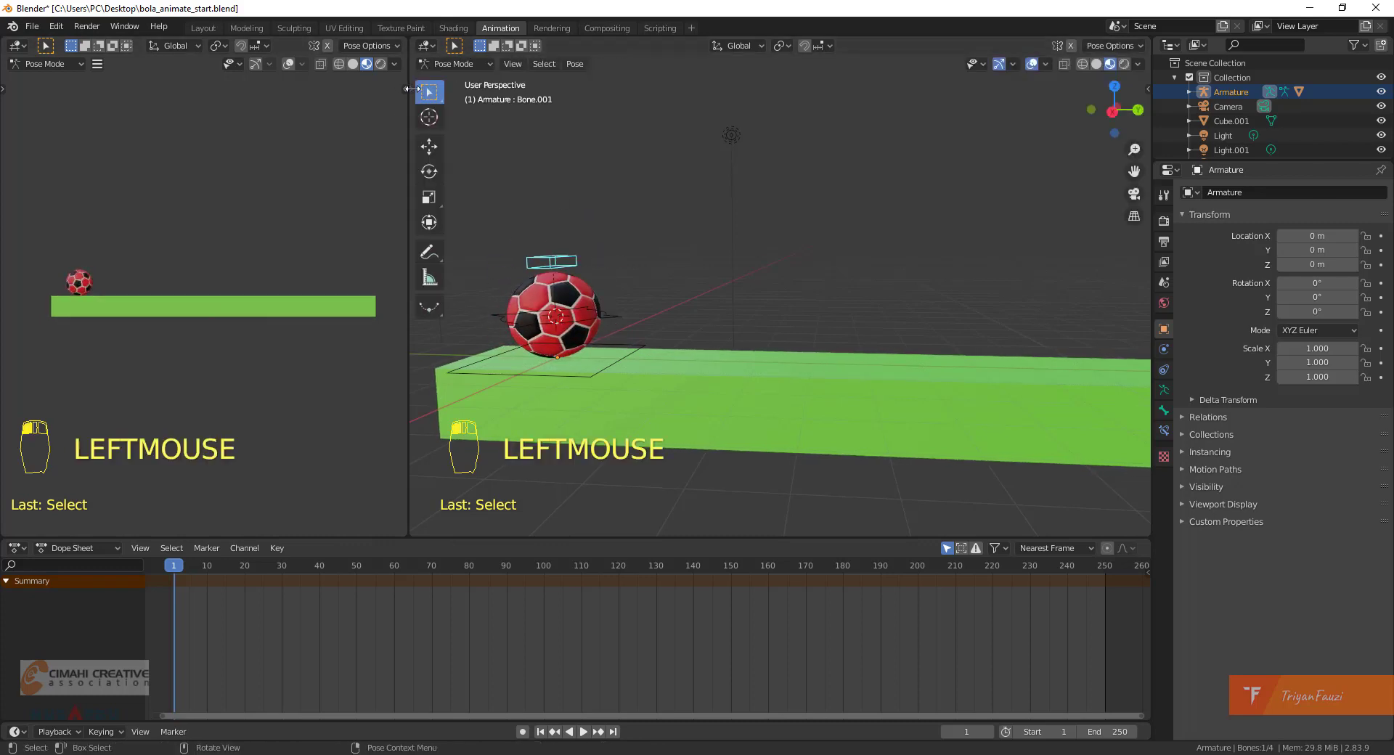
click(432, 152)
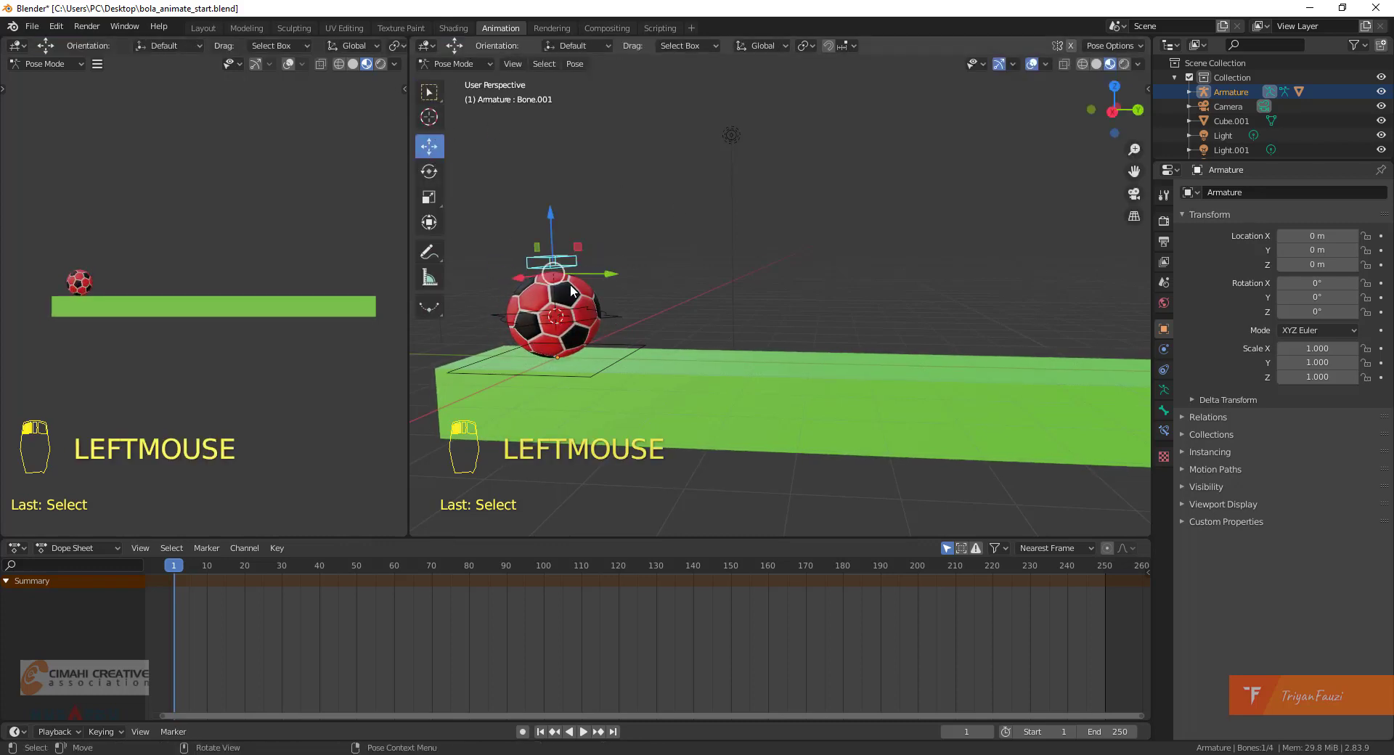
Test the rig's control bones by trying a move on Bone.001 and a move and rotation on Bone.002.
drag(554, 210, 614, 251)
key(ctrl+z)
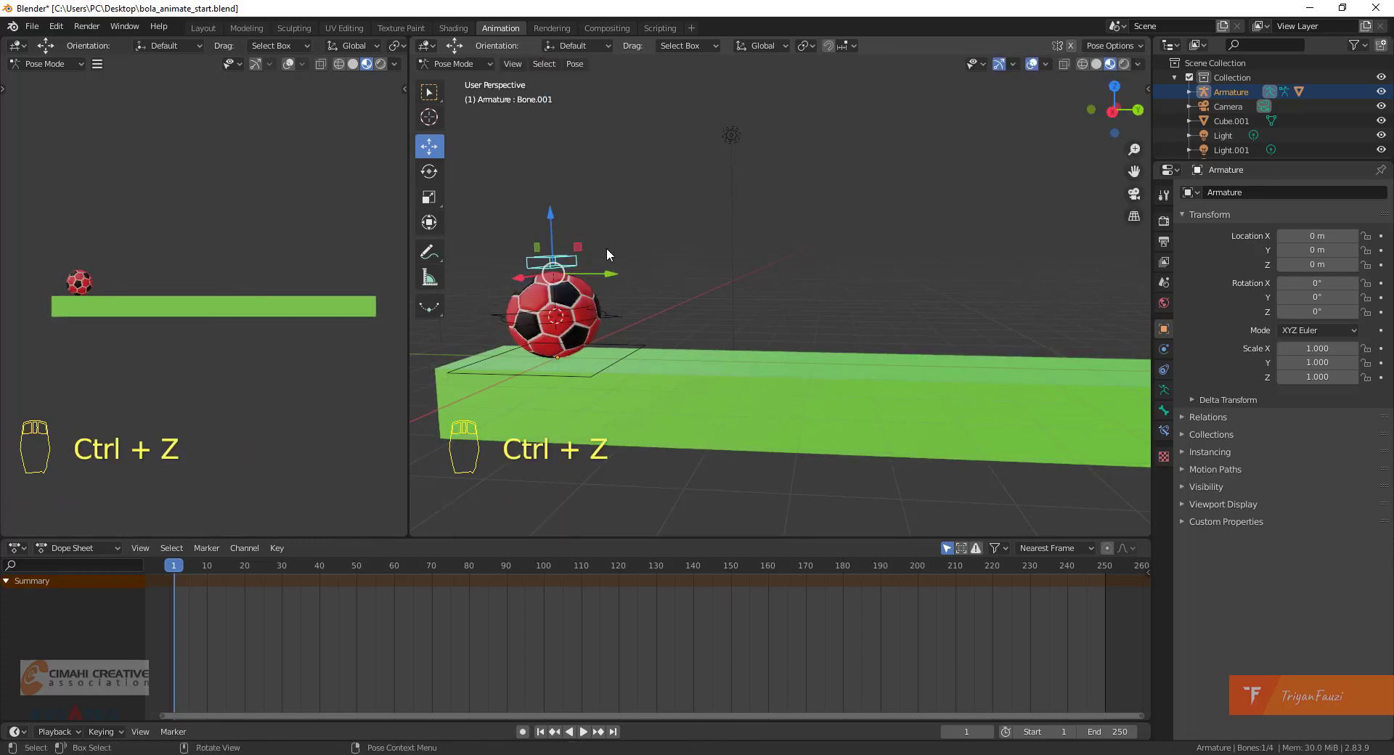
click(609, 310)
key(g)
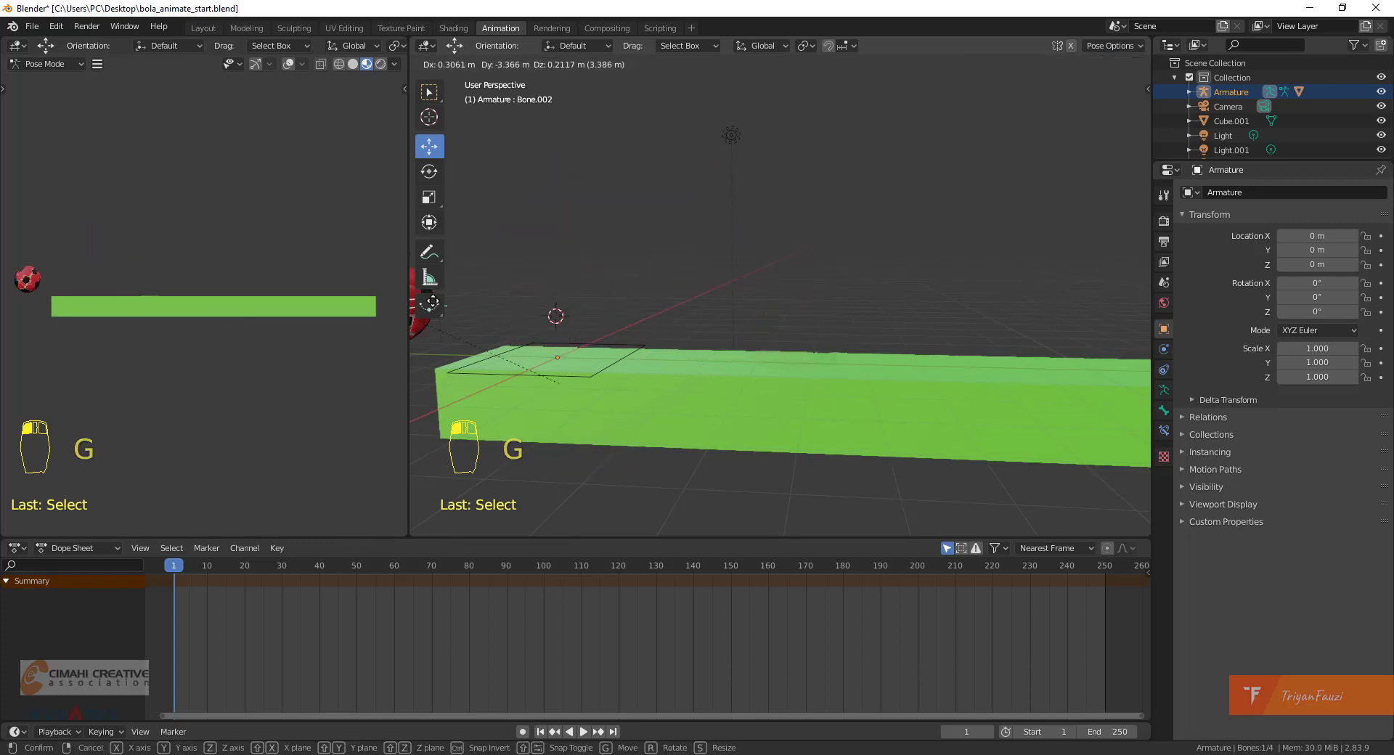
right_click(551, 242)
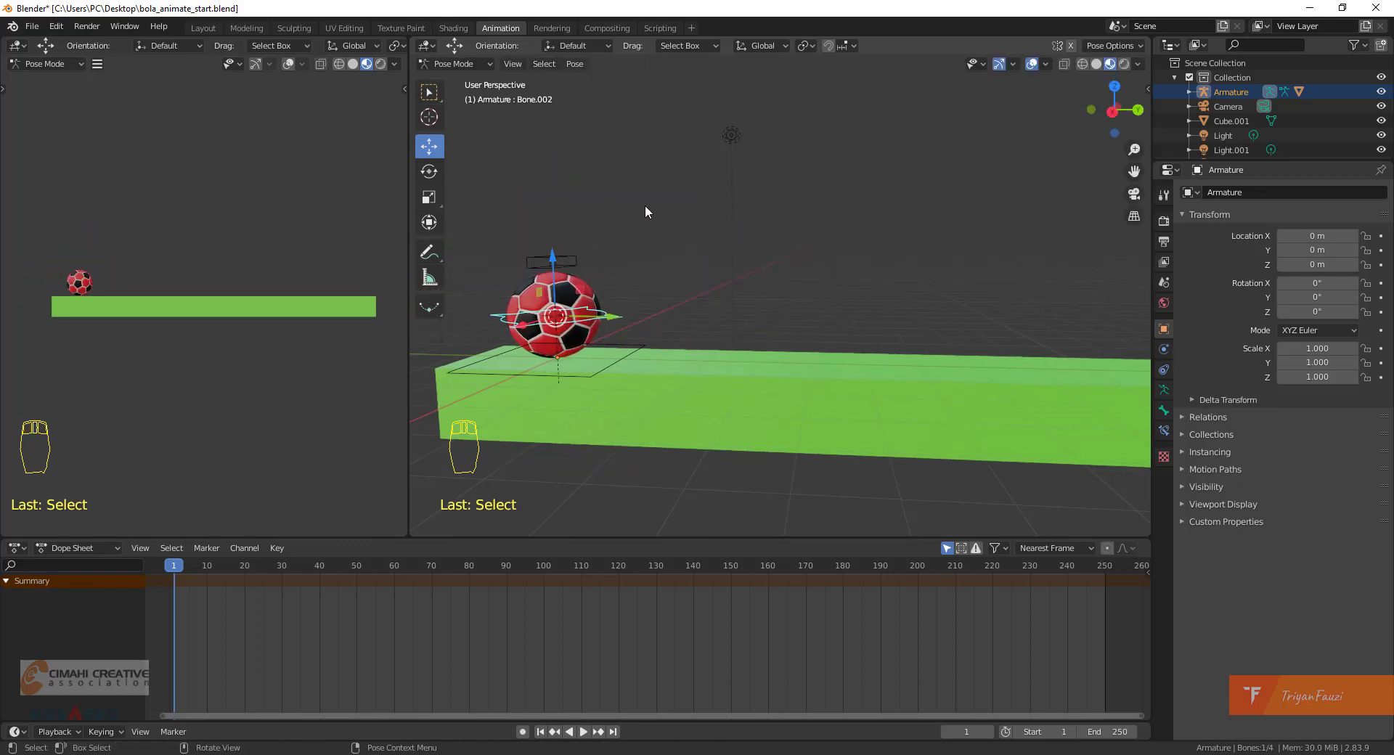
key(r)
right_click(670, 268)
click(648, 348)
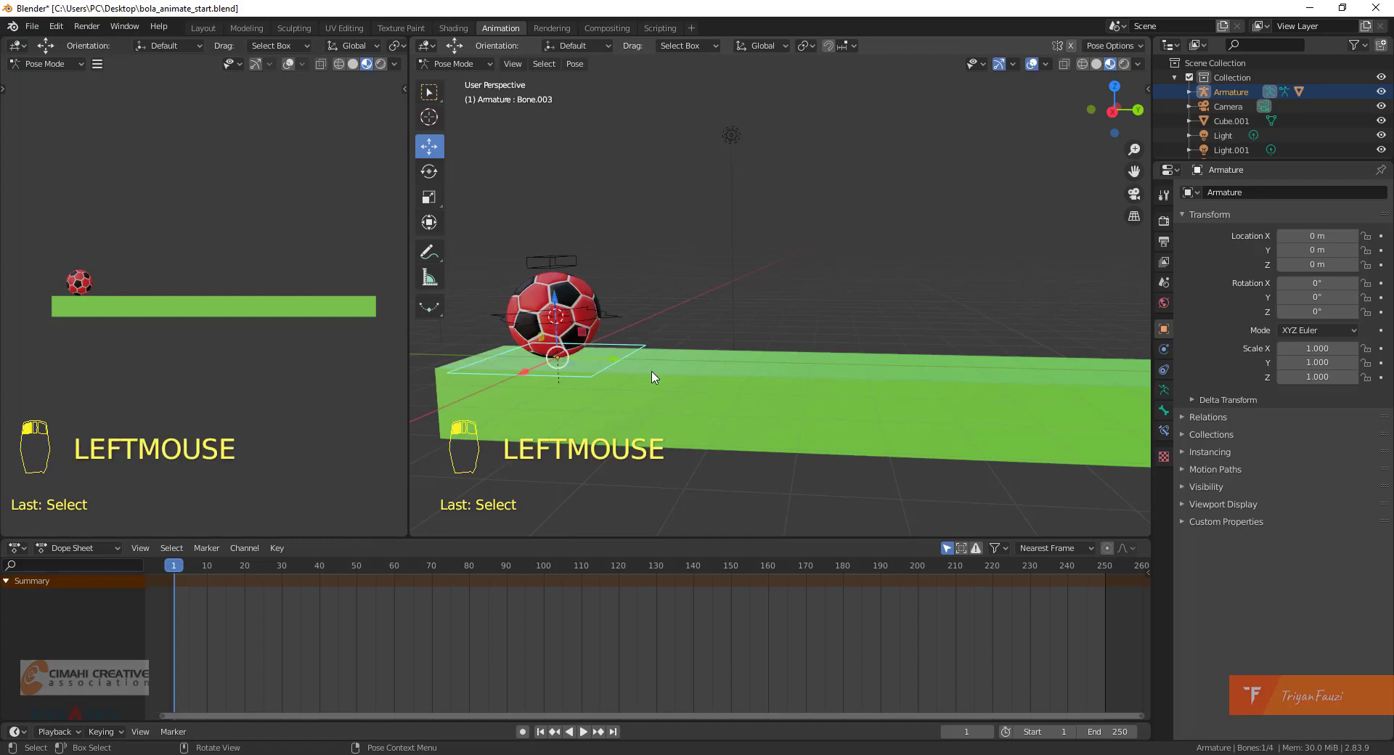
shift+middle_drag(625, 367, 613, 398)
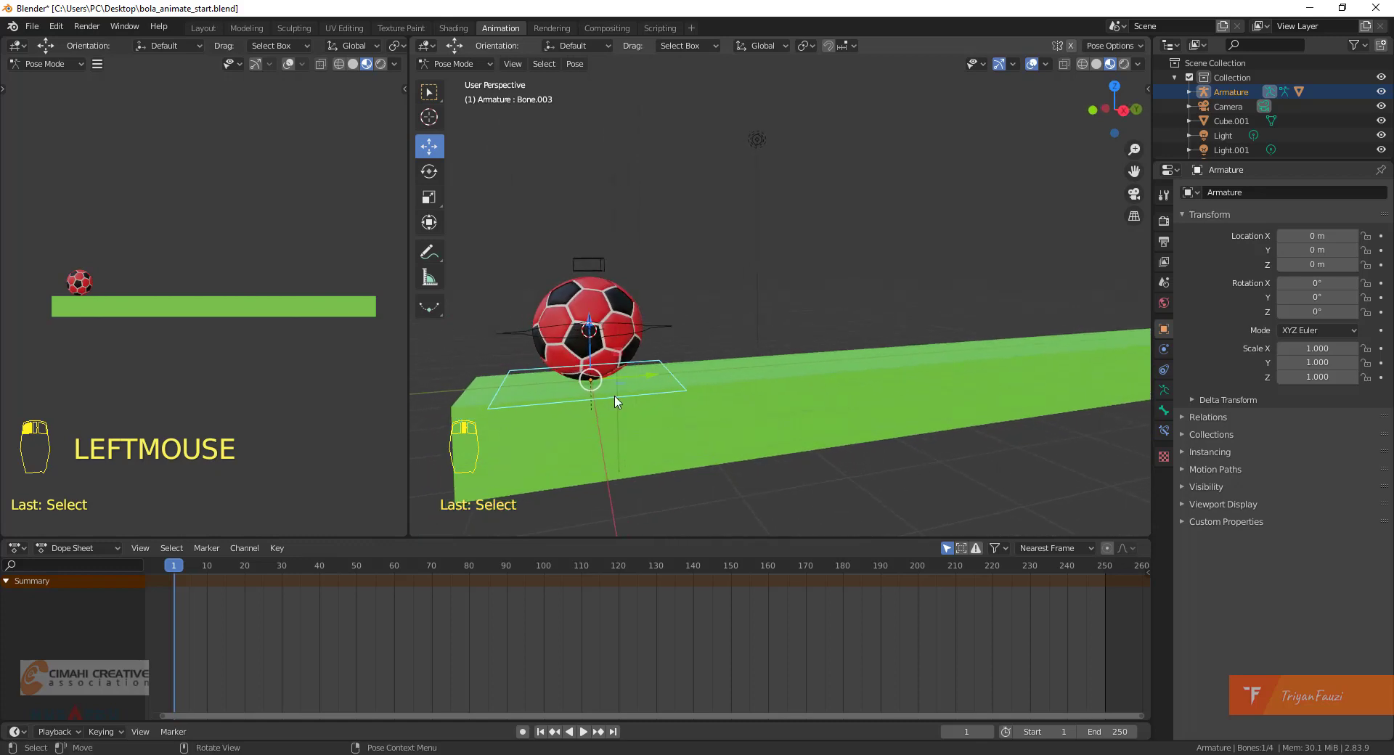
In right orthographic view, raise the ball's centre bone, Bone.002, high above the platform and insert a Location keyframe at frame 1.
key(KP_3)
scroll(618, 395, down, 2)
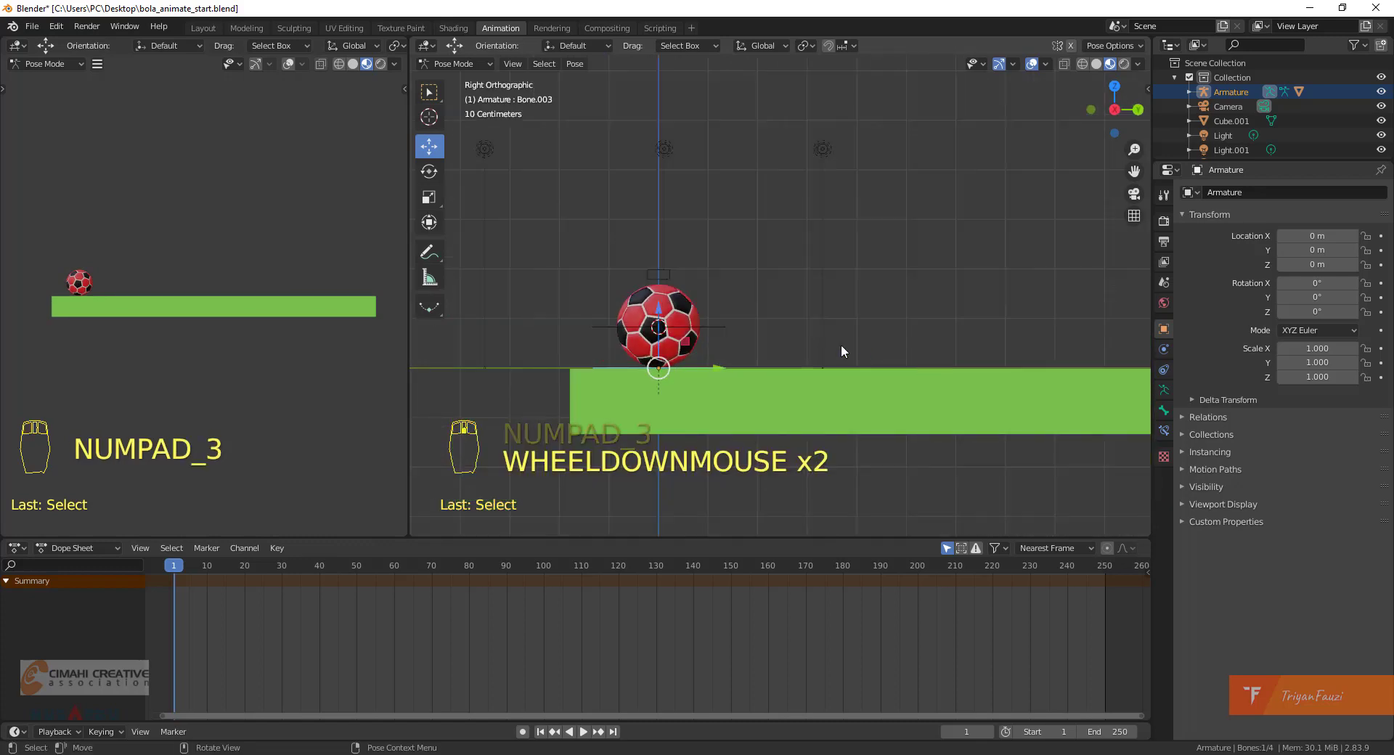
click(713, 324)
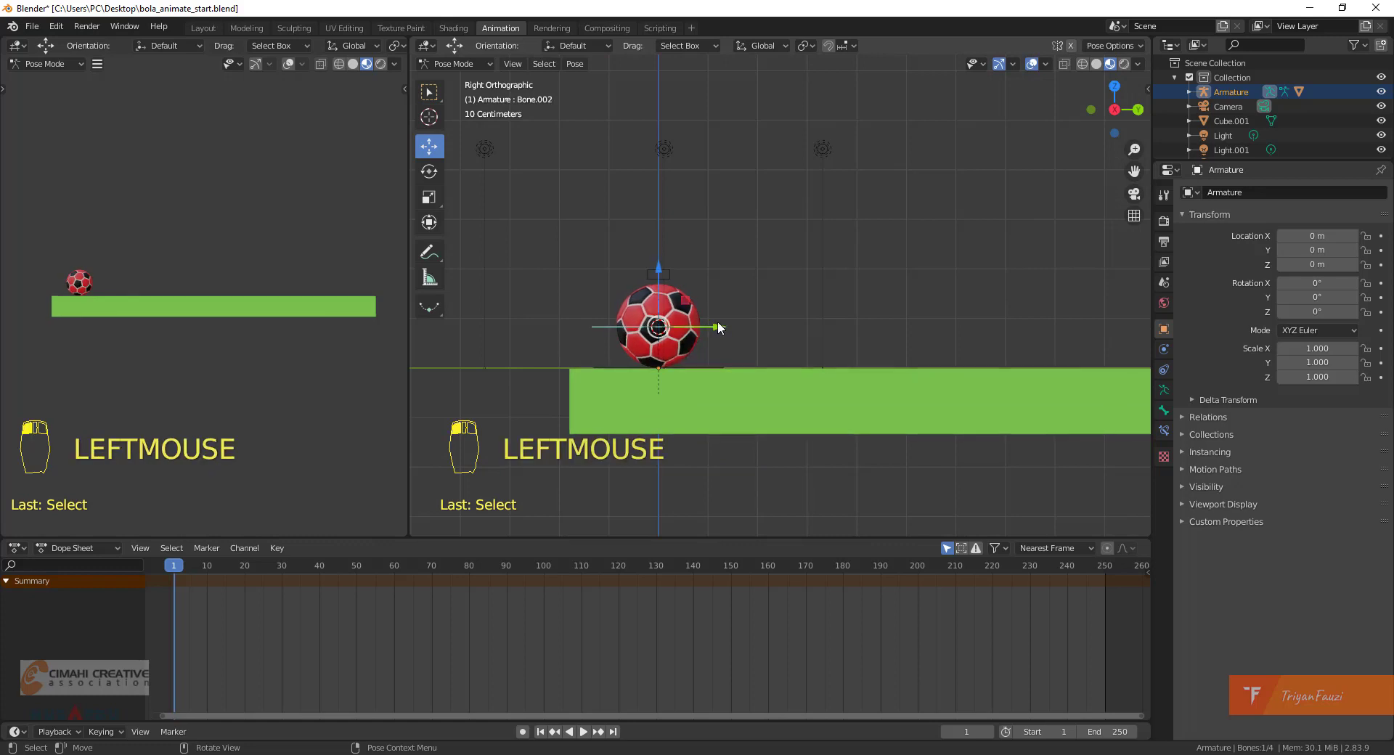
shift+middle_drag(756, 342, 684, 396)
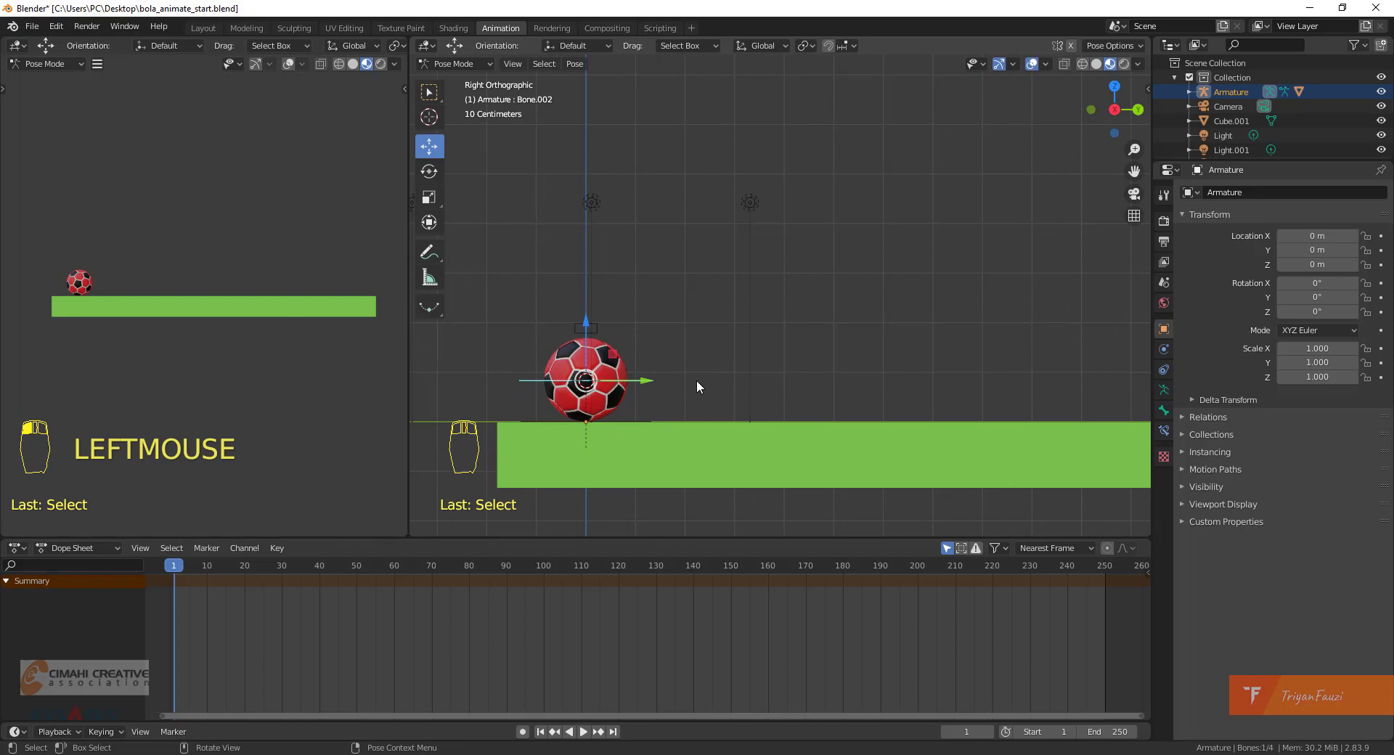
scroll(700, 376, down, 2)
shift+middle_drag(805, 365, 742, 384)
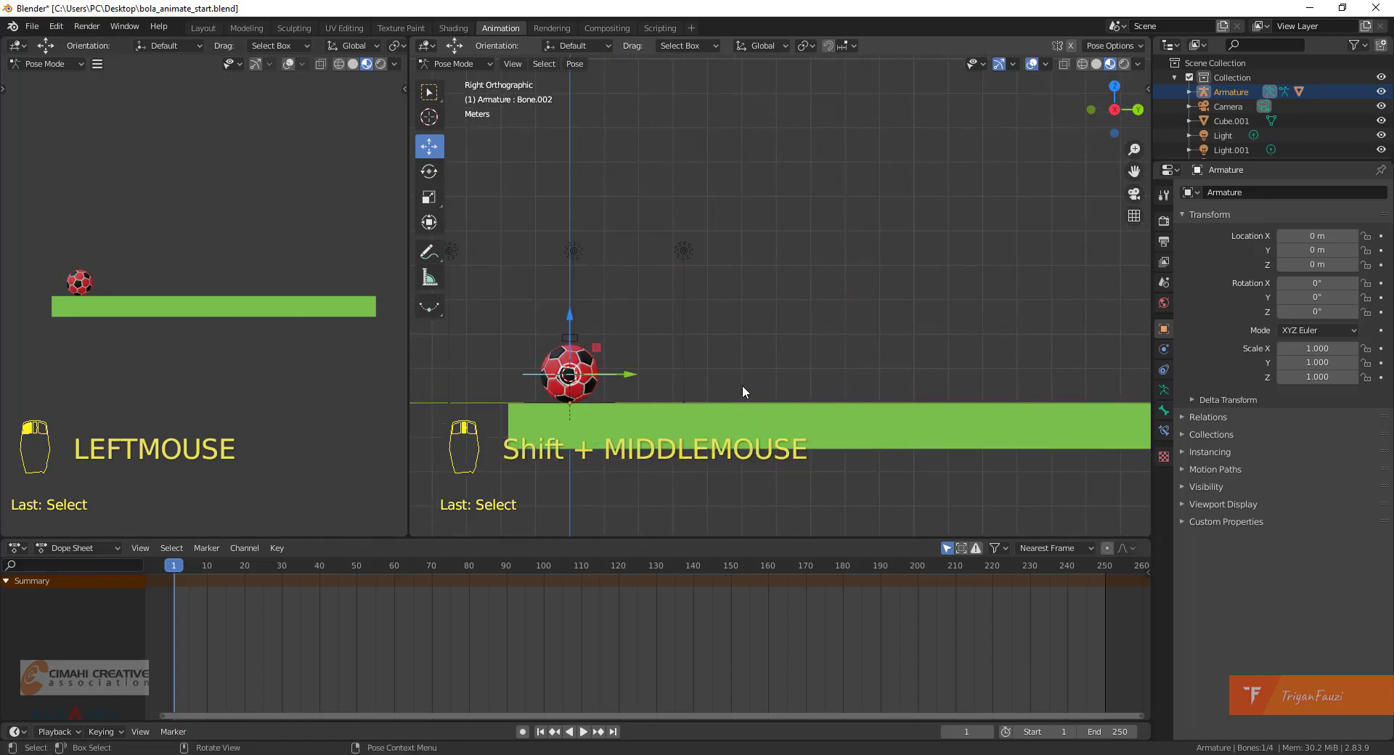
scroll(690, 367, down, 1)
drag(607, 311, 647, 121)
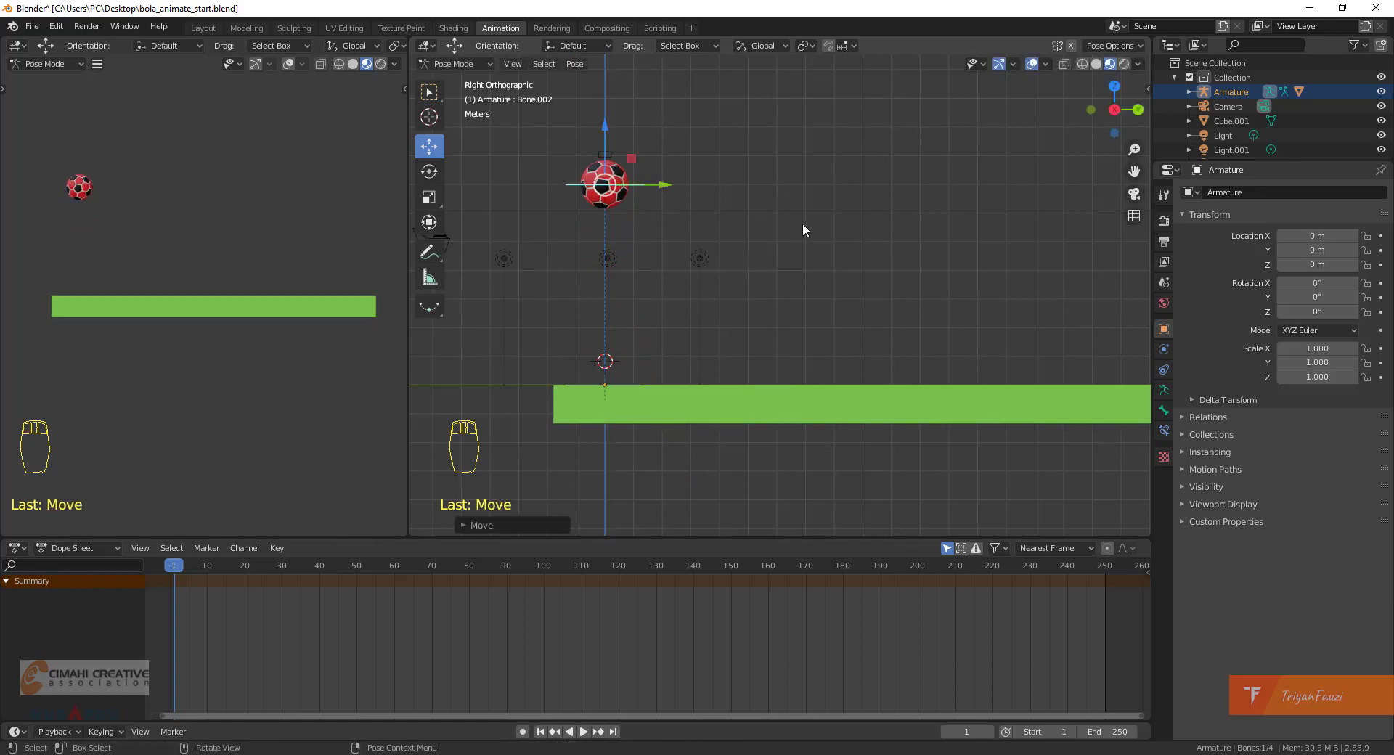
key(i)
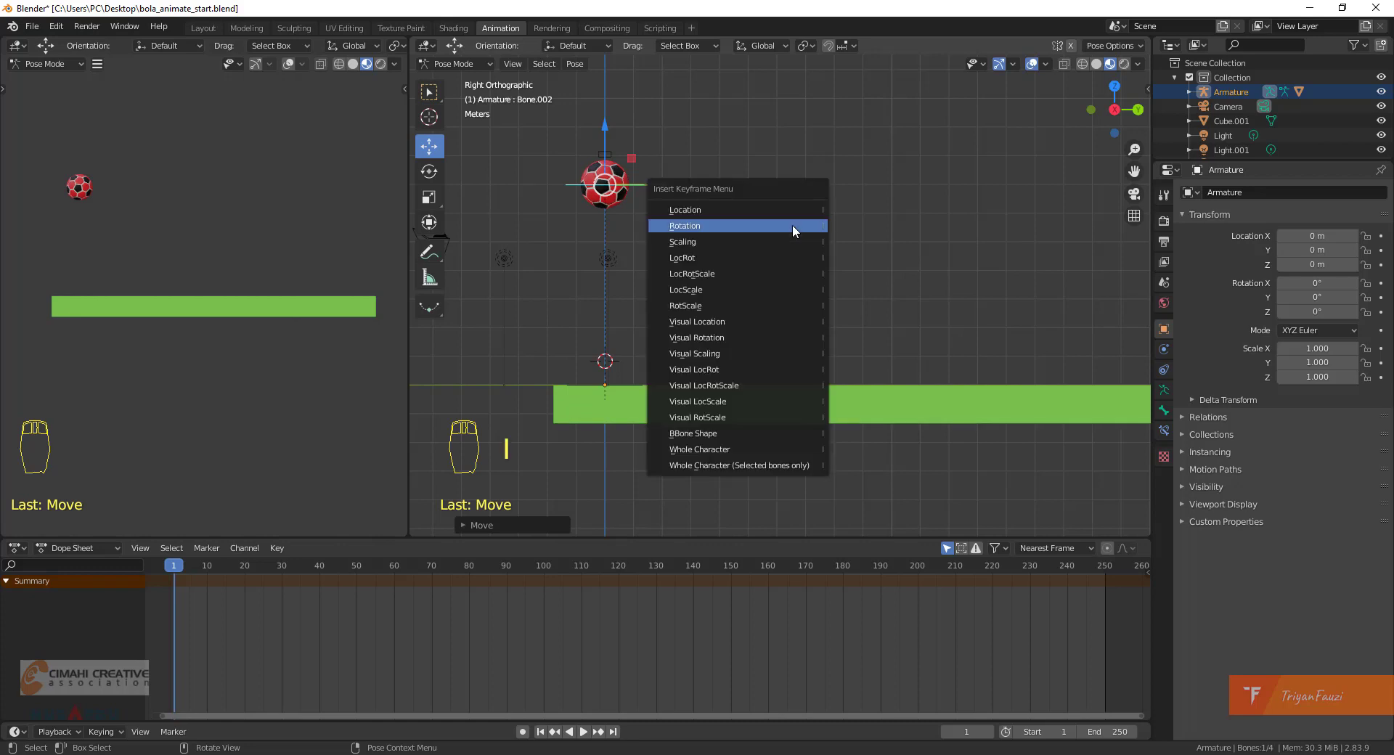
click(745, 210)
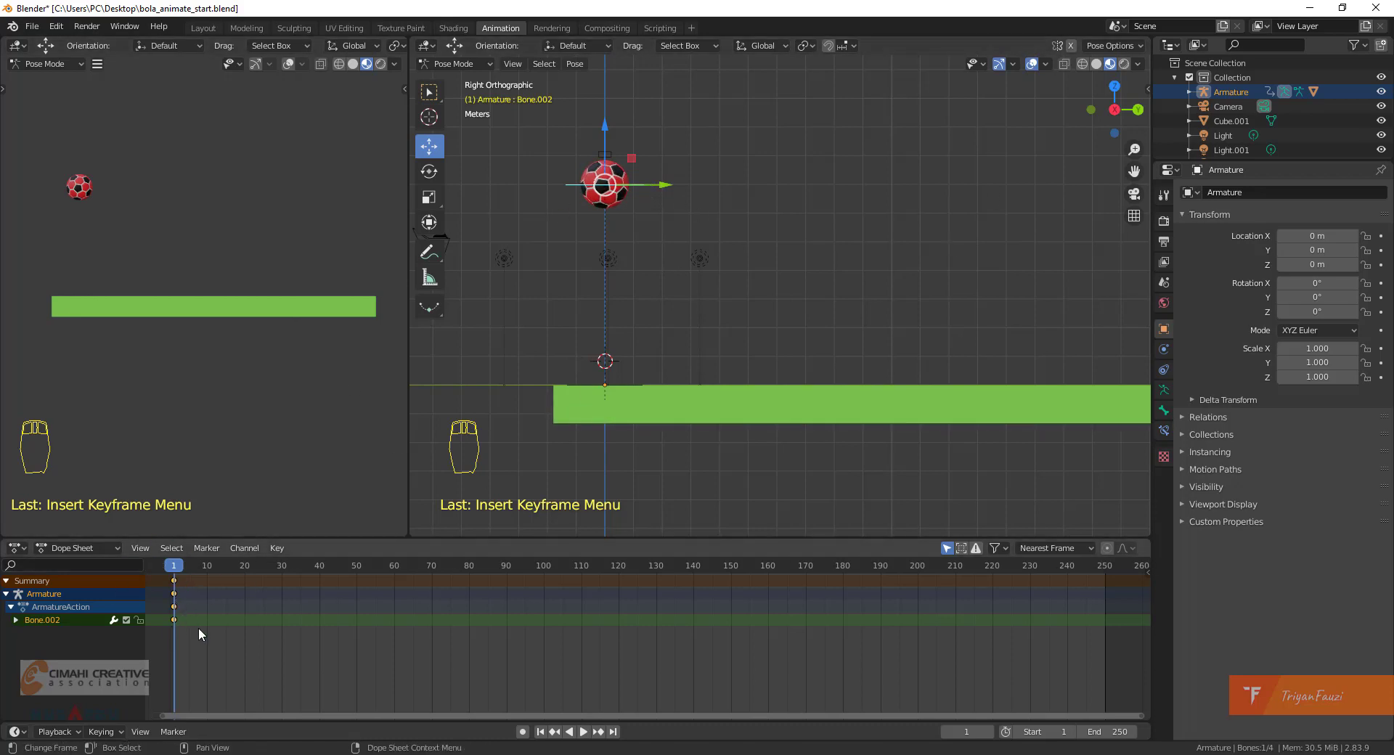
click(211, 604)
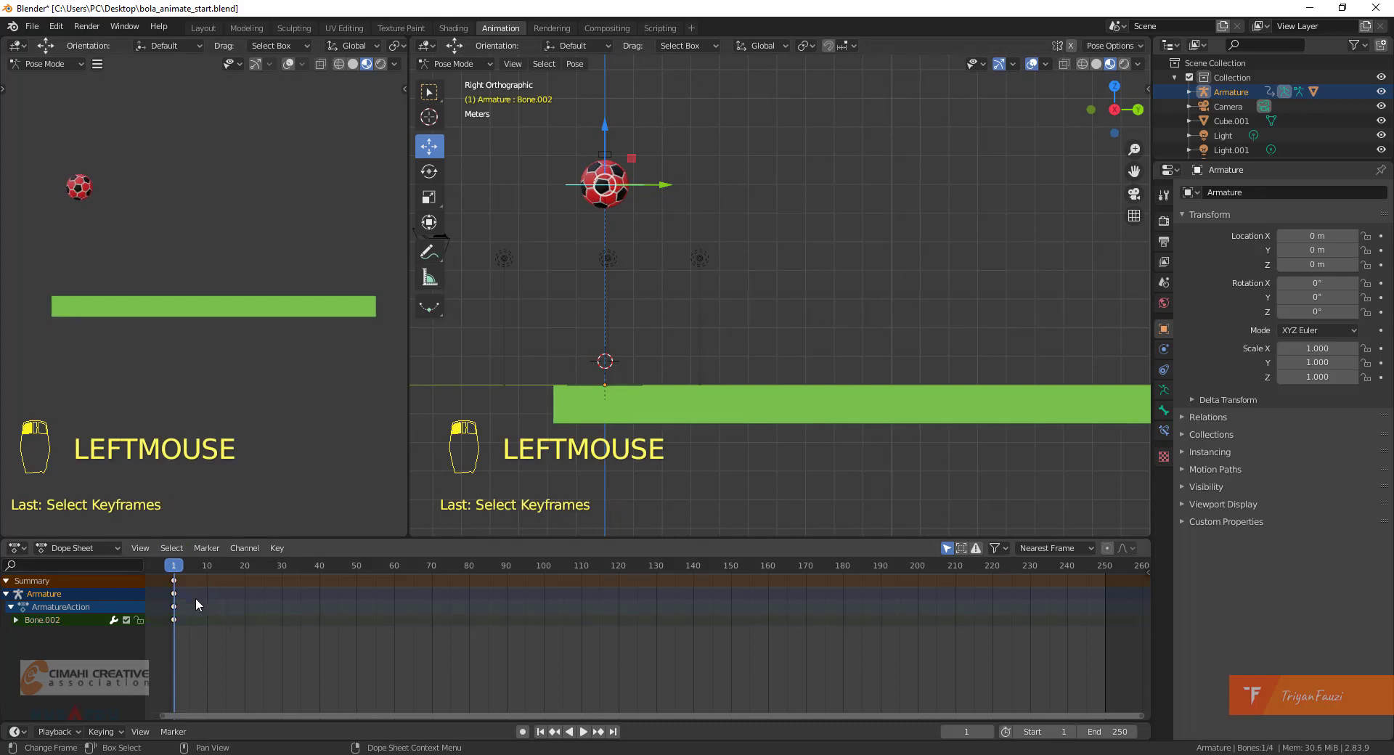
click(175, 582)
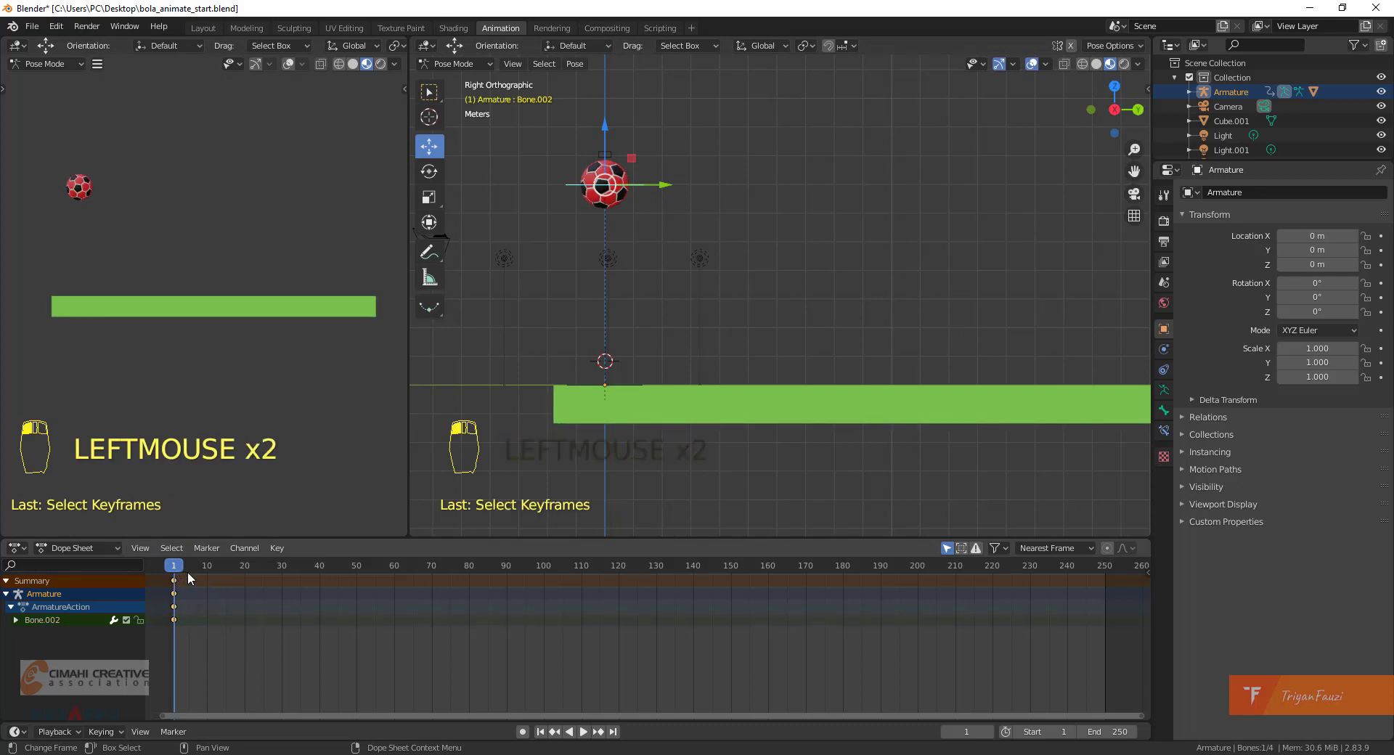
click(196, 642)
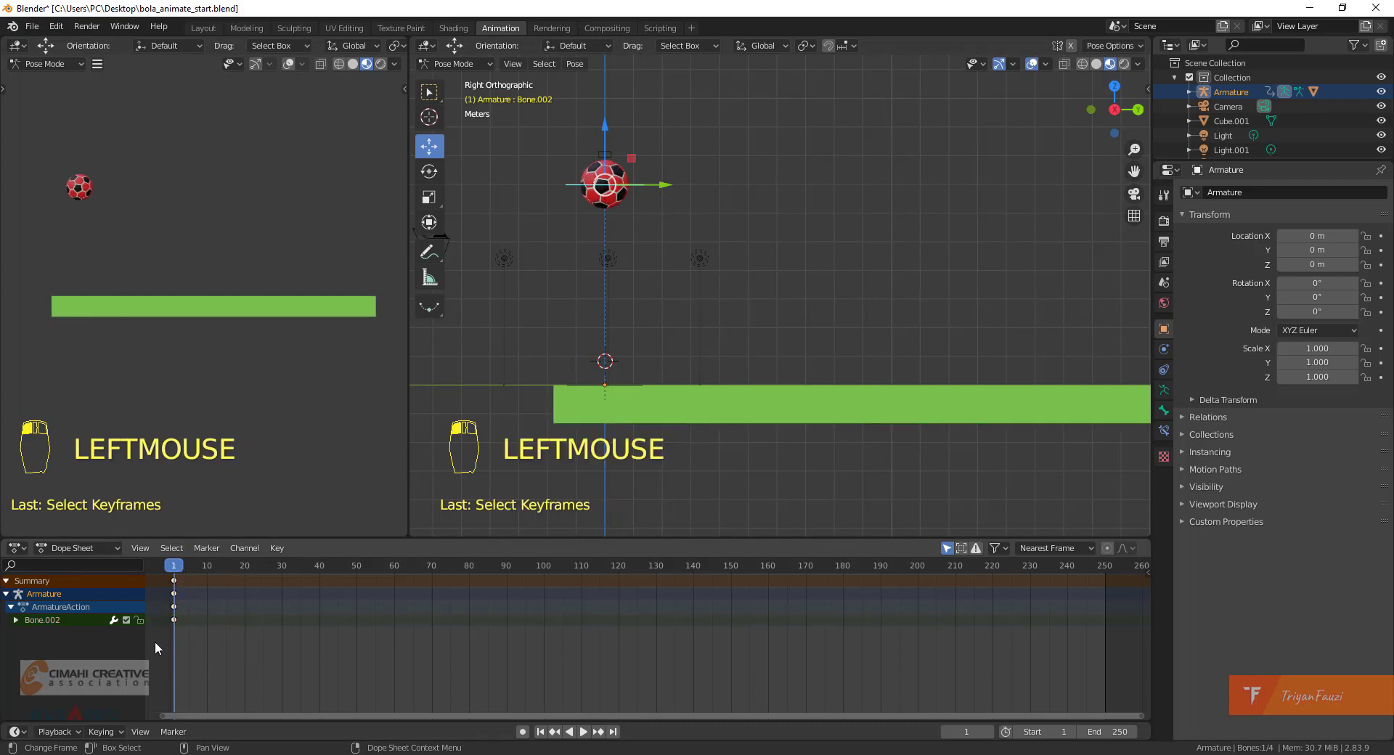
click(174, 581)
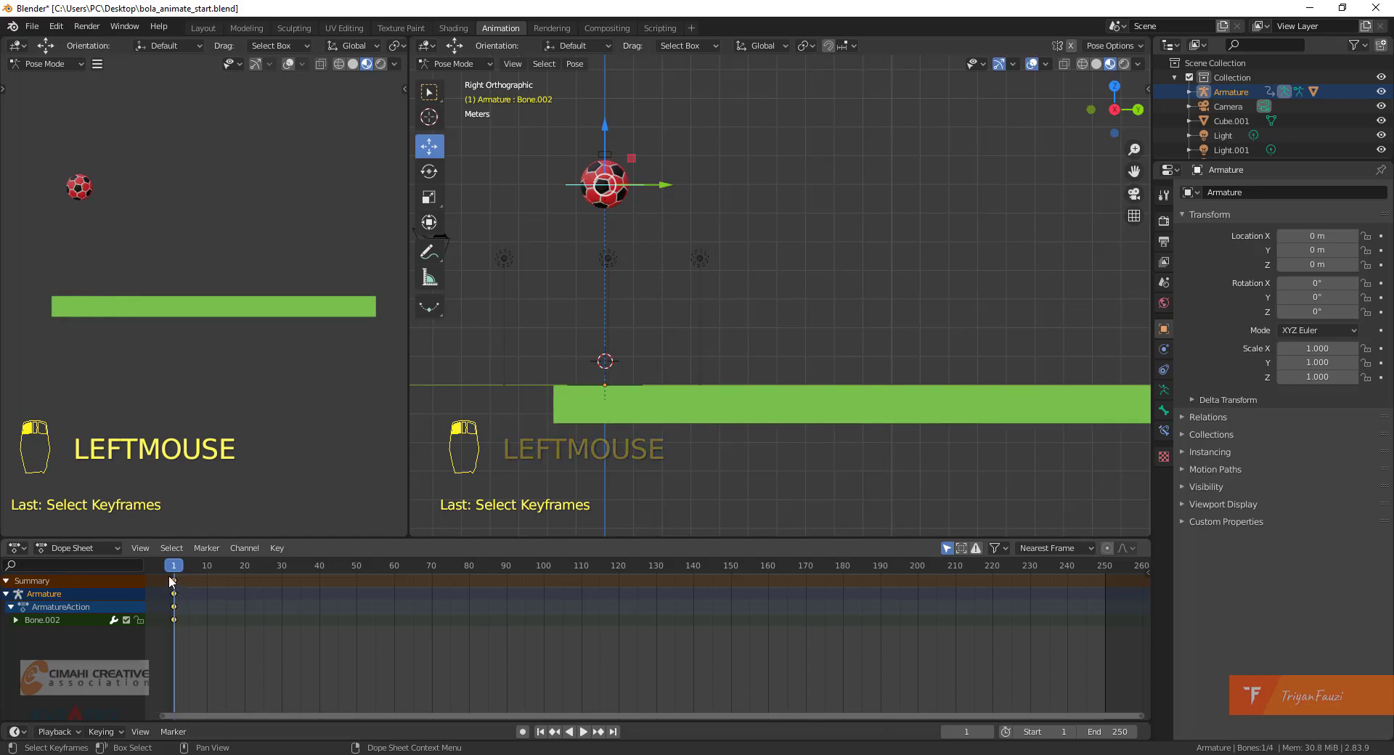
drag(174, 568, 175, 571)
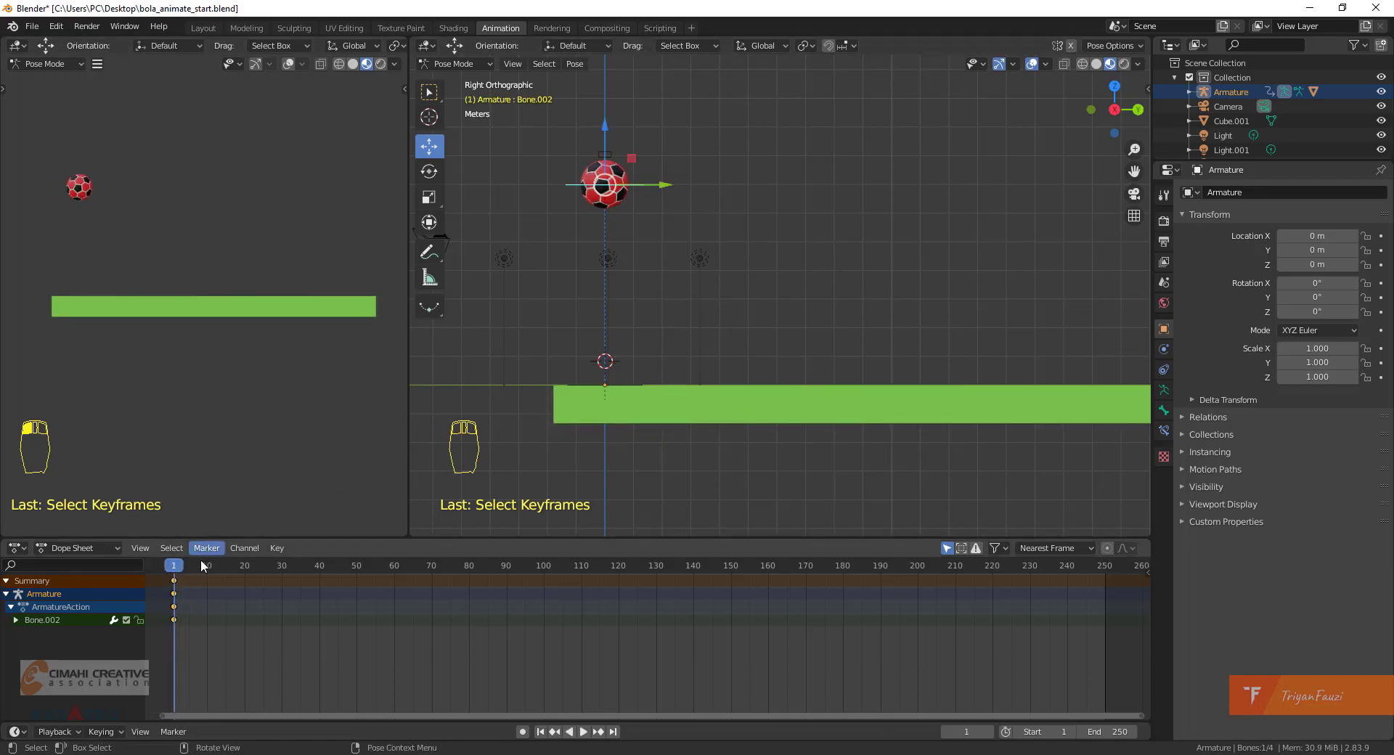
At frame 10, reset Bone.002's location to put the ball back on the platform and insert a Location keyframe.
drag(181, 570, 208, 564)
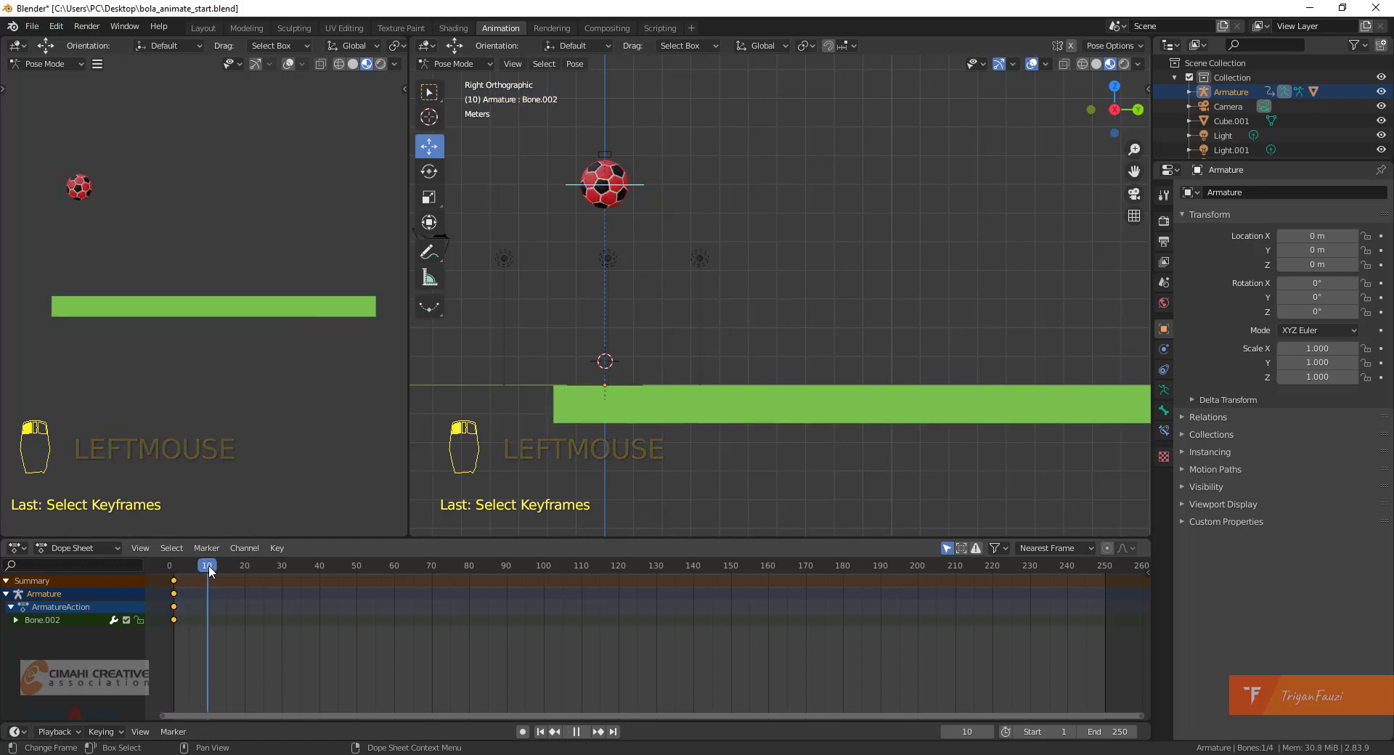
scroll(228, 594, up, 4)
middle_drag(228, 593, 441, 640)
scroll(530, 619, up, 5)
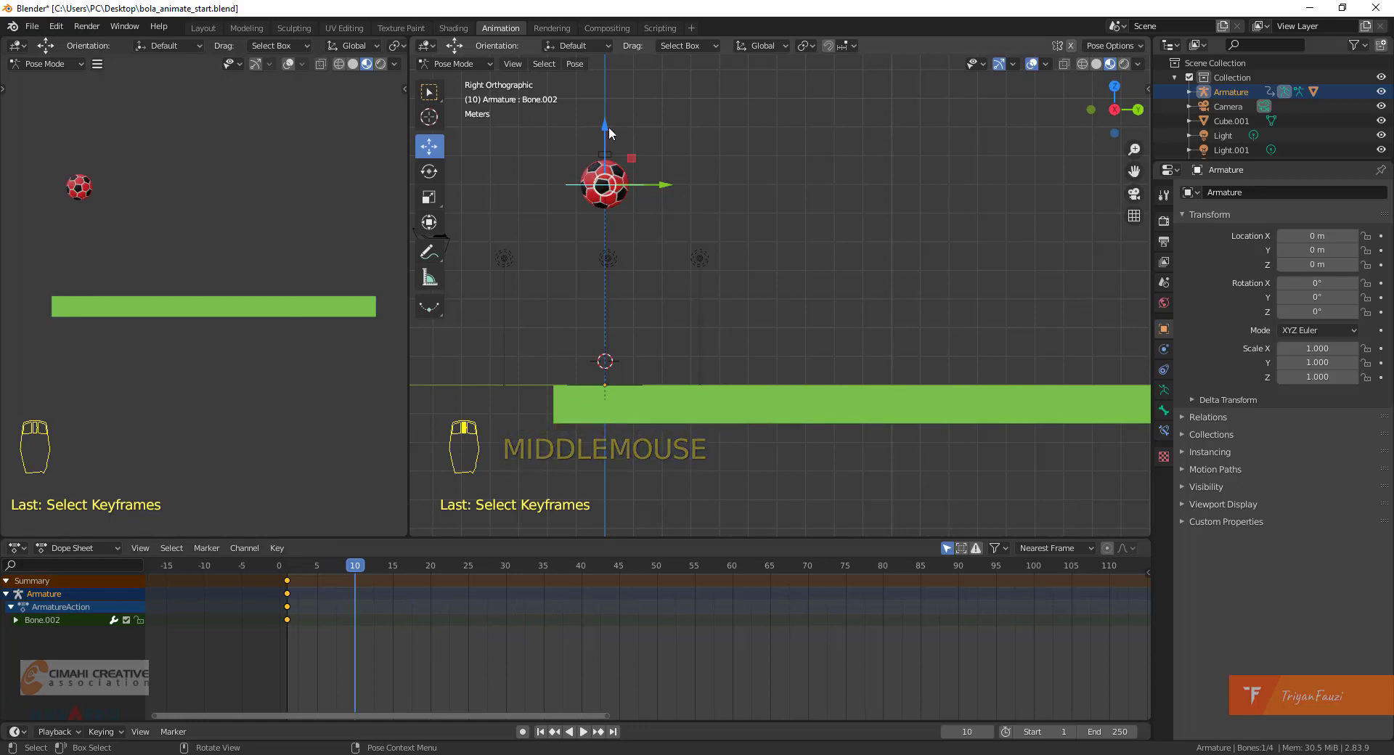
drag(607, 125, 603, 307)
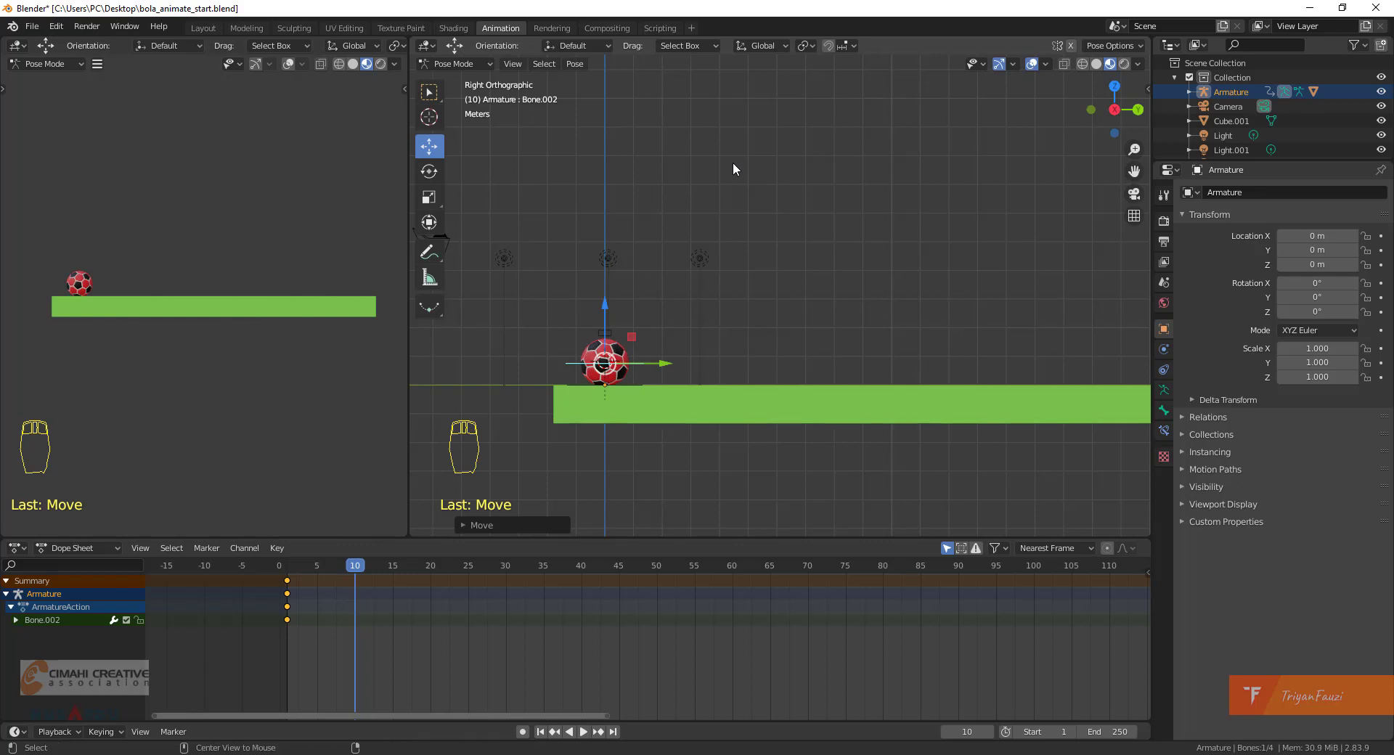
key(alt+g)
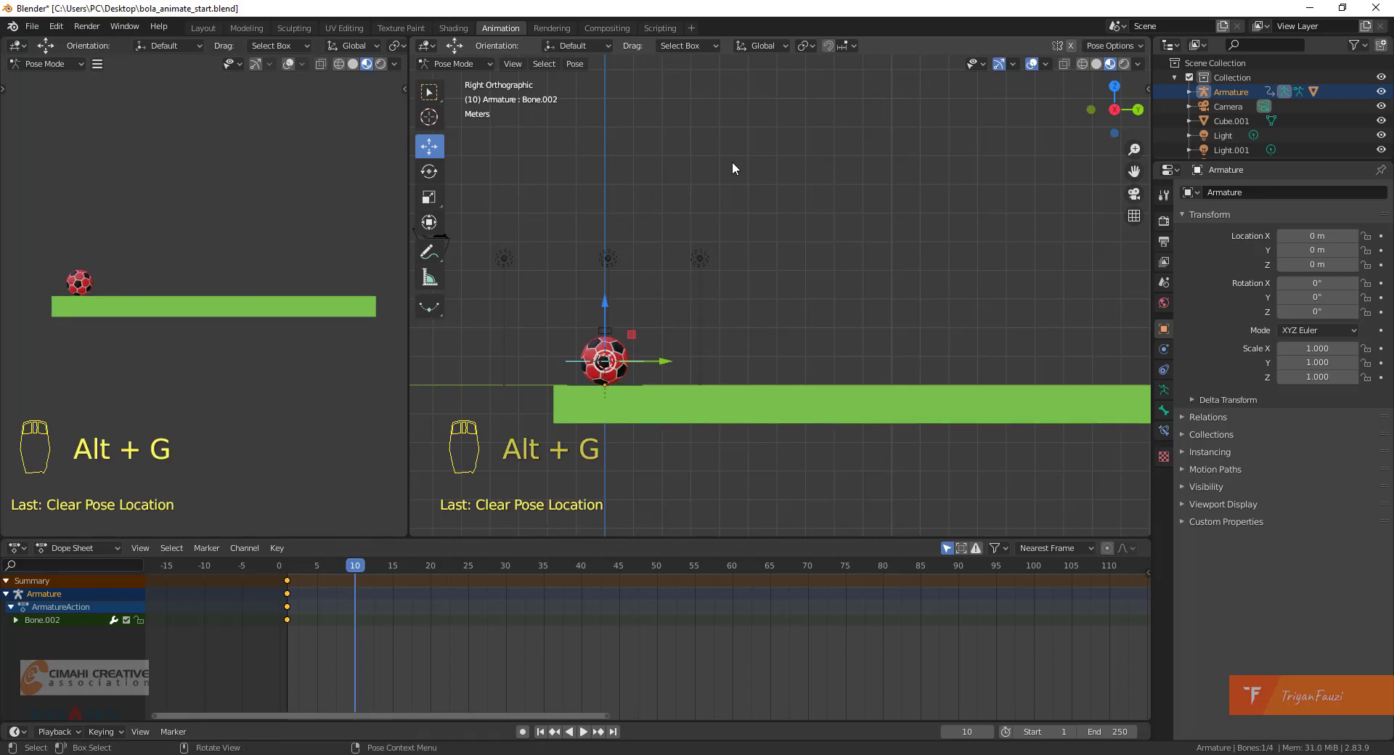
key(i)
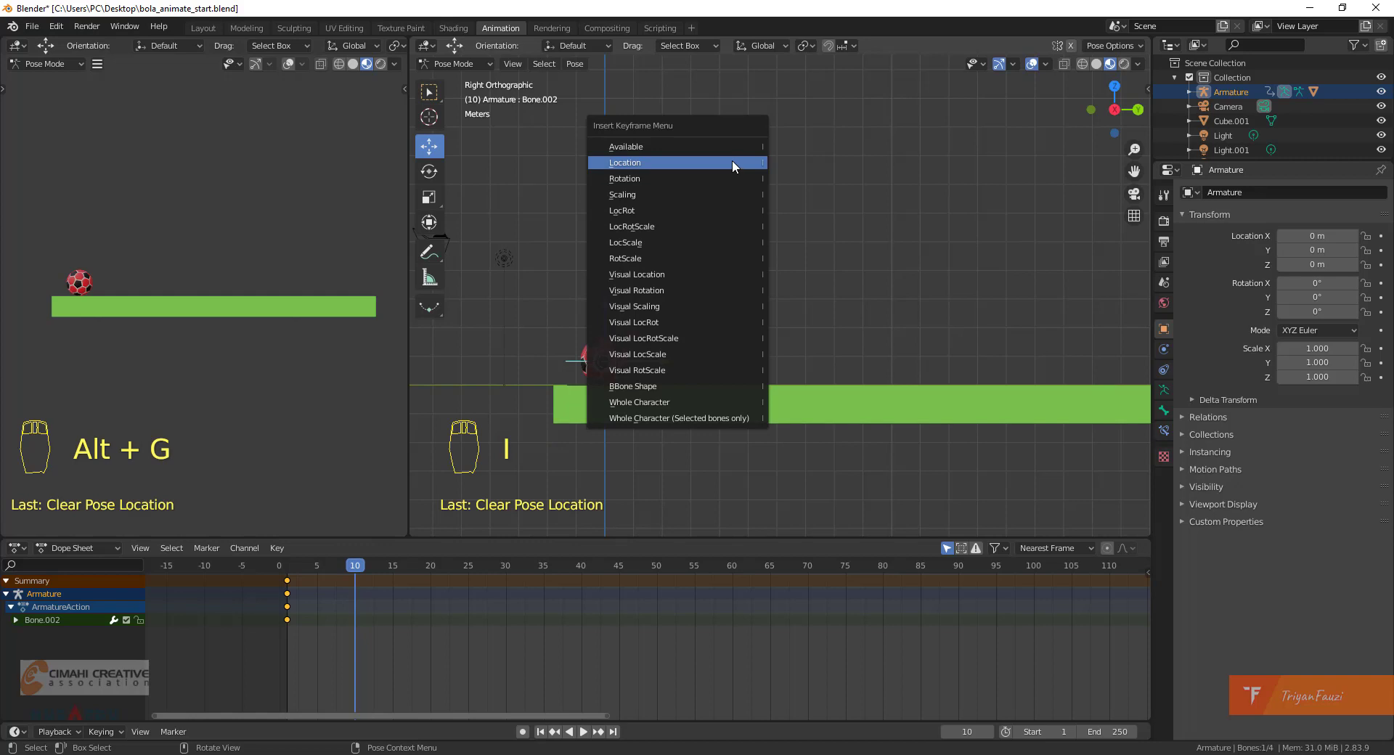
click(732, 162)
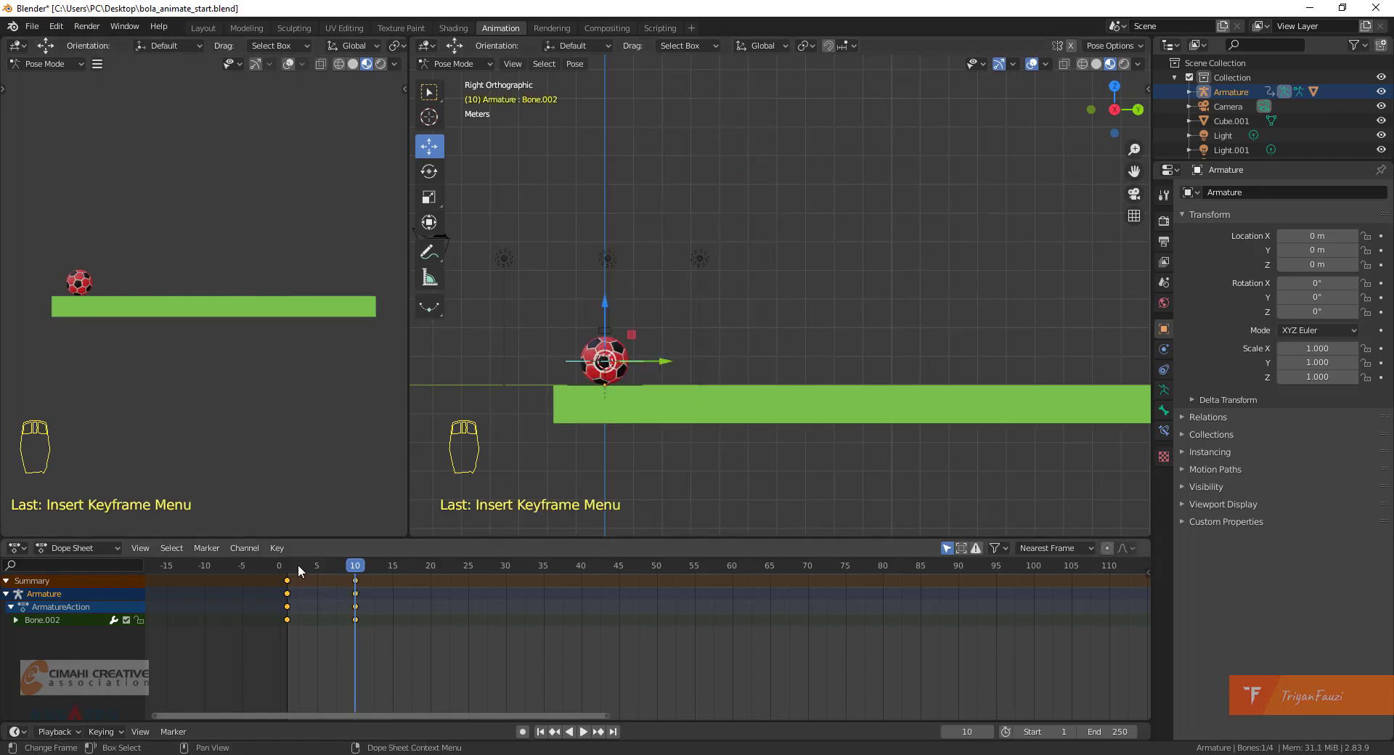
Scrub the timeline from frame 1 past frame 10 to review the ball's drop onto the platform.
drag(298, 565, 412, 571)
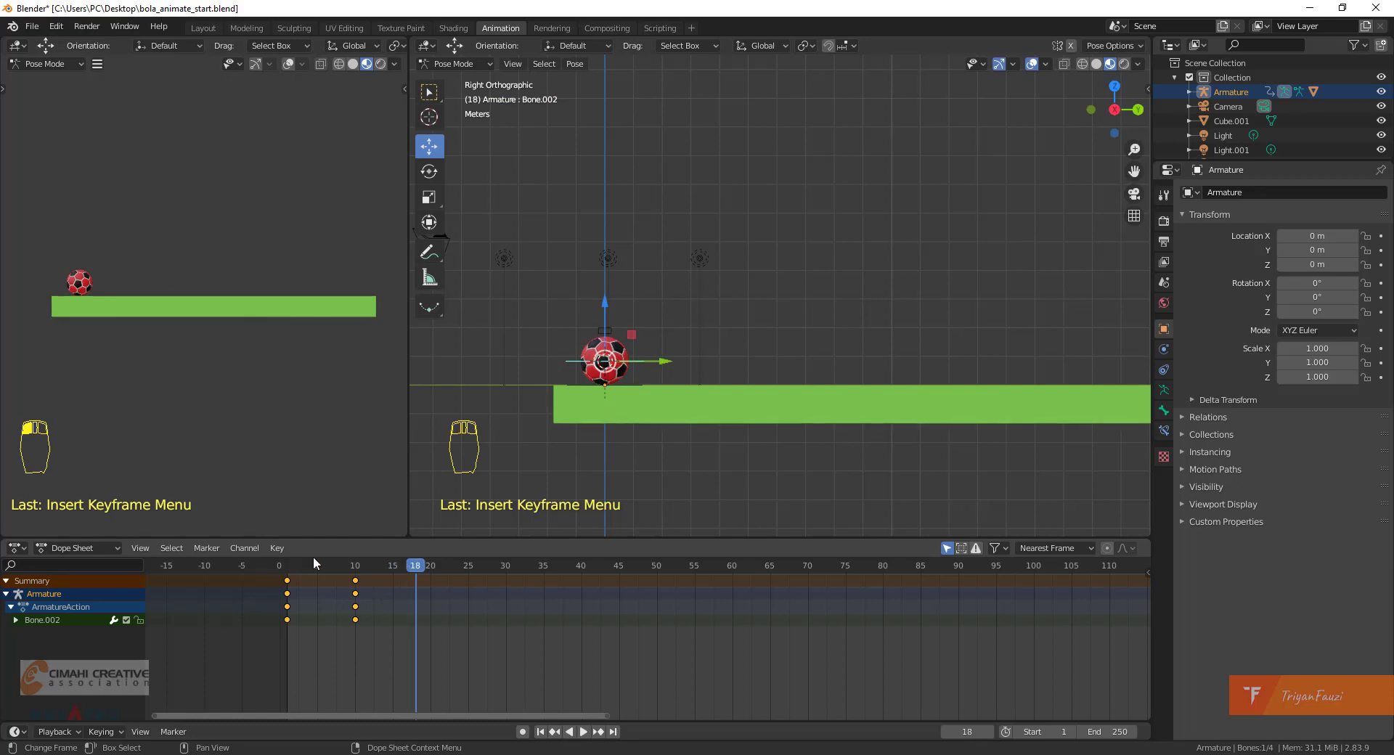
click(289, 574)
mouse_move(291, 579)
mouse_down()
mouse_move(355, 581)
mouse_move(288, 584)
mouse_up()
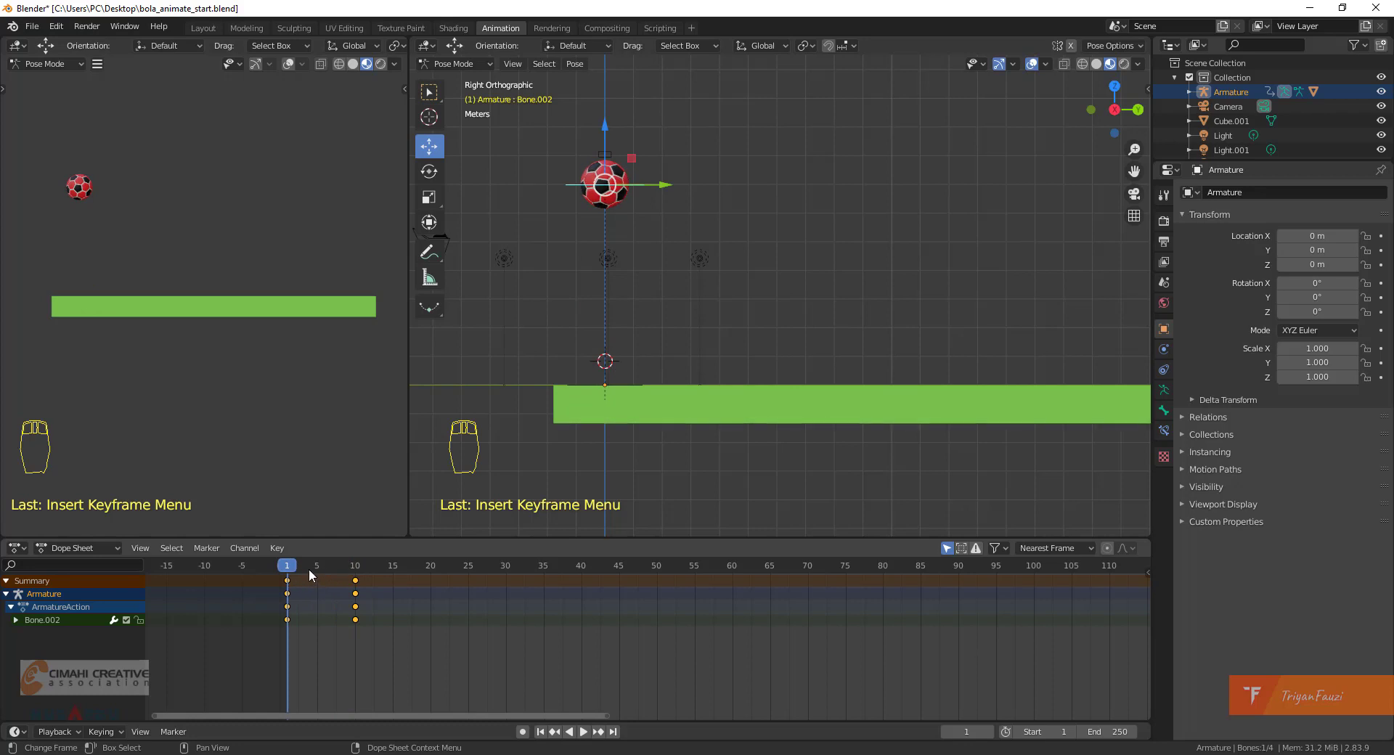
drag(298, 569, 424, 560)
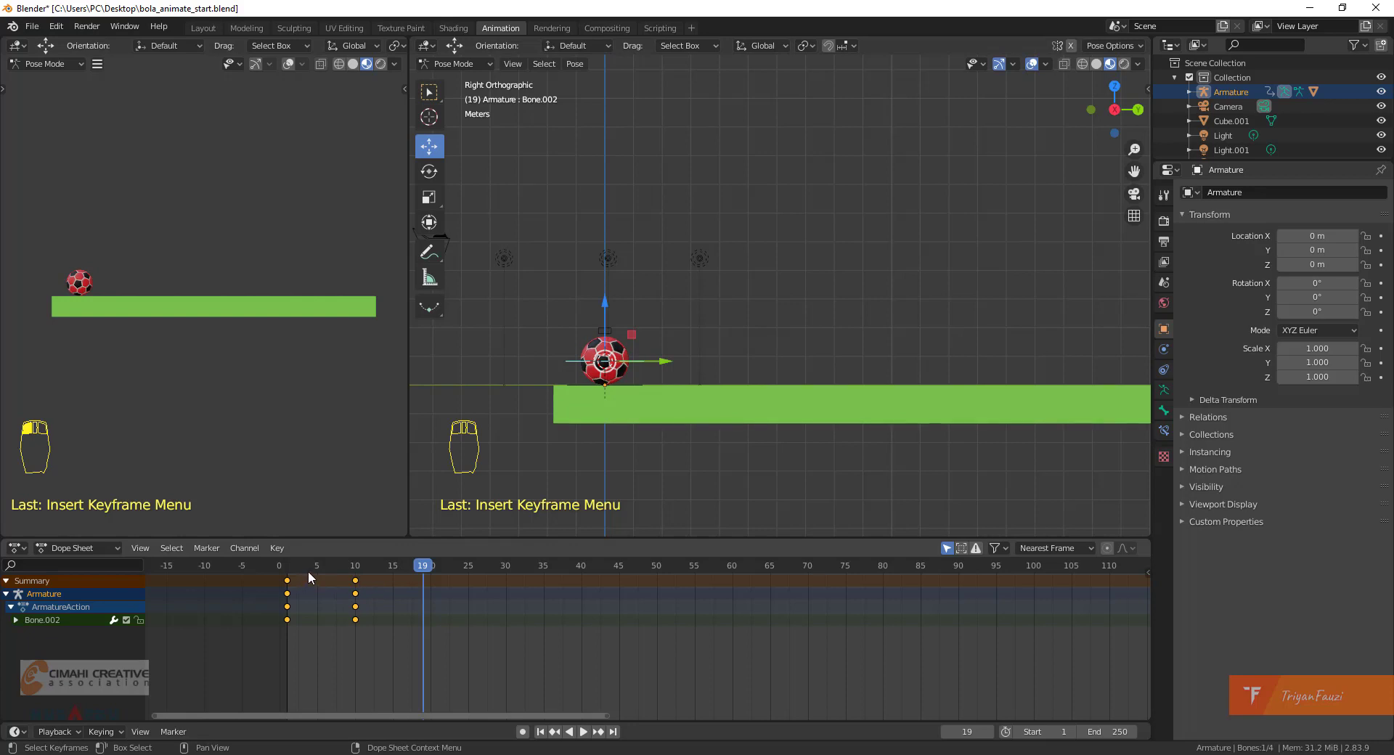
Try raising Bone.002 at frame 18 and compare the ball's height with its frame 1 position.
drag(420, 565, 416, 568)
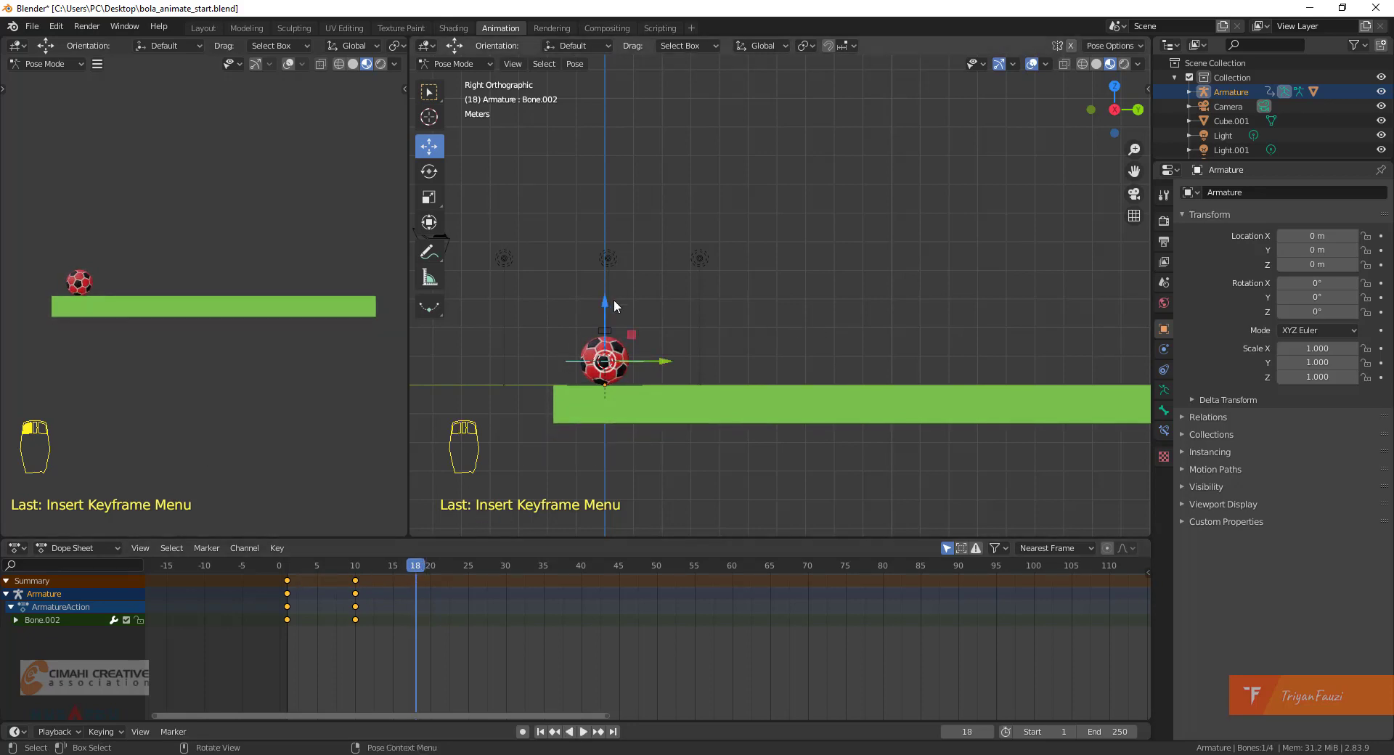
drag(607, 303, 647, 165)
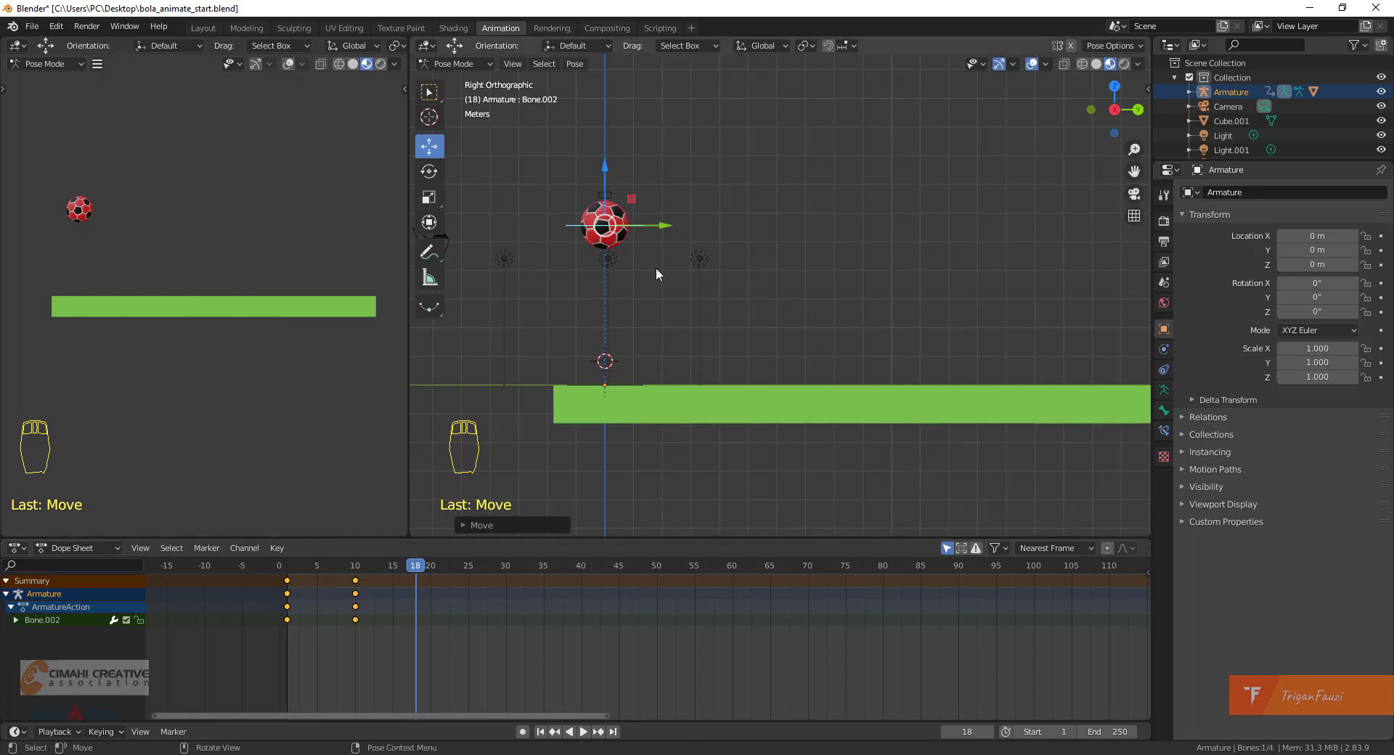
click(287, 567)
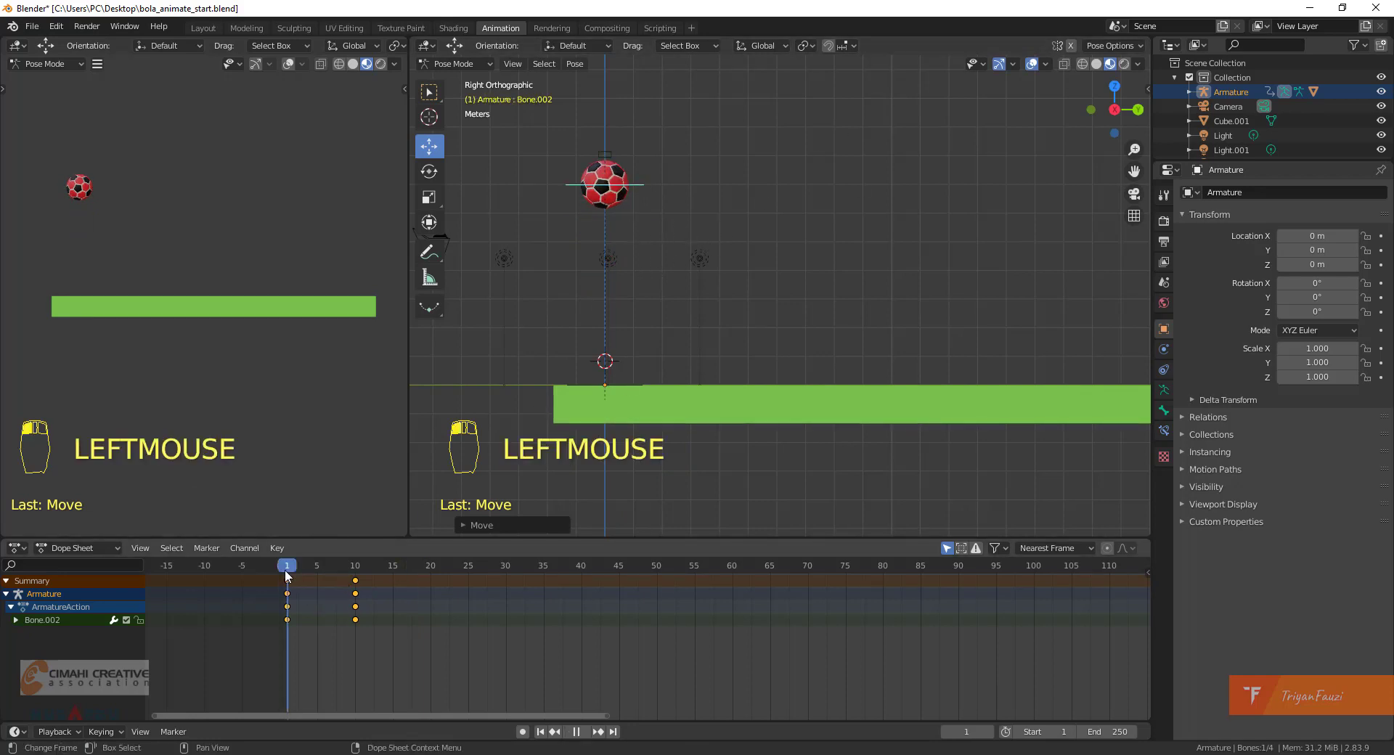
At frame 18, raise Bone.002 to roughly half the ball's frame 1 height above the platform and insert a Location keyframe.
click(408, 564)
mouse_move(408, 563)
mouse_down()
mouse_move(427, 565)
mouse_move(415, 565)
mouse_up()
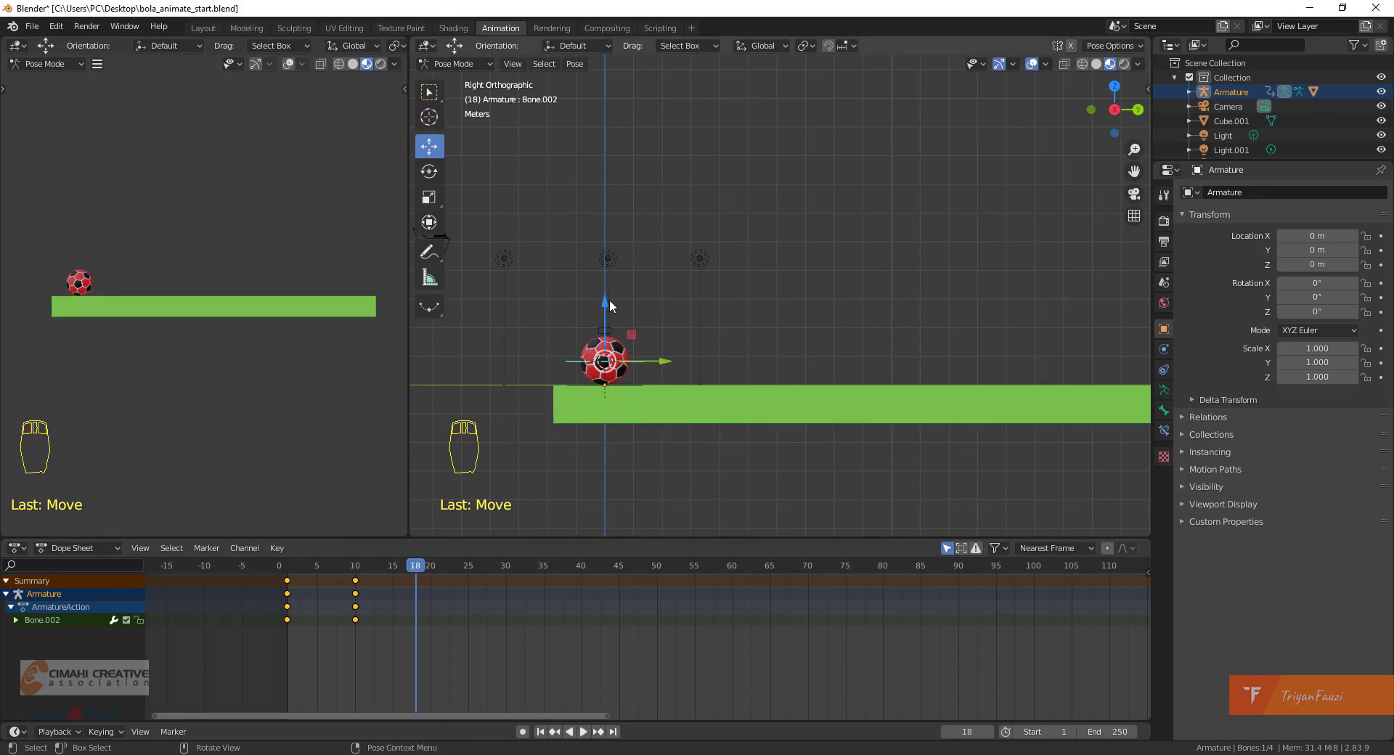
drag(609, 299, 639, 207)
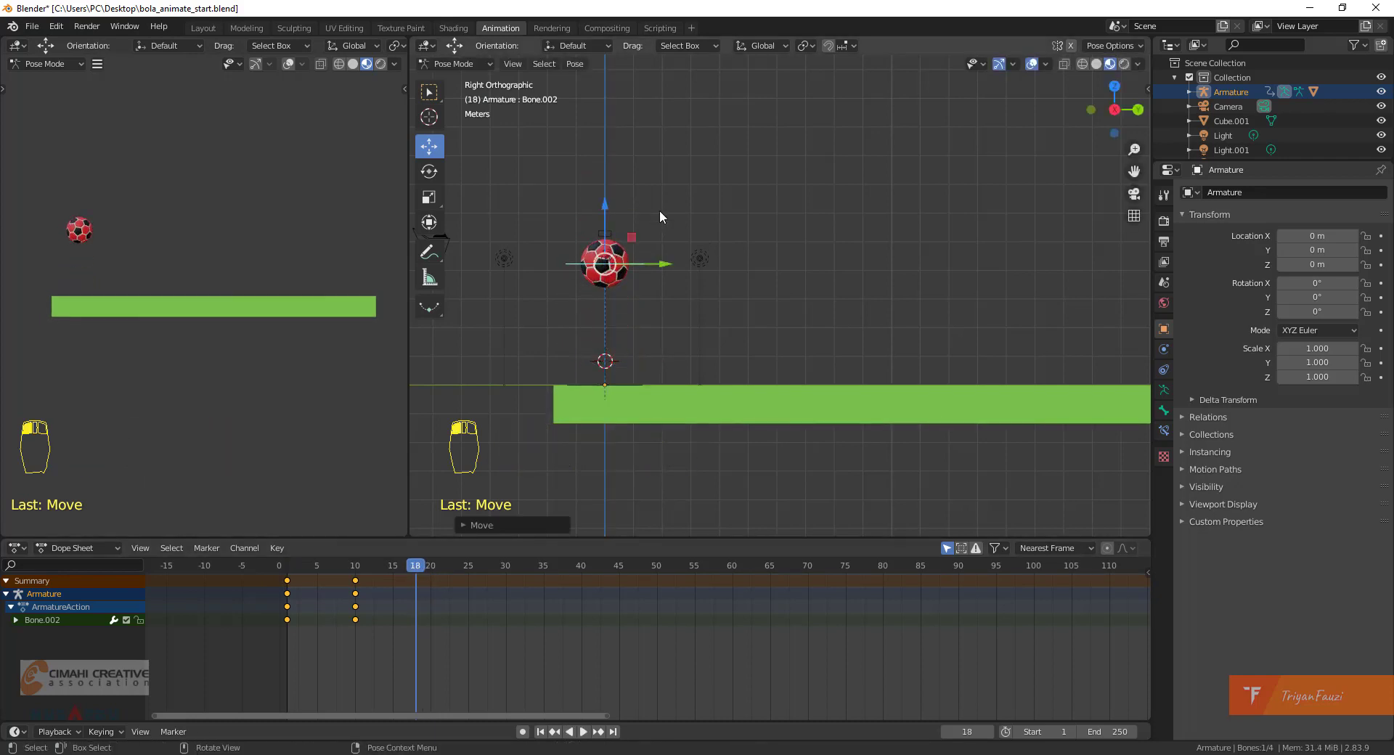
key(i)
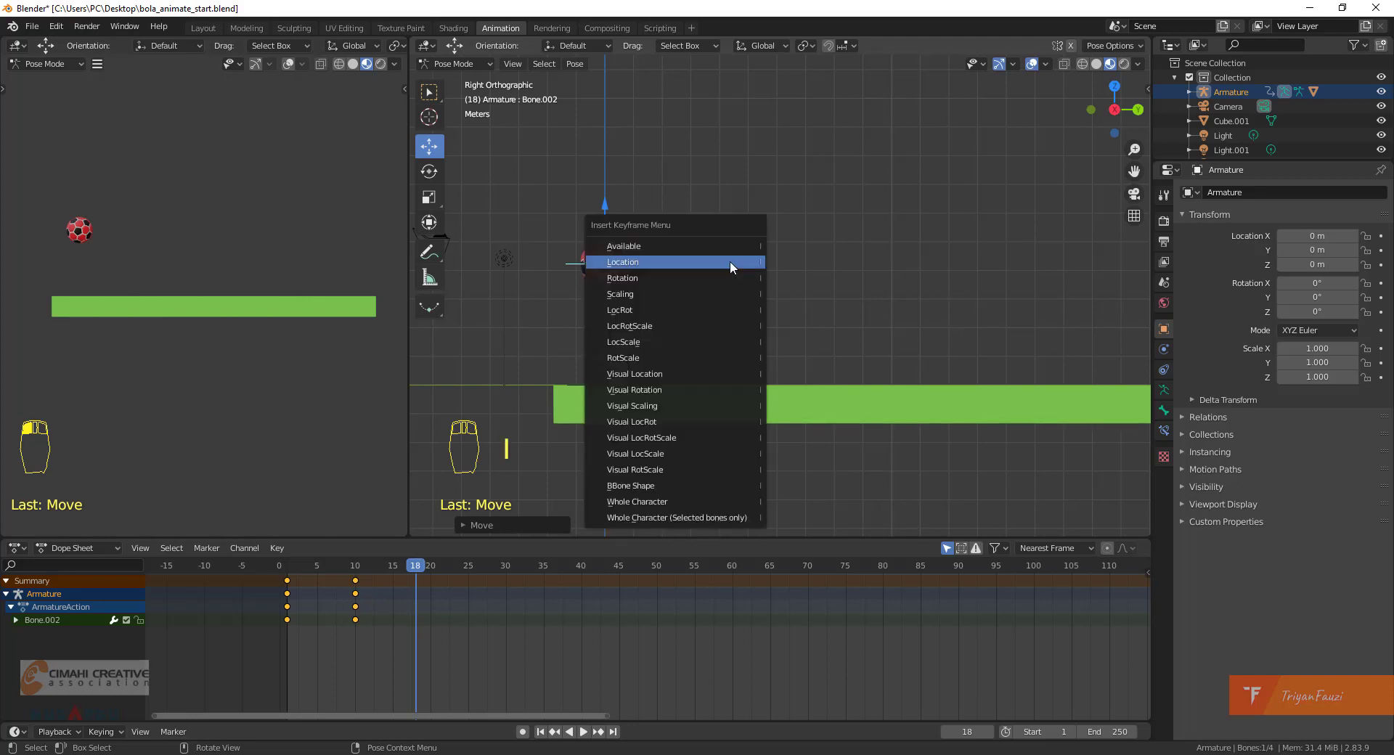
click(730, 260)
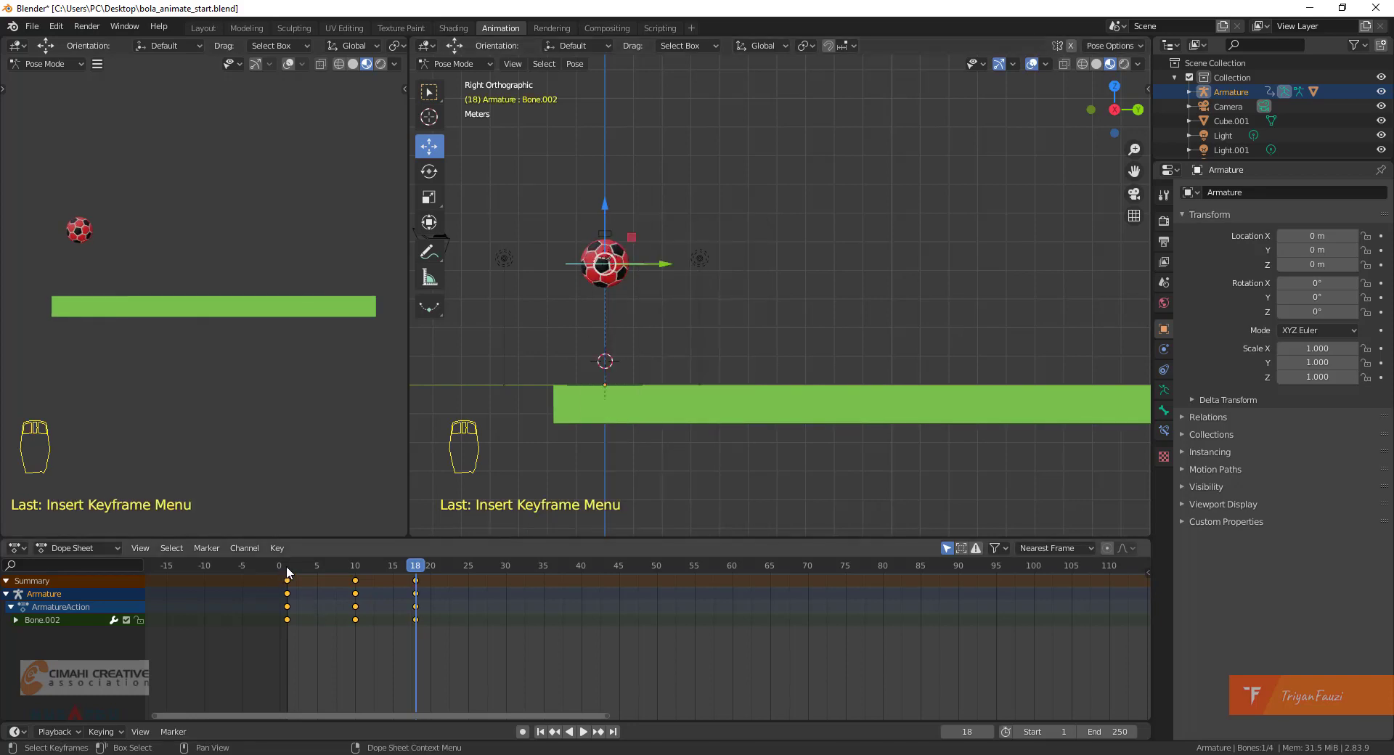
At frame 18, raise Bone.002 to about two-thirds of its frame 1 height and insert a Location keyframe again.
drag(288, 572, 417, 573)
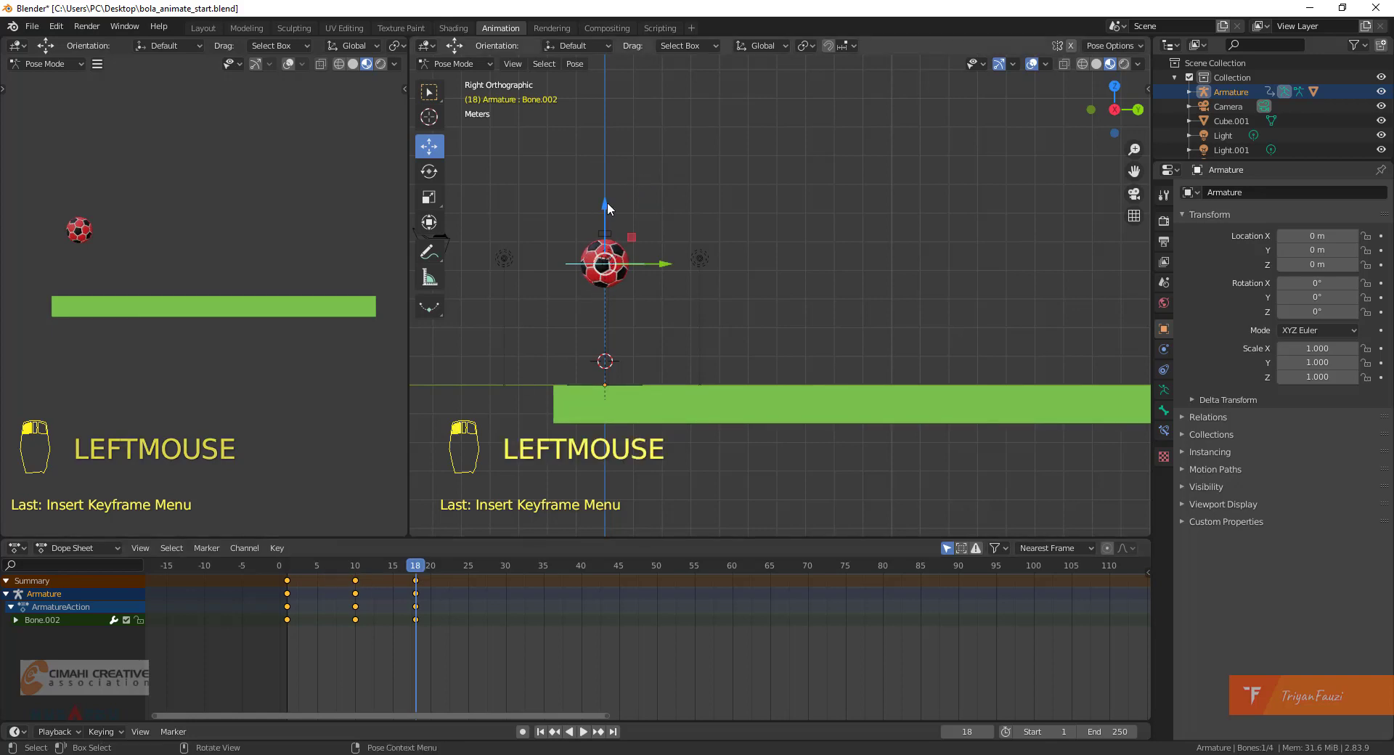
drag(607, 202, 608, 186)
key(i)
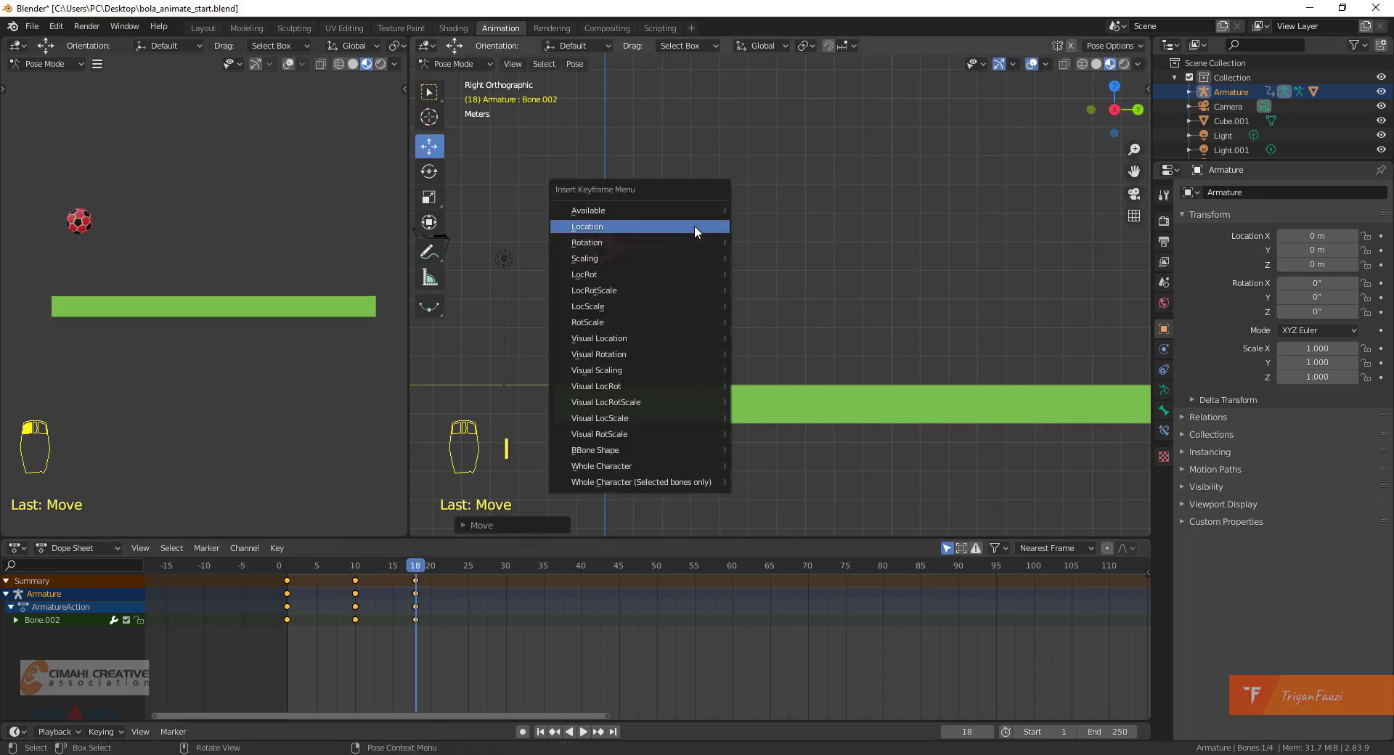
click(695, 225)
At frame 25, reset Bone.002's location to put the ball back on the platform and insert a Location keyframe.
drag(299, 569, 469, 569)
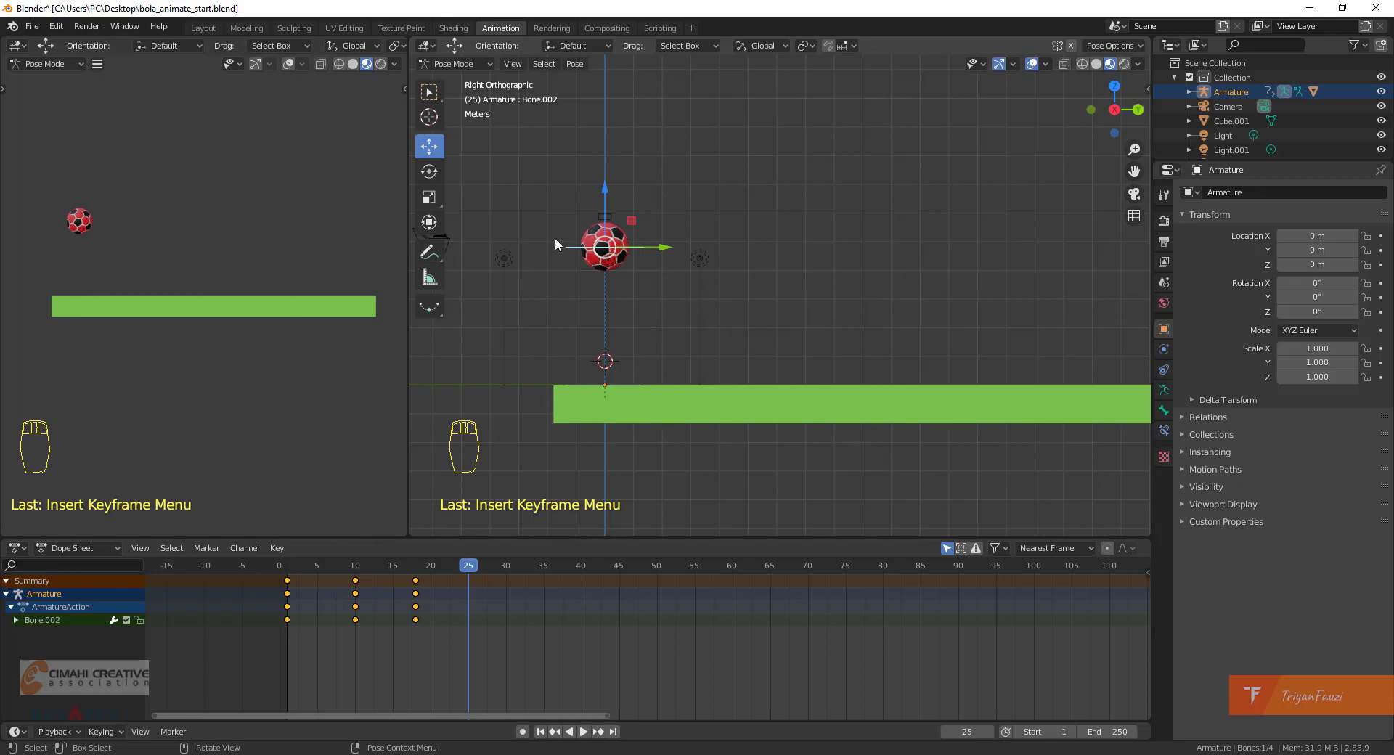
drag(608, 188, 626, 288)
key(ctrl+z)
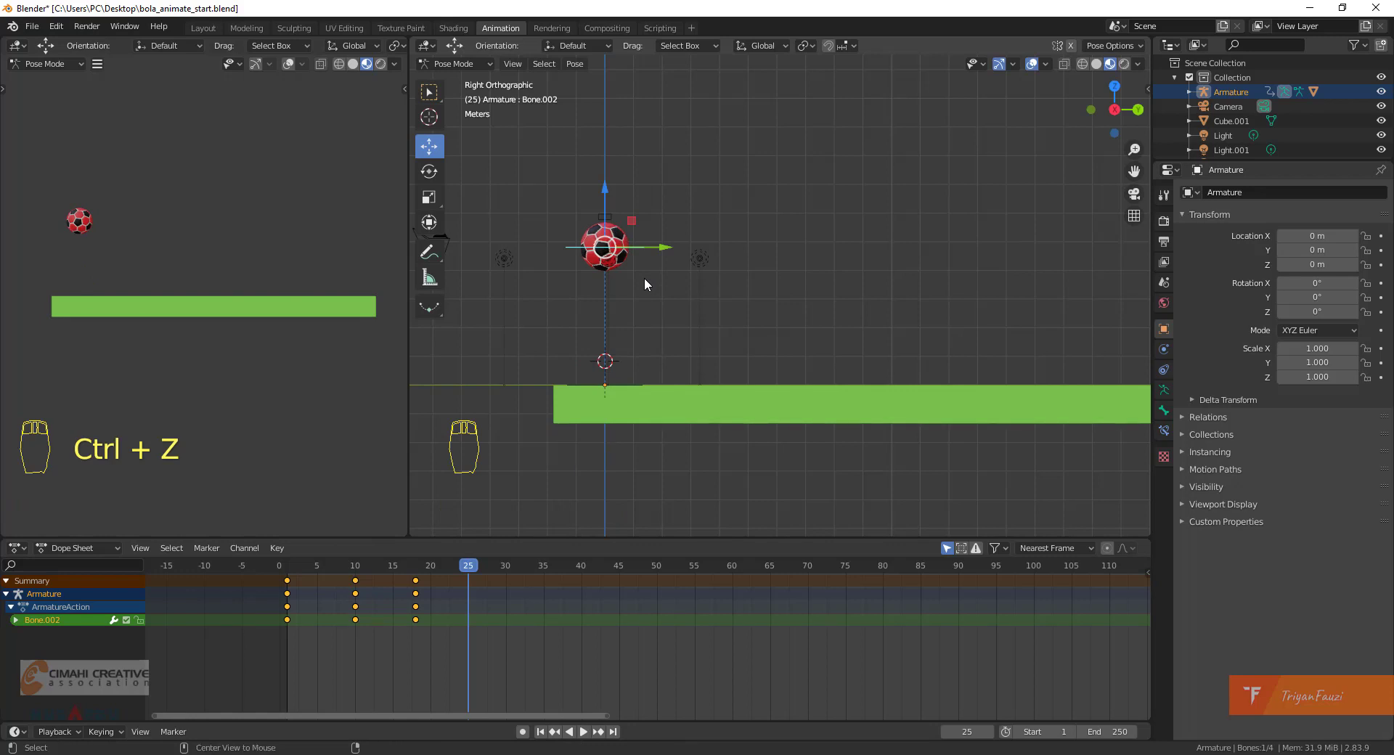
key(alt+g)
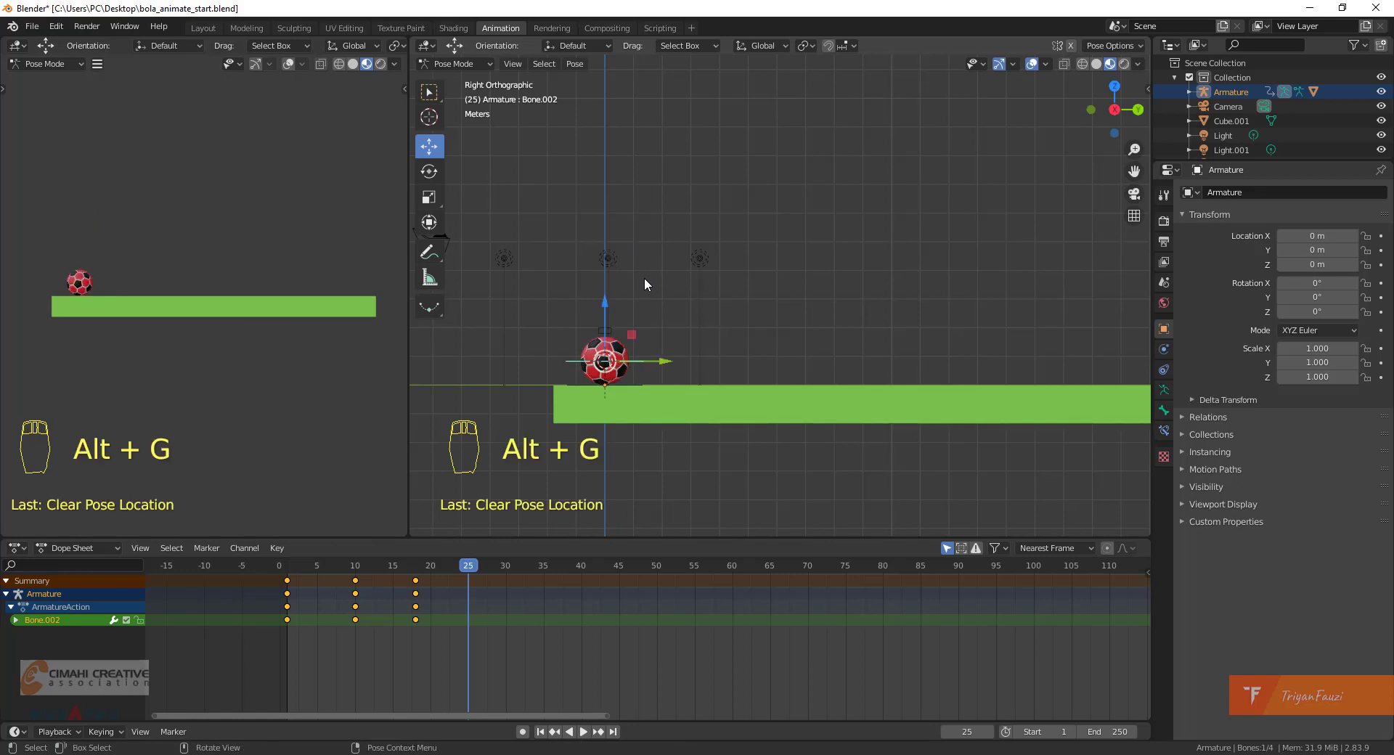
key(i)
click(644, 278)
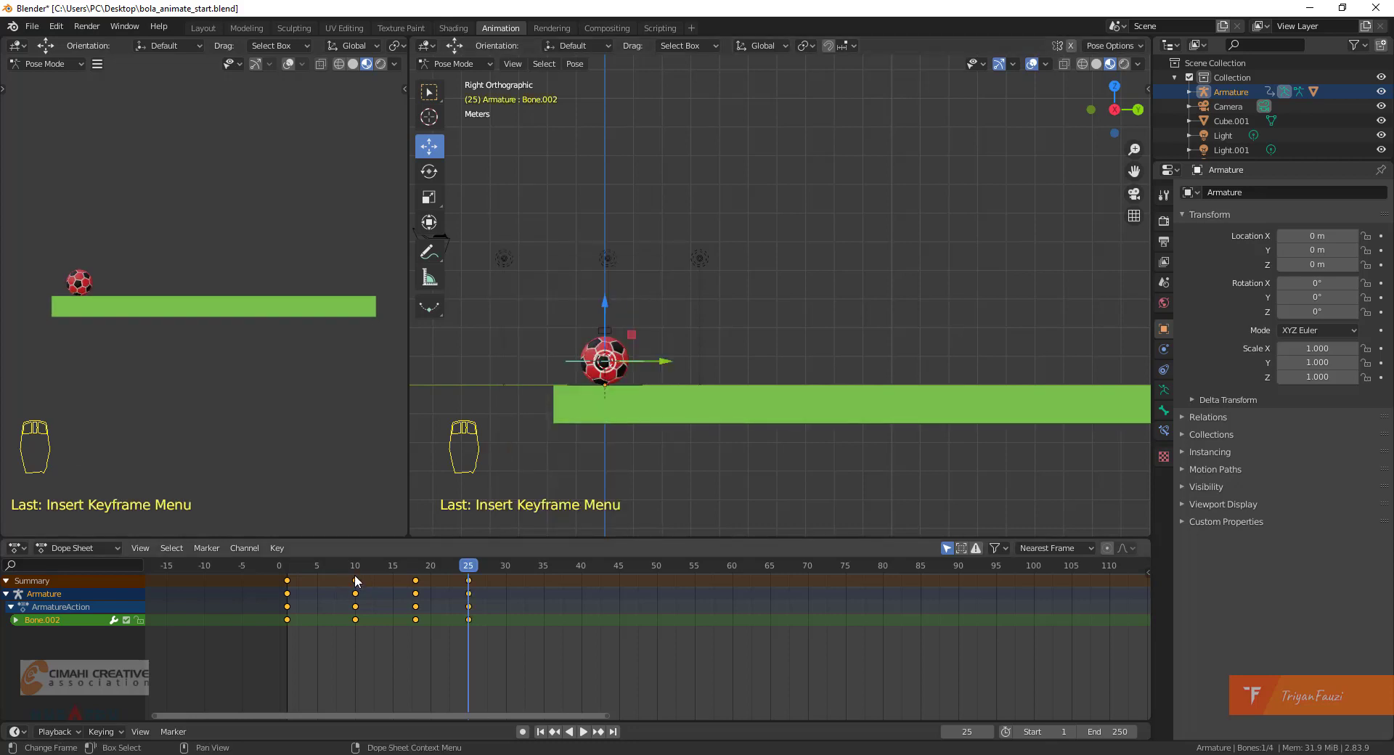
At frame 31, raise Bone.002 to about two-thirds of its frame 18 height, insert a Location keyframe and compare both frames.
drag(355, 574, 517, 574)
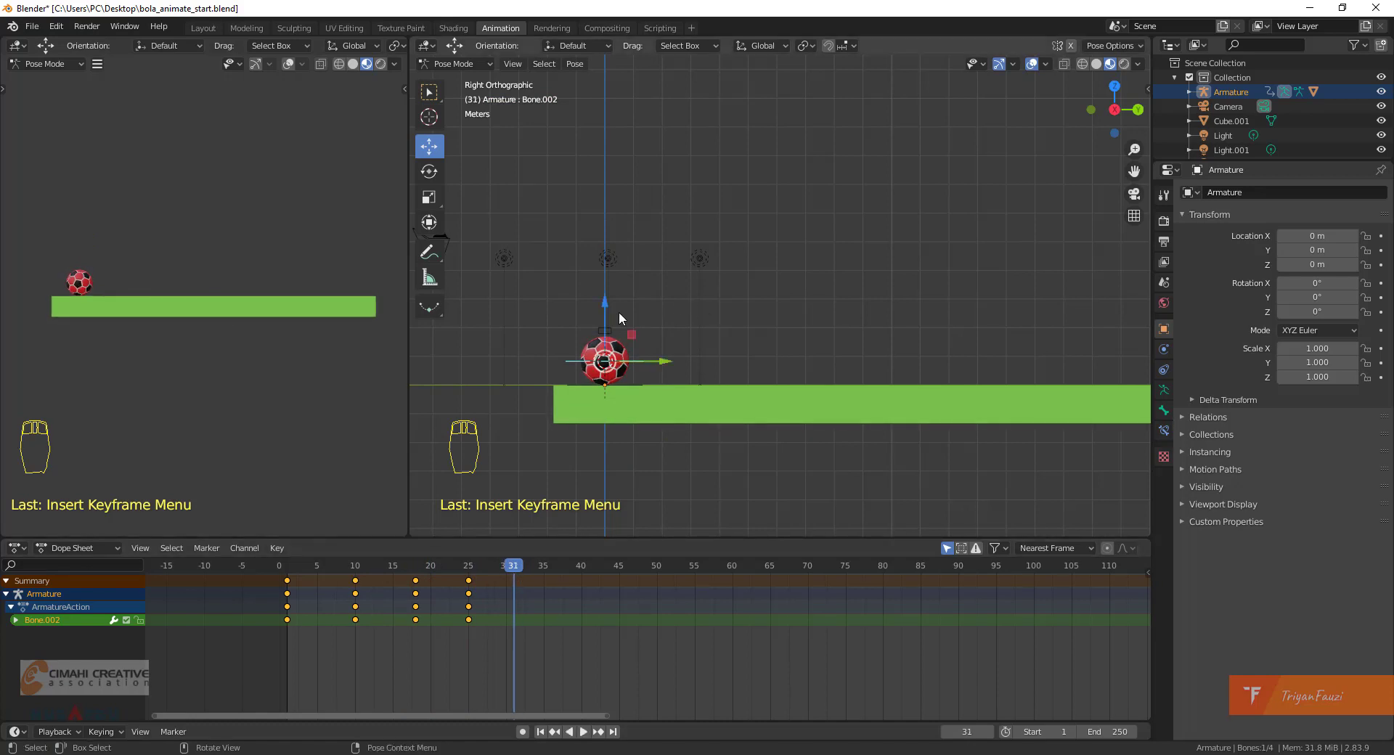
drag(607, 307, 643, 247)
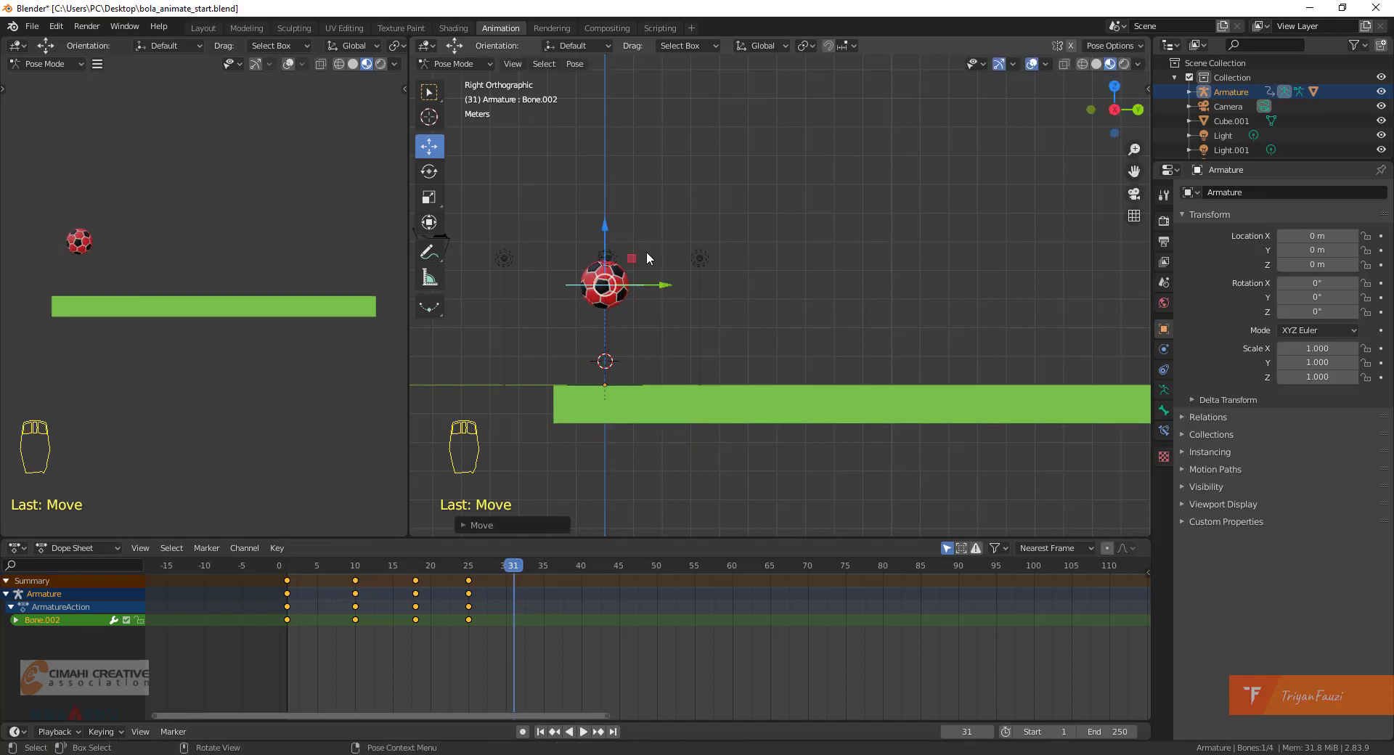
key(i)
click(679, 308)
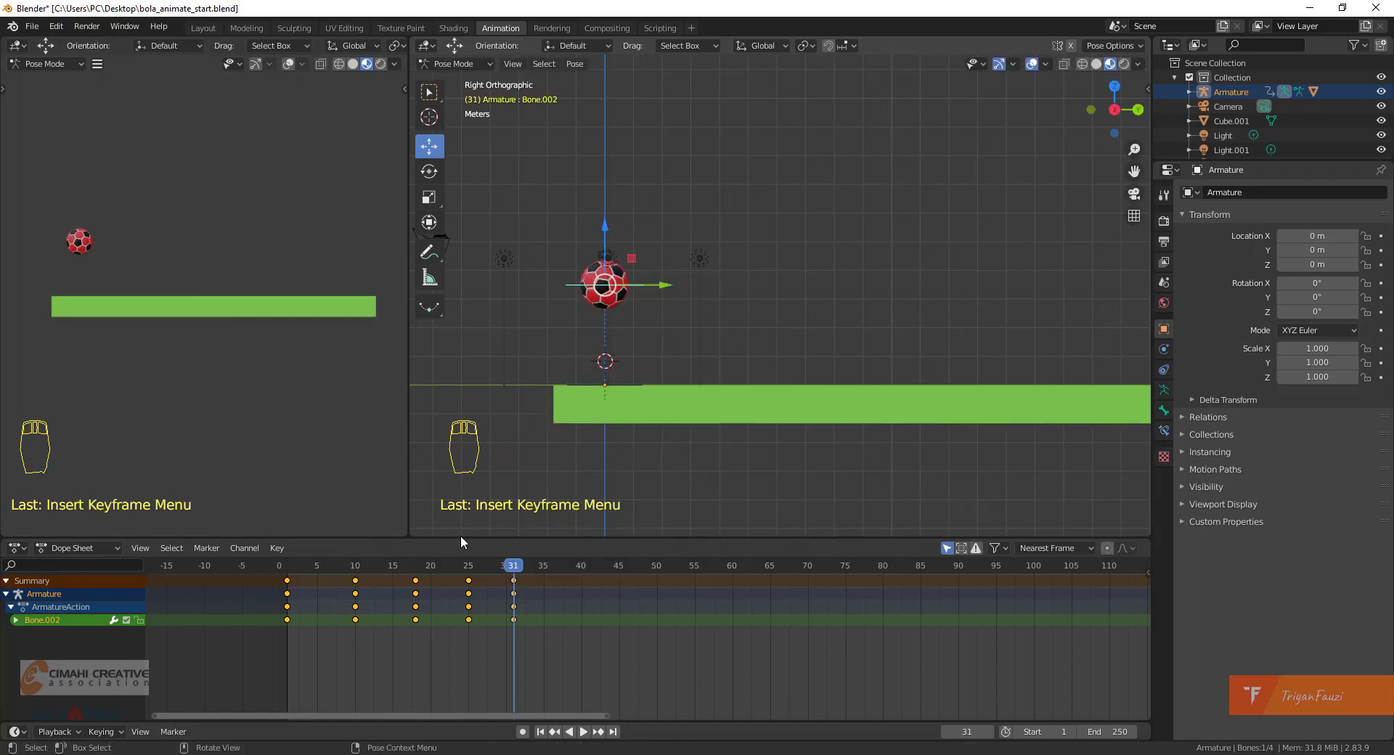
click(416, 568)
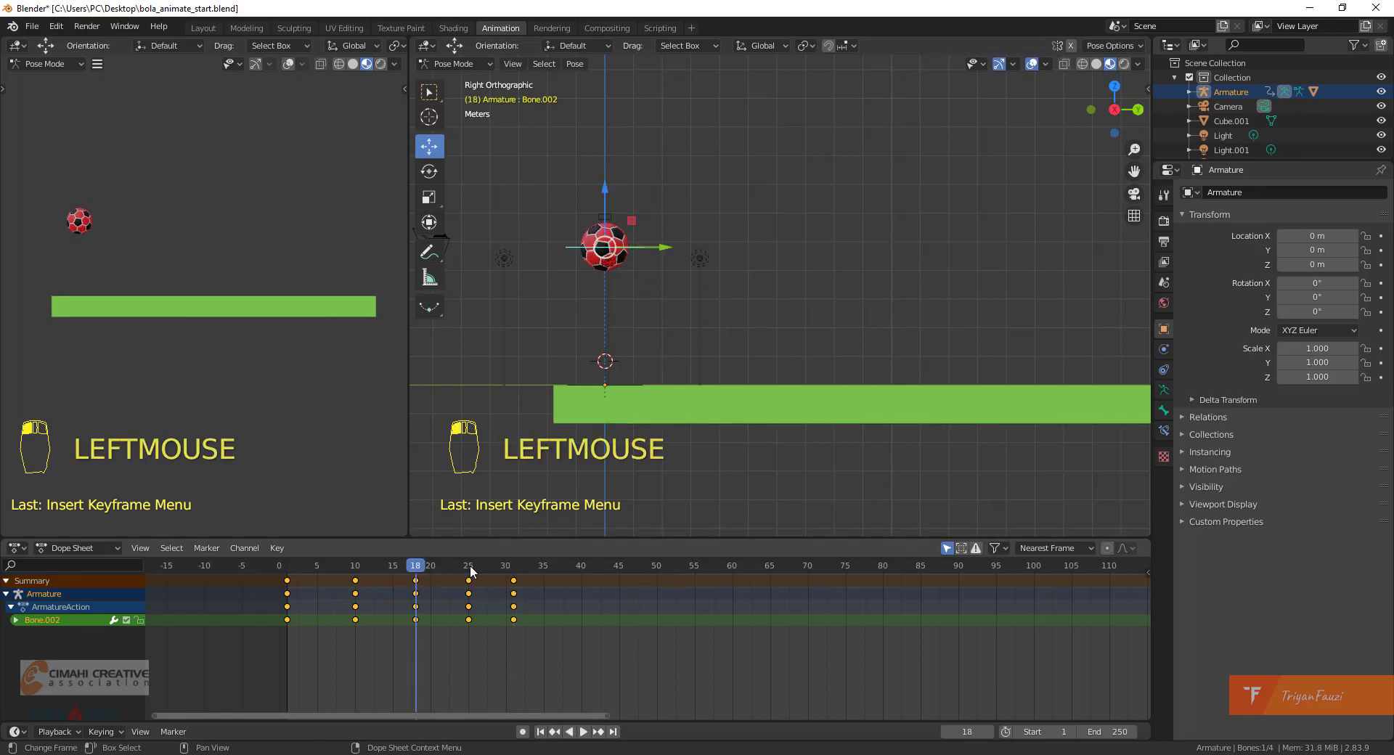
click(513, 565)
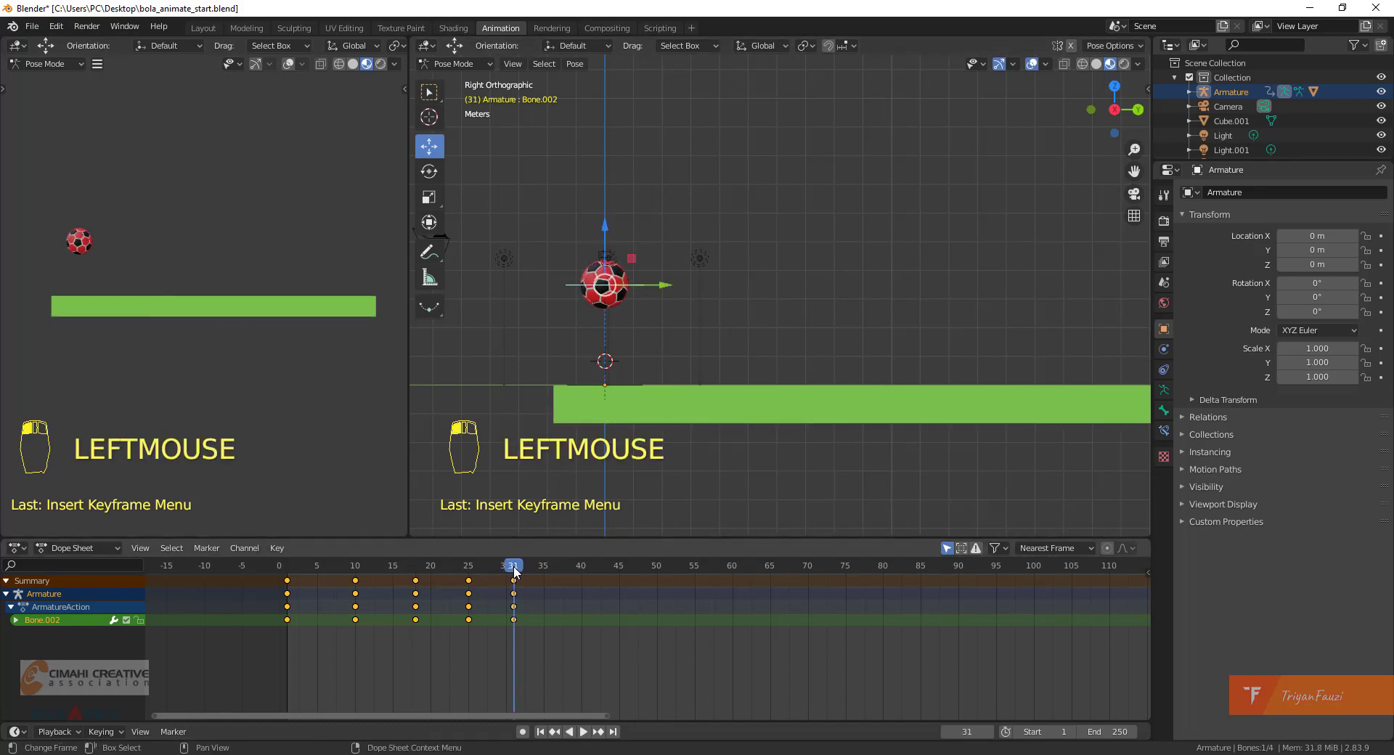
At frame 36, reset Bone.002's location so the ball rests on the platform and insert a Location keyframe.
drag(518, 564, 551, 569)
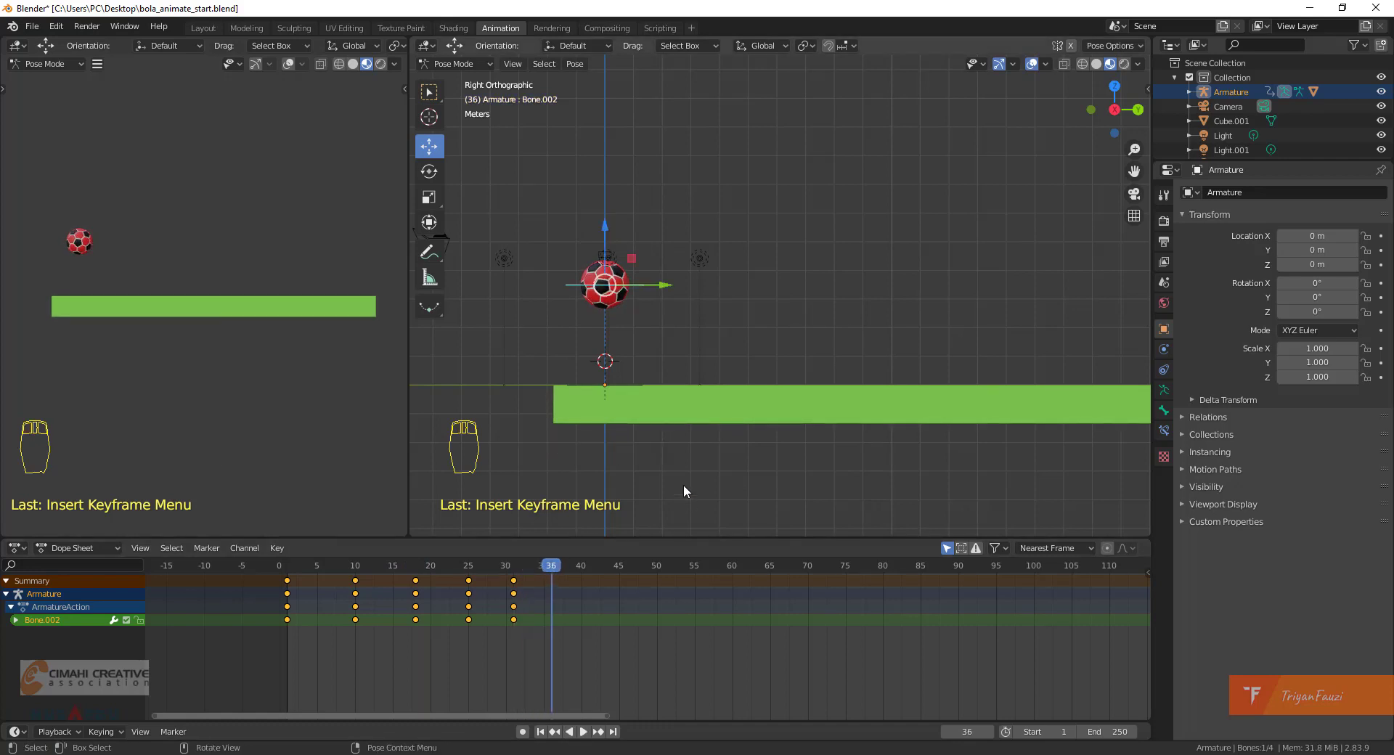
key(alt+g)
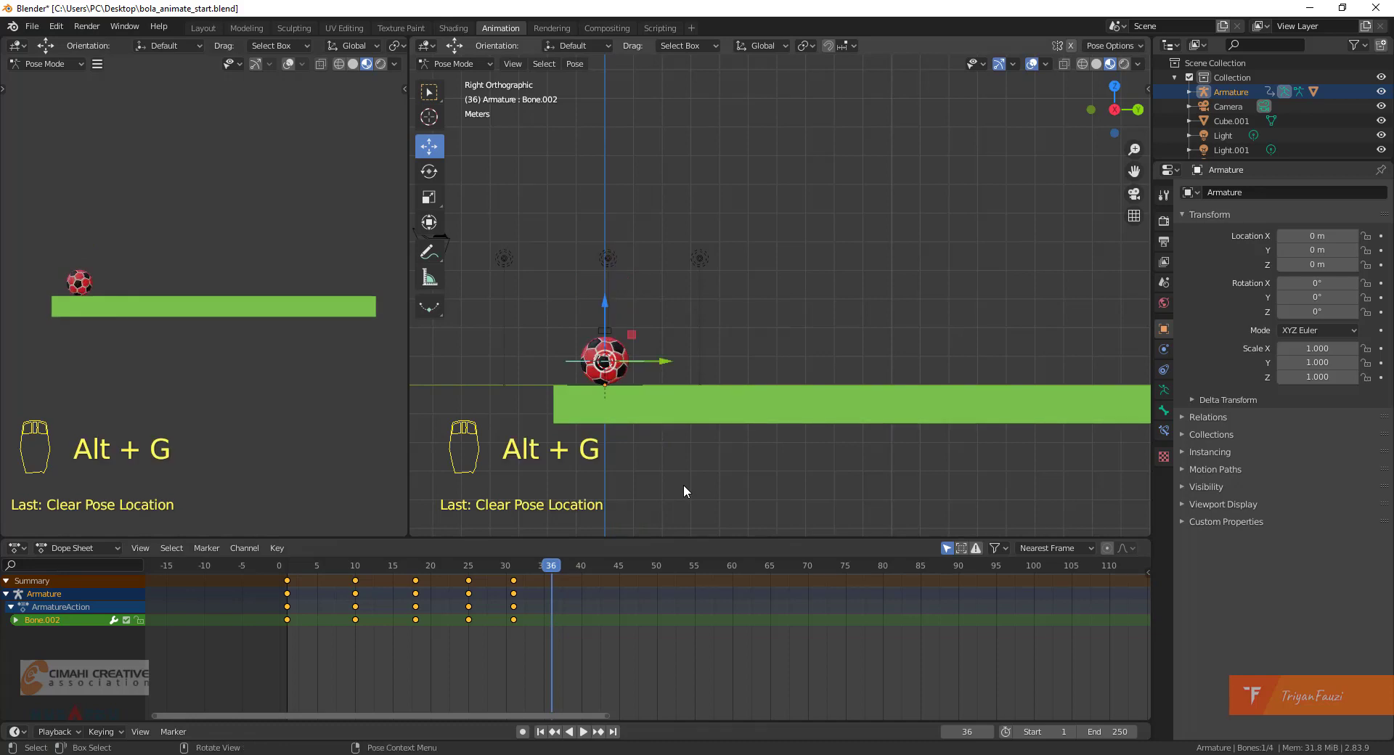
key(i)
click(683, 485)
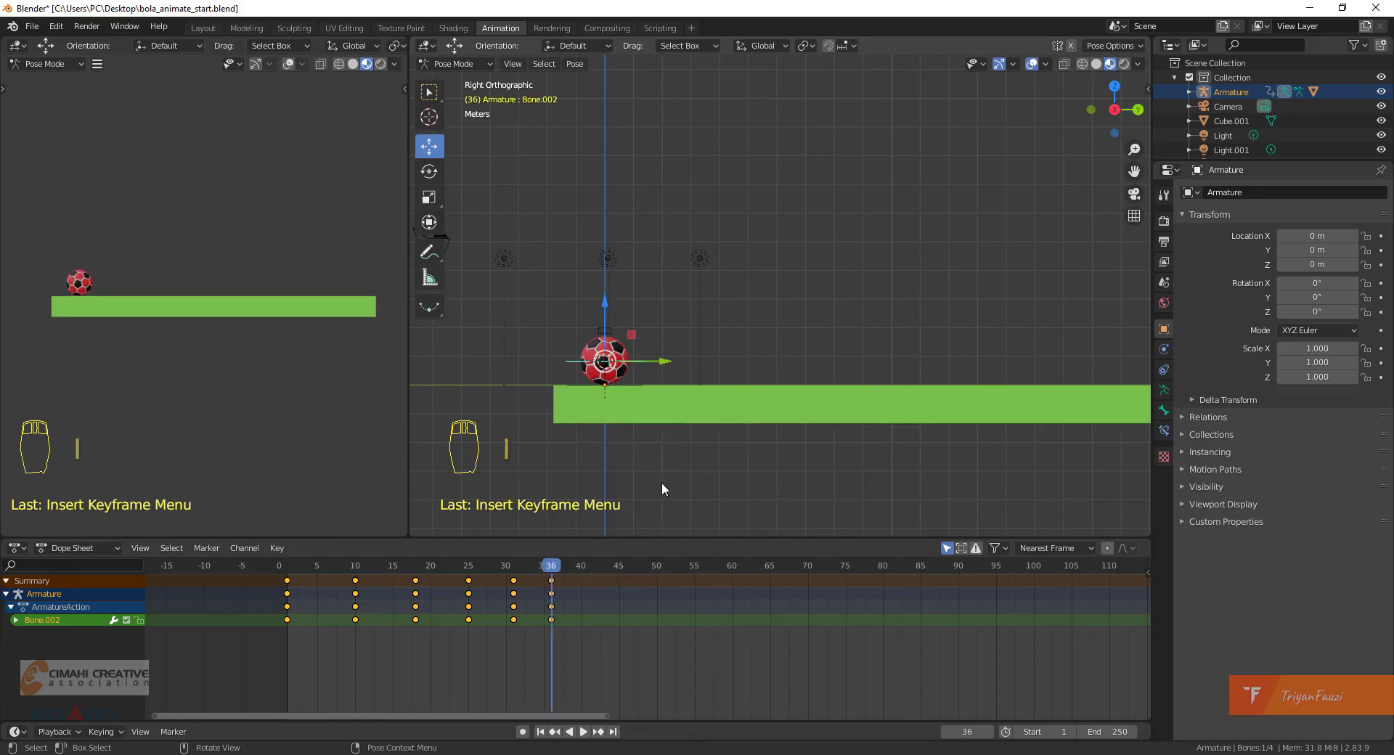
At frame 40, raise Bone.002 to a little under half its frame 31 height and insert a Location keyframe.
drag(551, 566, 585, 571)
drag(608, 303, 739, 282)
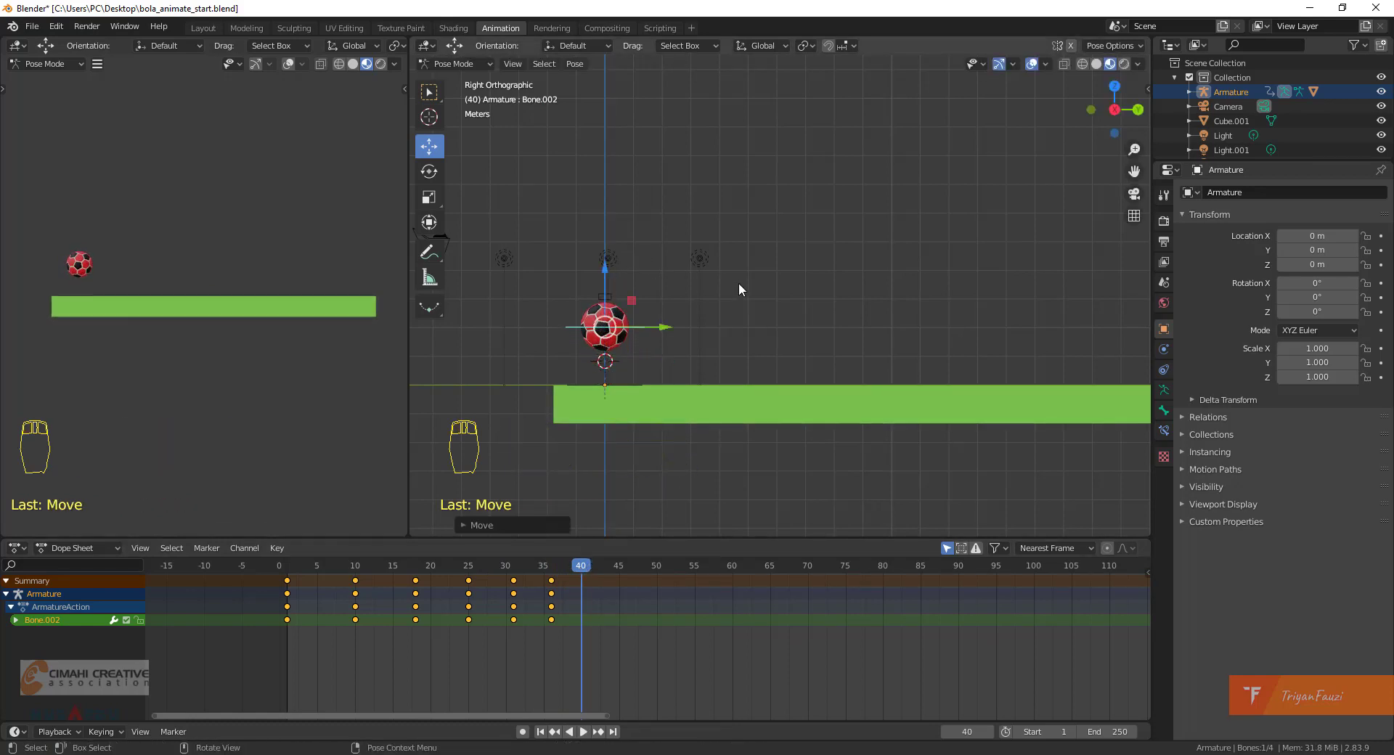
key(i)
click(738, 283)
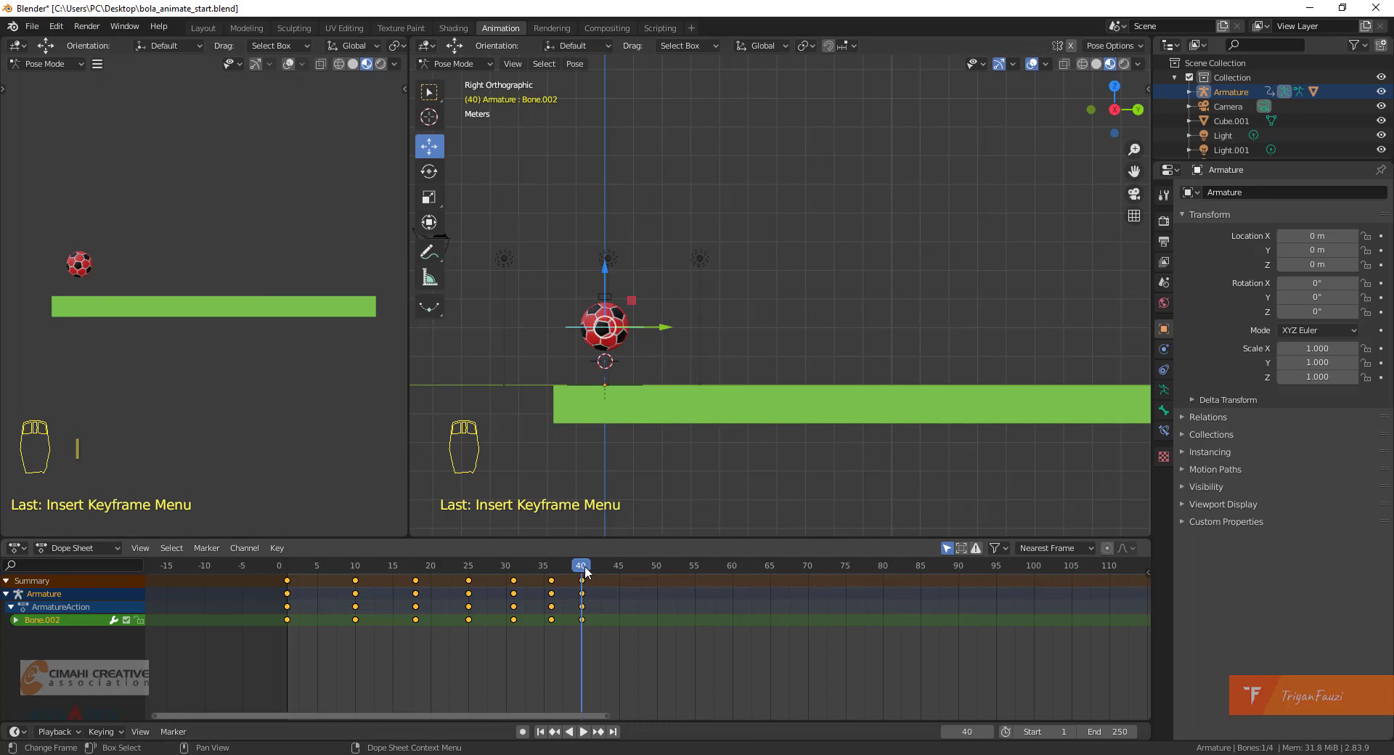
At frame 44, reset Bone.002's location to return the ball to the platform and insert a Location keyframe.
drag(585, 570, 611, 574)
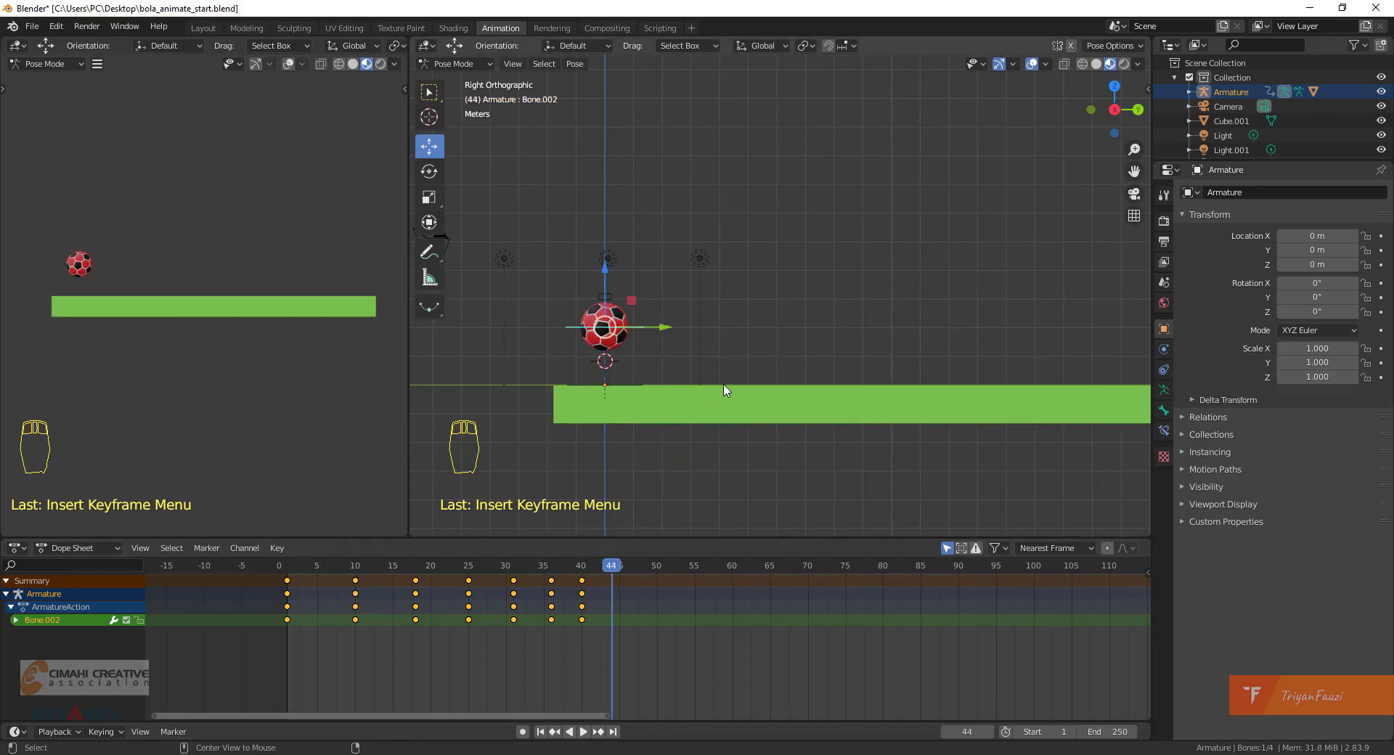
key(alt+g)
key(i)
click(724, 386)
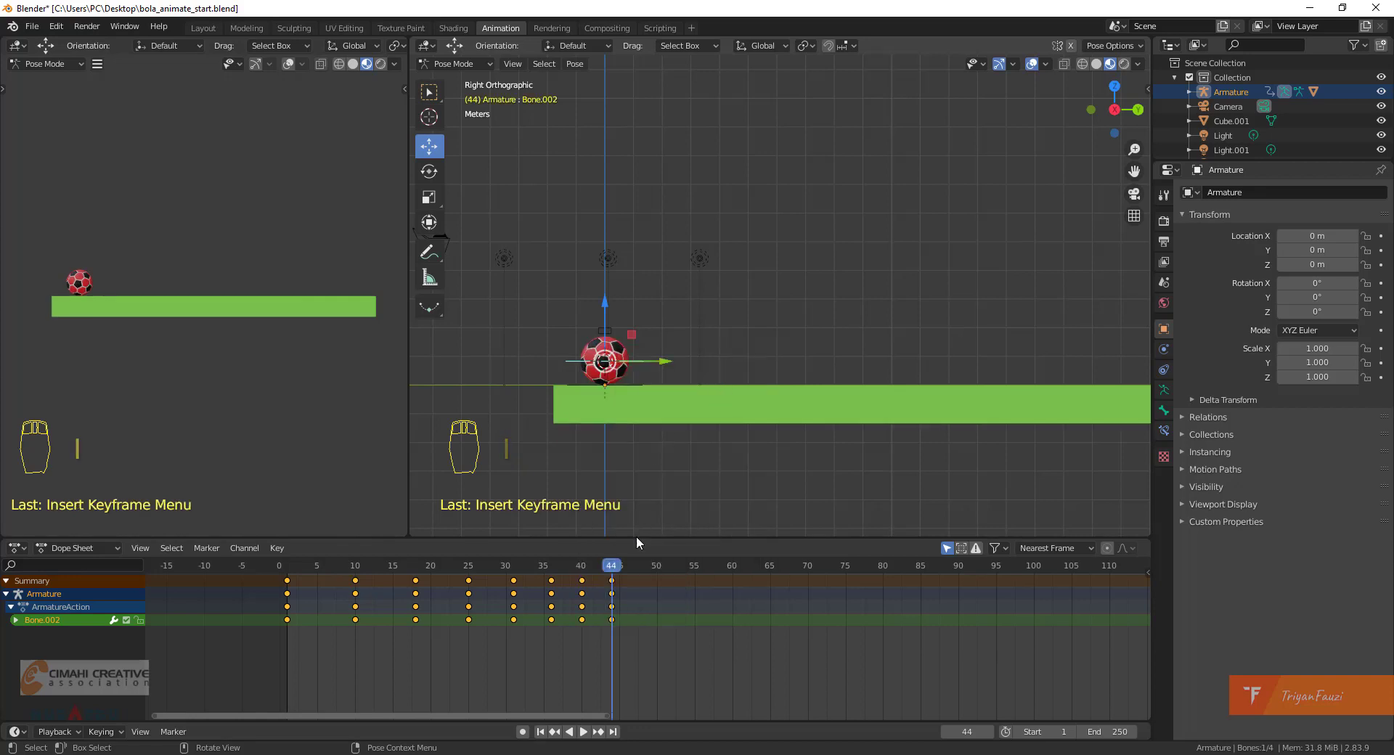
Move the frame 44 keyframe of Bone.002 to frame 43.
click(612, 580)
drag(612, 579, 624, 570)
click(600, 569)
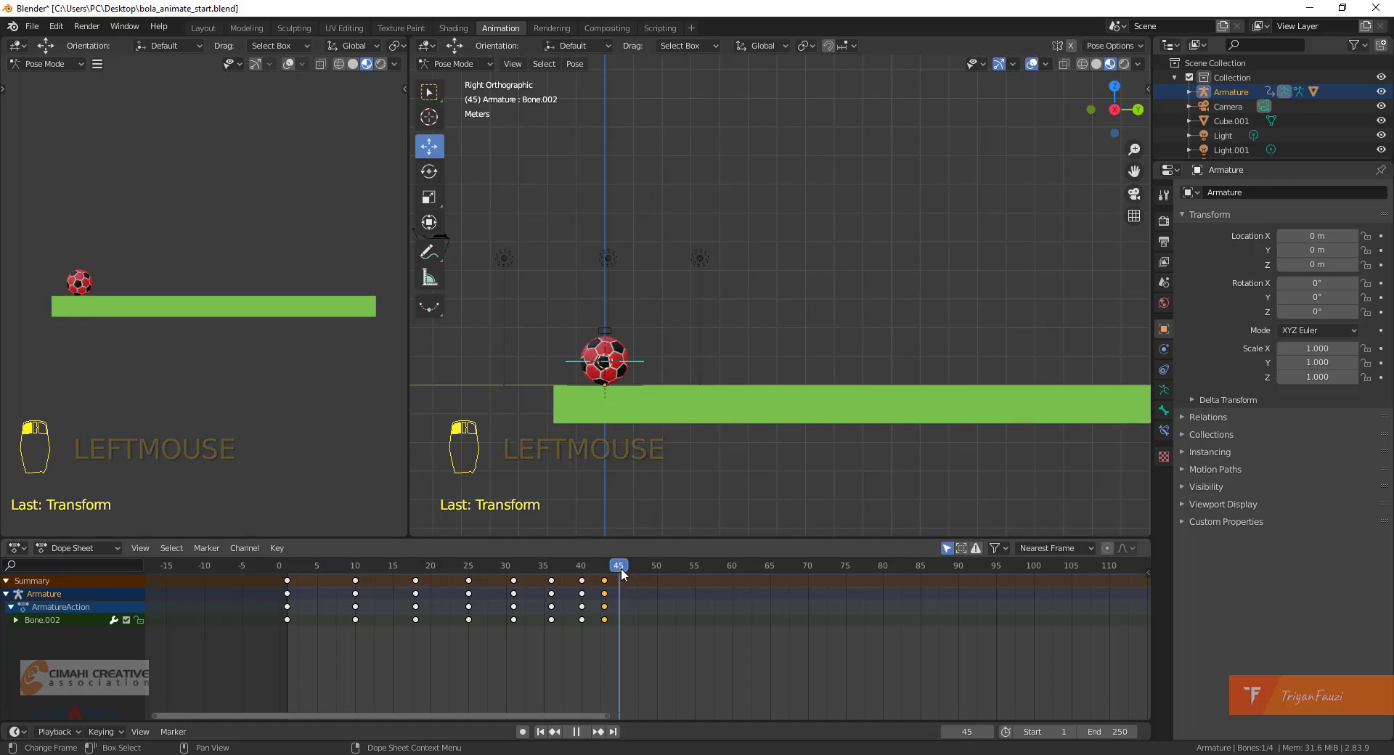
At frame 45, raise Bone.002 to about a third of its frame 40 height and insert a Location keyframe.
drag(607, 306, 613, 291)
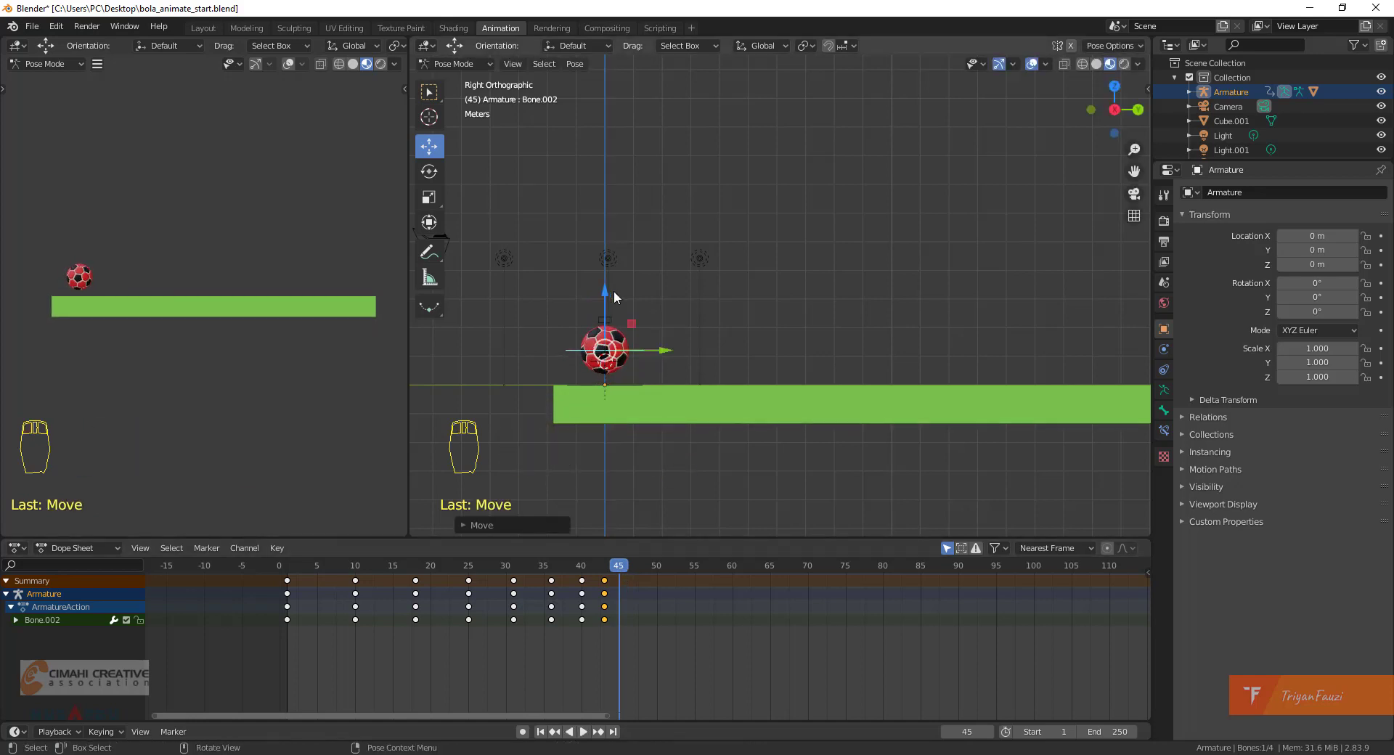
key(i)
click(774, 313)
At frame 47, reset Bone.002's location to set the ball on the platform and insert a Location keyframe.
drag(621, 569, 633, 568)
key(alt+g)
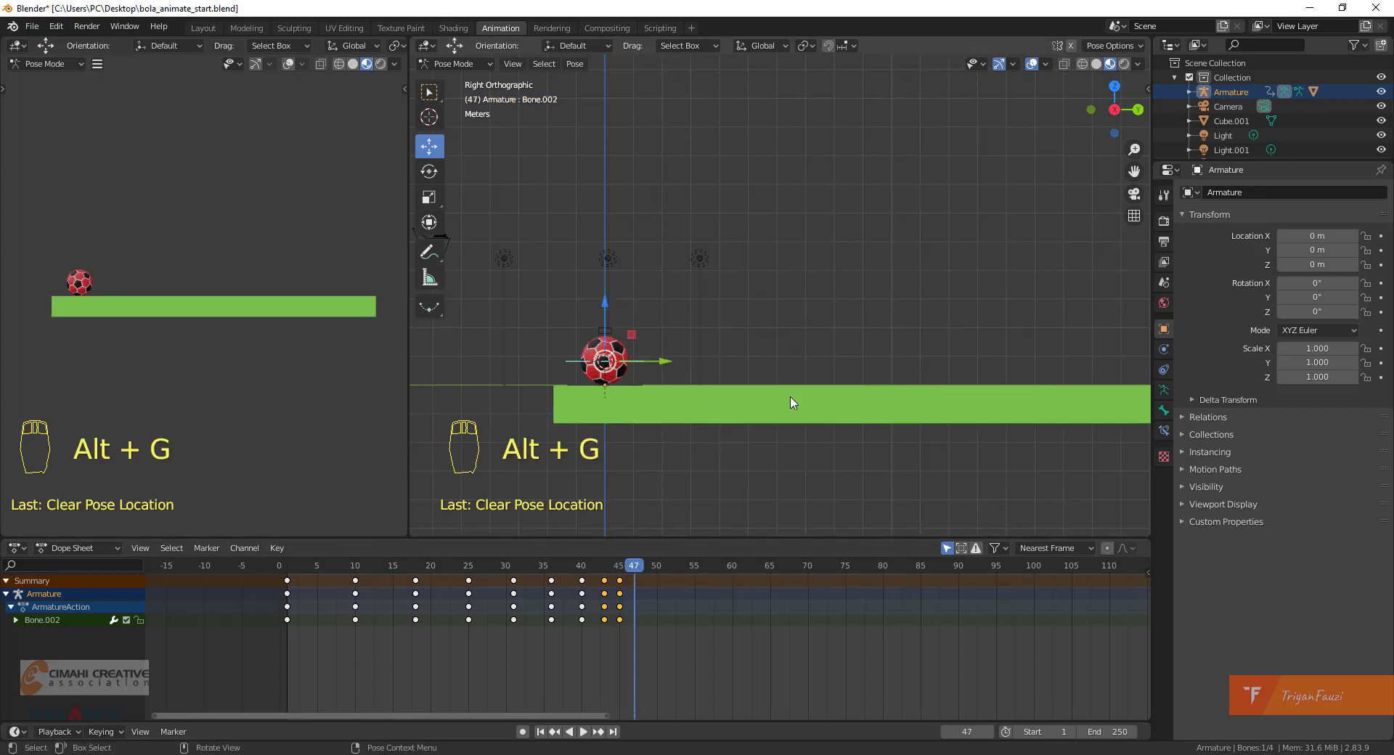
key(i)
click(793, 403)
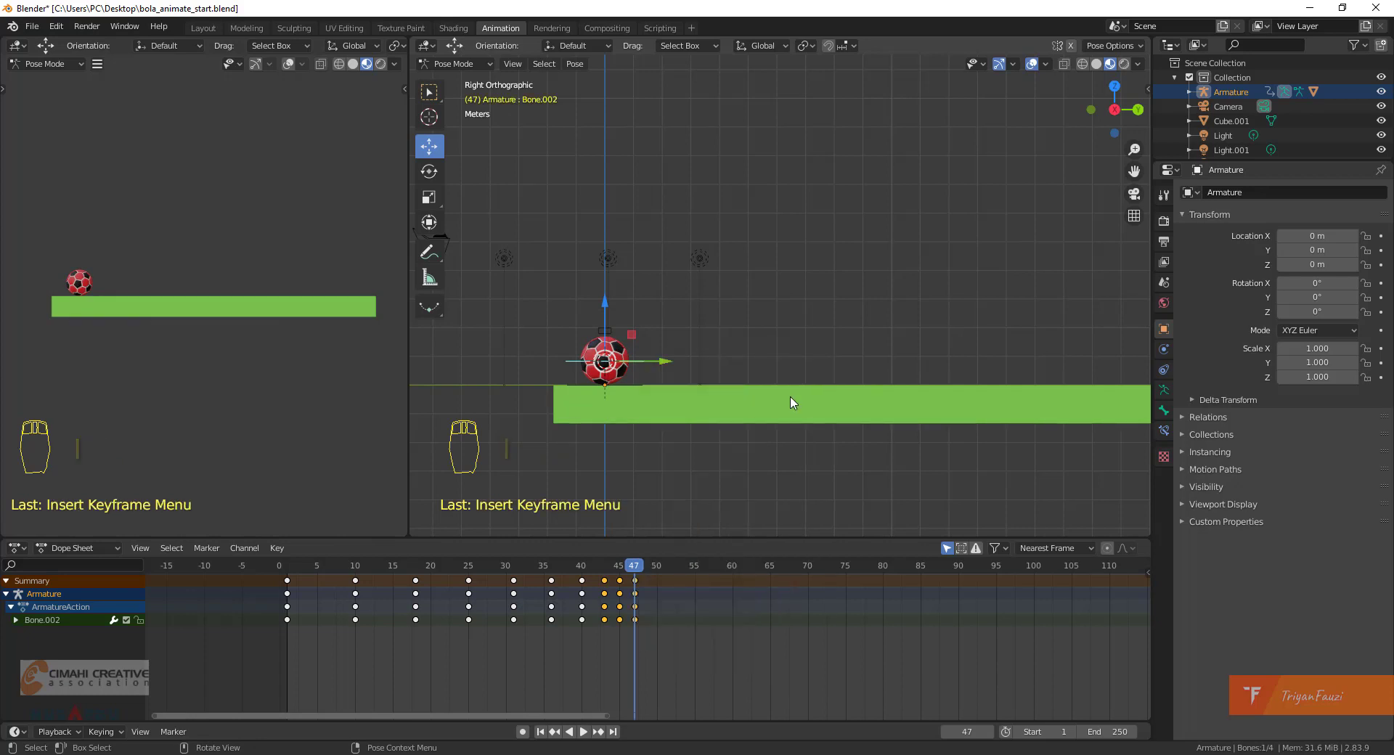
Check the spacing of the keyframes from frame 40 to 47 and play back the ball's last small bounces.
click(652, 616)
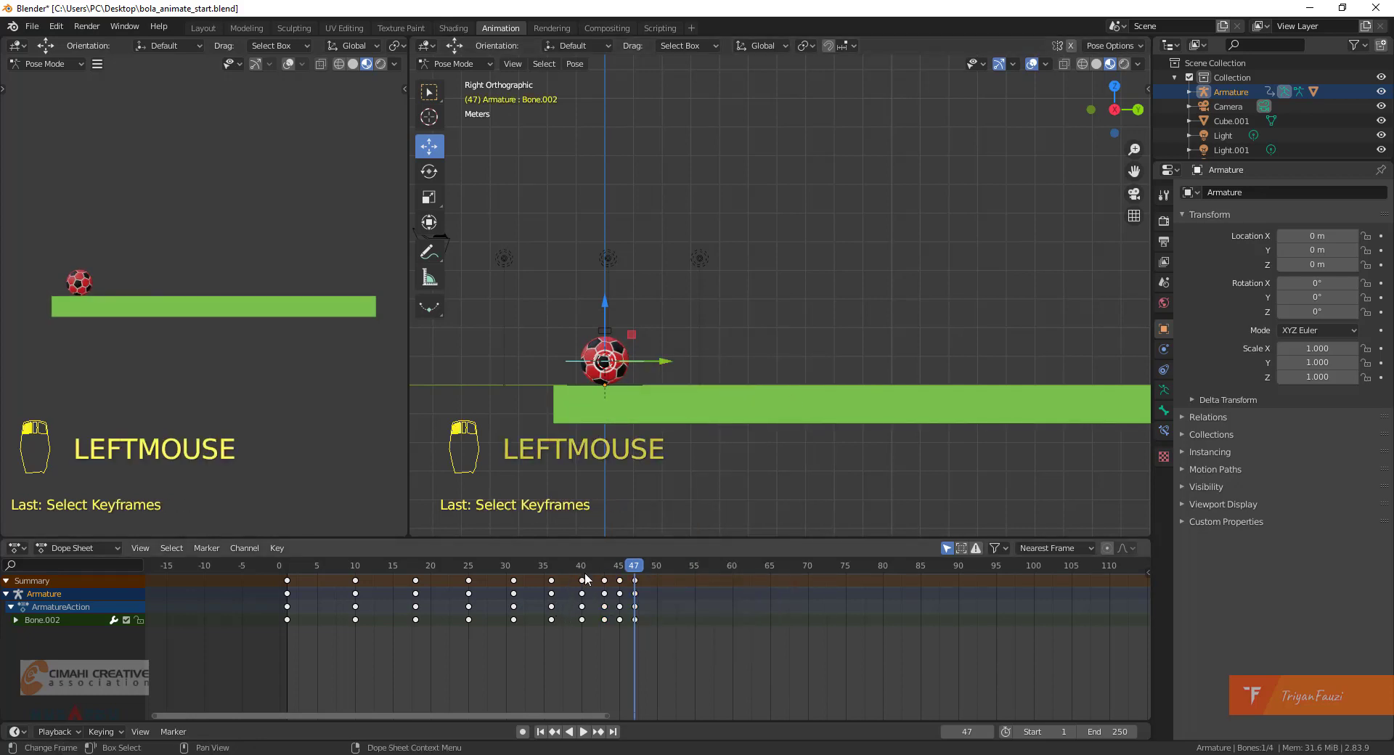
click(585, 572)
click(618, 573)
click(618, 576)
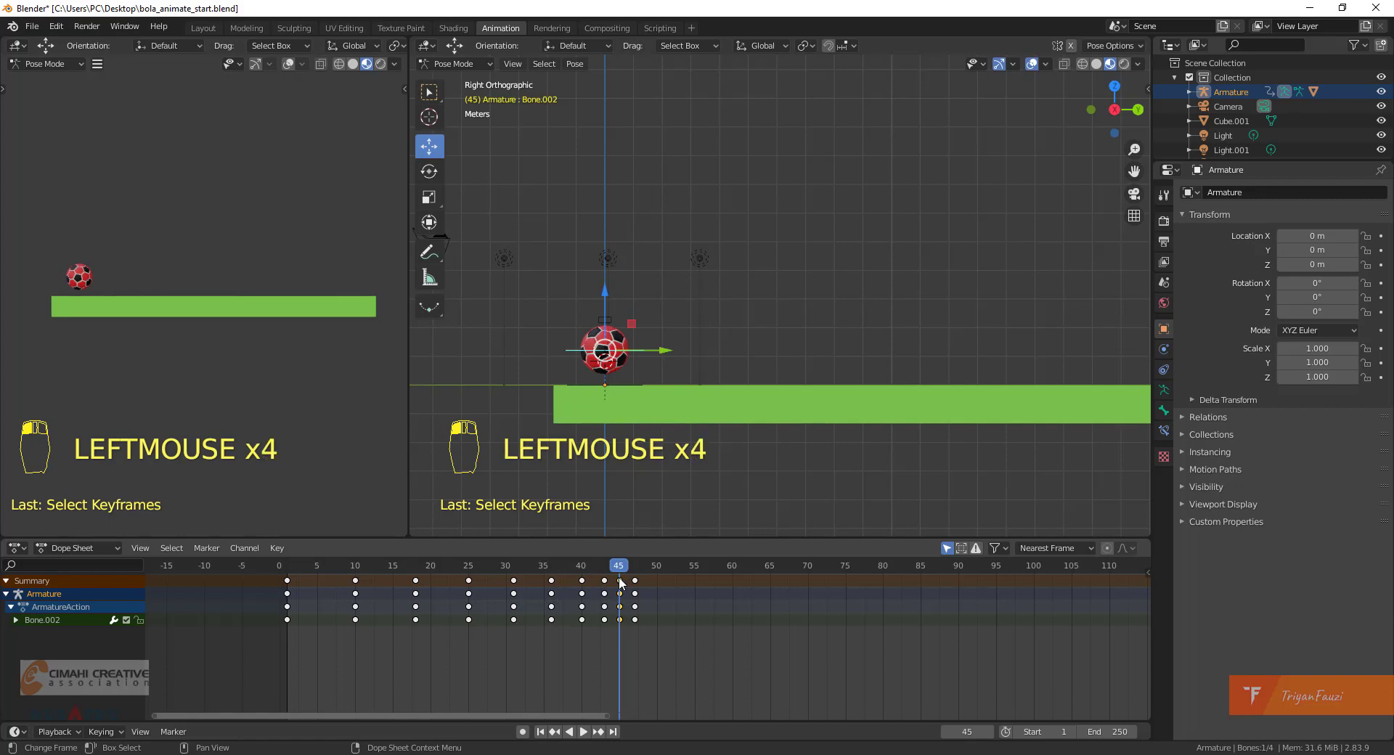
click(620, 578)
mouse_move(620, 578)
mouse_down()
mouse_move(644, 583)
mouse_move(553, 583)
mouse_move(626, 606)
mouse_move(634, 568)
mouse_move(642, 581)
mouse_move(570, 568)
mouse_move(645, 587)
mouse_up()
key(space)
key(space)
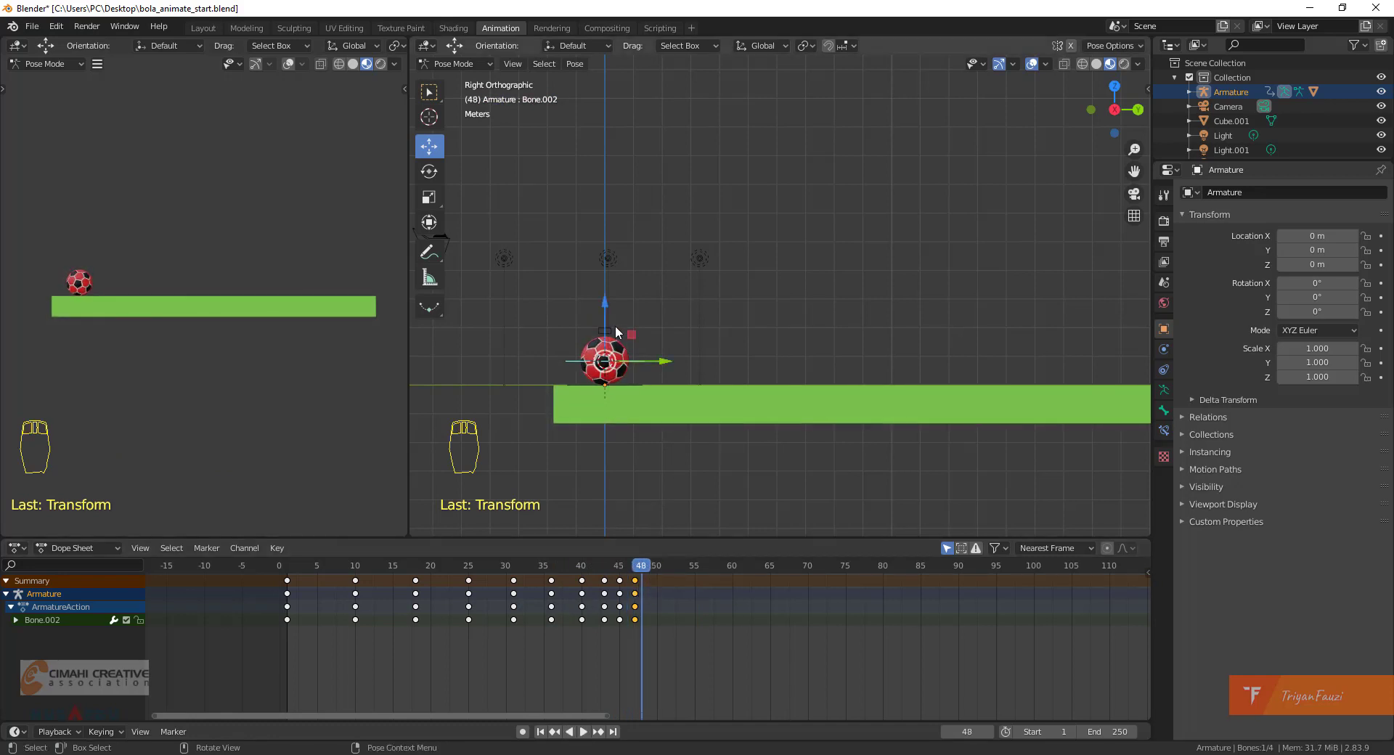
At frame 48, raise Bone.002 very slightly above the platform and insert a Location keyframe.
drag(604, 311, 611, 304)
key(i)
click(761, 352)
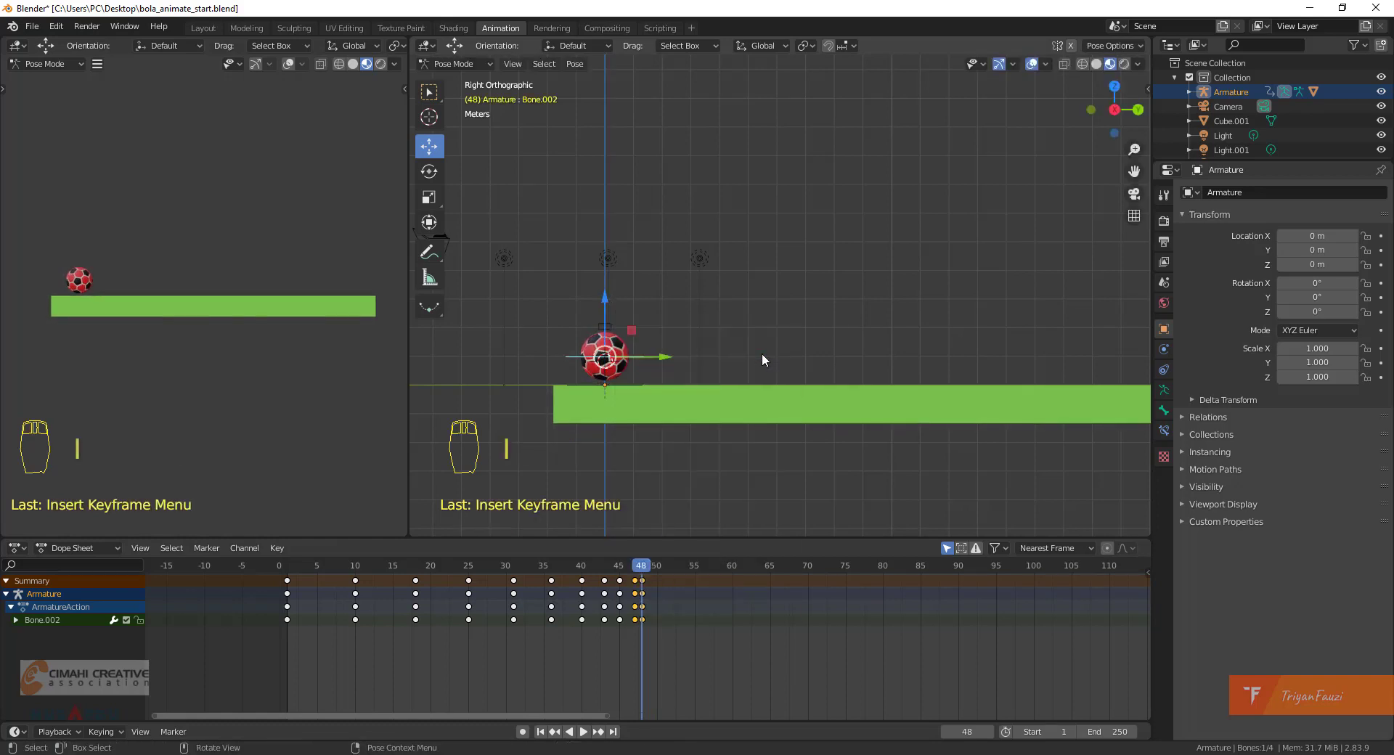
At frame 49, reset Bone.002's location to bring the ball to rest on the platform and insert a Location keyframe.
drag(642, 573, 650, 574)
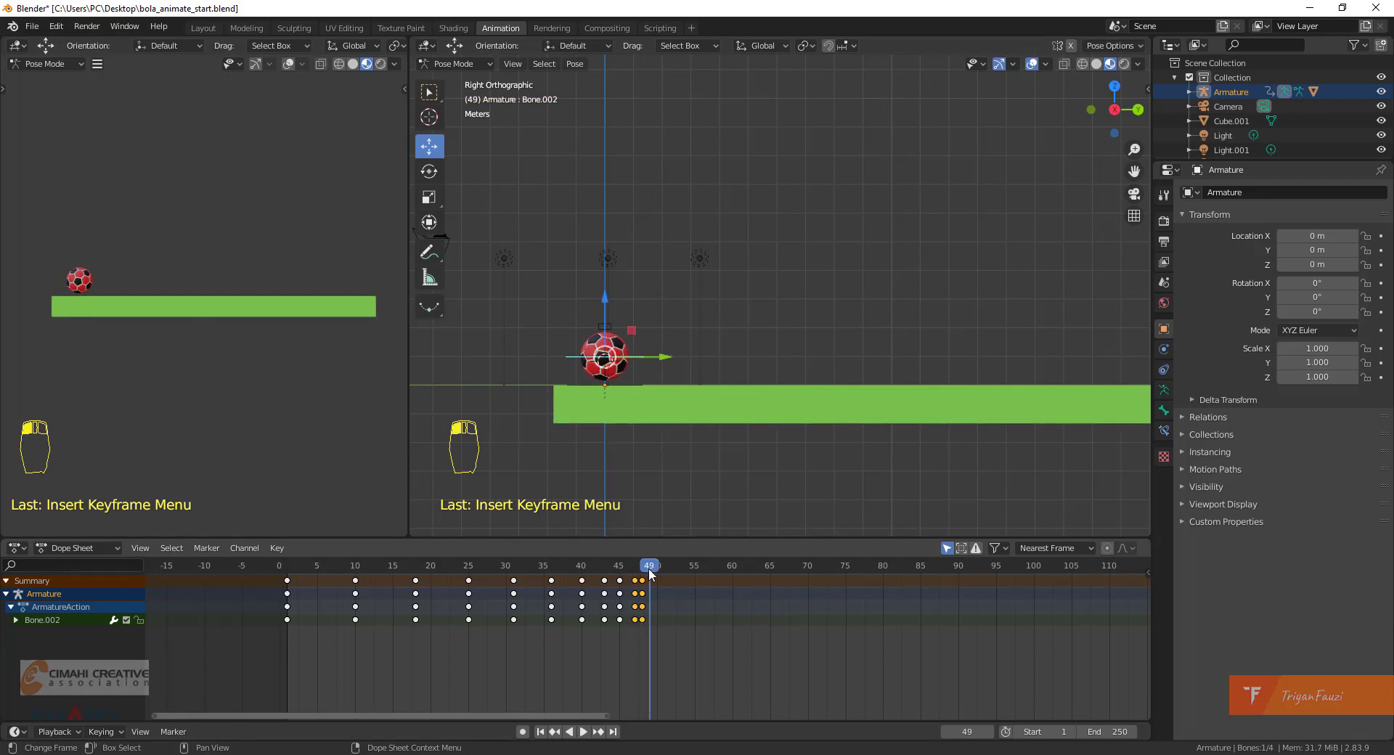
key(alt+g)
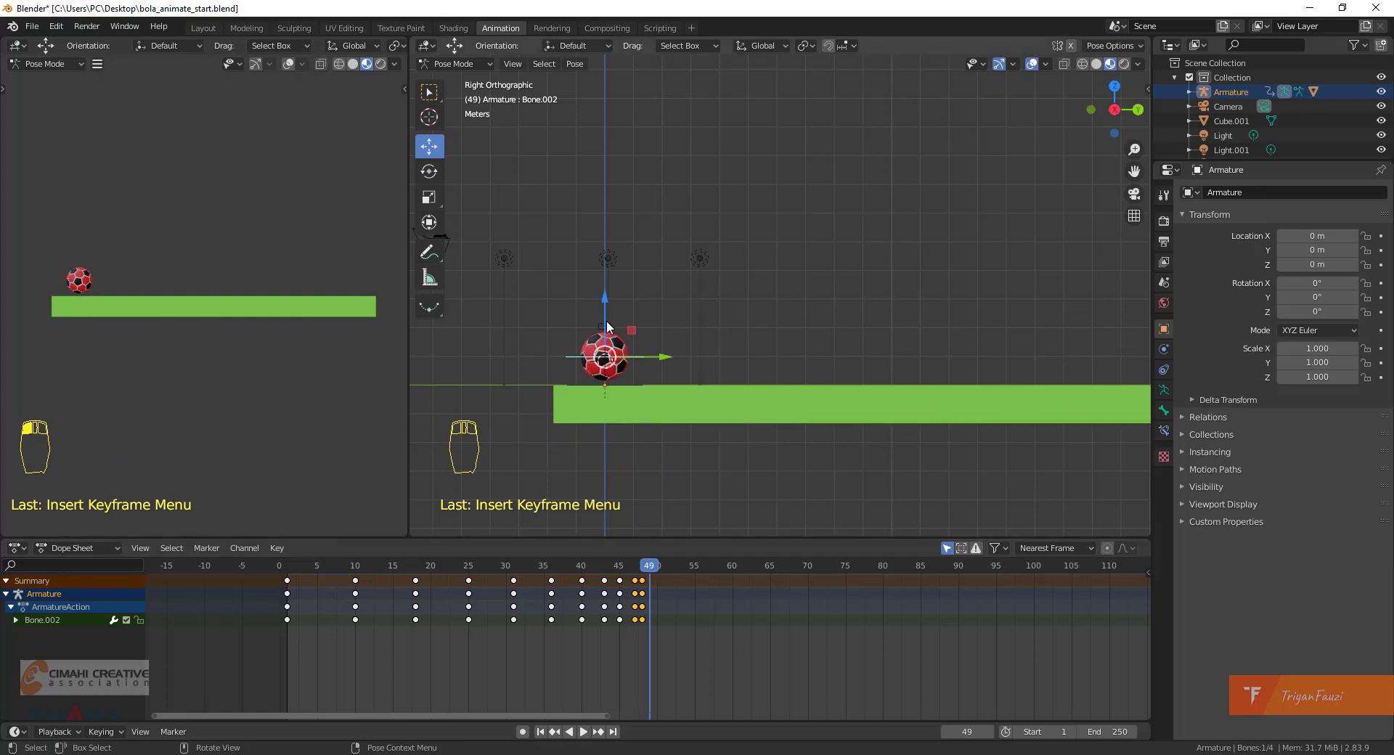
key(alt+g)
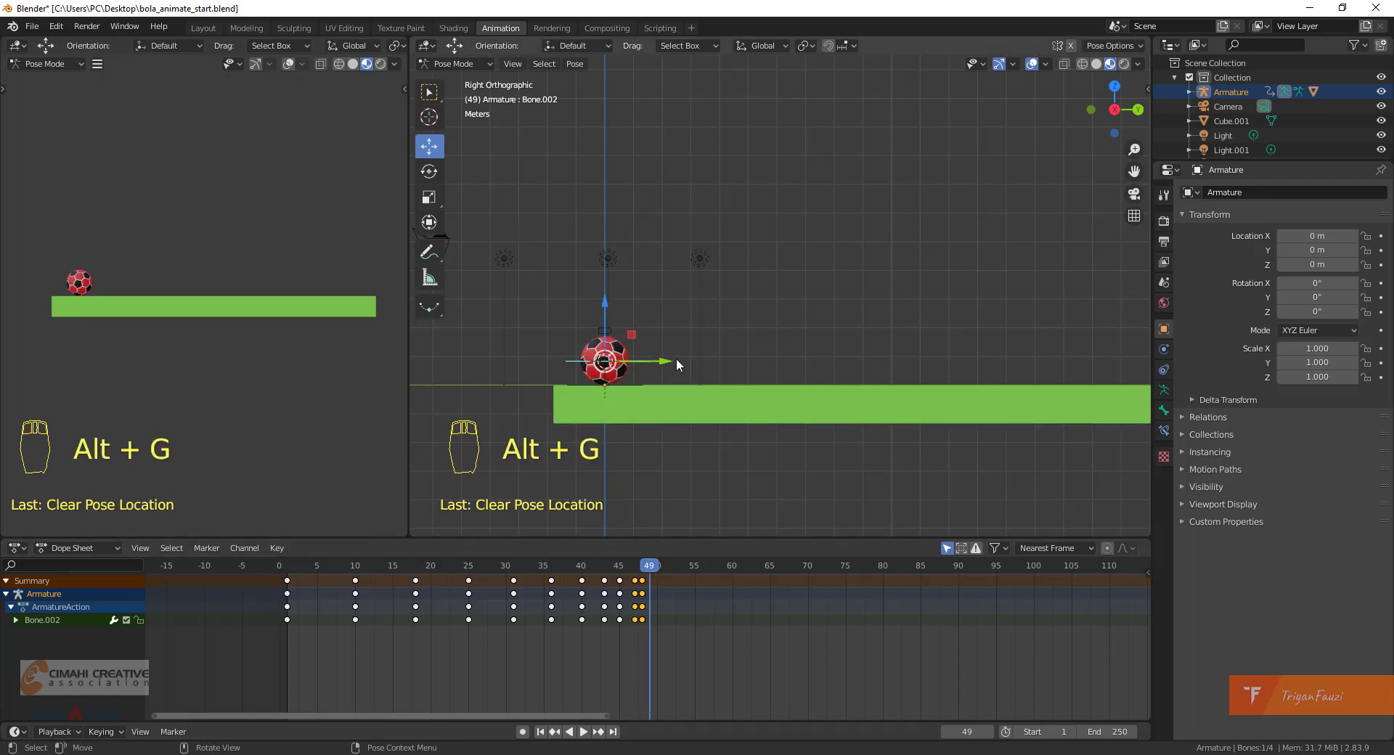
key(i)
click(677, 359)
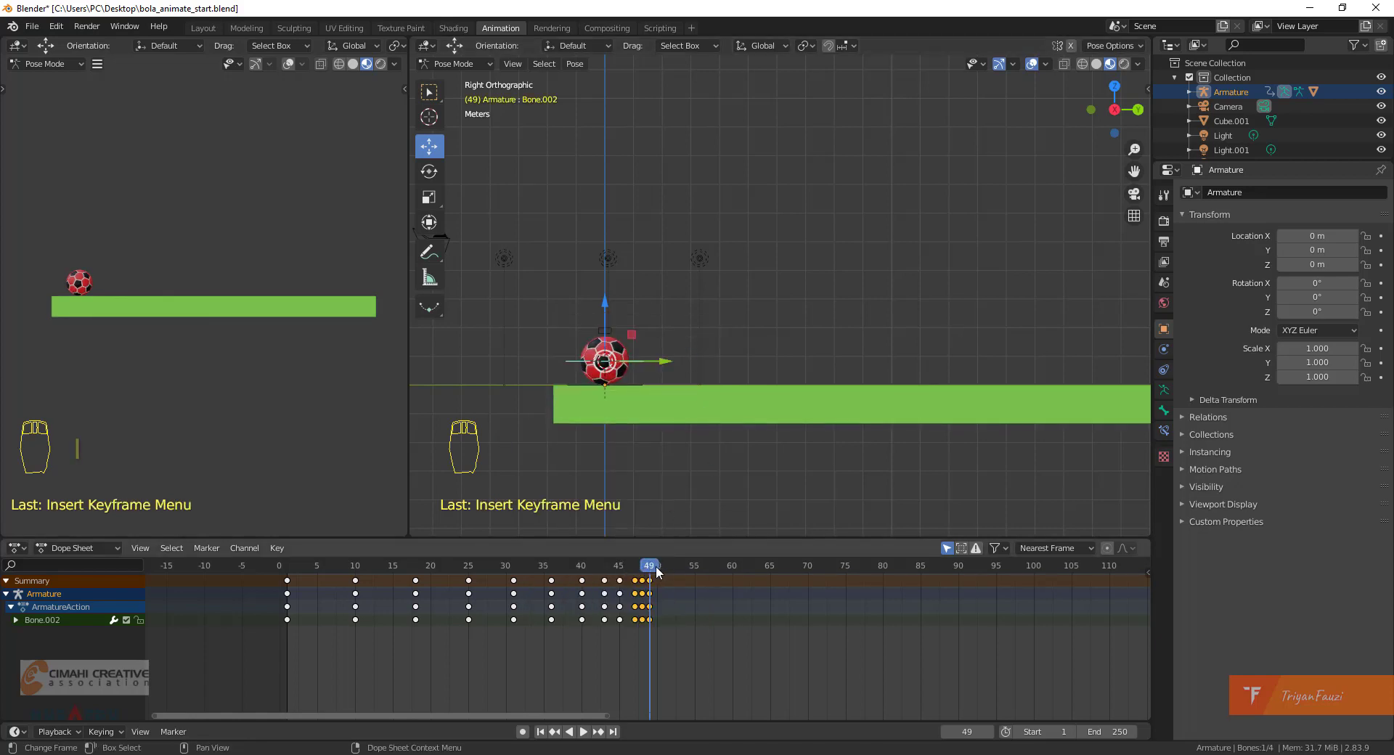
Play the animation from the start to review the full sequence of diminishing bounces.
drag(656, 565, 237, 620)
key(space)
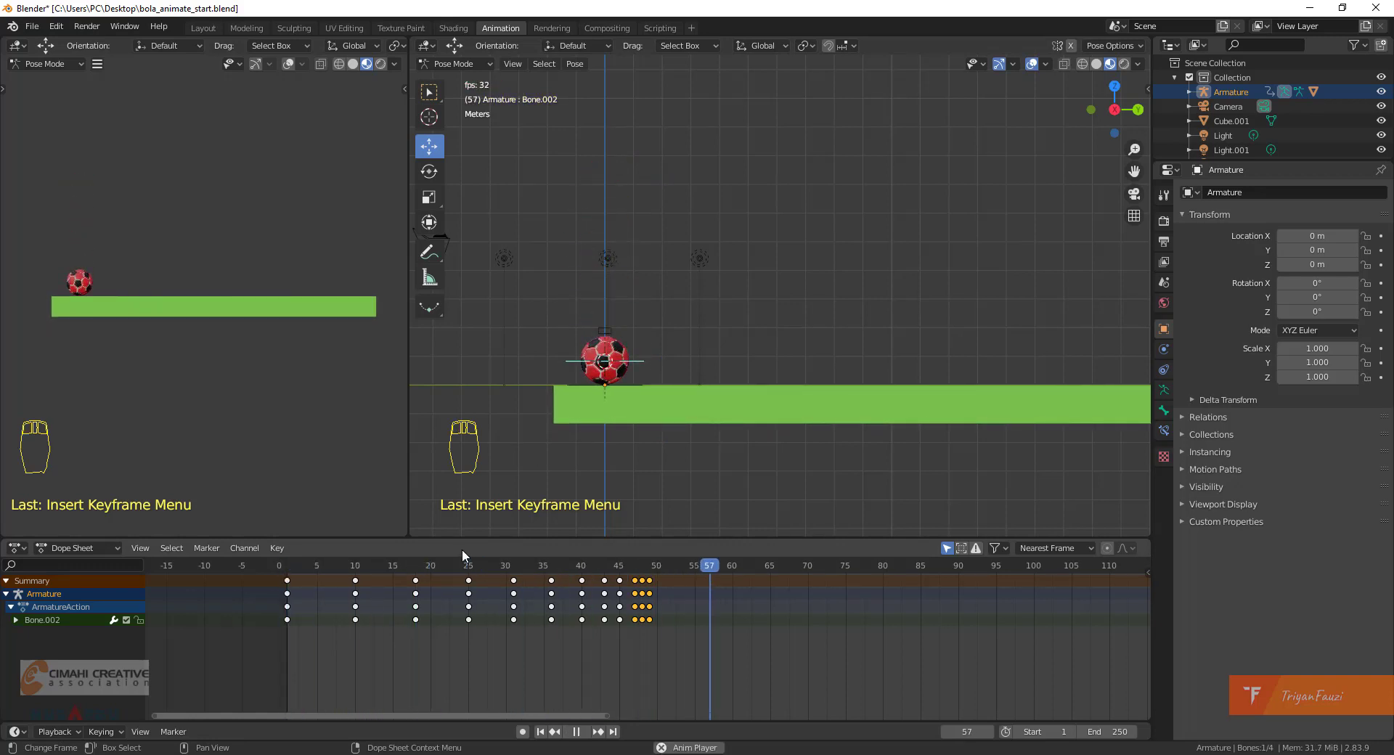
key(space)
Set the animation's end frame to 50 and move the playhead back to frame 2.
click(650, 569)
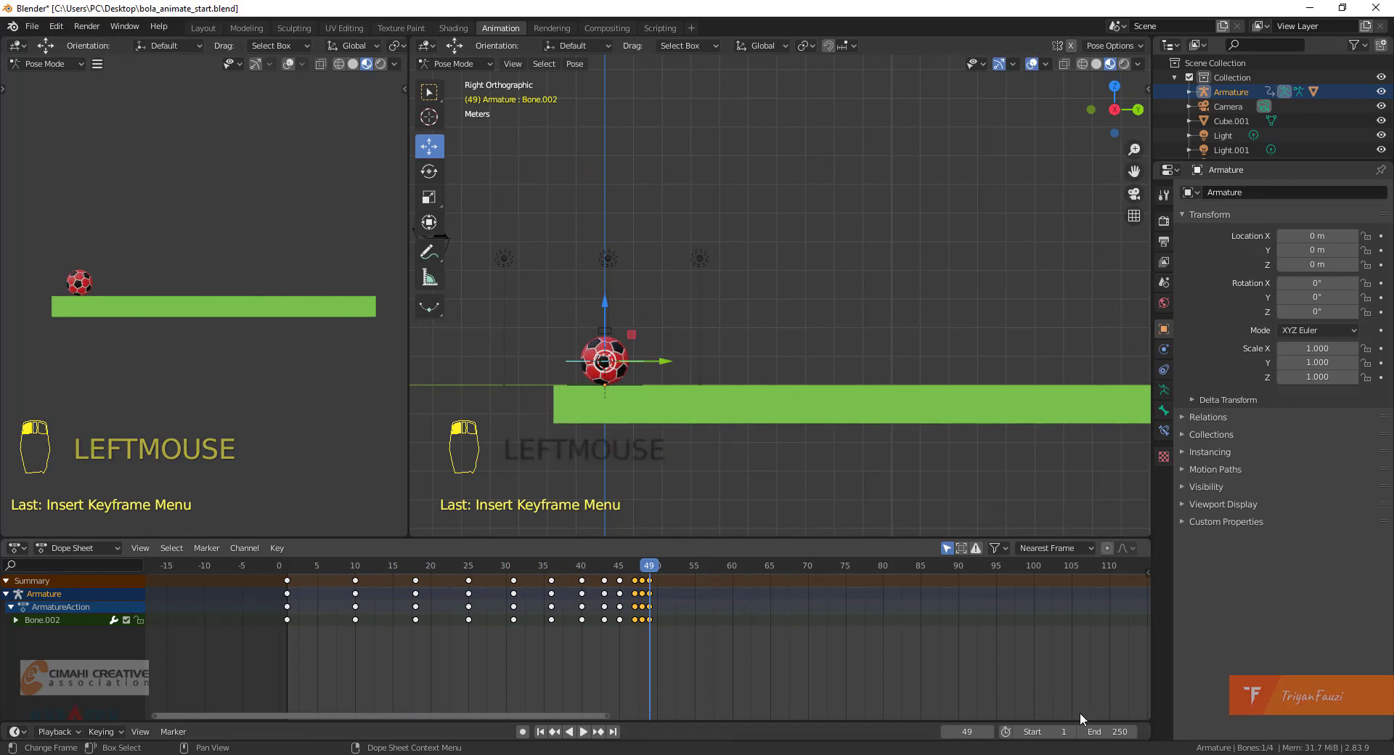
click(1118, 732)
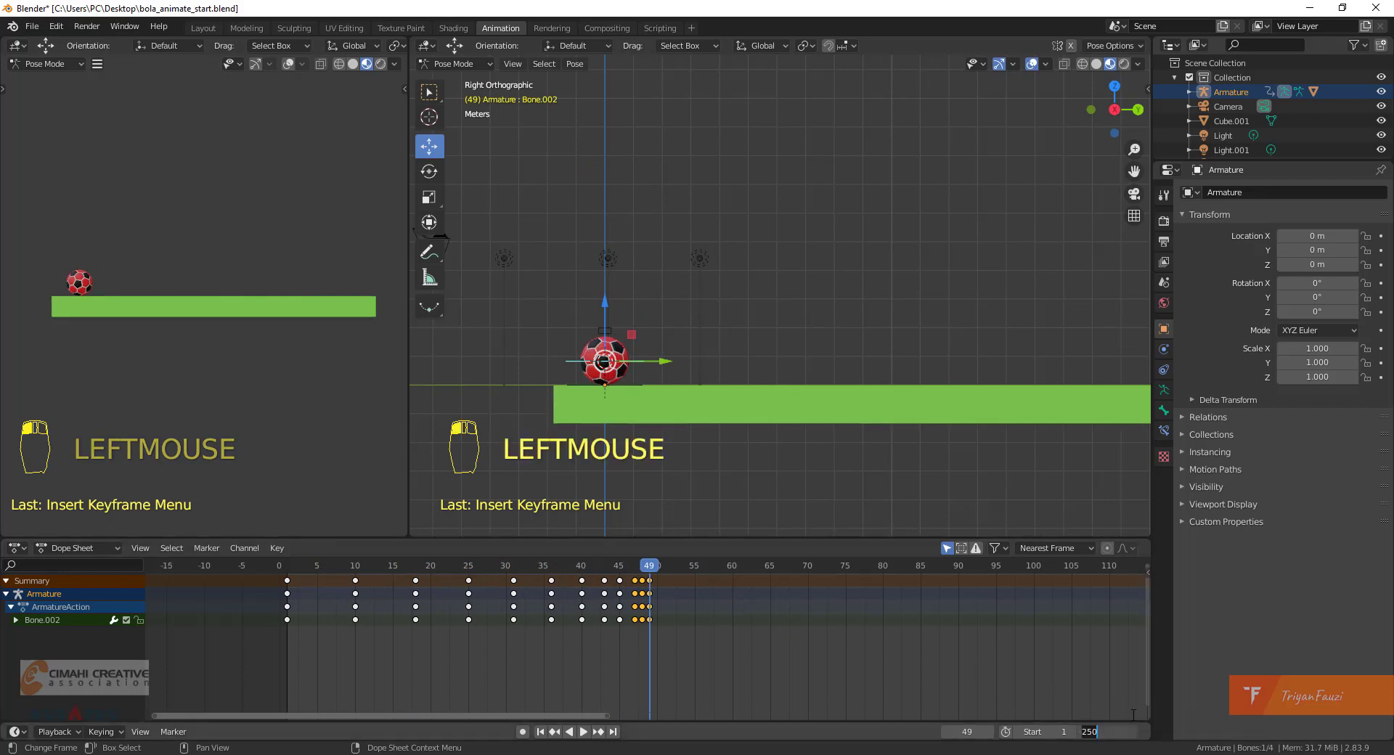
text(50)
key(Return)
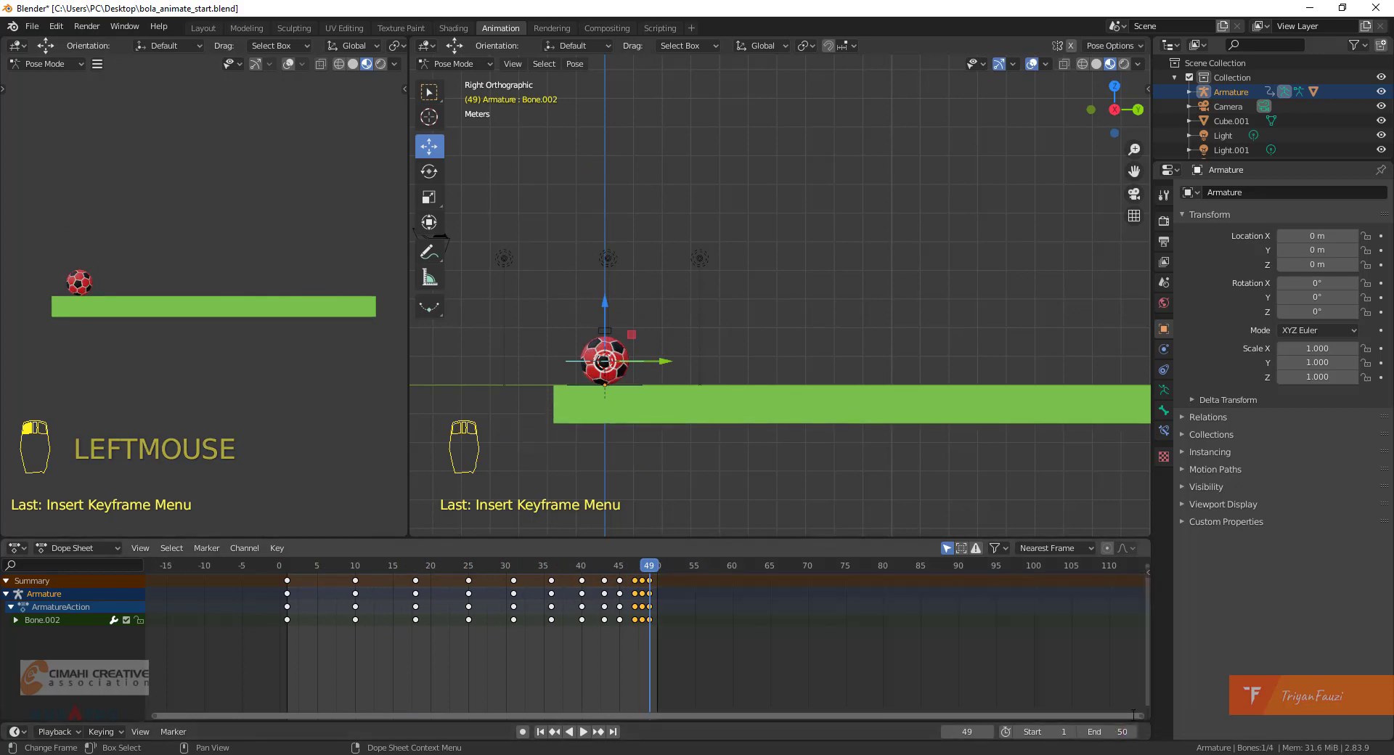
click(294, 574)
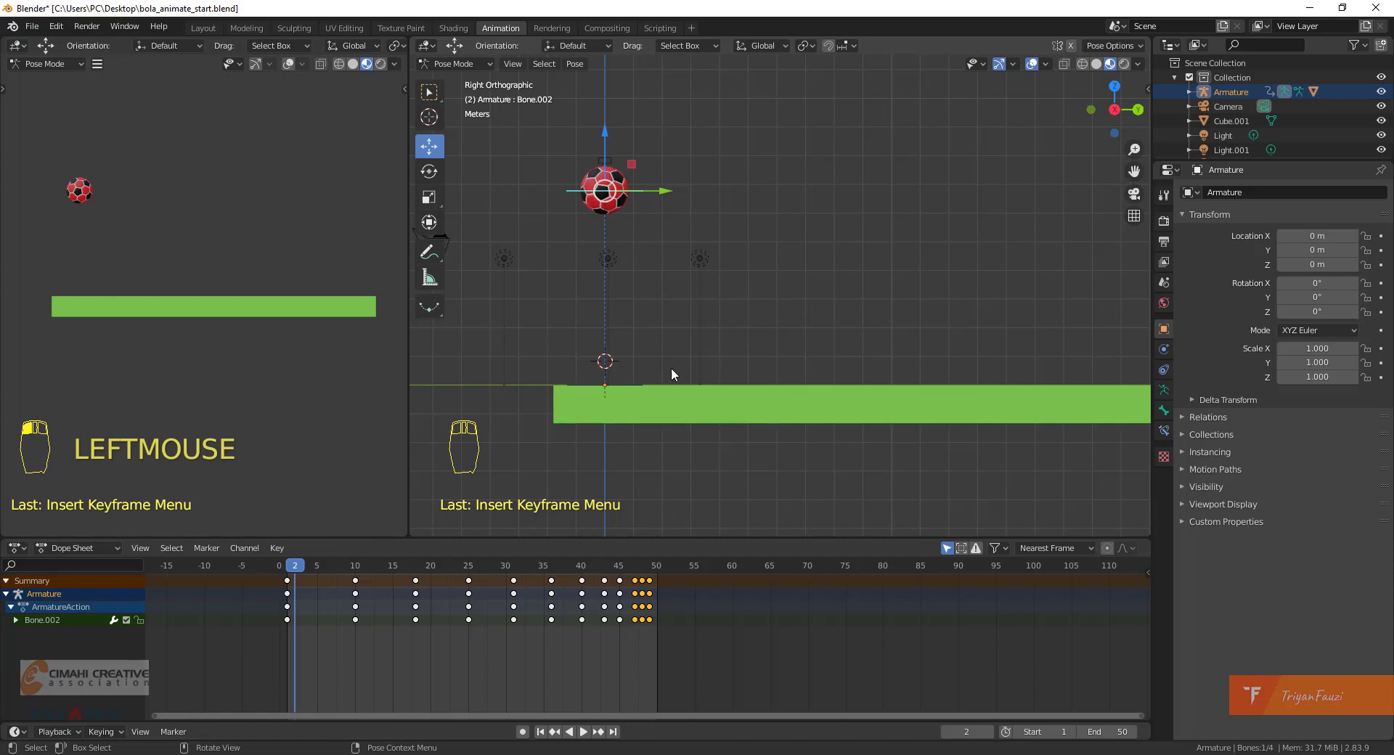
Select Bone.003, the base bone on the platform, and insert a Location keyframe at frame 1.
middle_drag(671, 368, 664, 391)
click(648, 370)
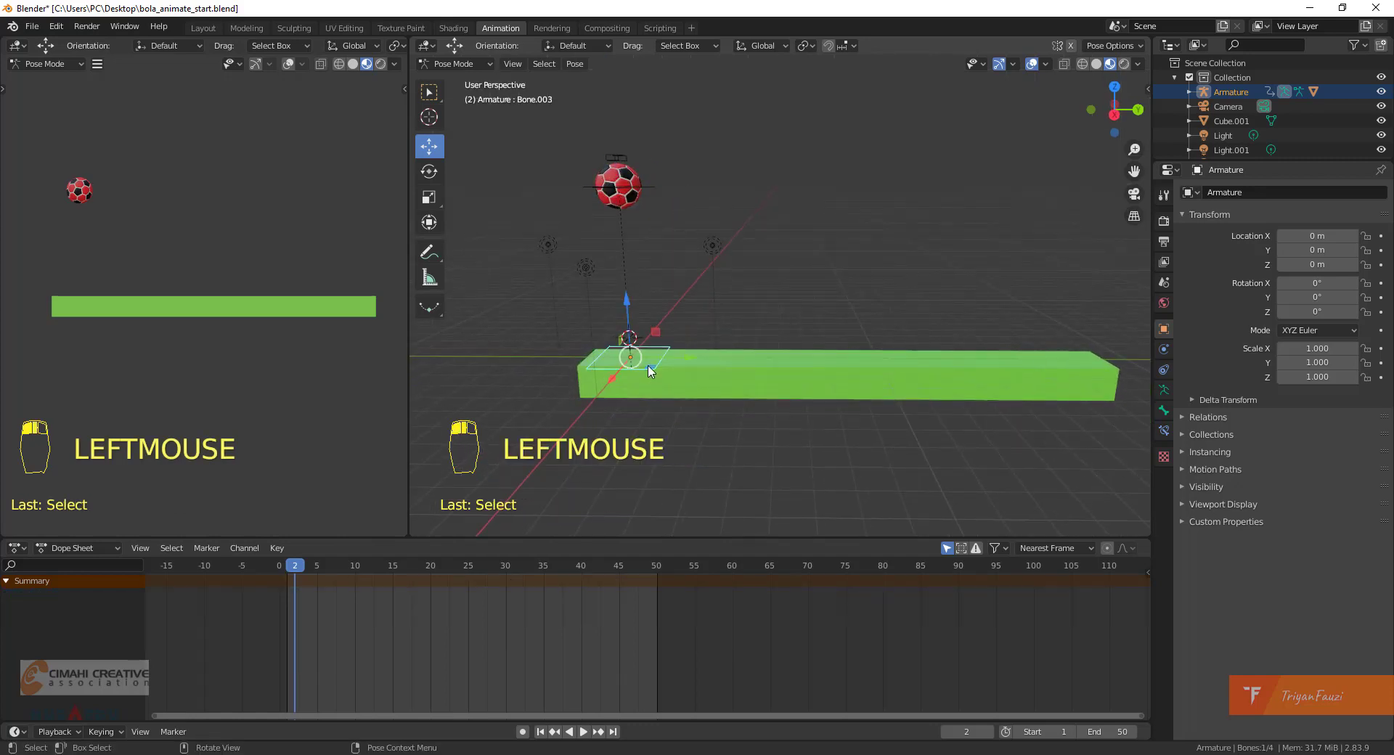
click(286, 566)
middle_drag(733, 385, 762, 368)
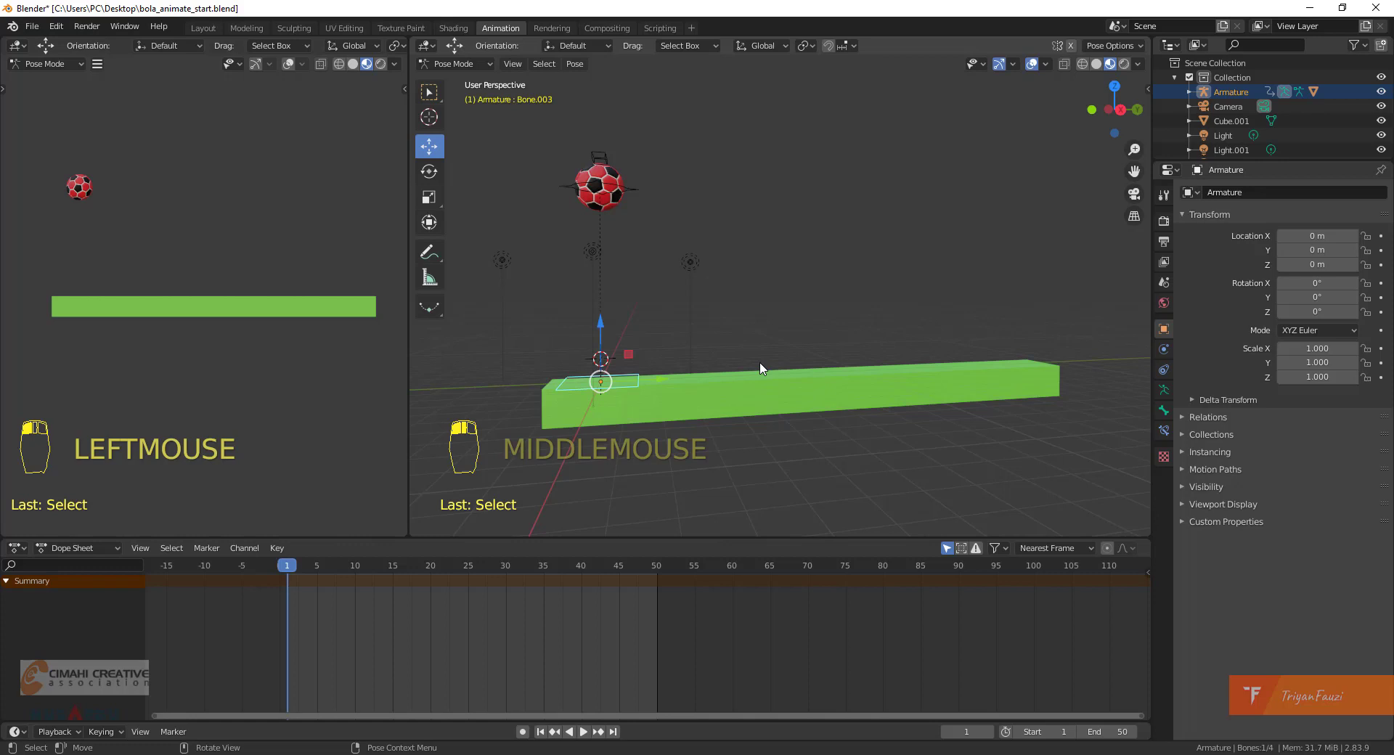
key(i)
click(760, 362)
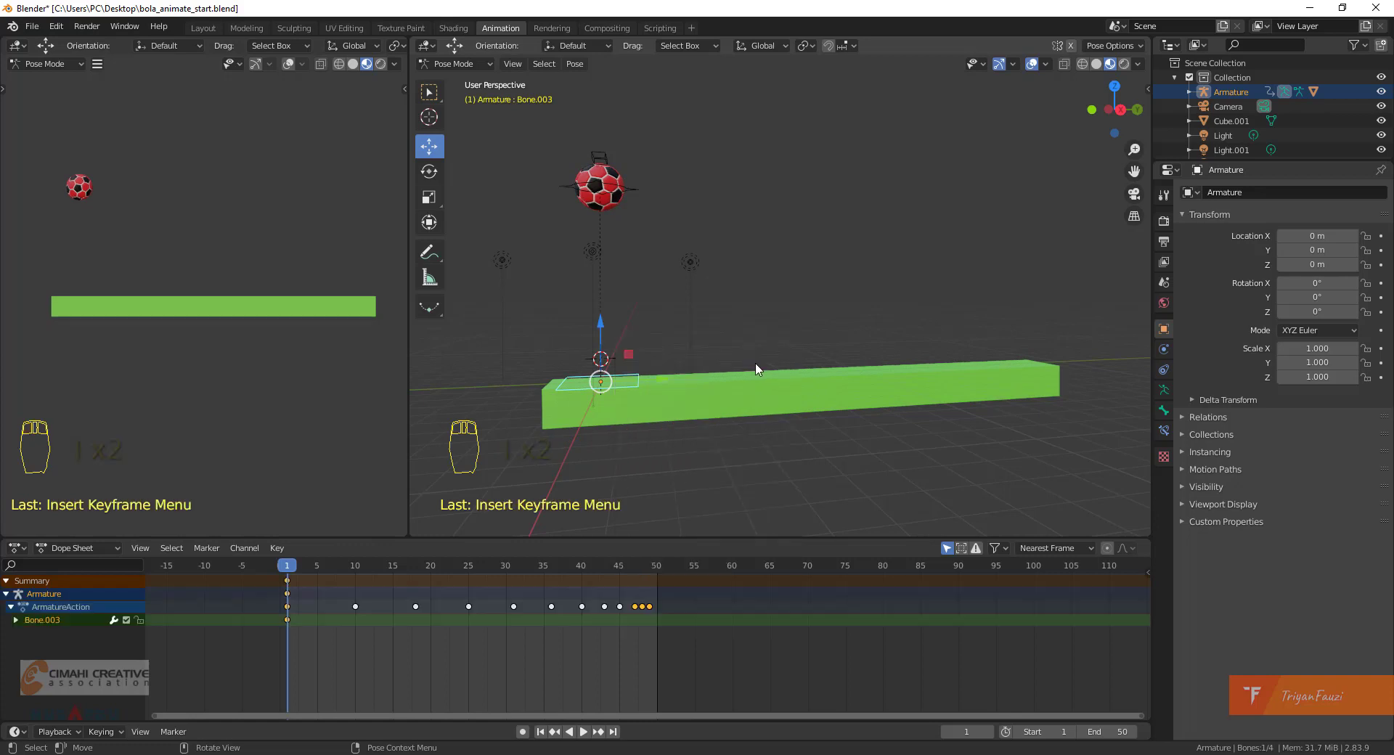
At frame 49, move Bone.003 along the Y axis to the platform's far end and insert a Location keyframe.
click(324, 572)
drag(324, 572, 651, 578)
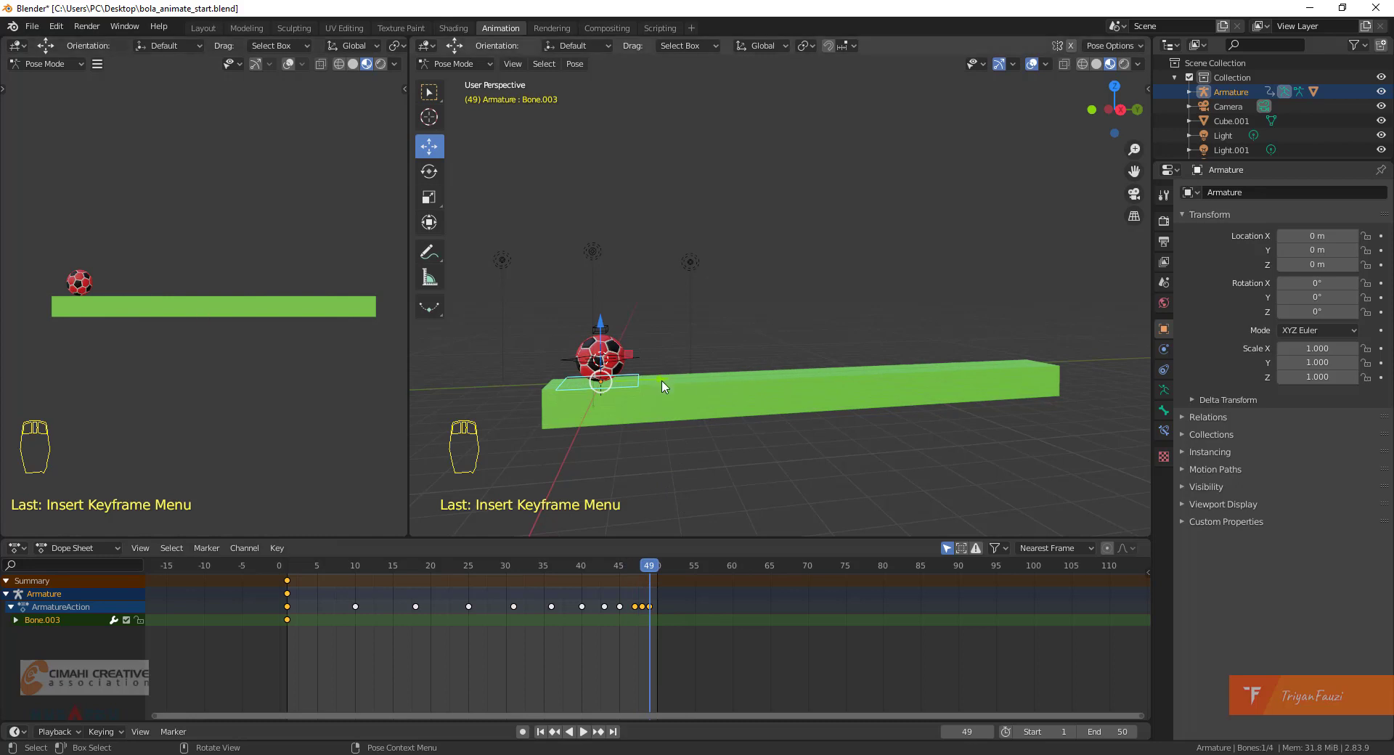
drag(663, 387, 1064, 374)
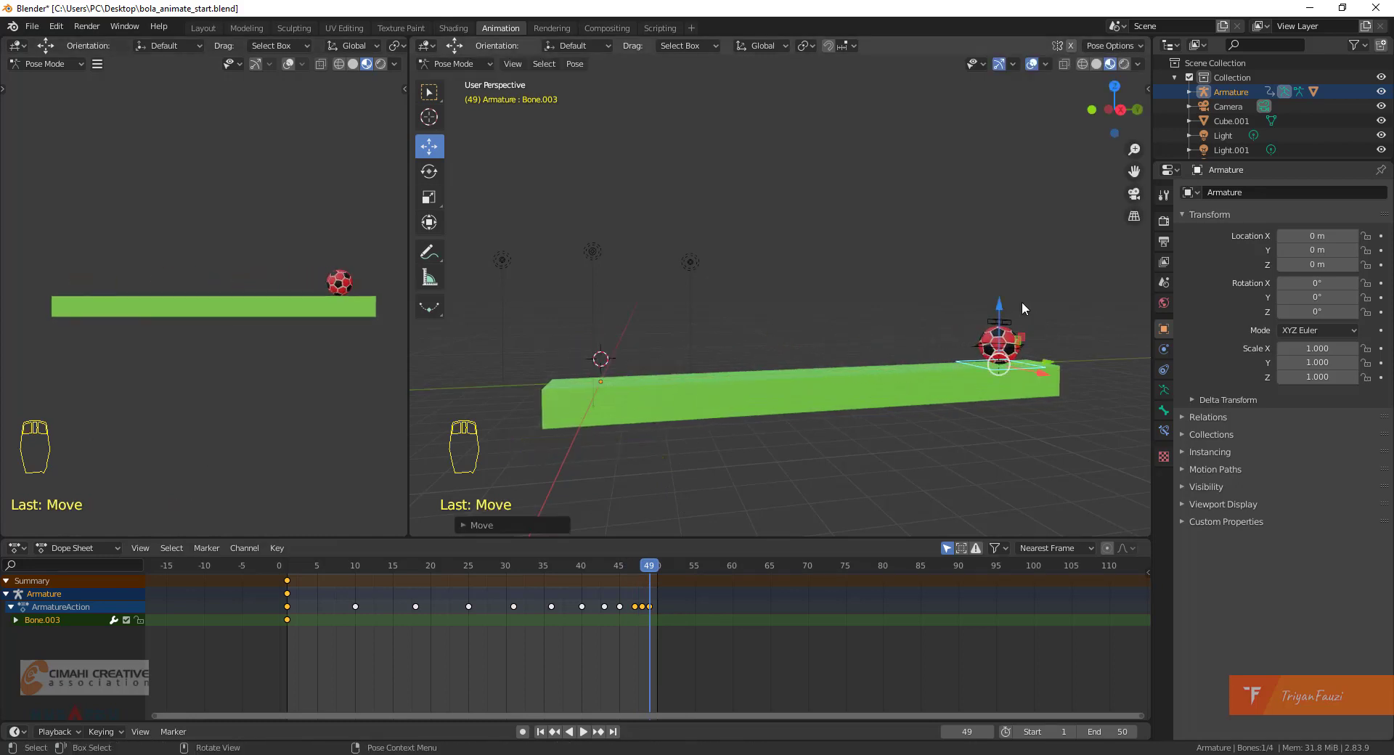
key(i)
click(942, 241)
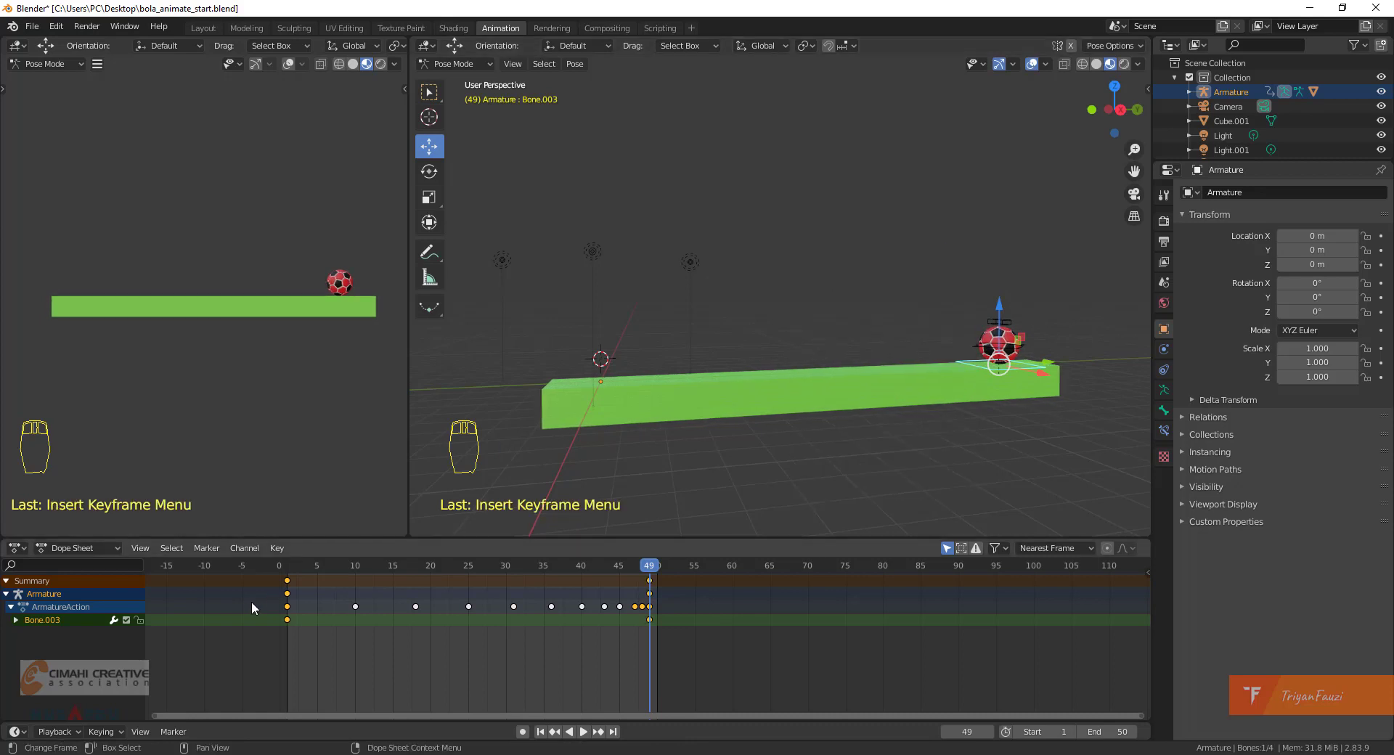
Play the animation from the start to review the ball bouncing forward along the platform, then return to frame 1.
click(289, 576)
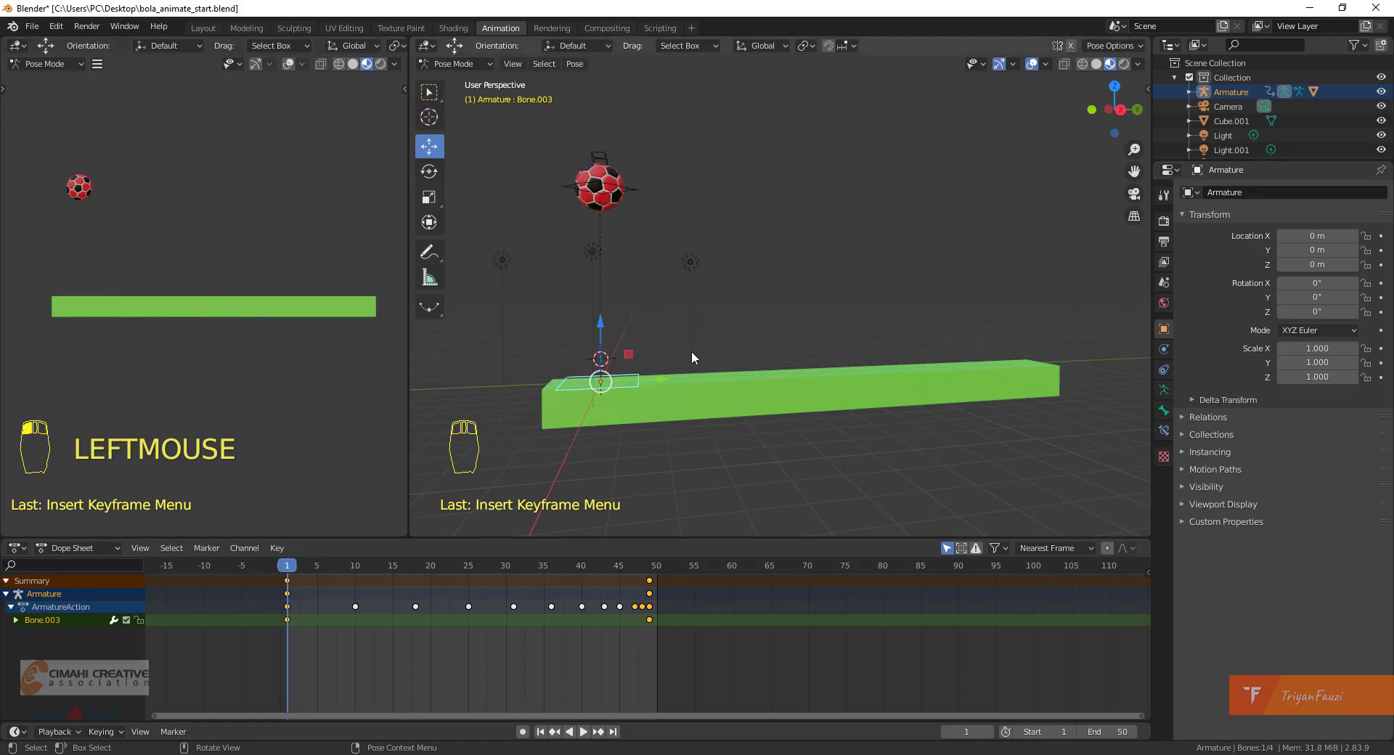
key(space)
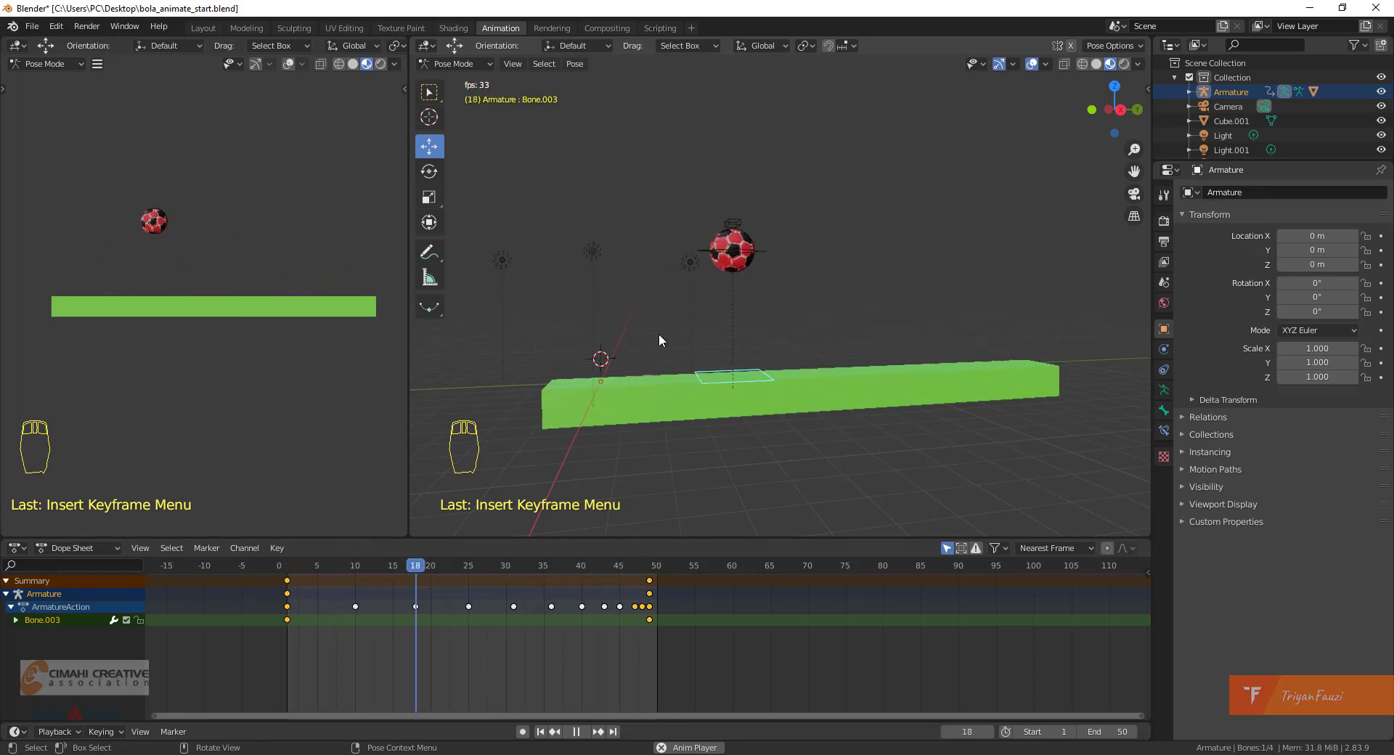
key(space)
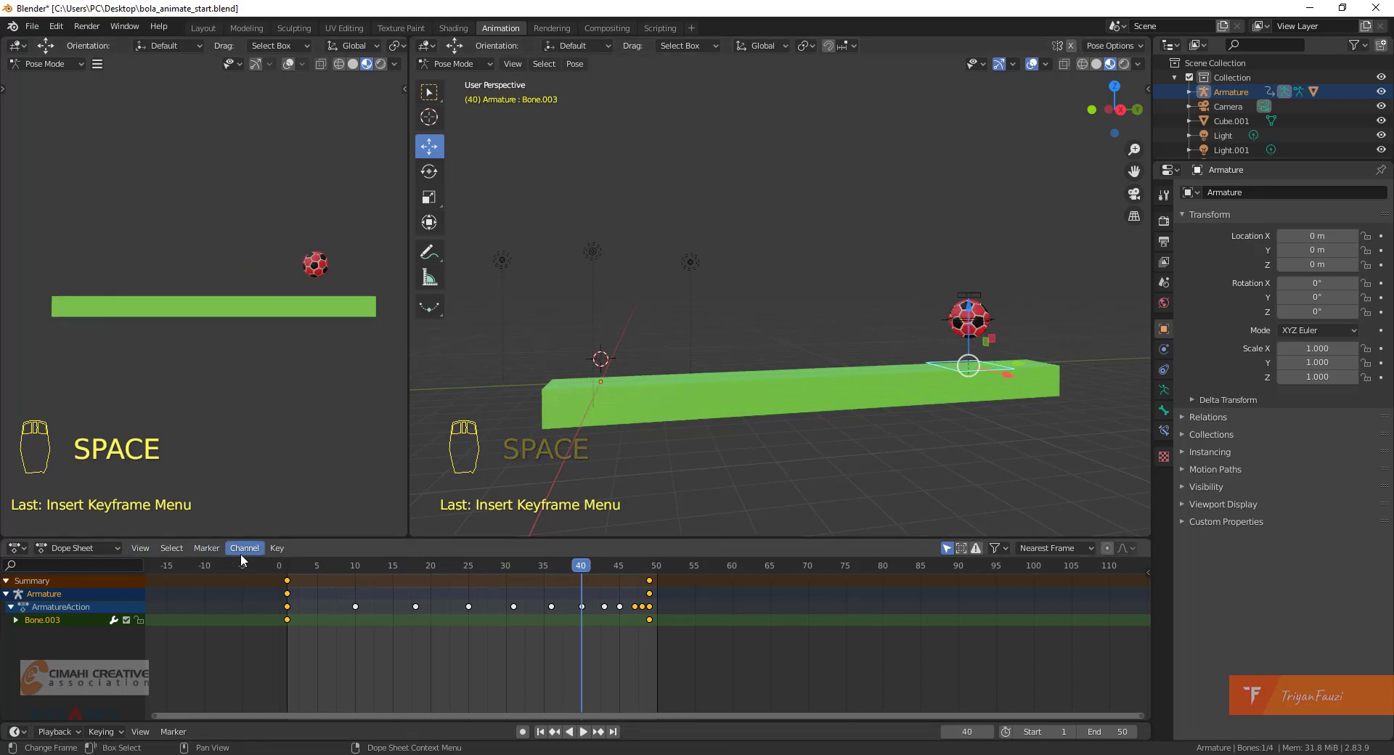
click(280, 565)
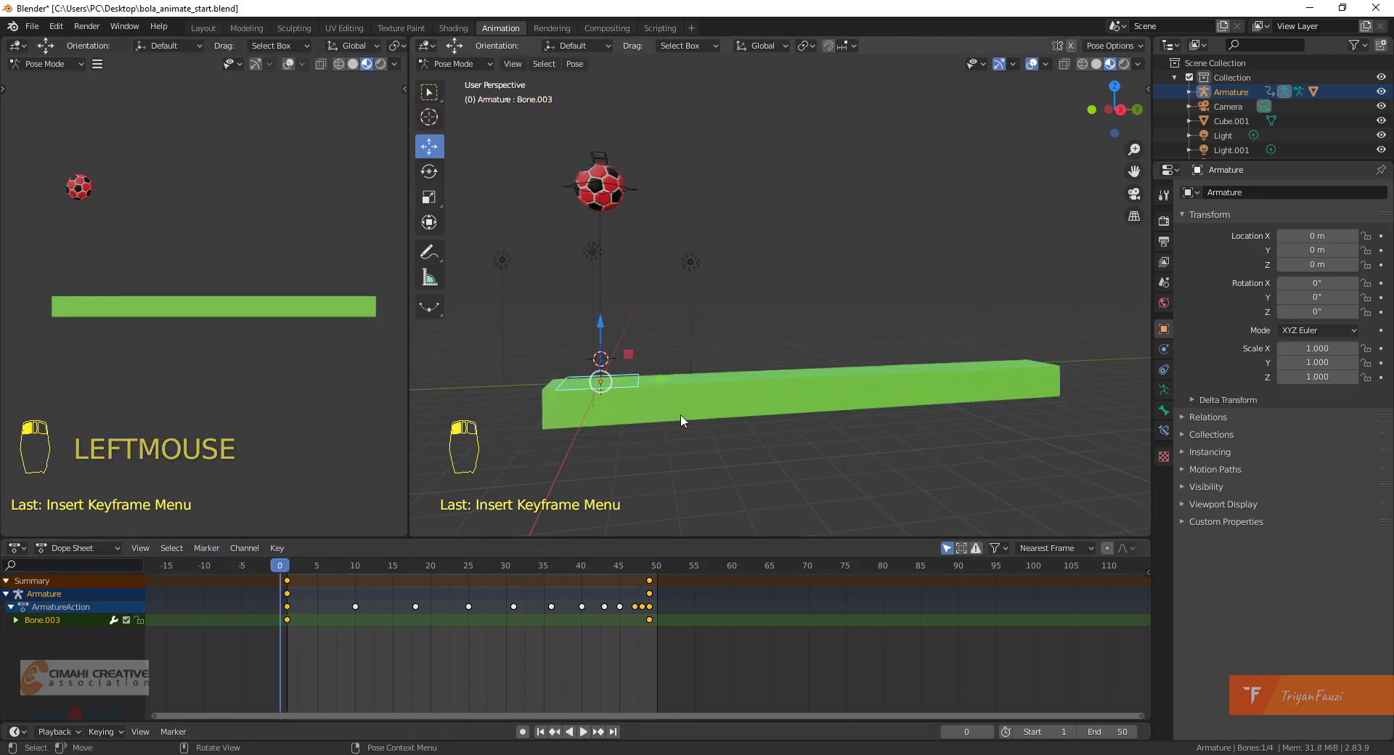
middle_drag(682, 415, 651, 390)
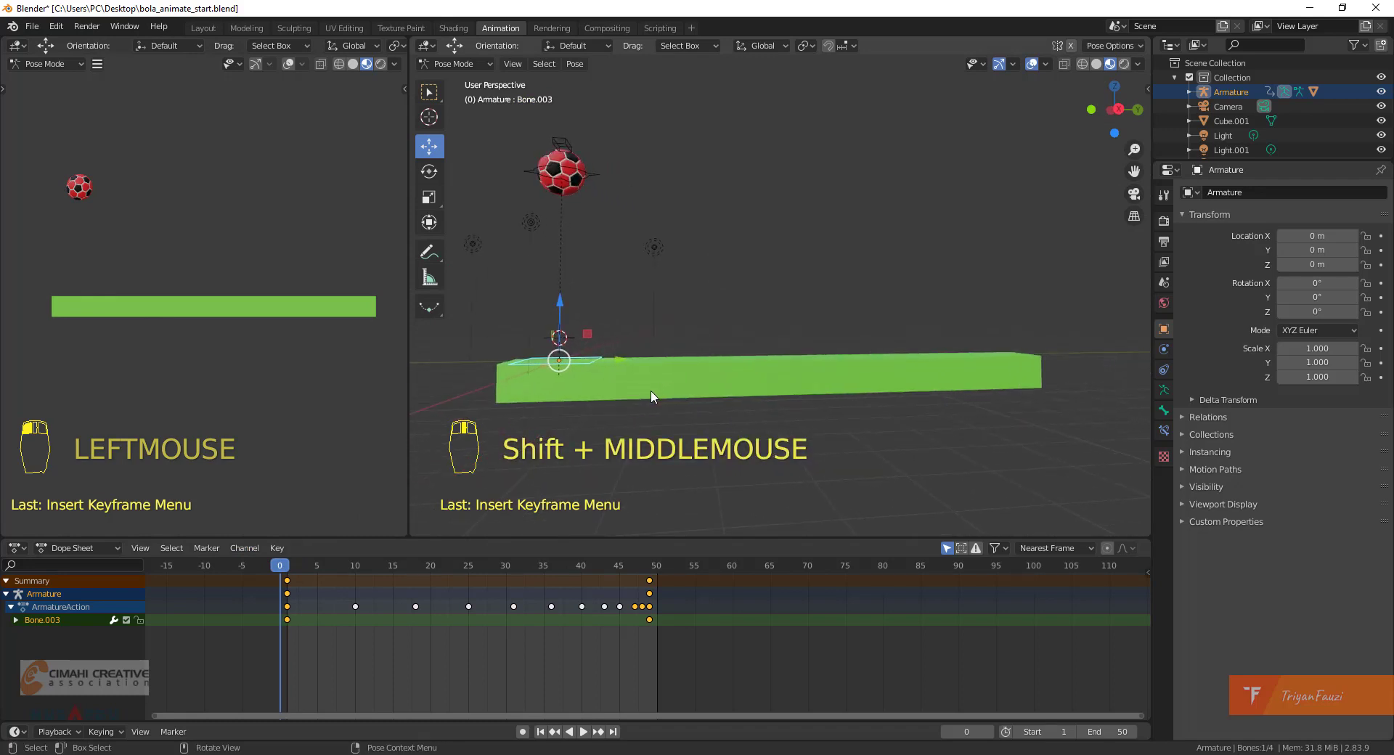
click(288, 566)
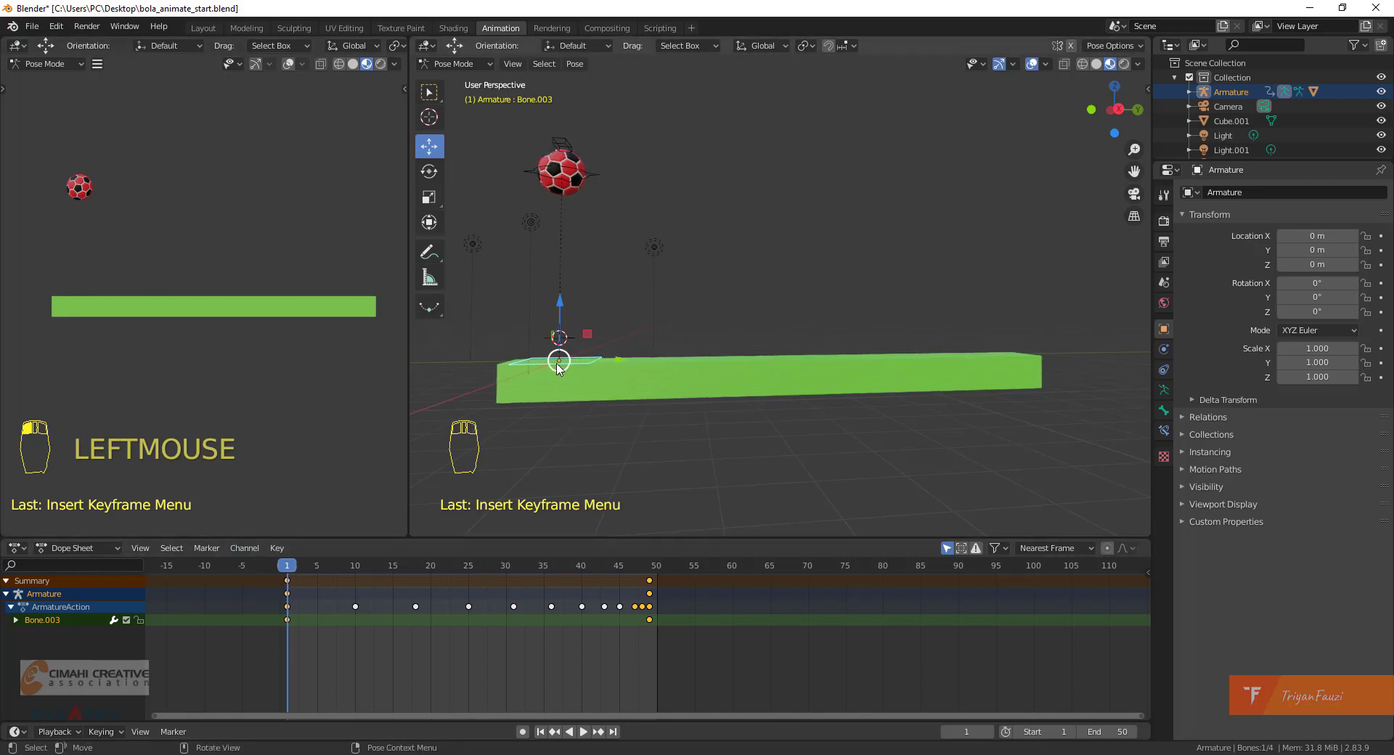
key(space)
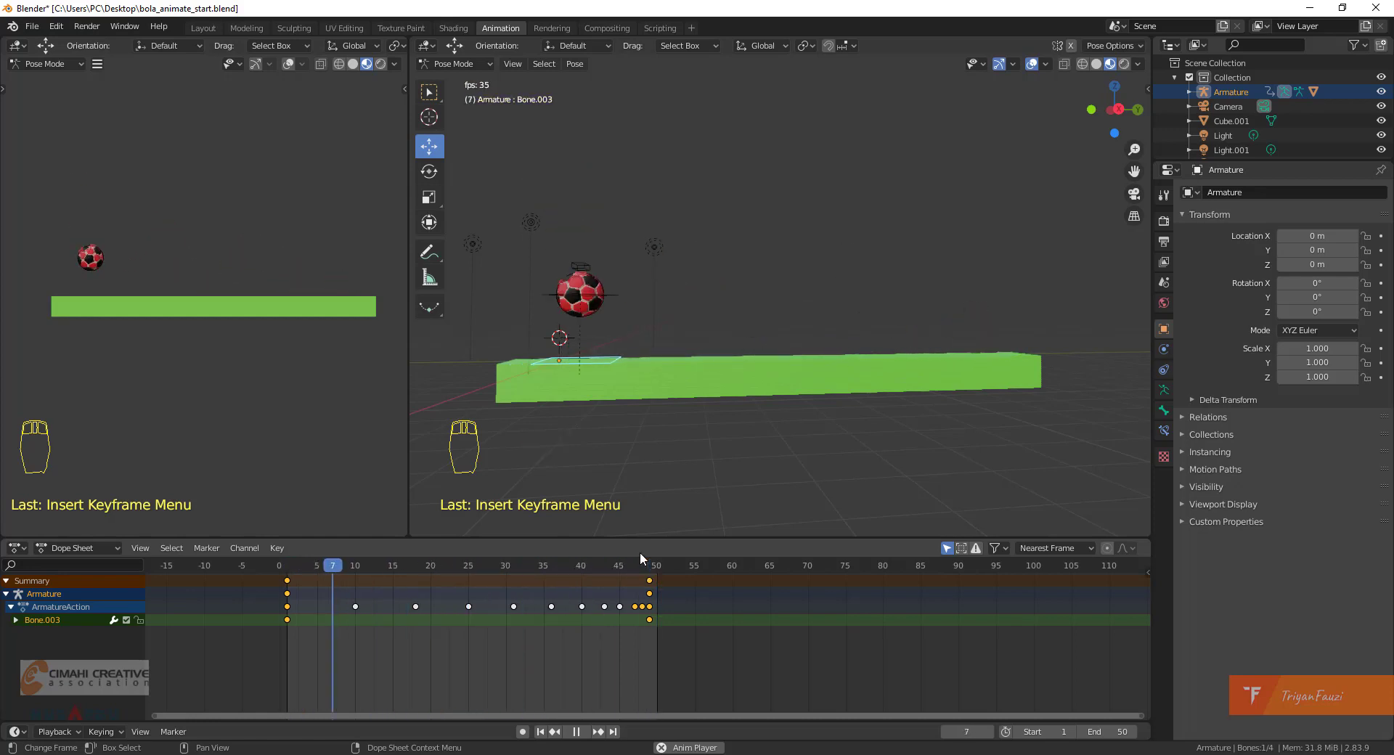
key(space)
click(288, 567)
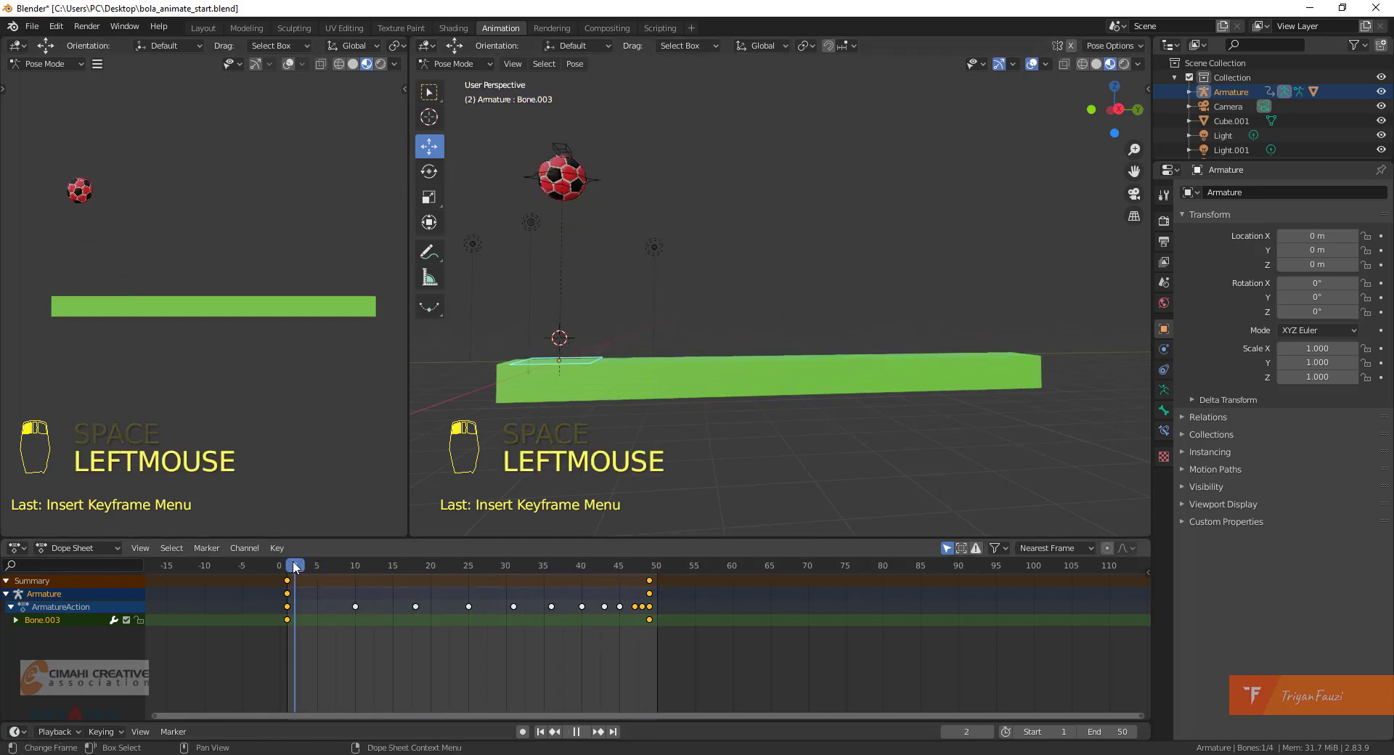
Switch the Dope Sheet area to the Graph Editor, enlarge it, and frame Bone.003's full motion curve.
click(18, 549)
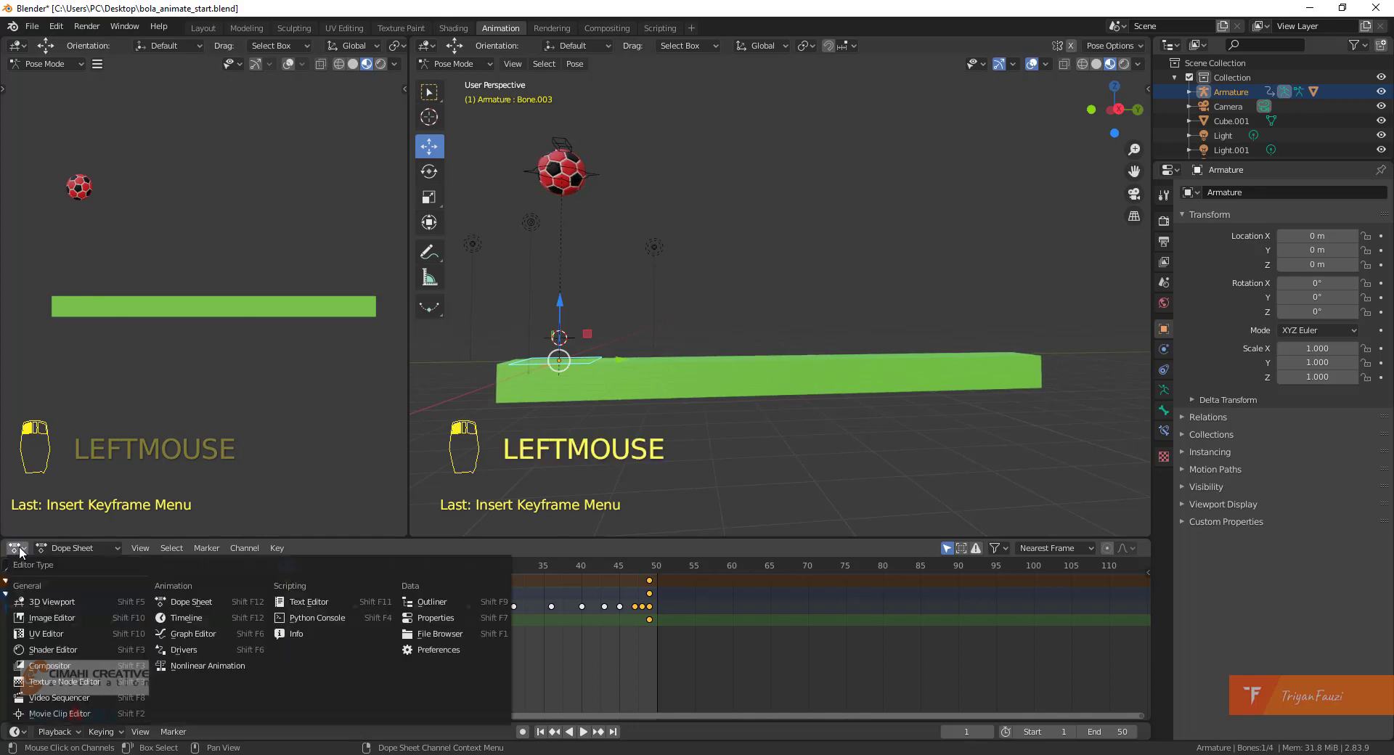
click(194, 633)
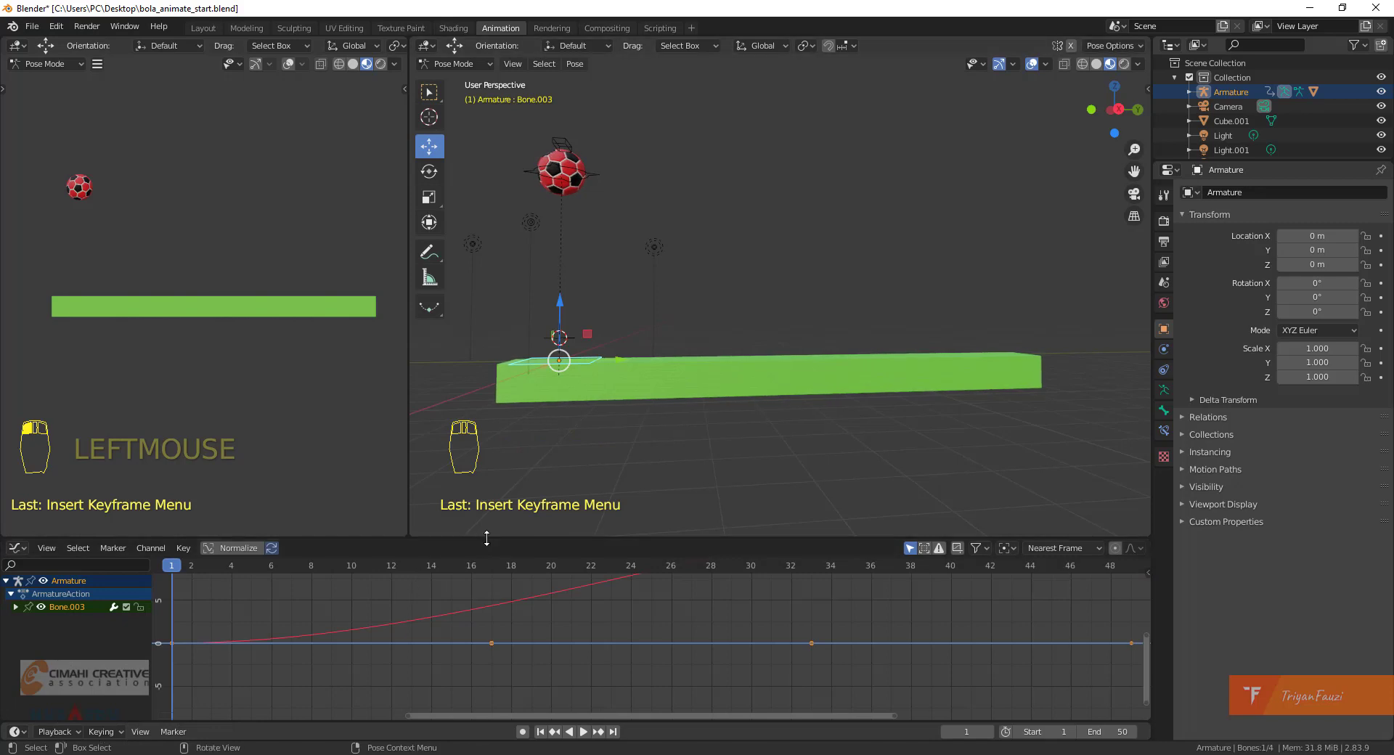
drag(481, 539, 513, 428)
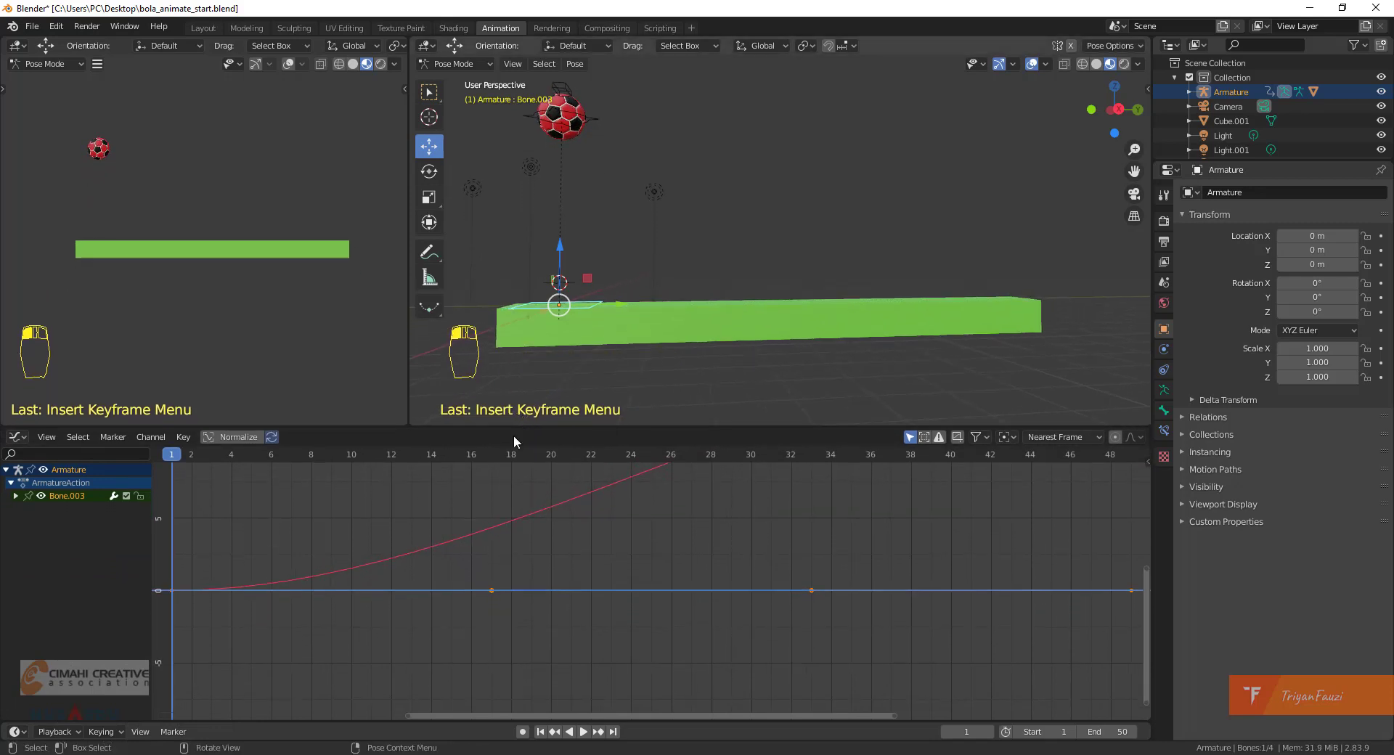
scroll(478, 564, down, 4)
shift+middle_drag(651, 521, 579, 564)
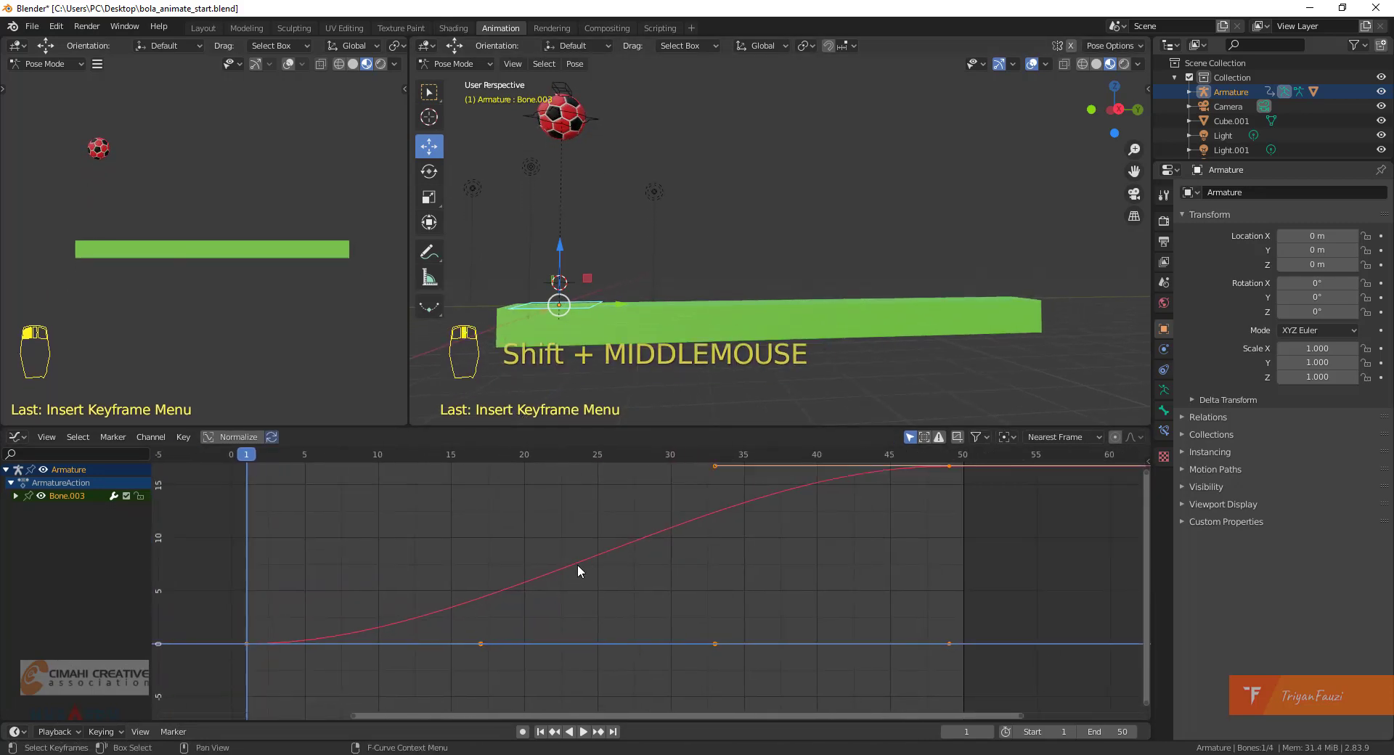
scroll(579, 564, down, 2)
click(594, 311)
double_click(559, 305)
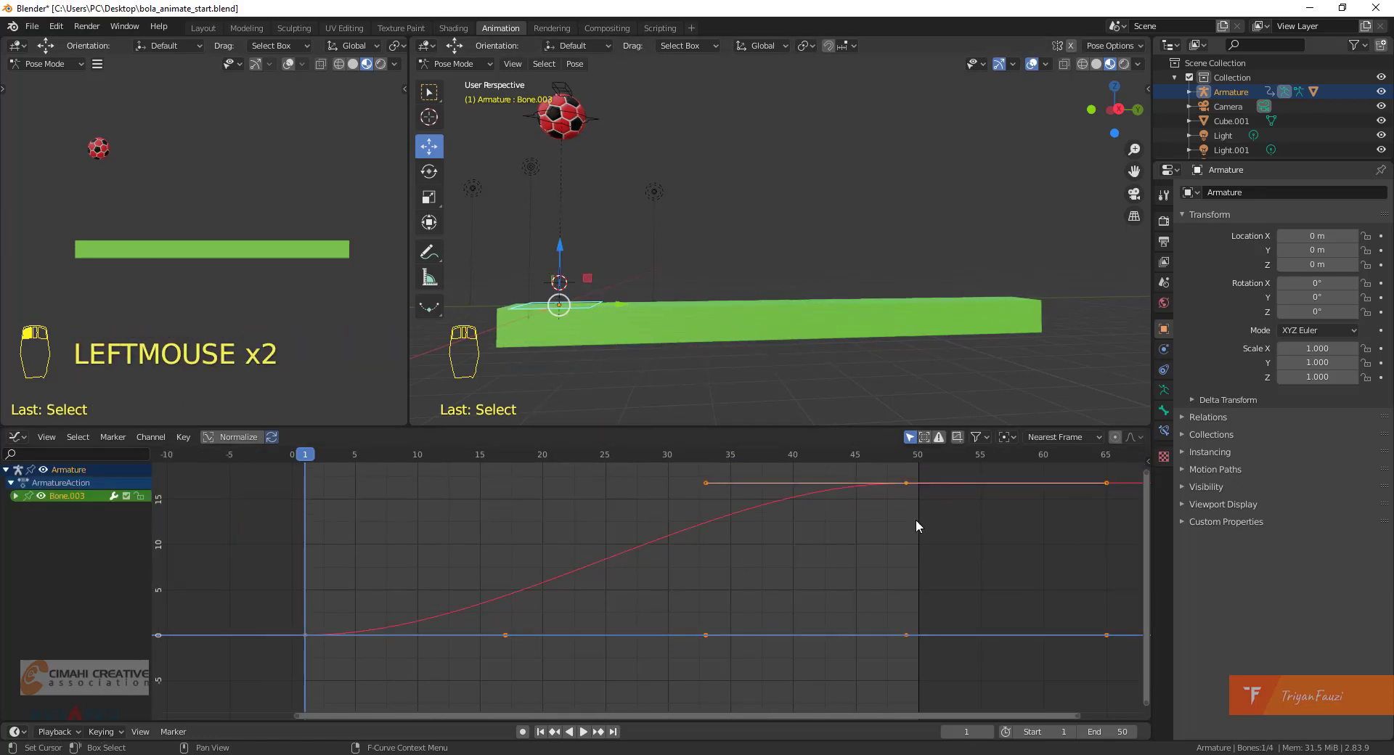
Expand Bone.003's channels, compare its location curves, and hide the Y Location and Z Location curves.
click(13, 497)
click(13, 496)
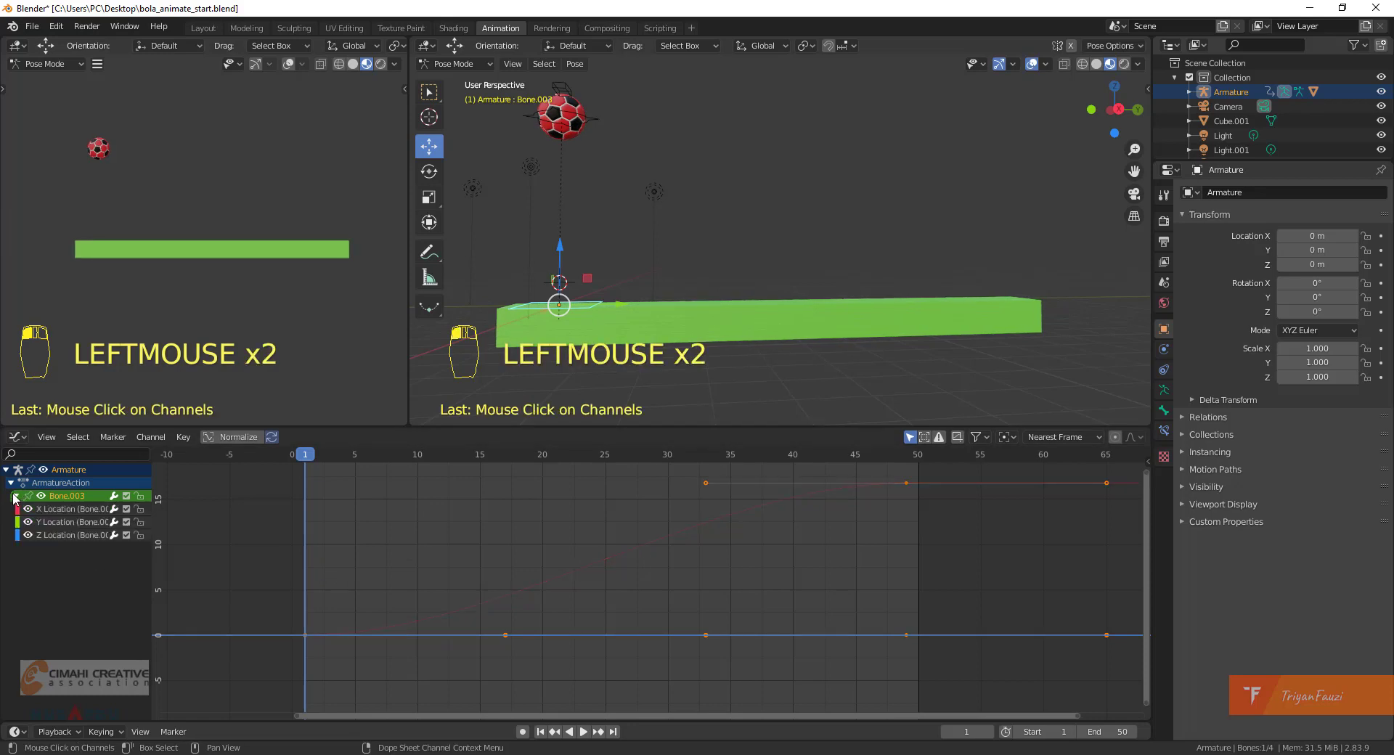
click(63, 509)
click(58, 534)
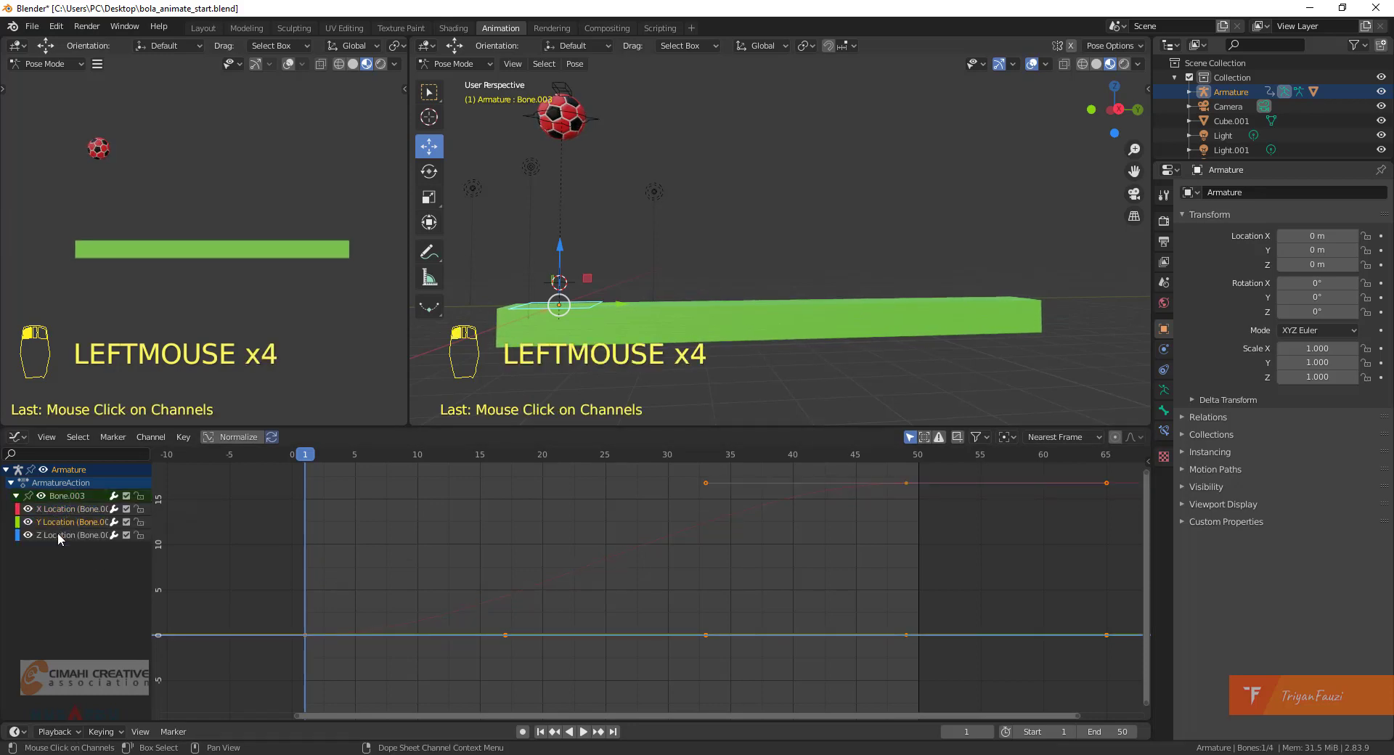
click(58, 534)
click(59, 509)
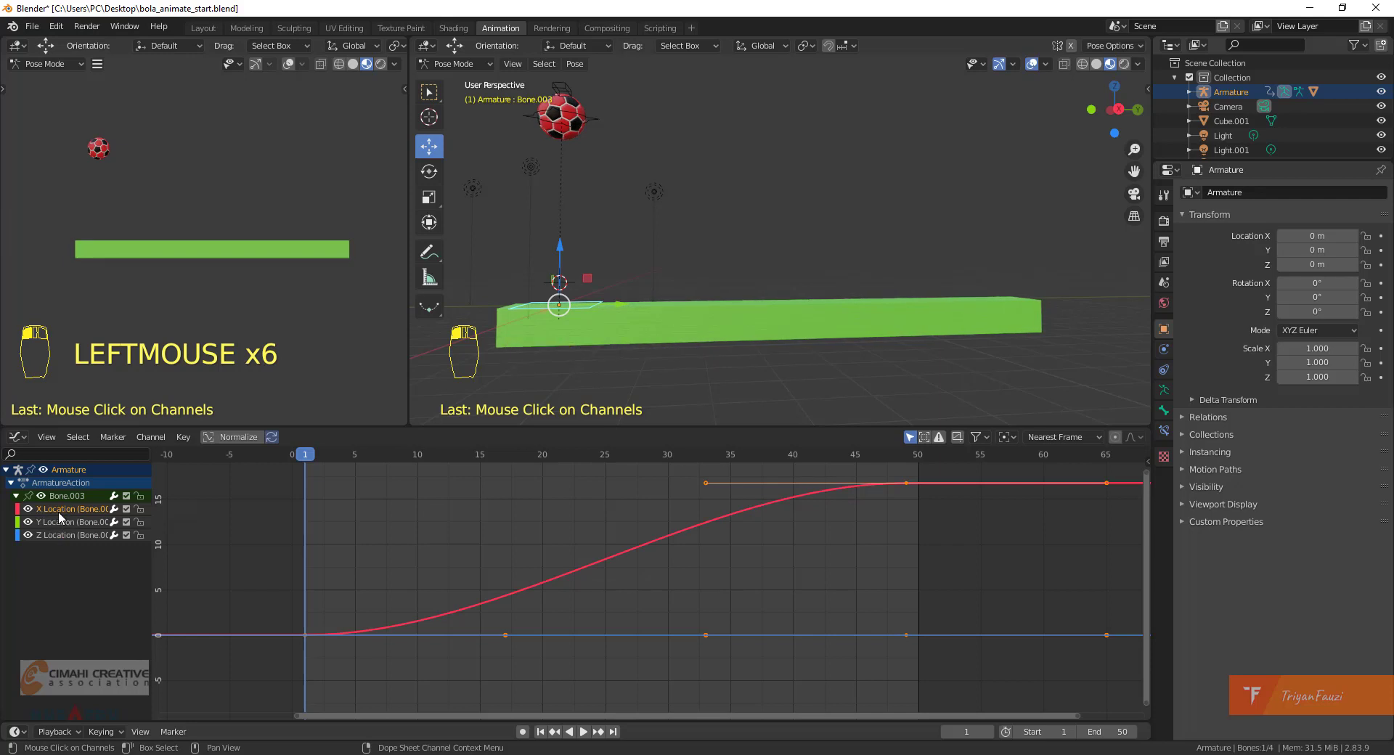
click(51, 521)
double_click(54, 533)
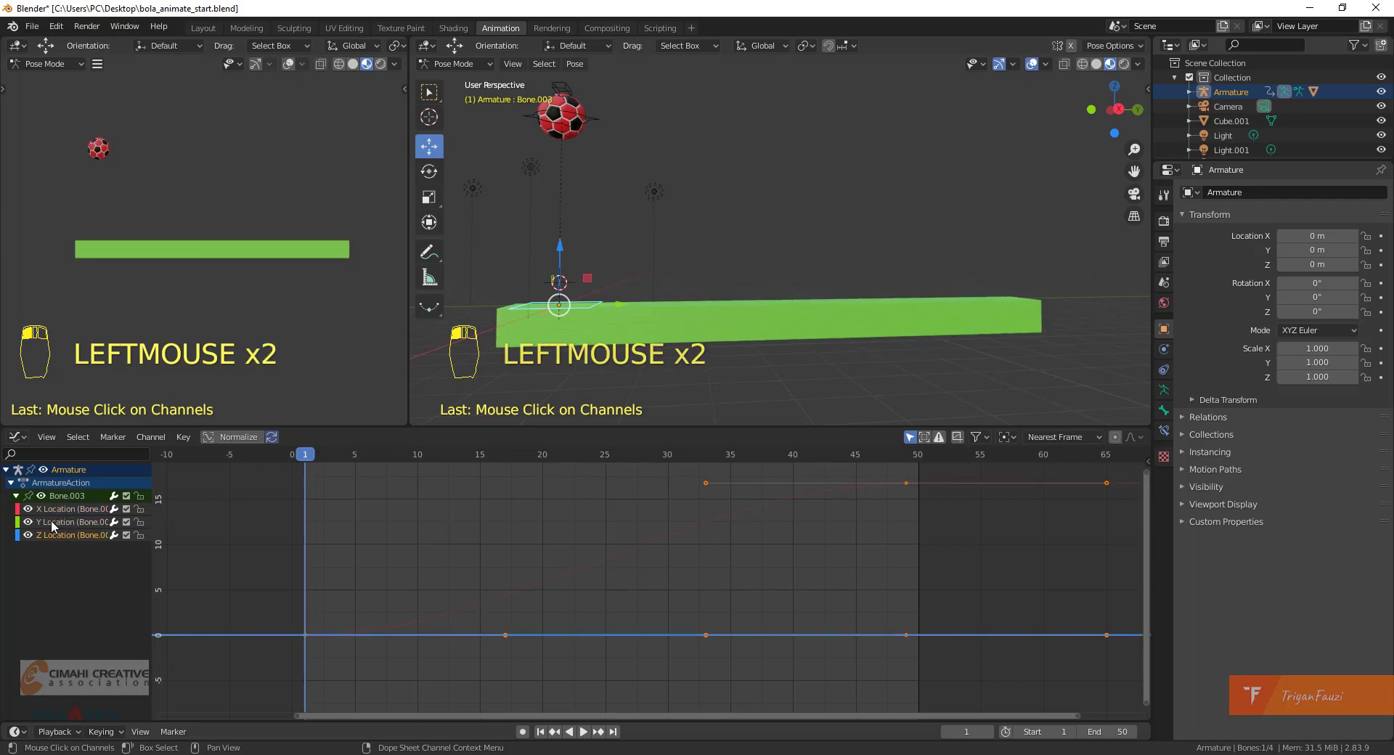
click(54, 513)
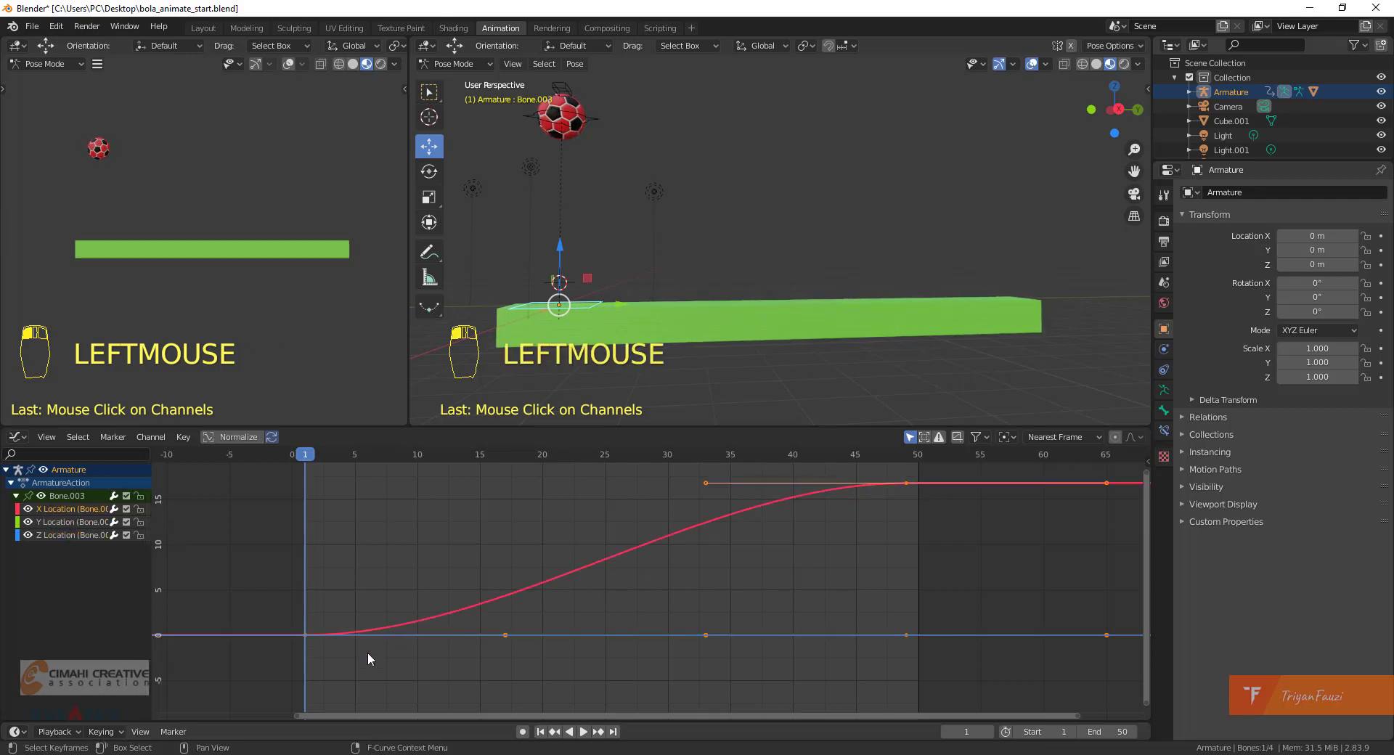
click(28, 522)
click(27, 535)
Set the interpolation of the frame 1 keyframe on Bone.003's X Location curve to Linear.
click(300, 615)
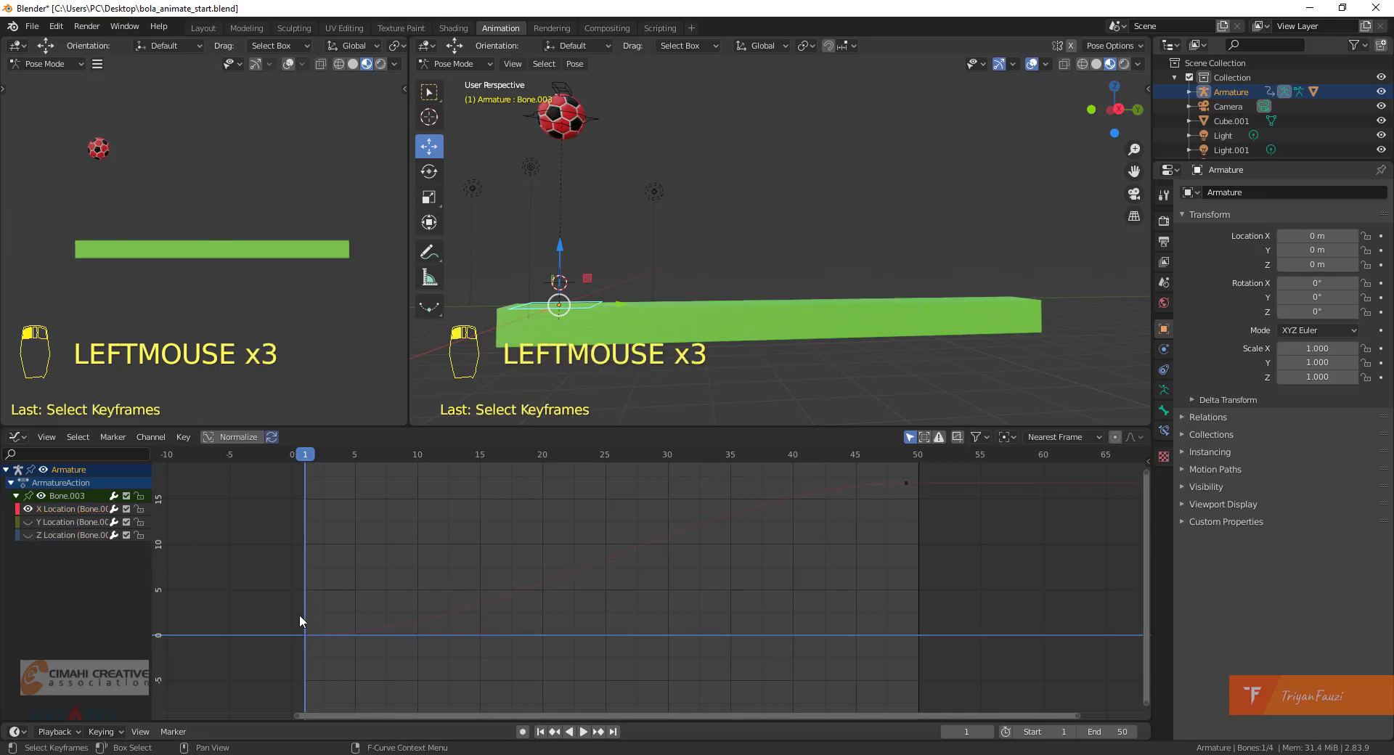
drag(274, 593, 320, 642)
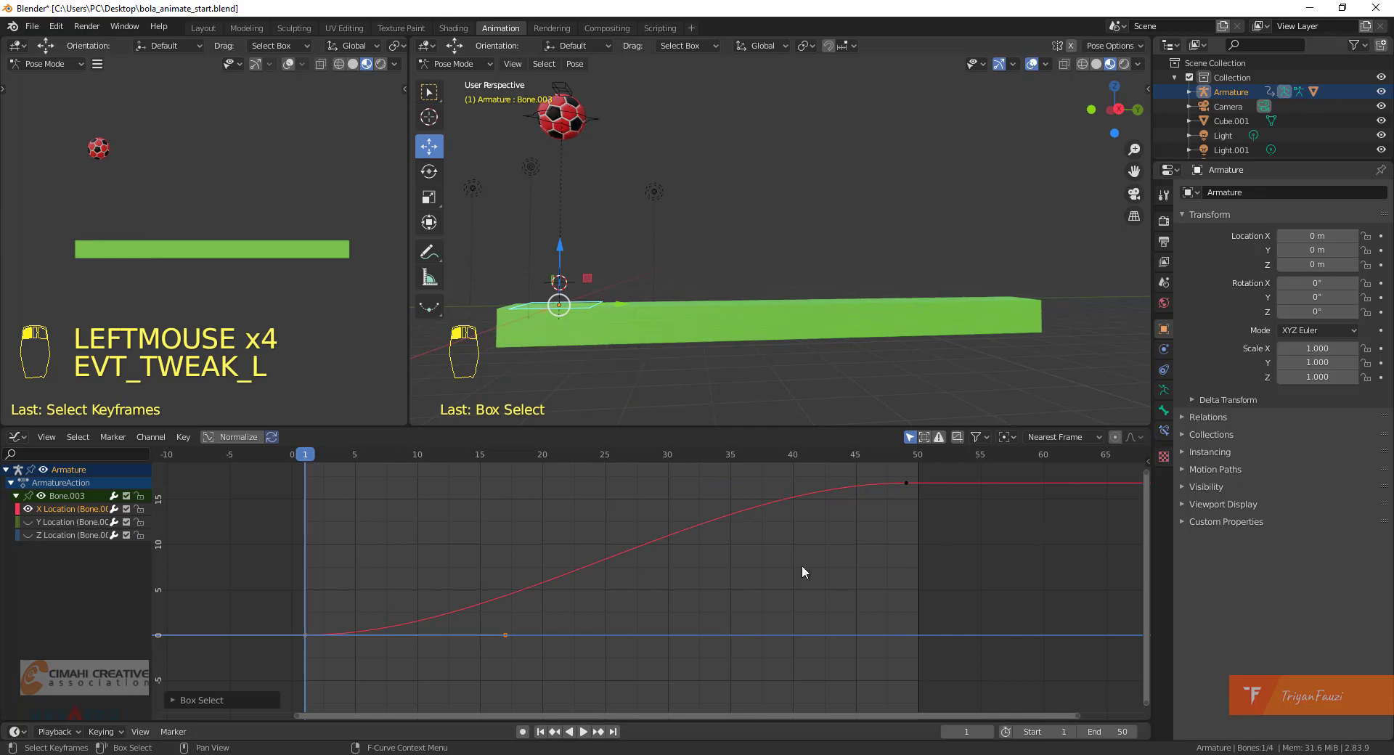
key(n)
click(362, 583)
drag(233, 615, 303, 653)
click(267, 631)
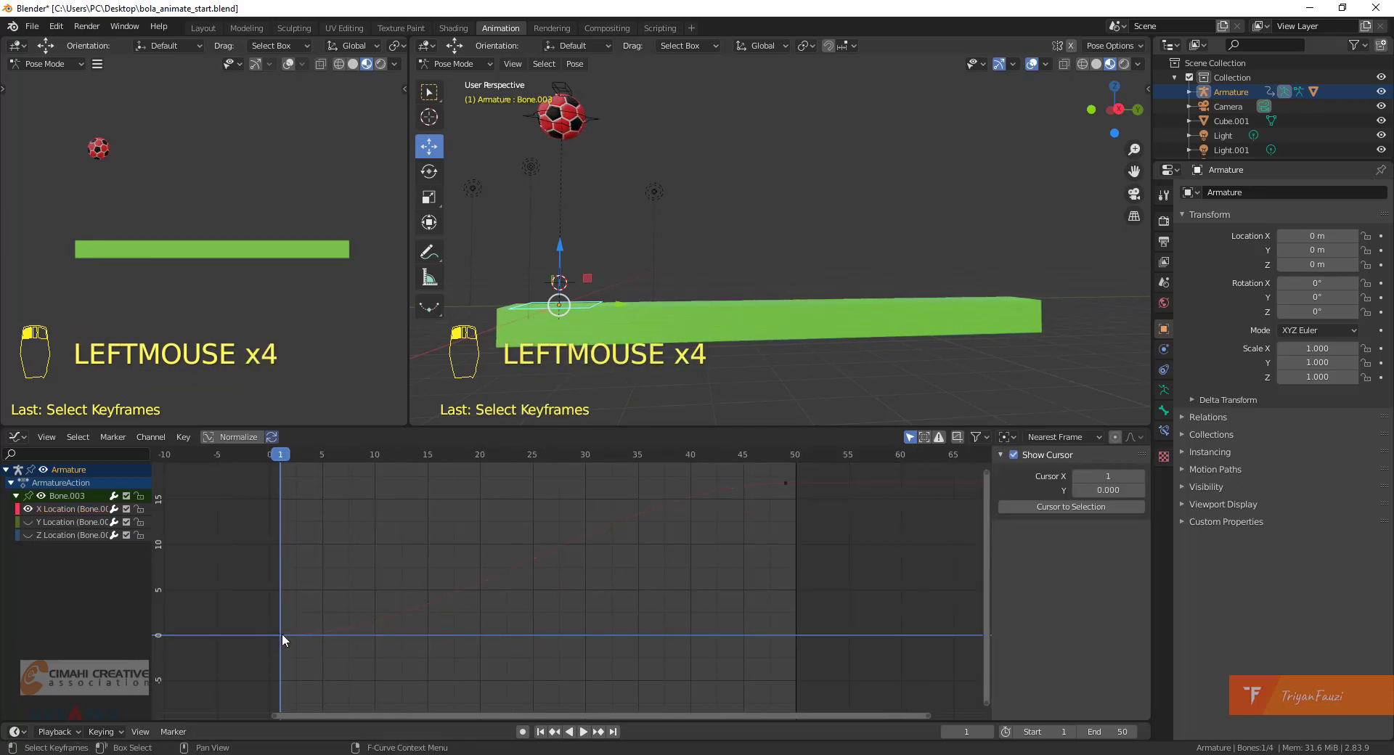
click(282, 635)
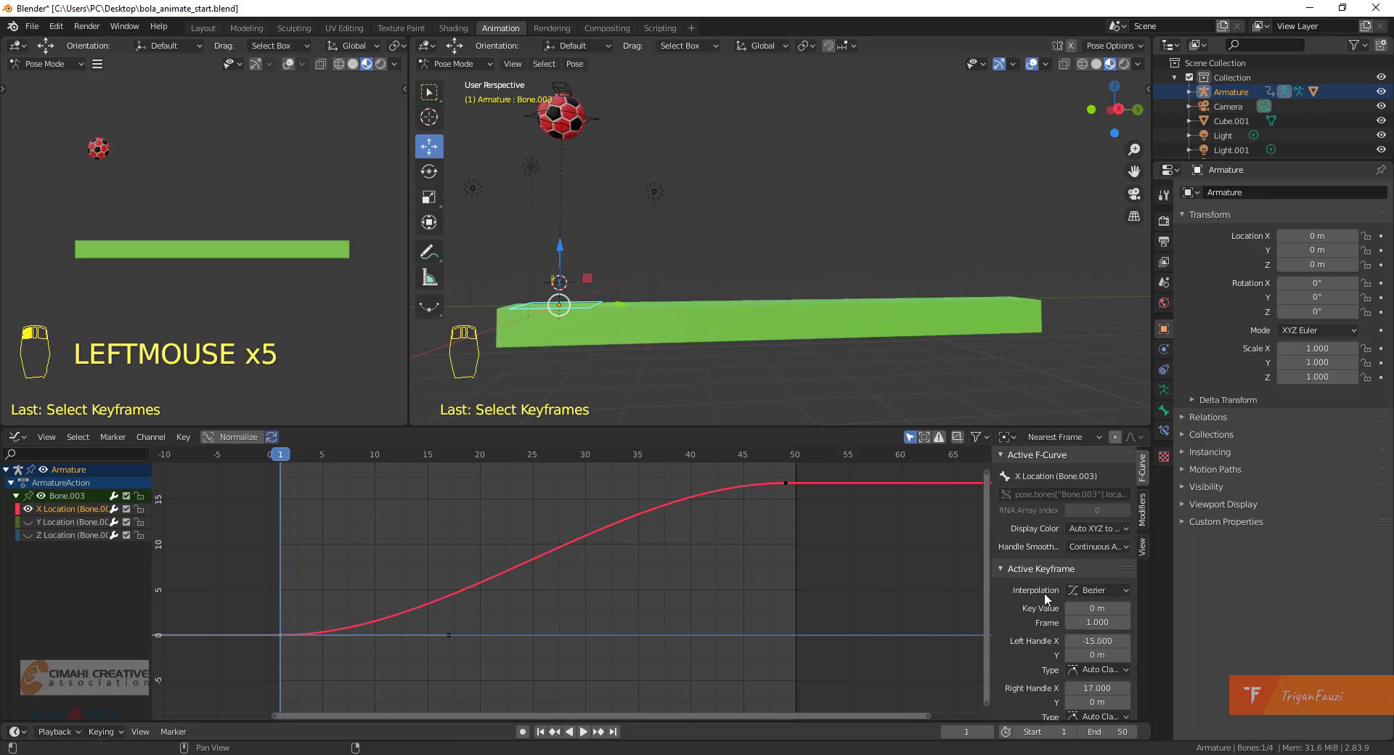
click(1096, 588)
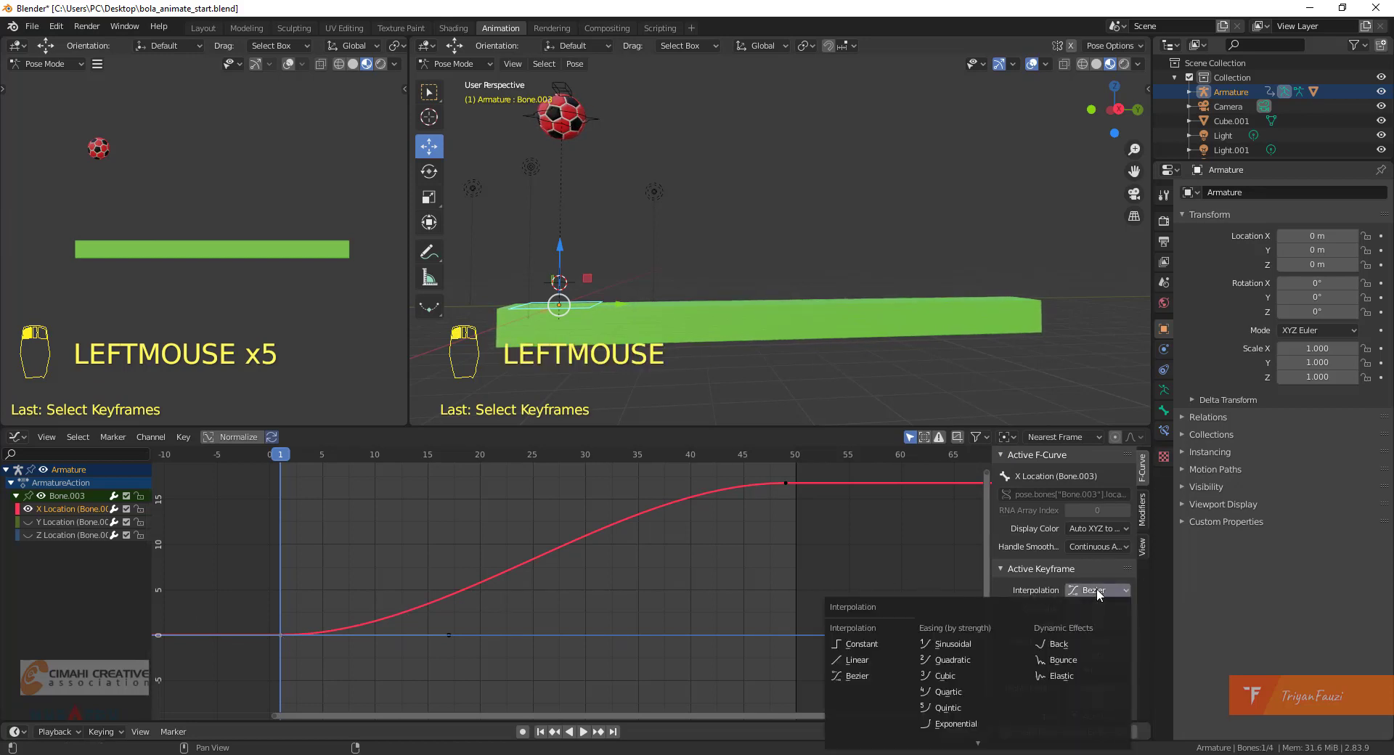
click(864, 659)
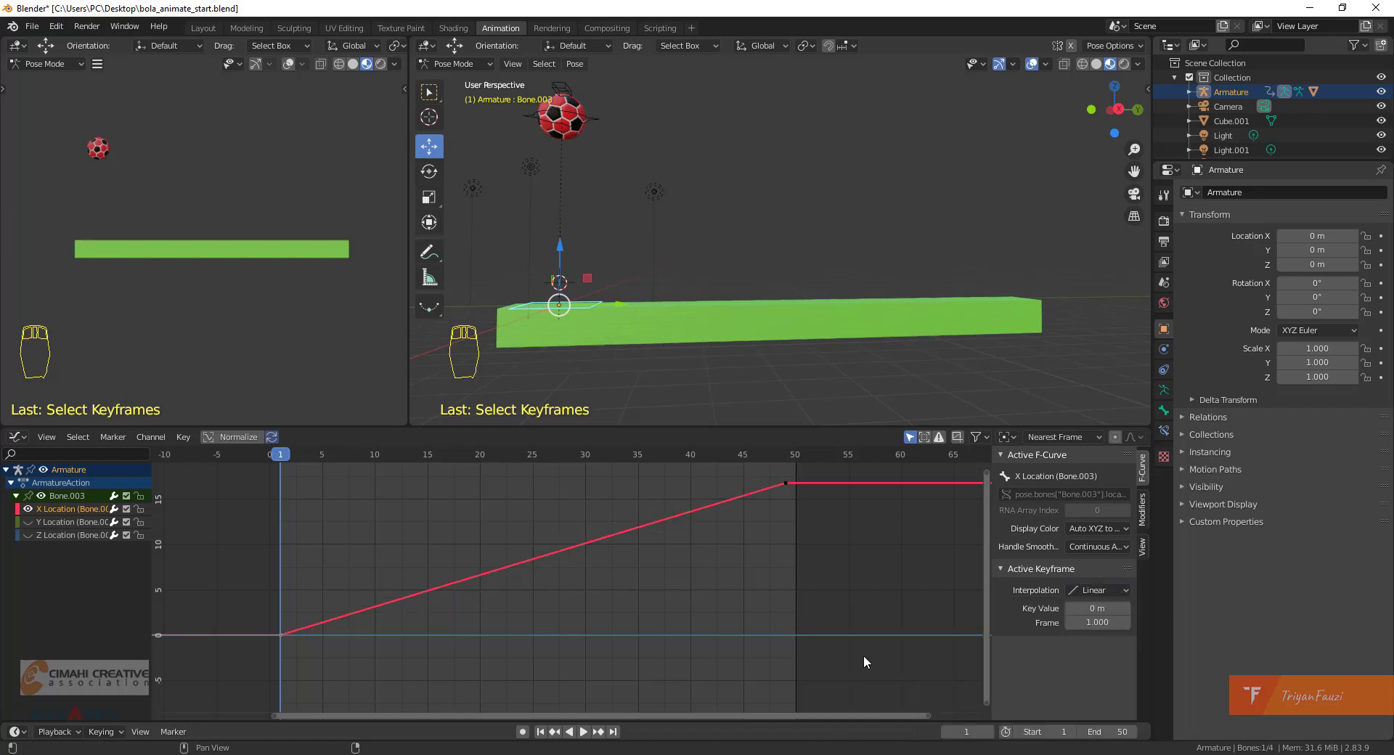
Play the animation to check the ball's forward travel with linear interpolation.
drag(284, 462, 278, 559)
key(space)
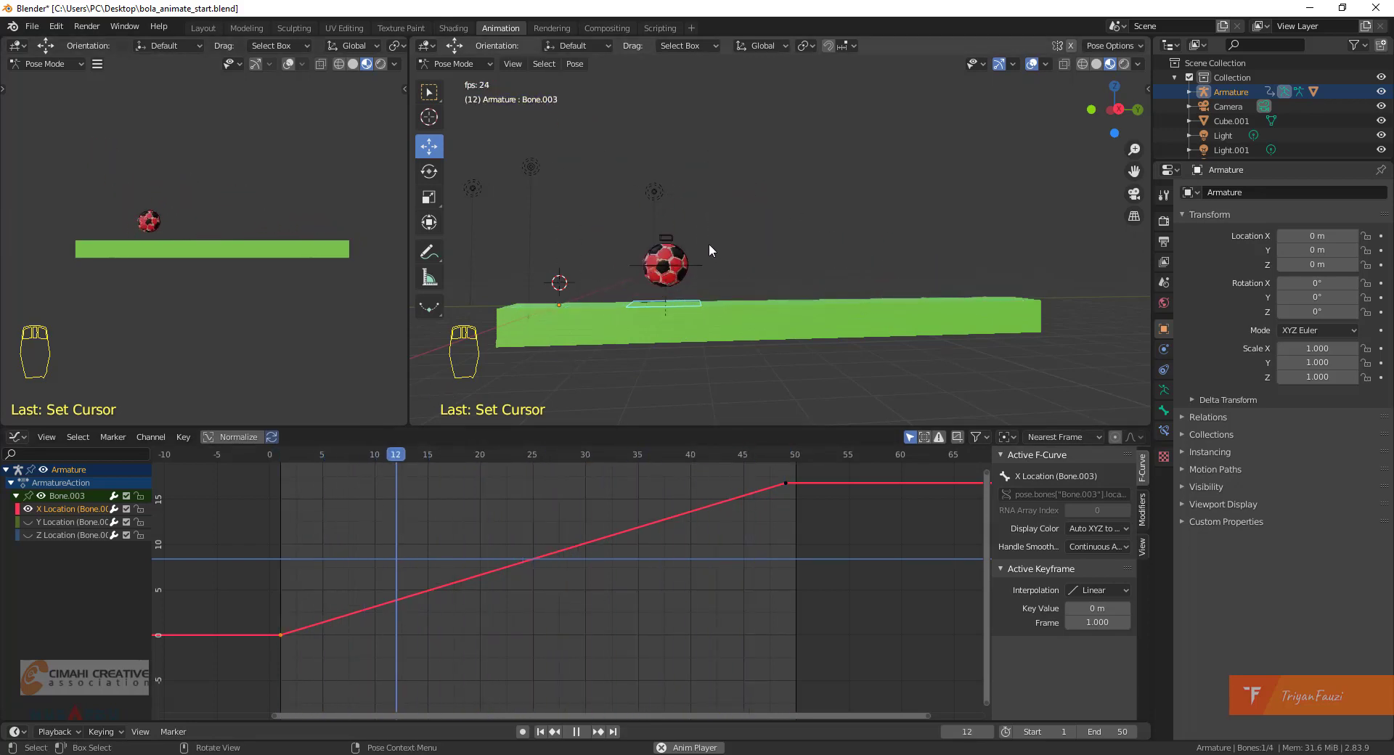
key(space)
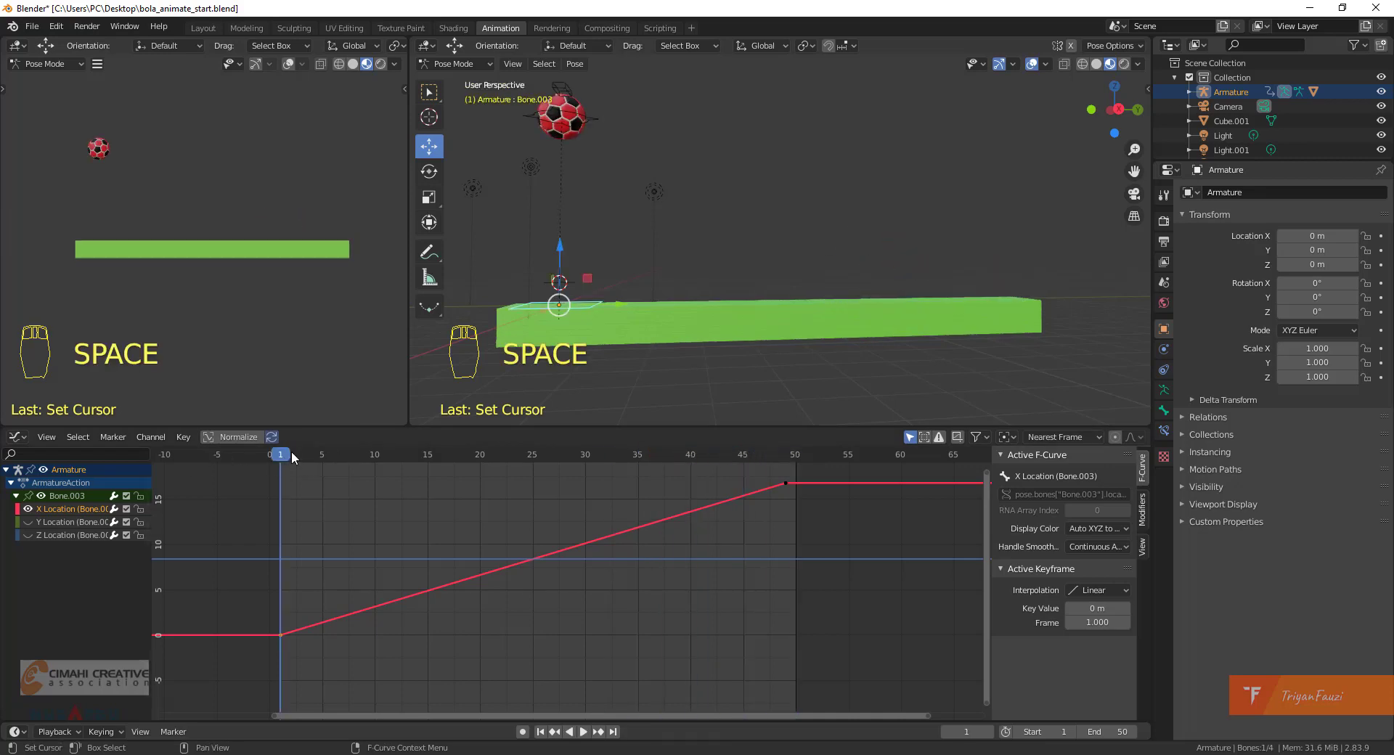
Select Bone.002 and scrub through the frames in the right orthographic view to examine the bounce motion.
click(587, 120)
shift+middle_drag(702, 155, 708, 239)
middle_drag(556, 299, 581, 272)
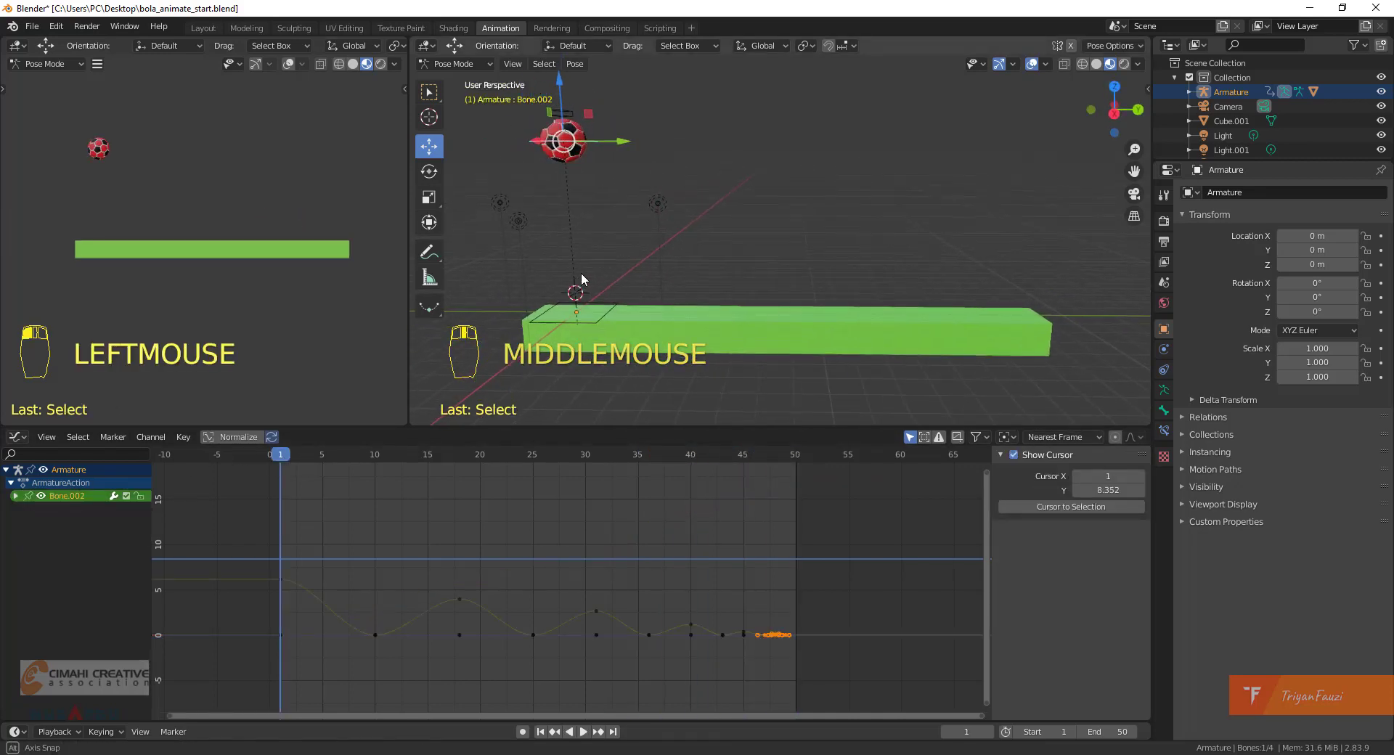
scroll(572, 266, up, 1)
key(KP_3)
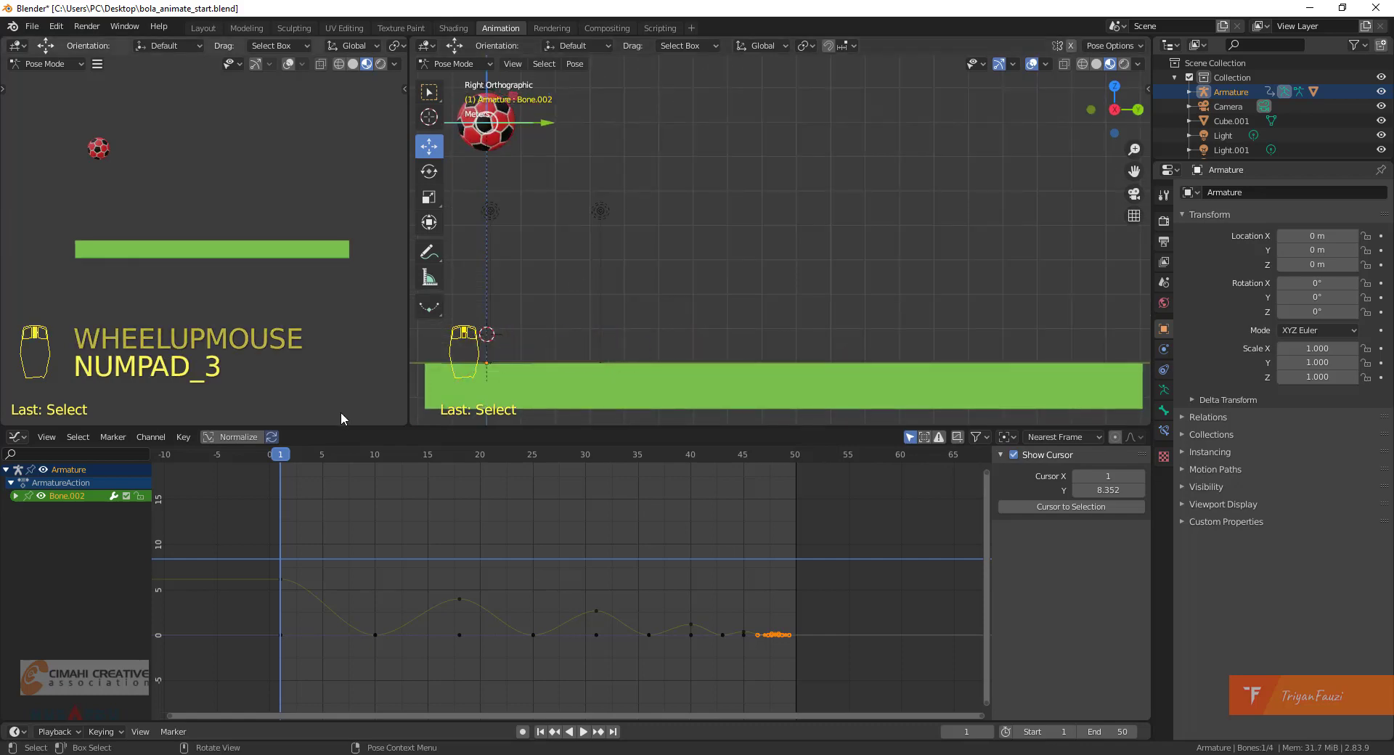
drag(280, 459, 691, 495)
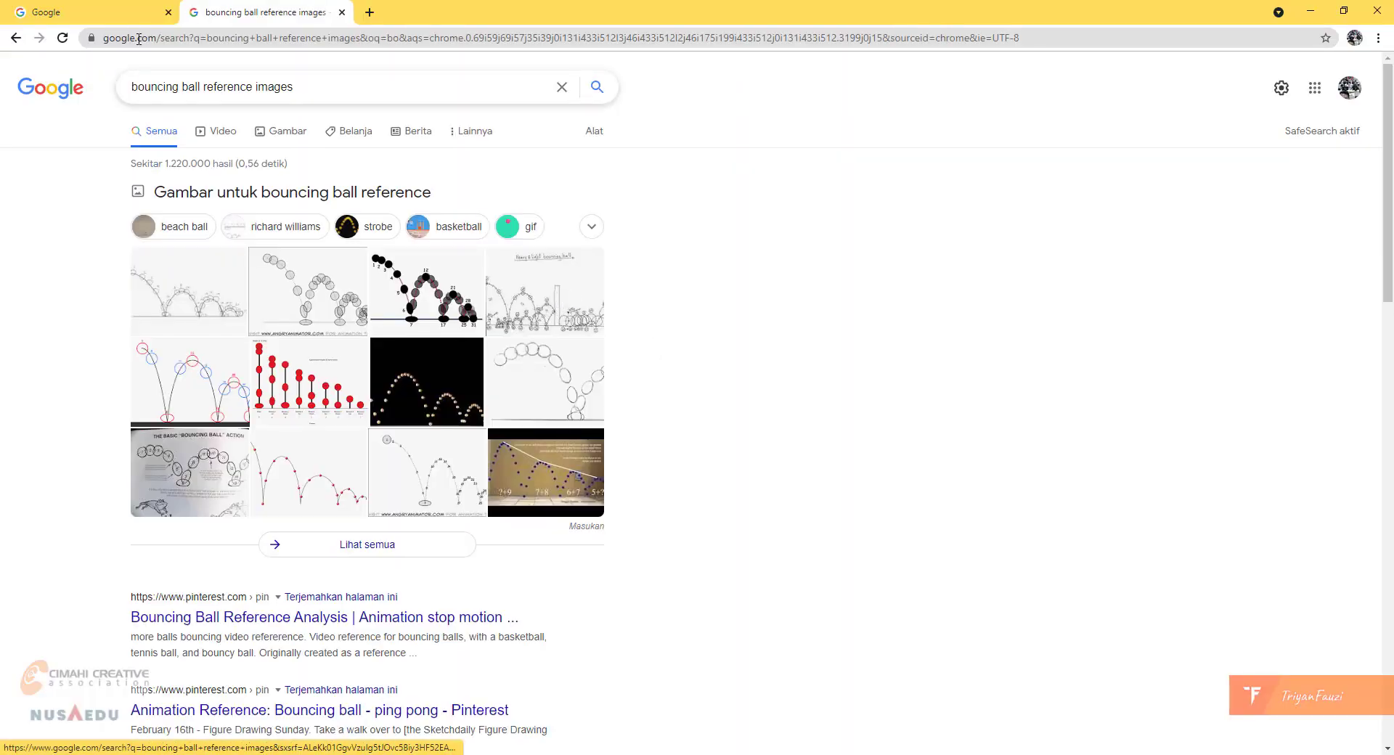
Open the first bouncing ball sketch from the image results to examine its arcs, and return to Blender.
click(294, 133)
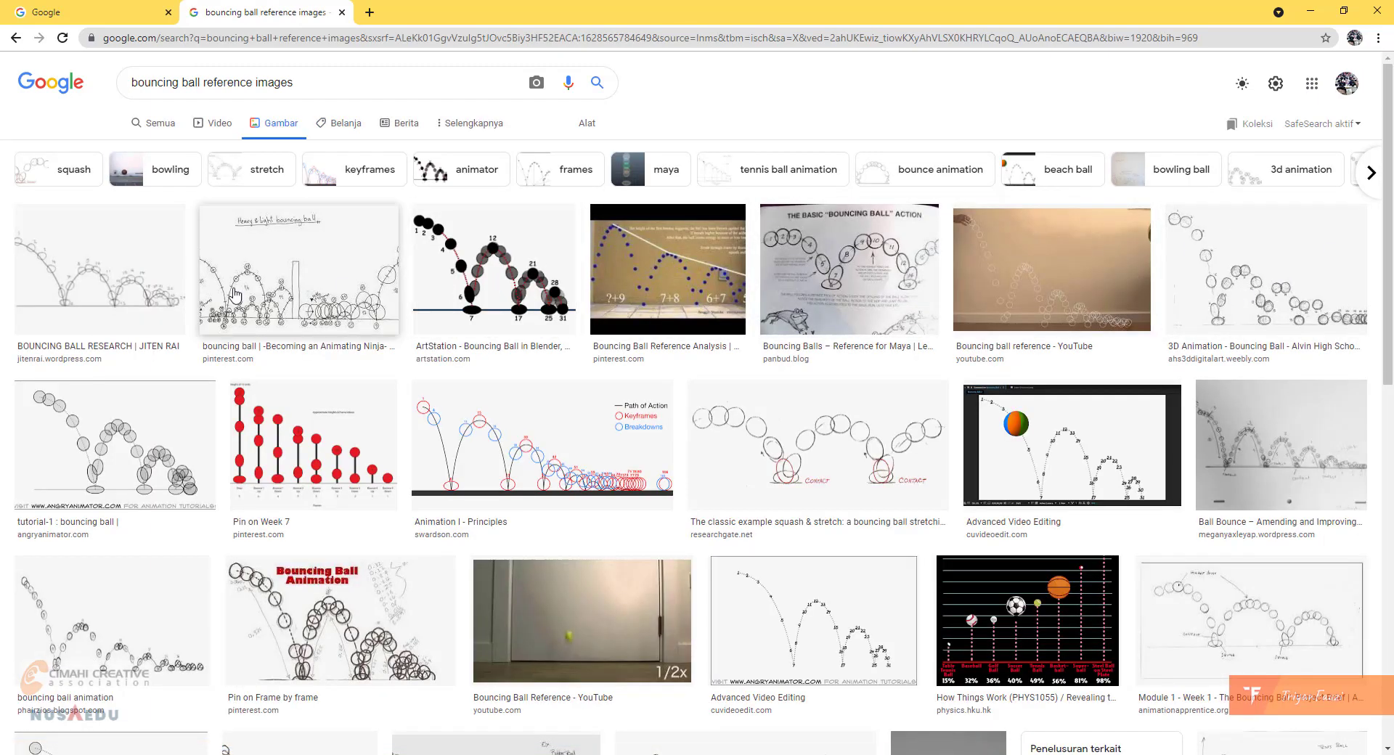
click(109, 276)
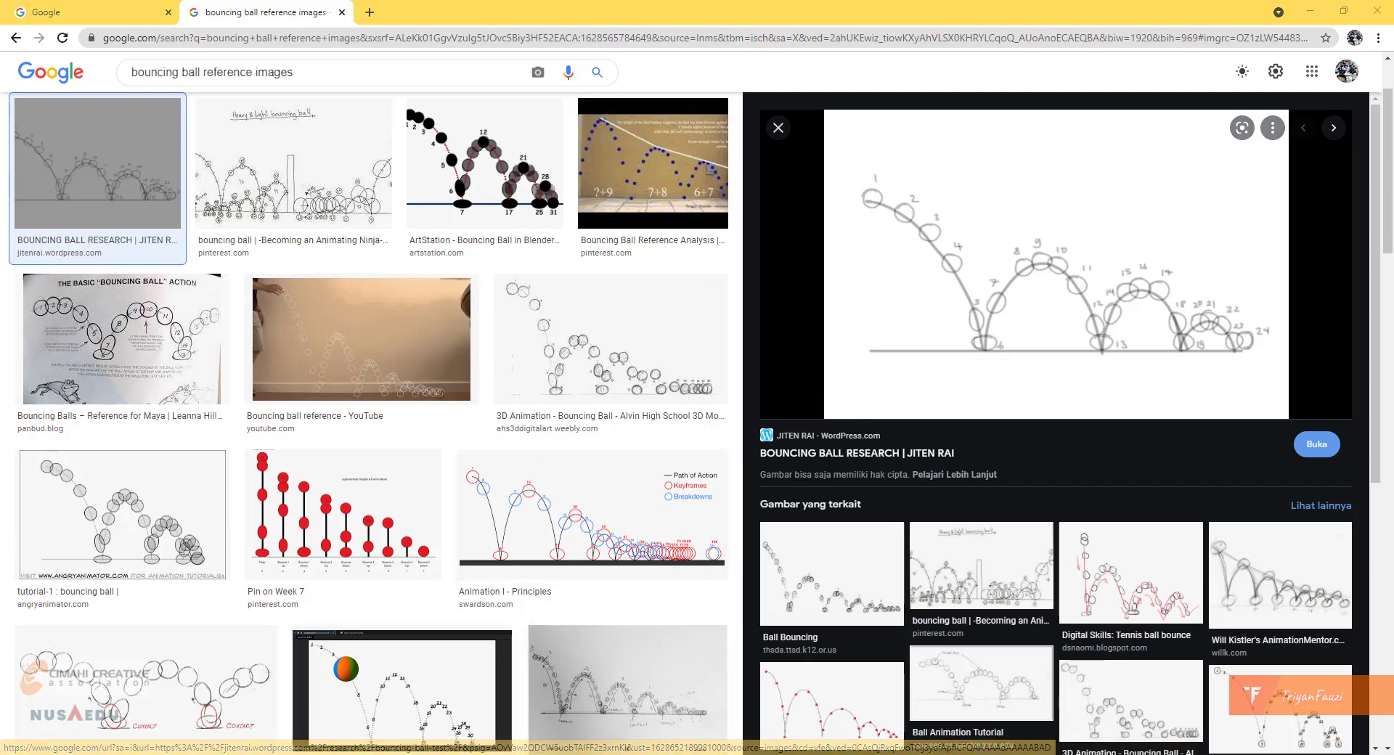
click(517, 754)
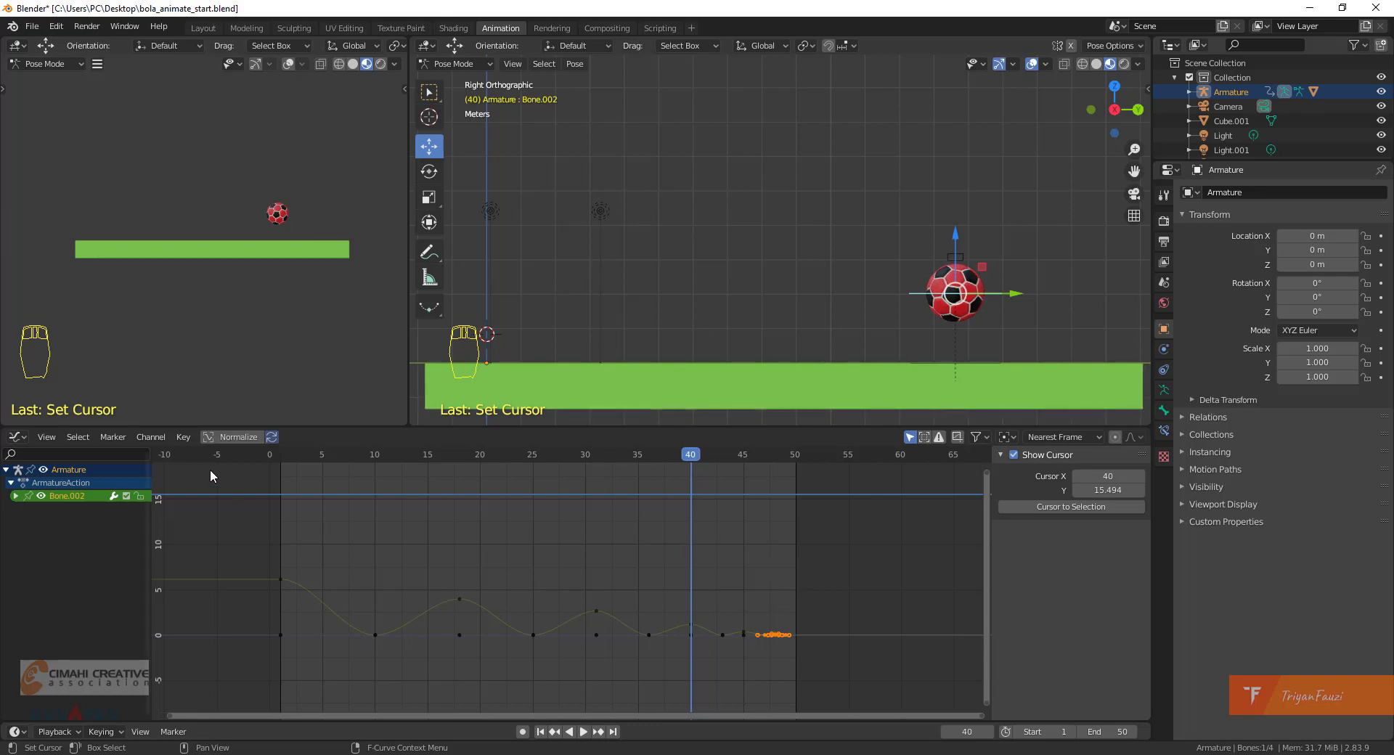
Set the current frame back to 1 in the Graph Editor.
click(280, 456)
drag(279, 459, 274, 461)
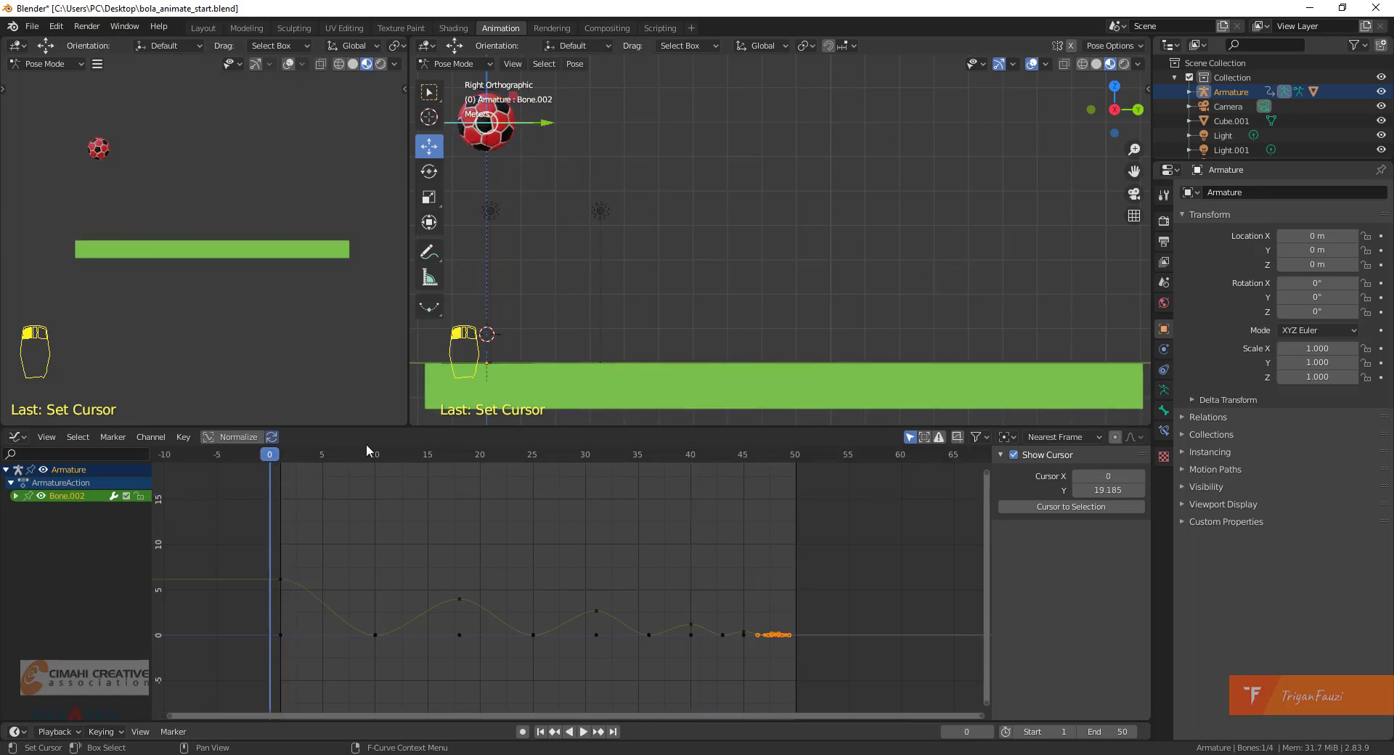
click(276, 455)
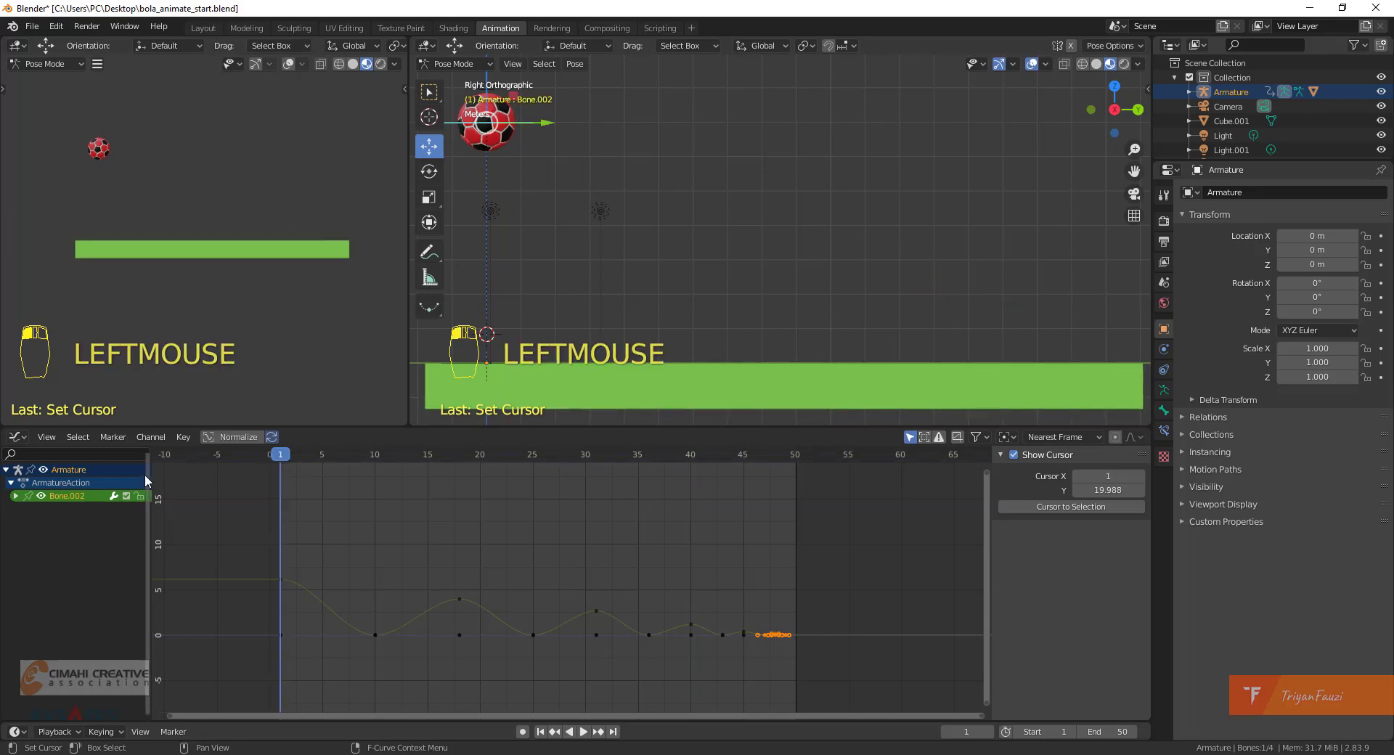
Expand Bone.002's channels and hide its X Location and Z Location curves, leaving only Y Location shown.
click(14, 497)
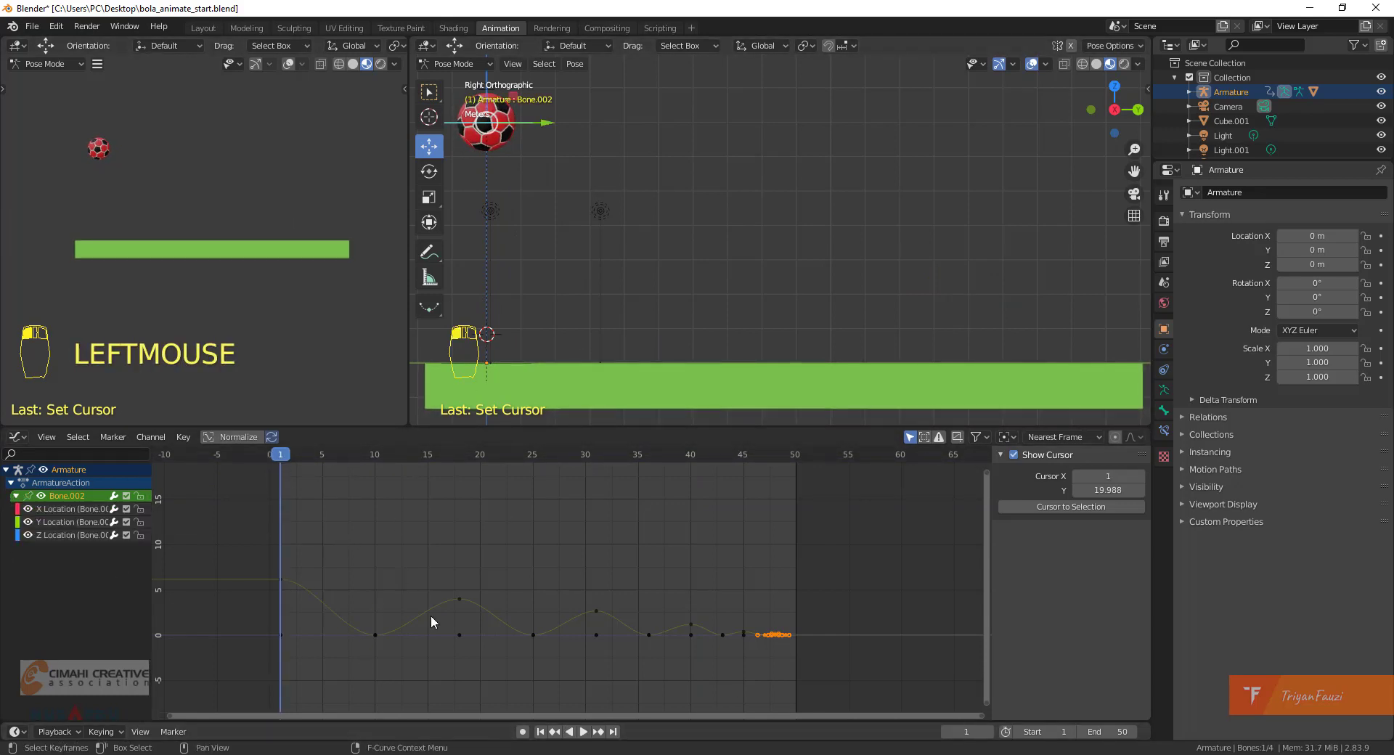
click(47, 511)
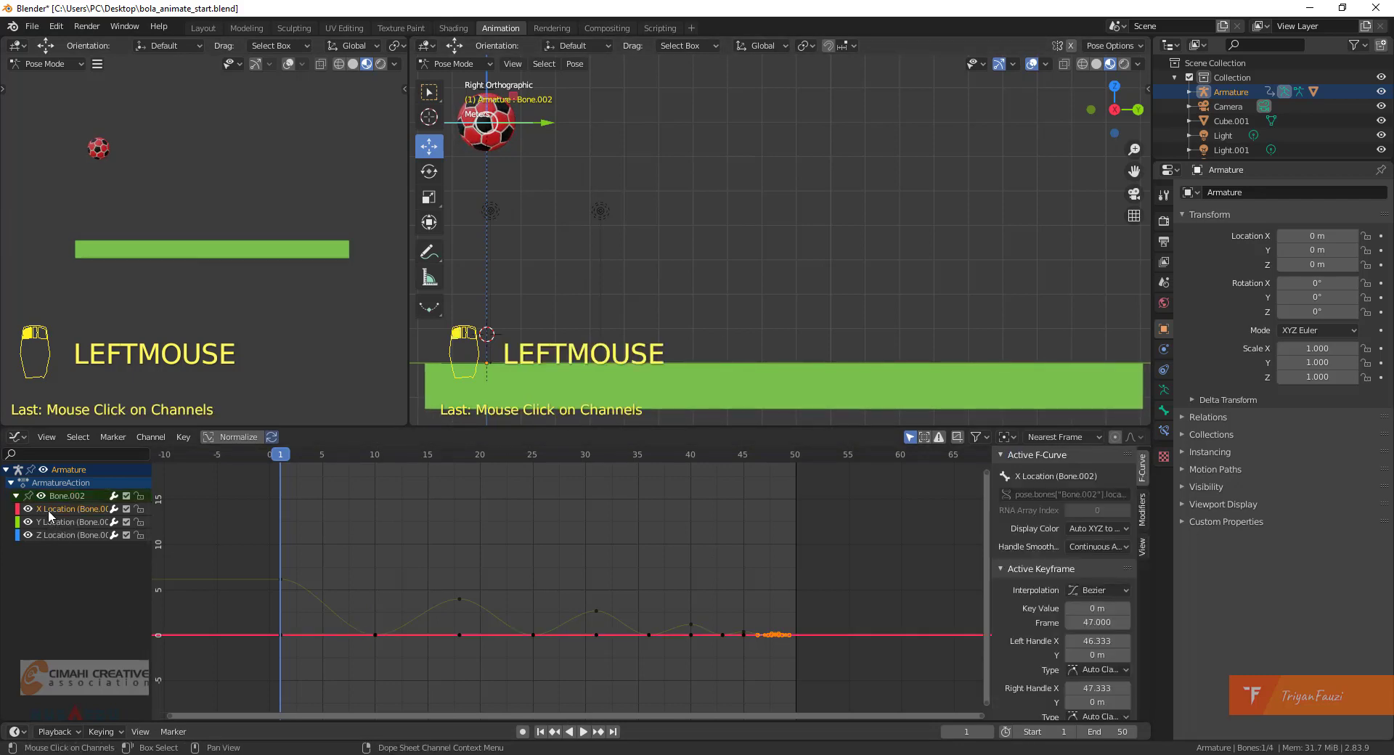
click(27, 509)
click(28, 522)
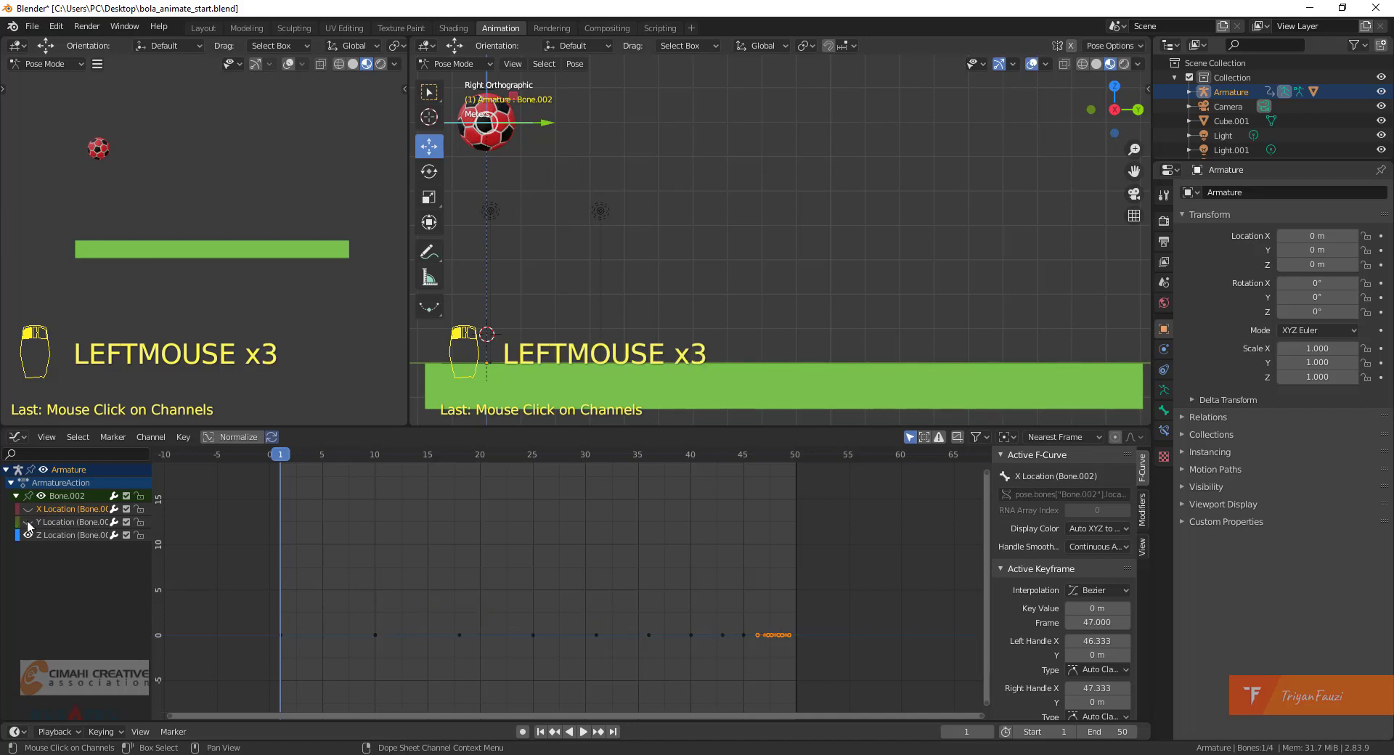
click(28, 522)
click(28, 535)
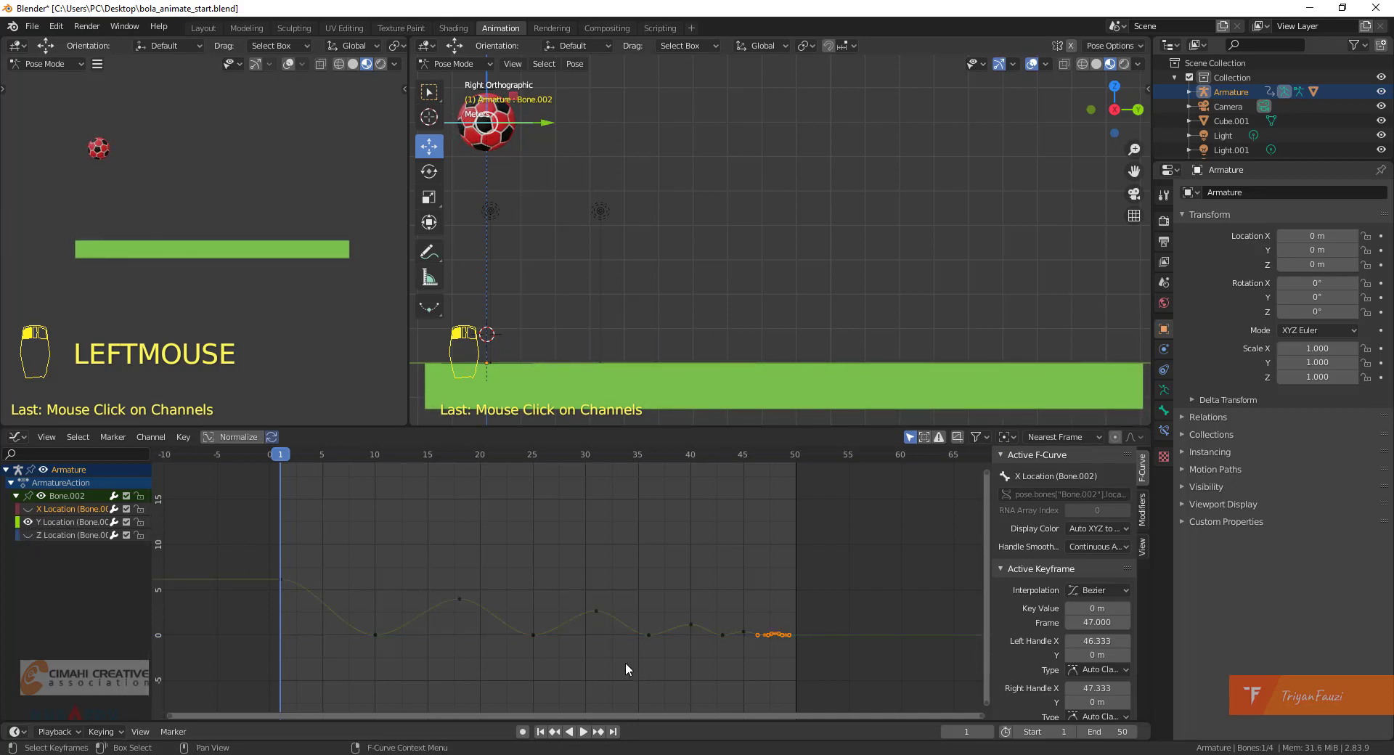
Scale the handles of the frame 10 ground-contact keyframe on the Y Location curve to 0 for a sharp bounce.
middle_drag(626, 664, 676, 664)
scroll(420, 622, up, 7)
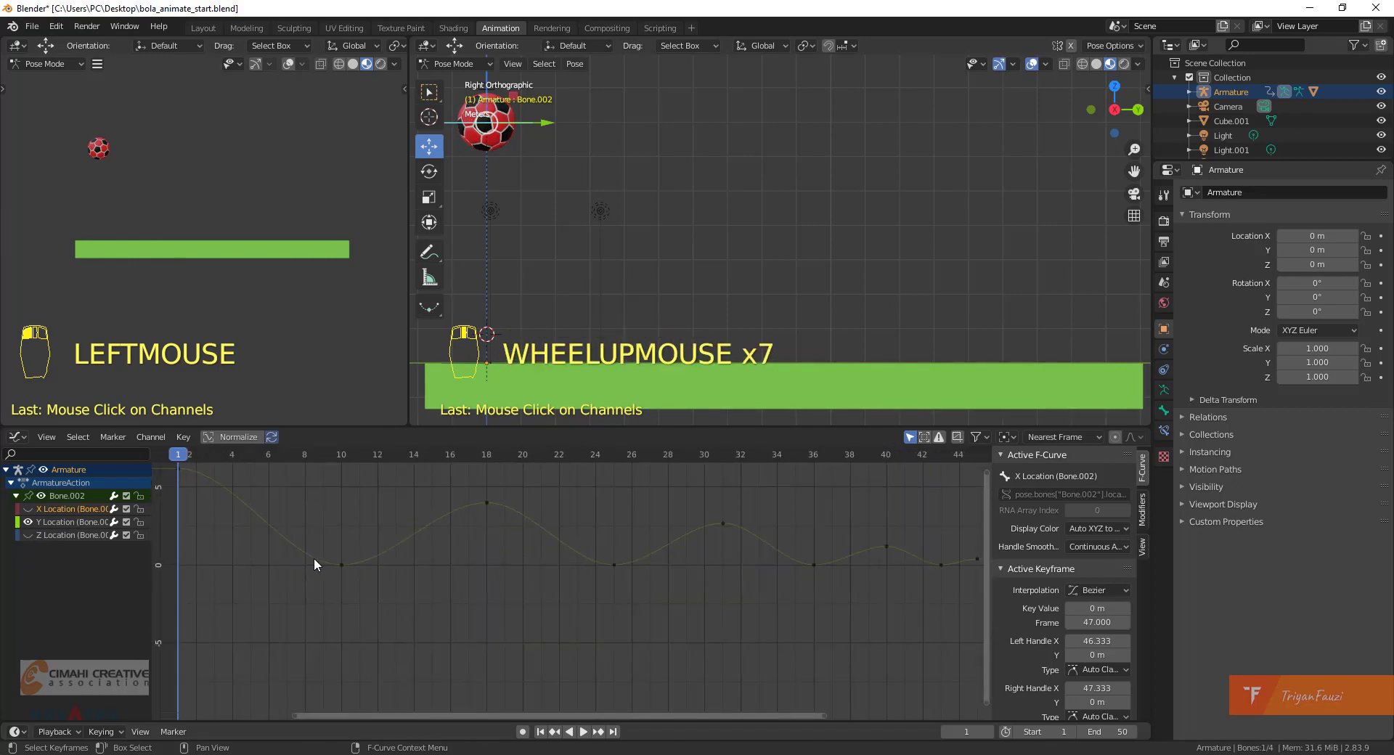
drag(314, 558, 364, 604)
key(s)
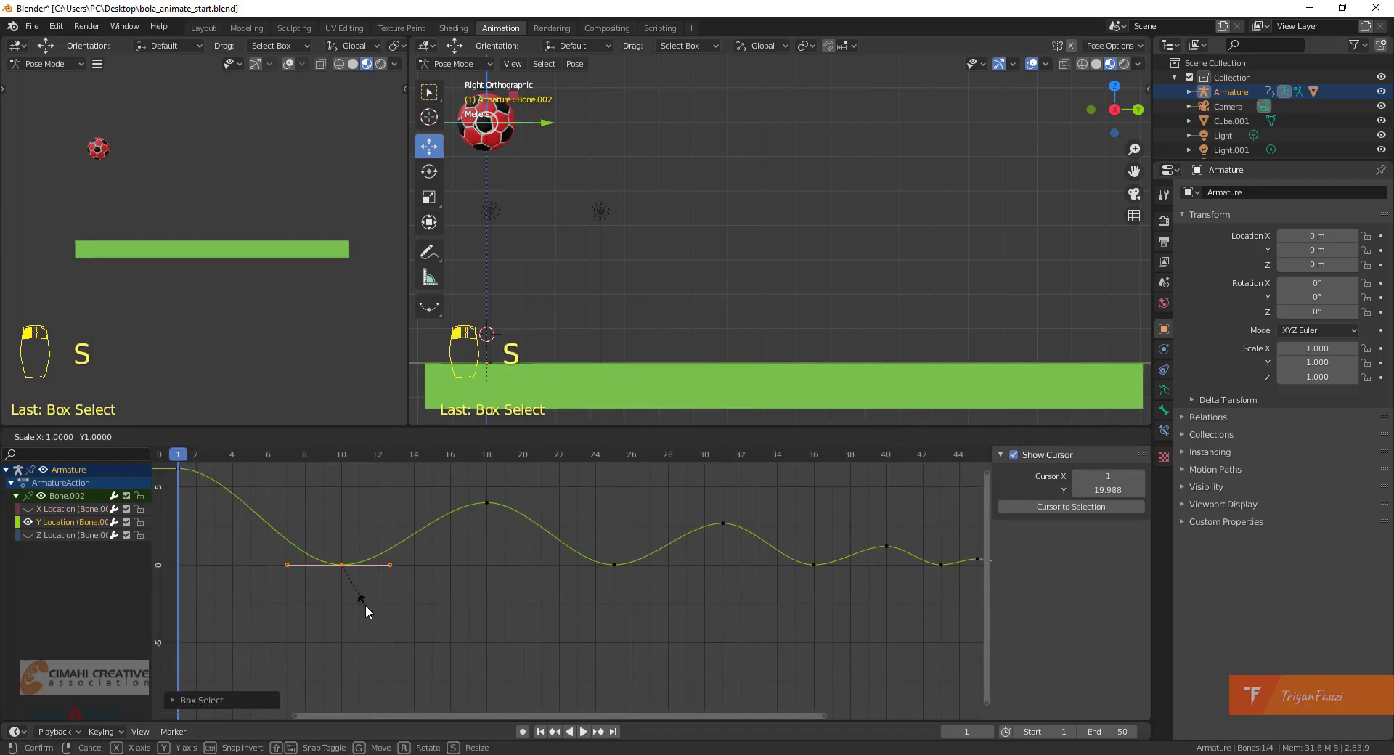
key(0)
key(Return)
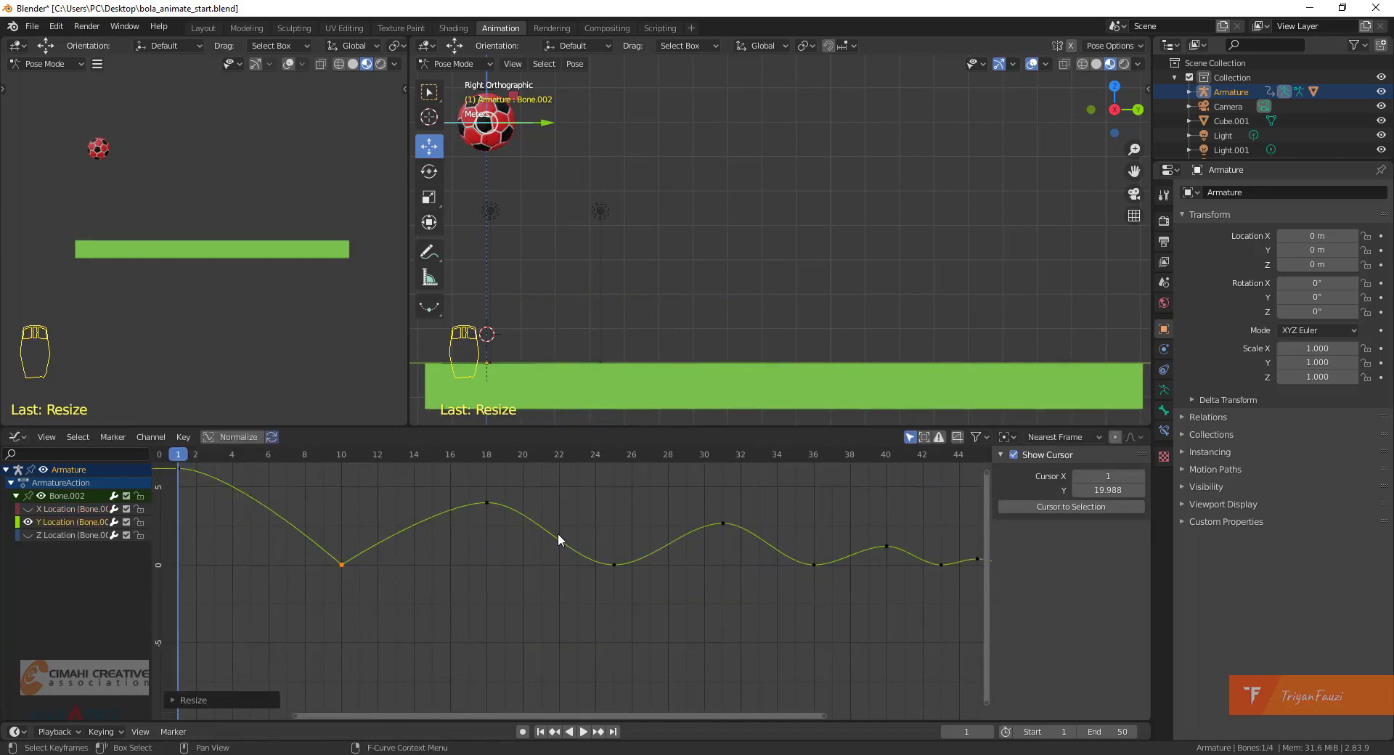
Scale the handles of the Y Location ground-contact keyframes at frames 25 and 36 to 0, one after the other.
drag(603, 556, 639, 617)
key(s)
key(s)
key(0)
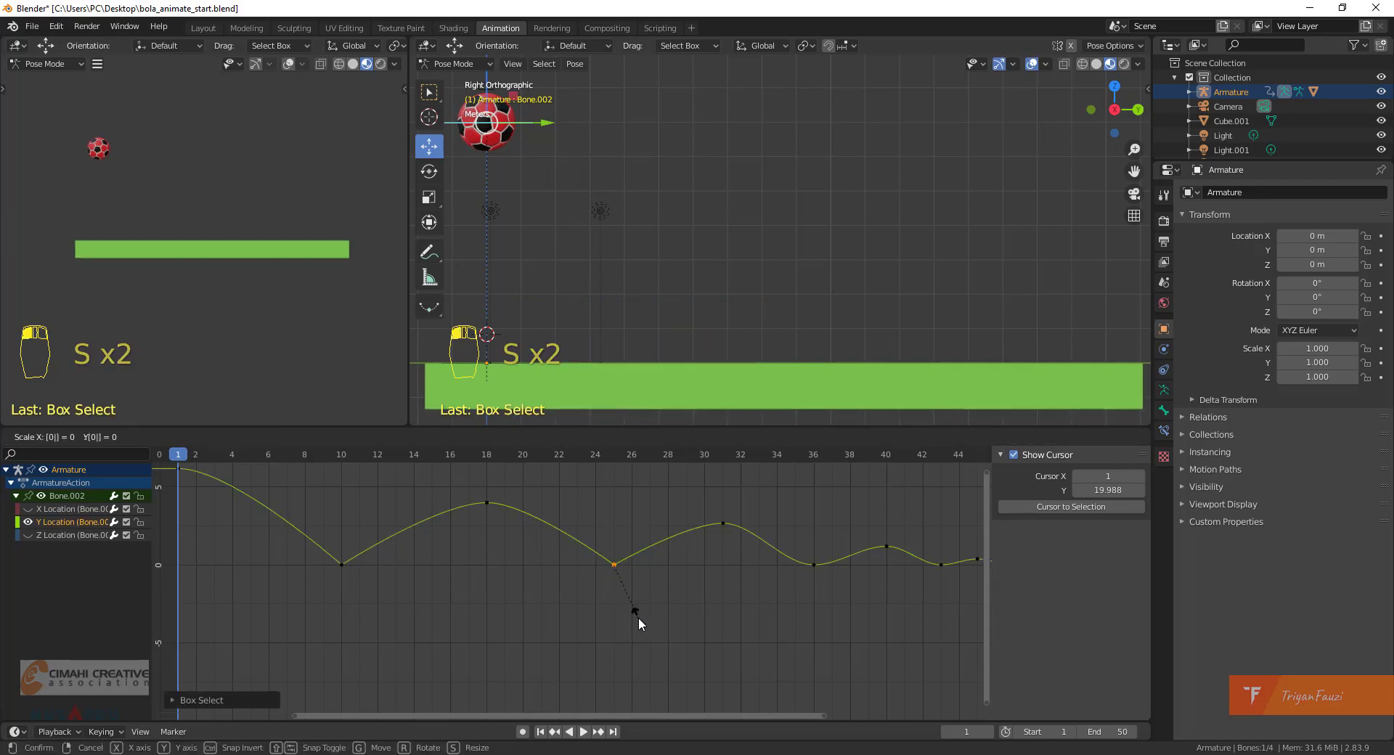
key(Return)
drag(793, 519, 830, 604)
key(s)
key(s)
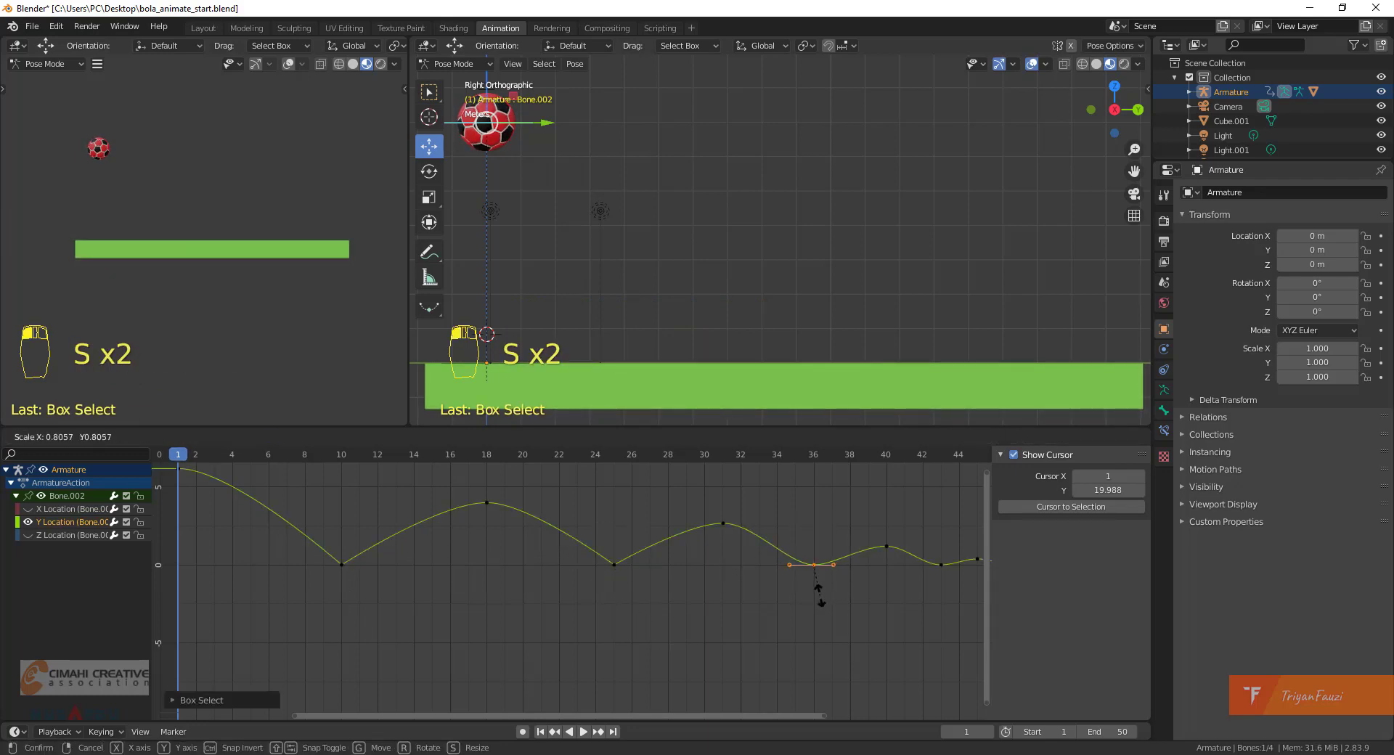
key(0)
key(Return)
Scale the handles of the frame 43 ground-contact keyframe on the Y Location curve to 0.
middle_drag(821, 594, 613, 577)
scroll(671, 560, up, 3)
drag(630, 542, 646, 604)
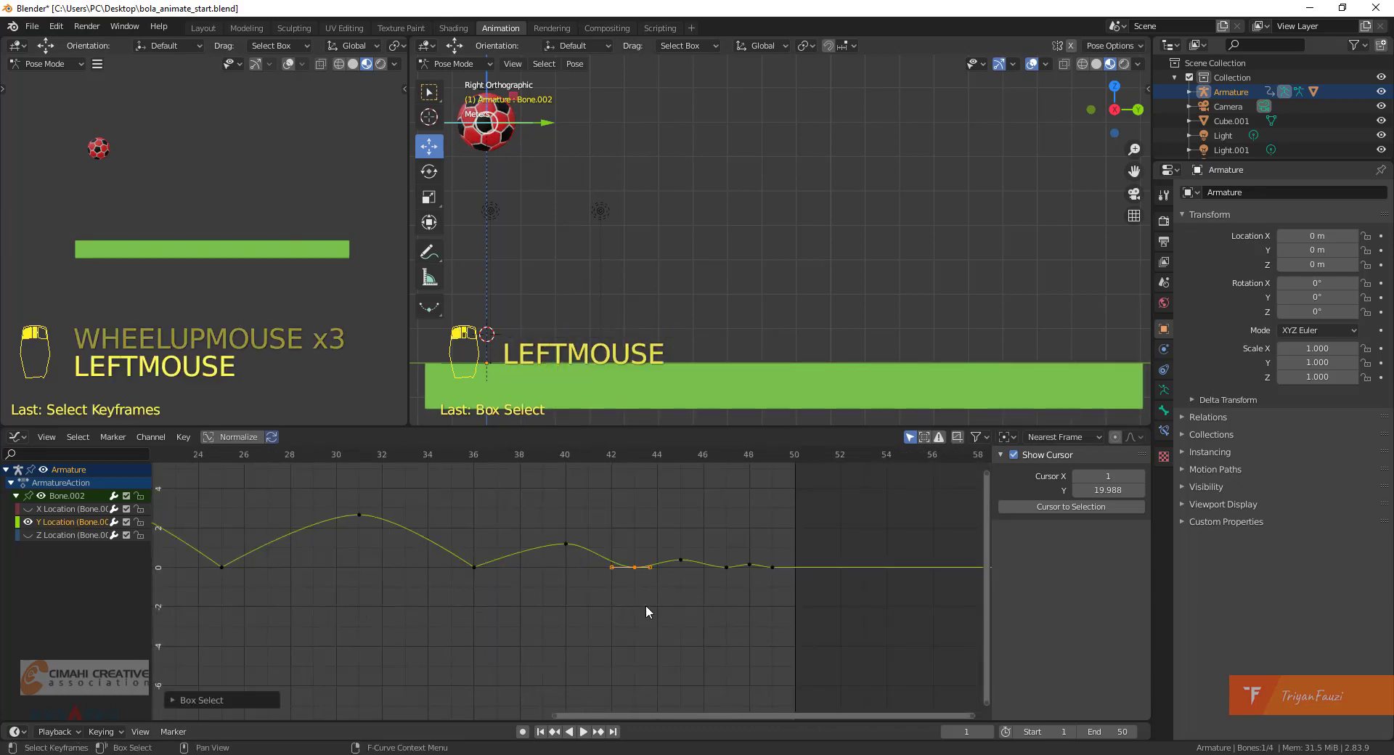
key(s)
key(s)
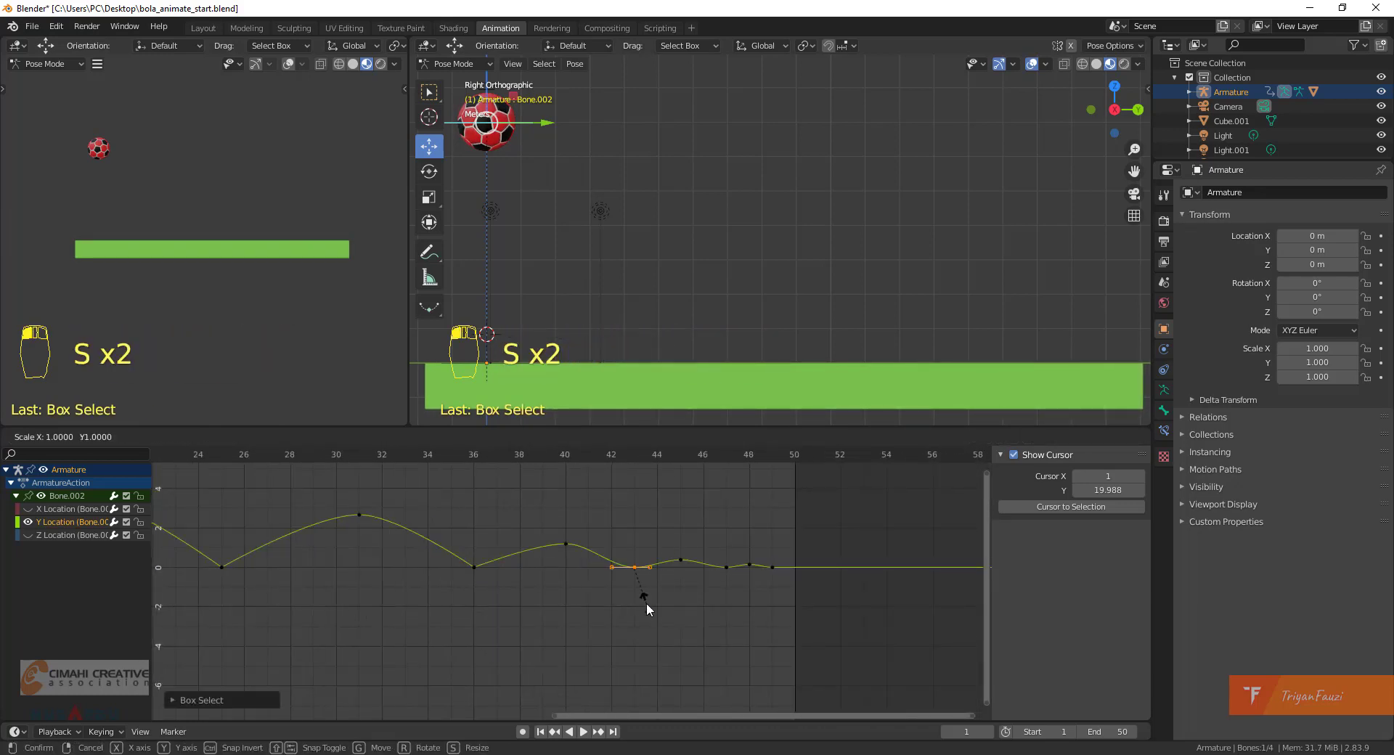
key(0)
key(Return)
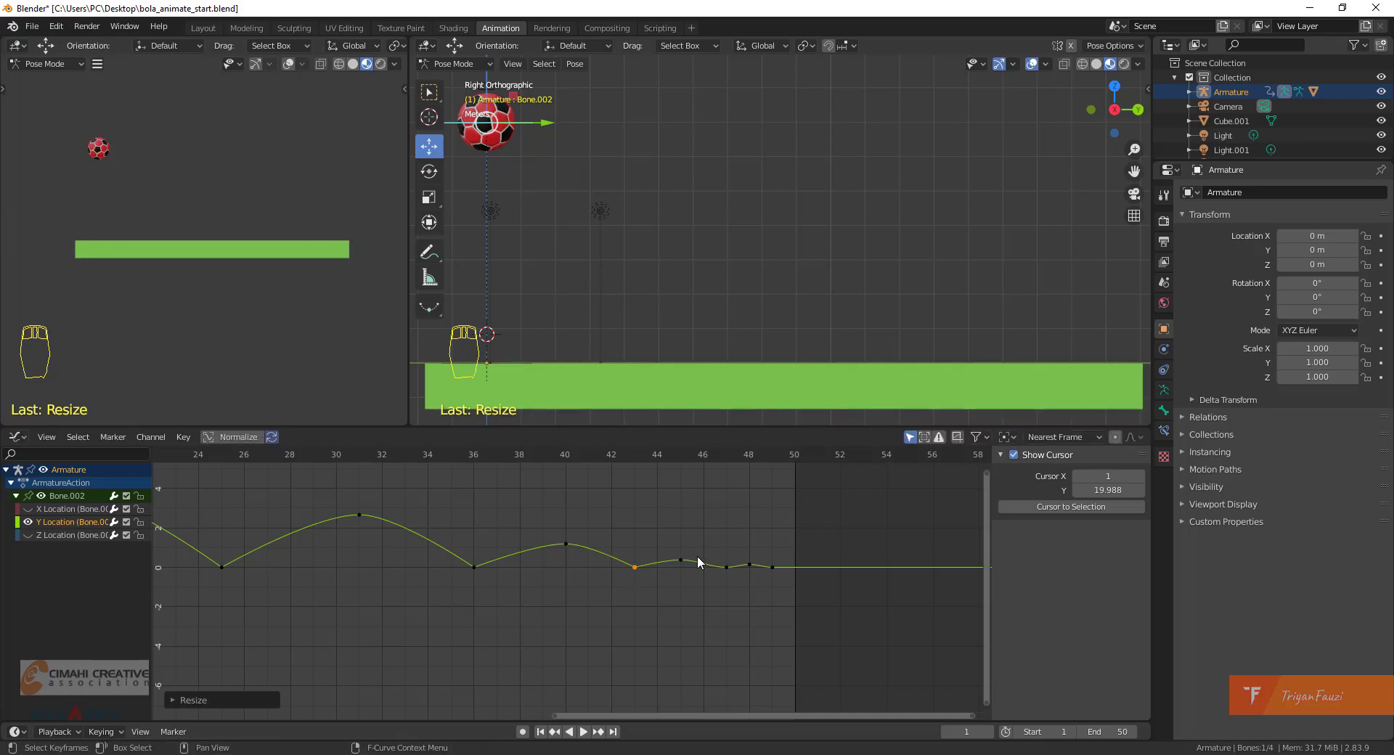
Collapse the handles of the last two Y Location ground-contact keyframes, at frames 47 and 49, with a scale of 0.
click(716, 566)
drag(709, 554, 730, 601)
key(s)
key(s)
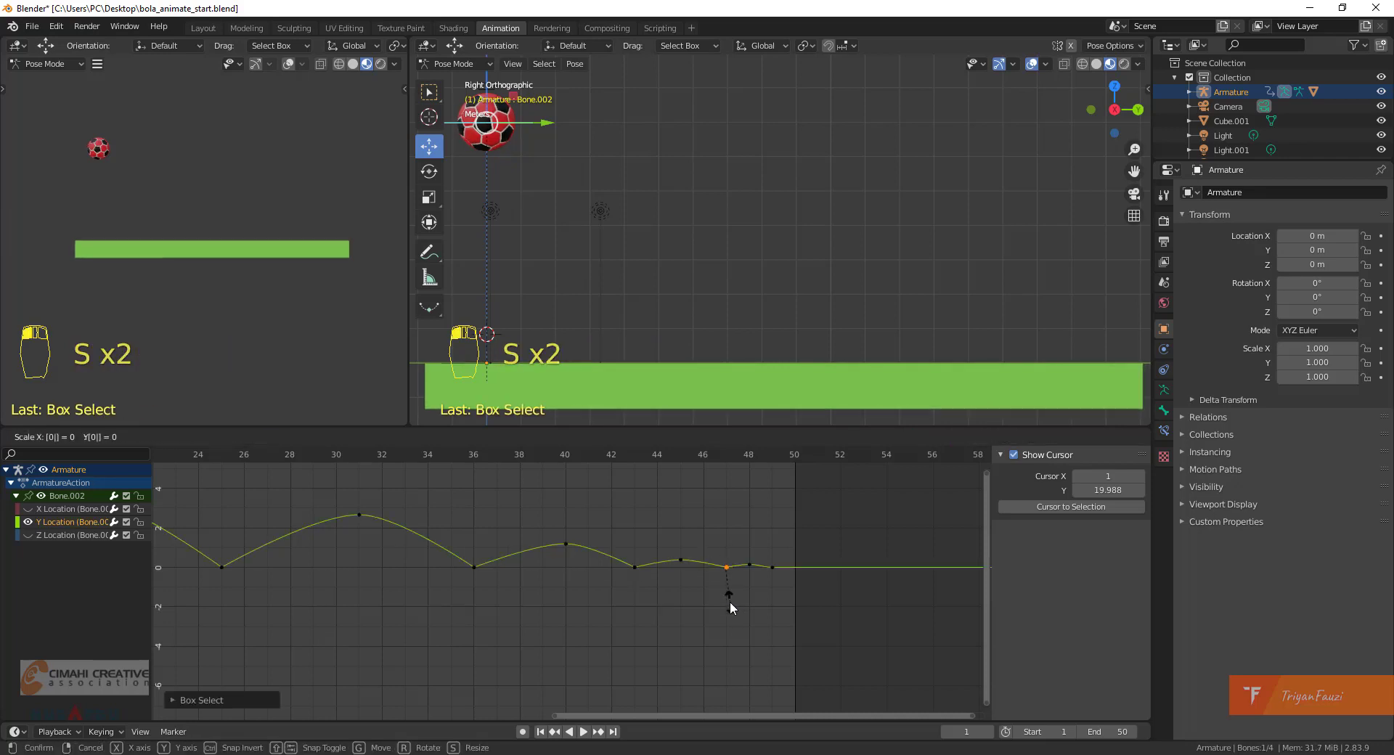
key(0)
key(Return)
drag(768, 546, 800, 602)
key(s)
key(s)
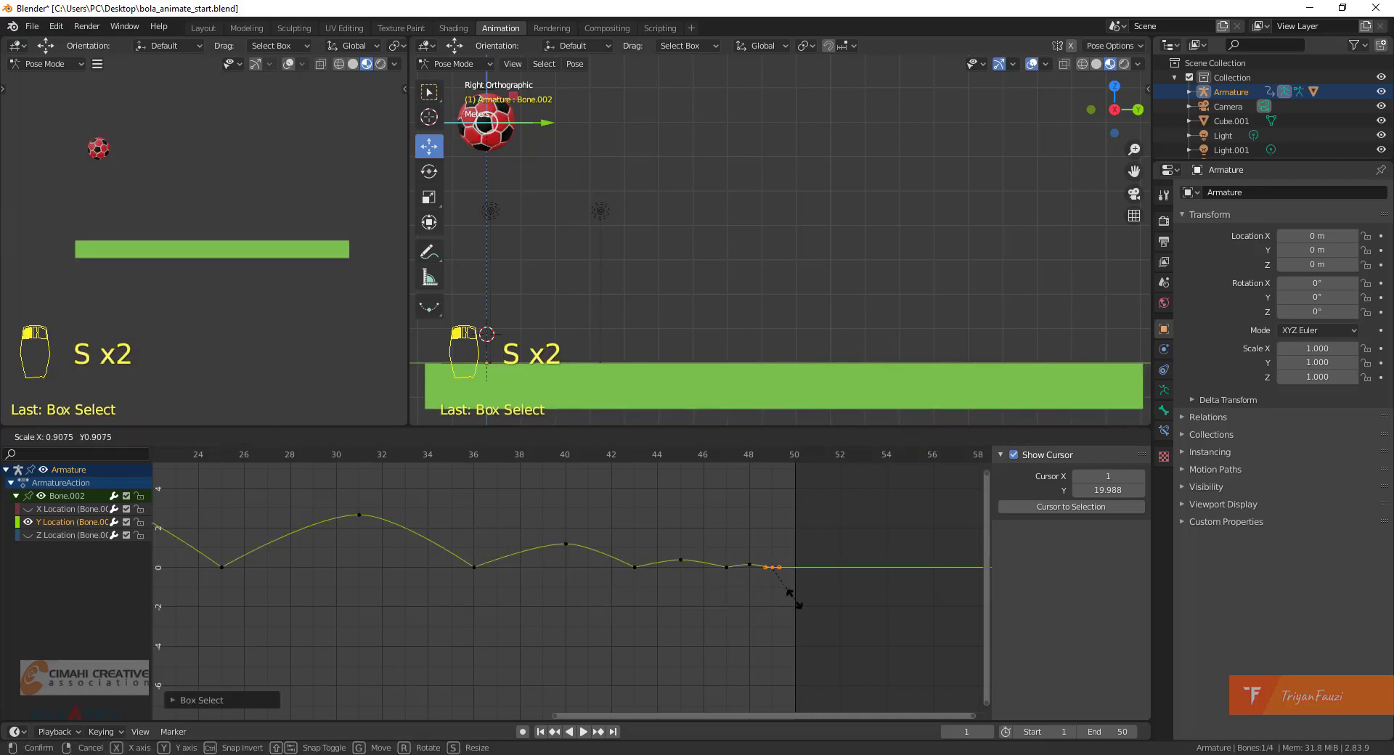
key(Return)
Lengthen the handles of the frame 1 keyframe on the Y Location curve to about twice their size.
scroll(562, 607, down, 9)
middle_drag(312, 599, 519, 576)
scroll(509, 576, up, 2)
drag(316, 527, 389, 581)
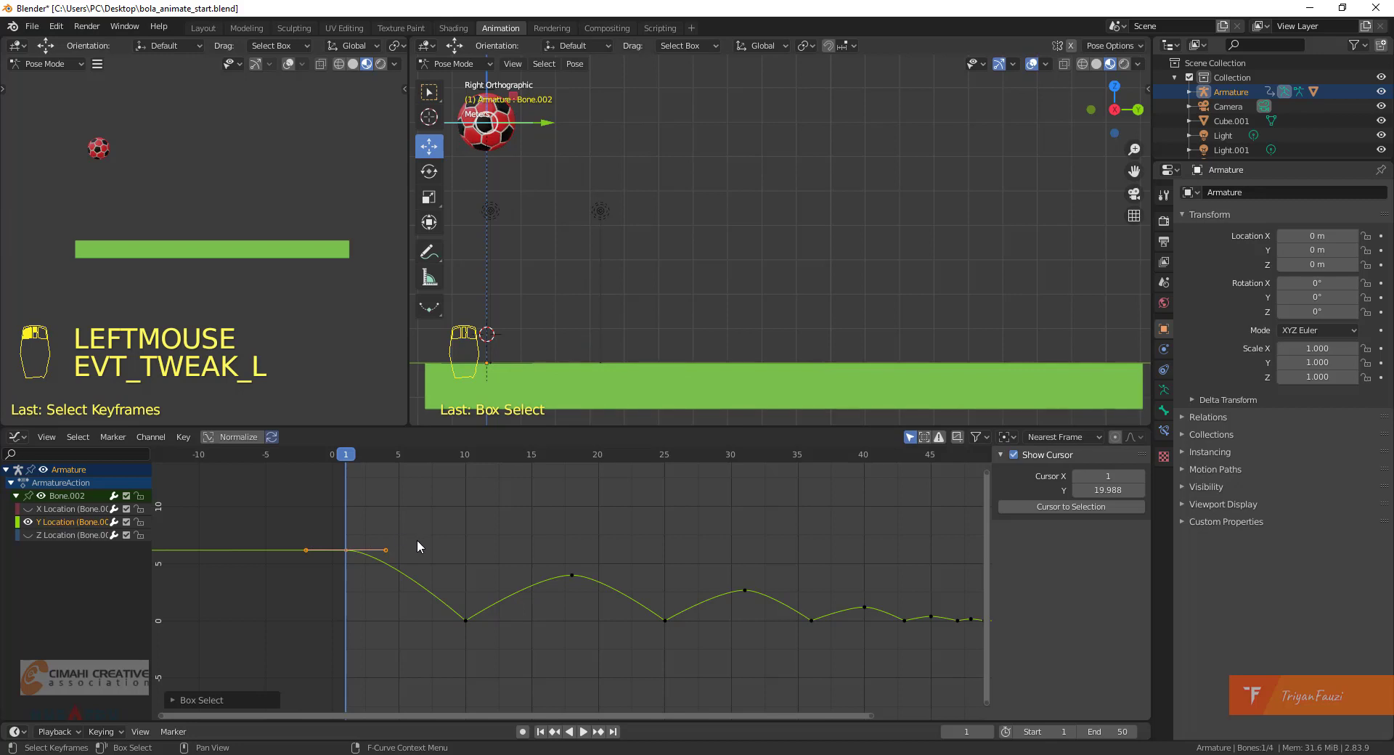
key(s)
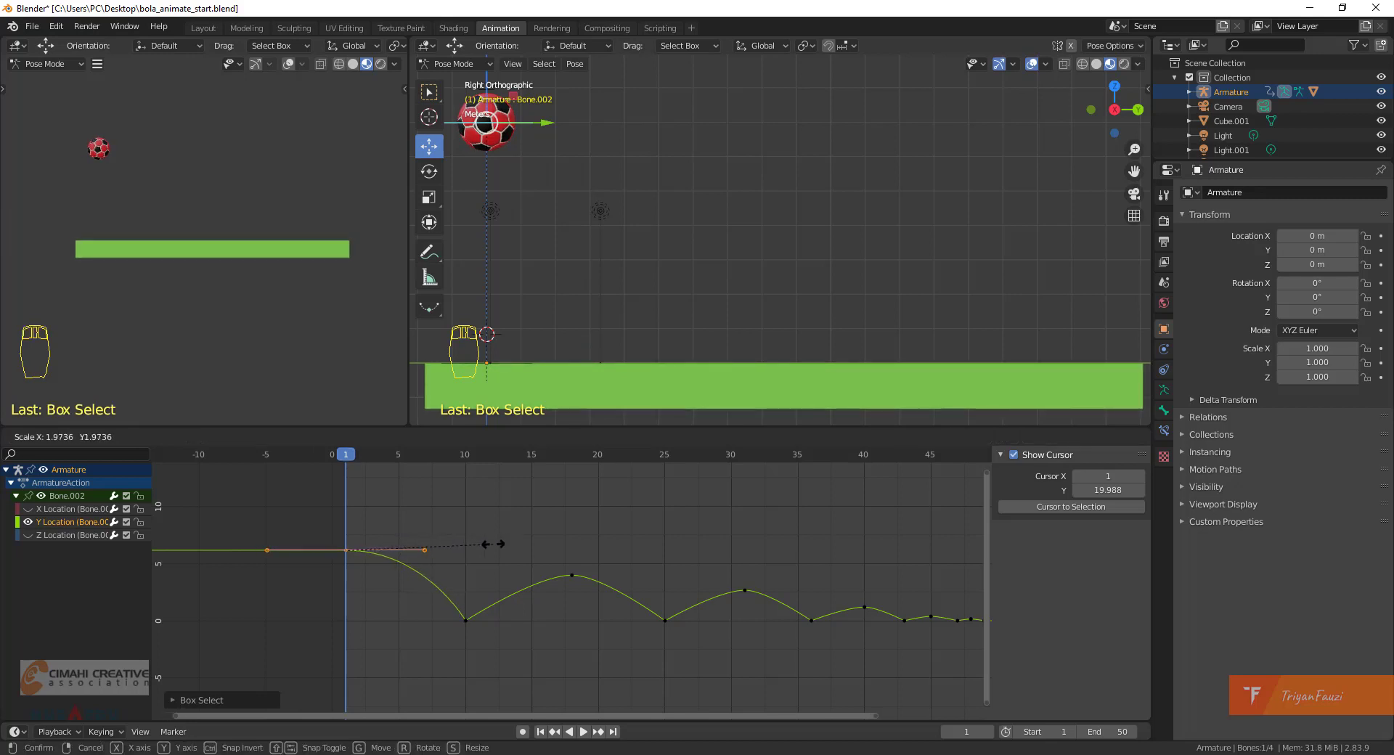
click(496, 543)
Scale up the handles of the Y Location peak keyframes at frames 18 and 31 to round the bounce arcs.
drag(547, 544, 613, 610)
key(s)
key(s)
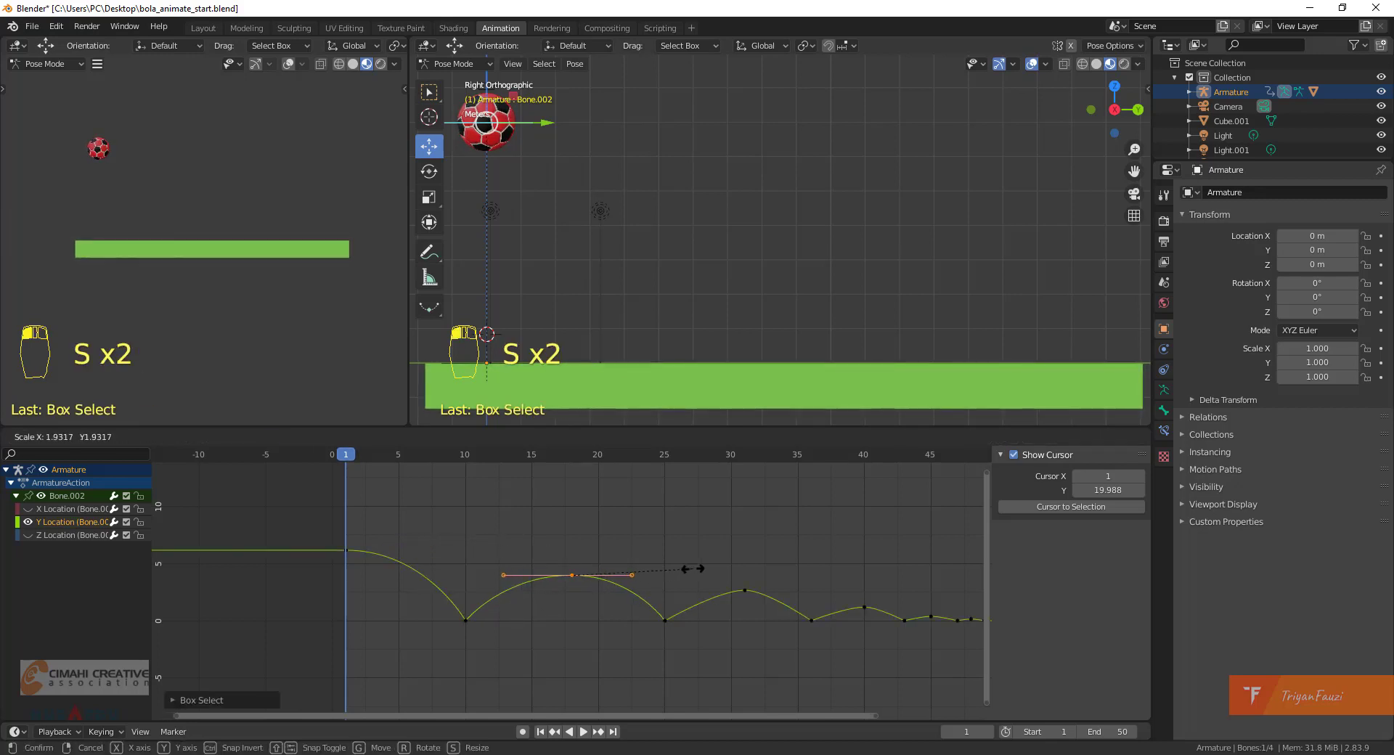
click(719, 573)
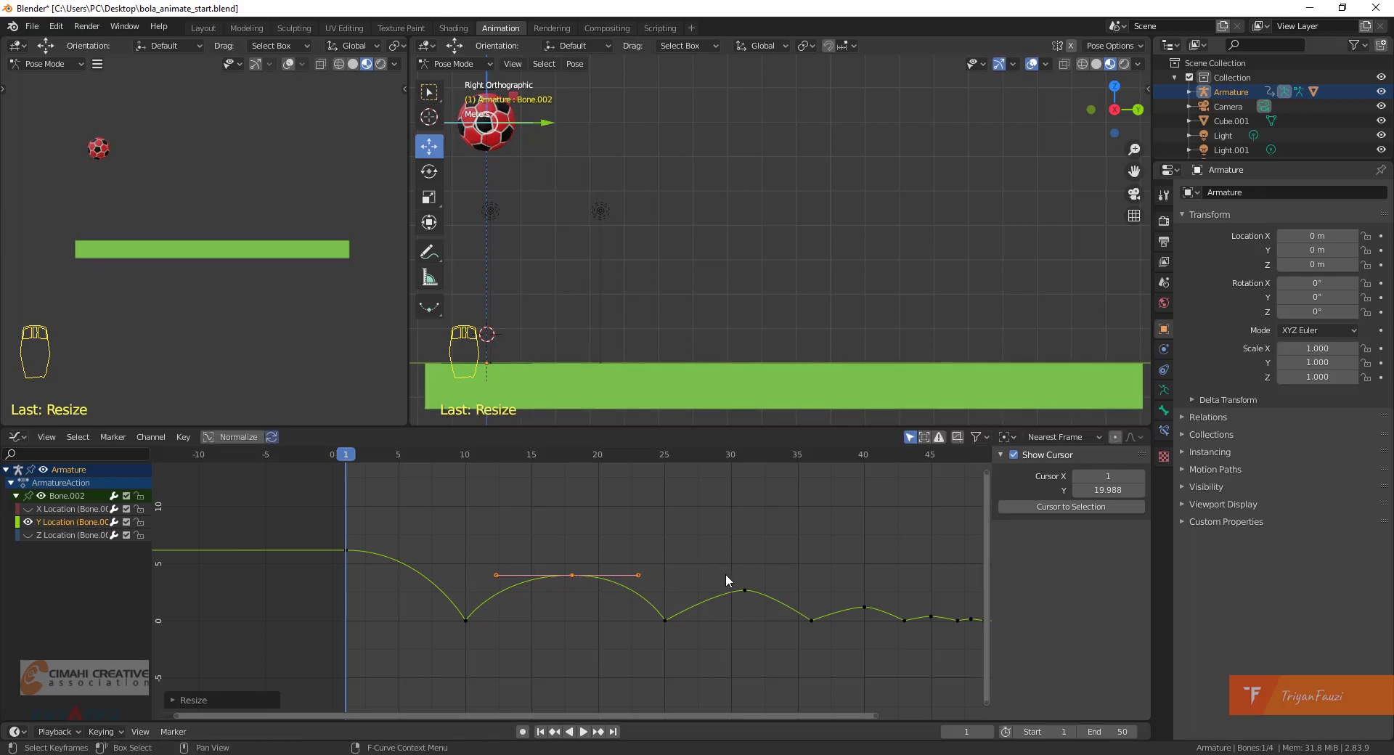
click(748, 592)
key(s)
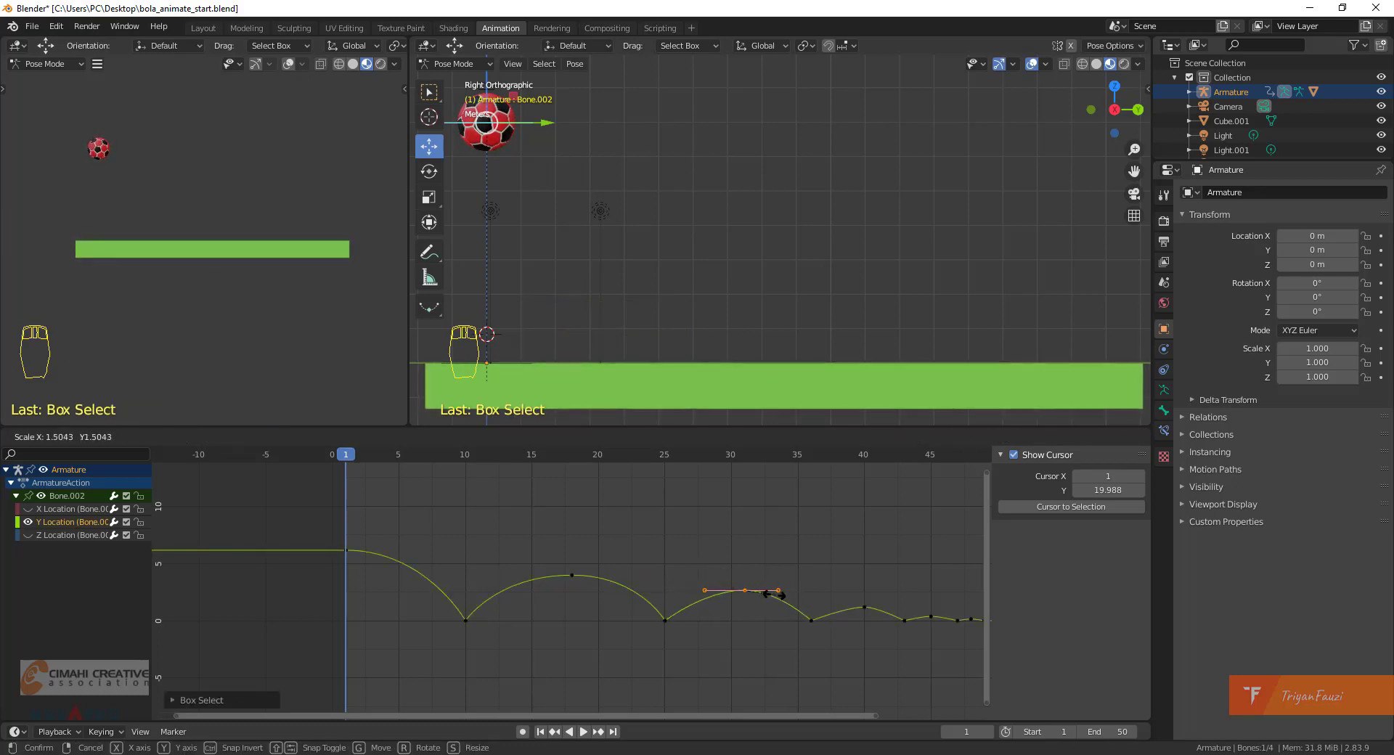
click(799, 599)
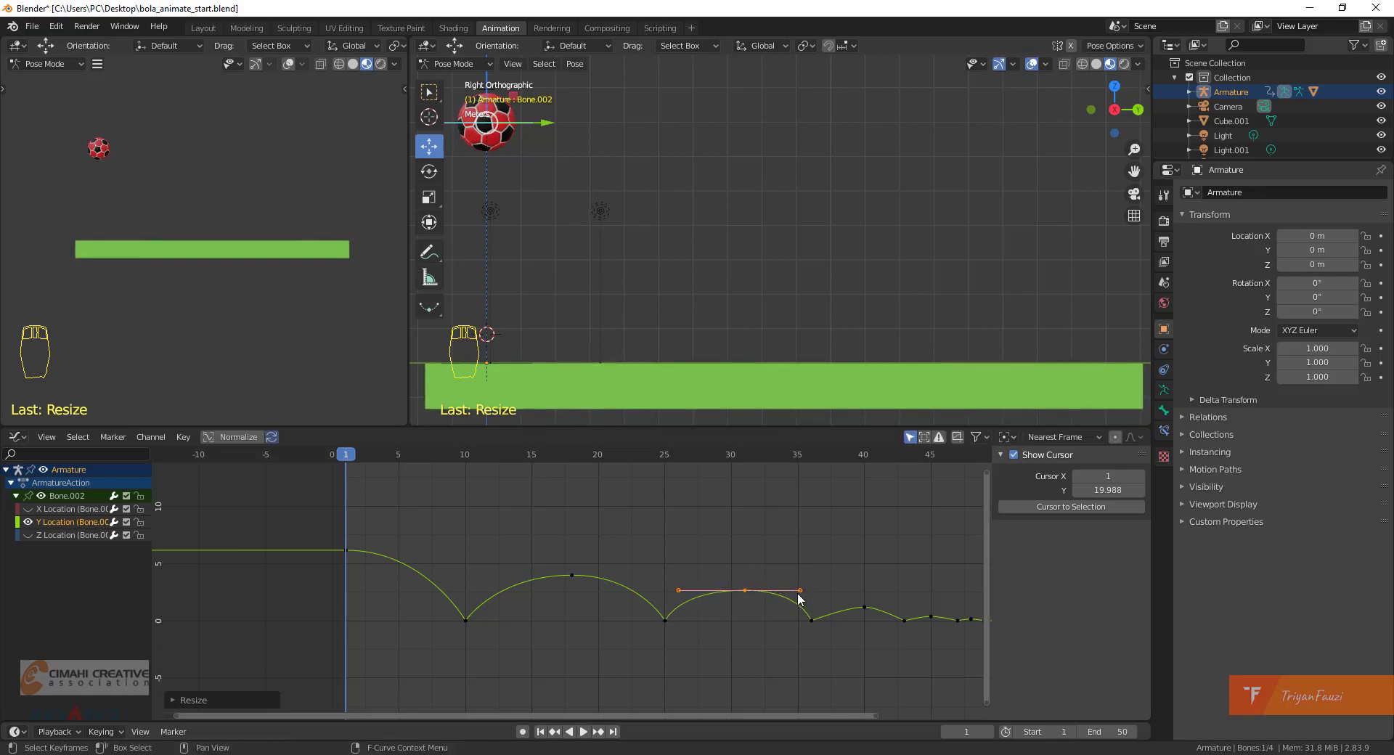
Scale up the handles of the Y Location peak keyframes at frames 40 and 45 to widen the smaller arcs.
drag(850, 586, 942, 625)
key(s)
click(911, 591)
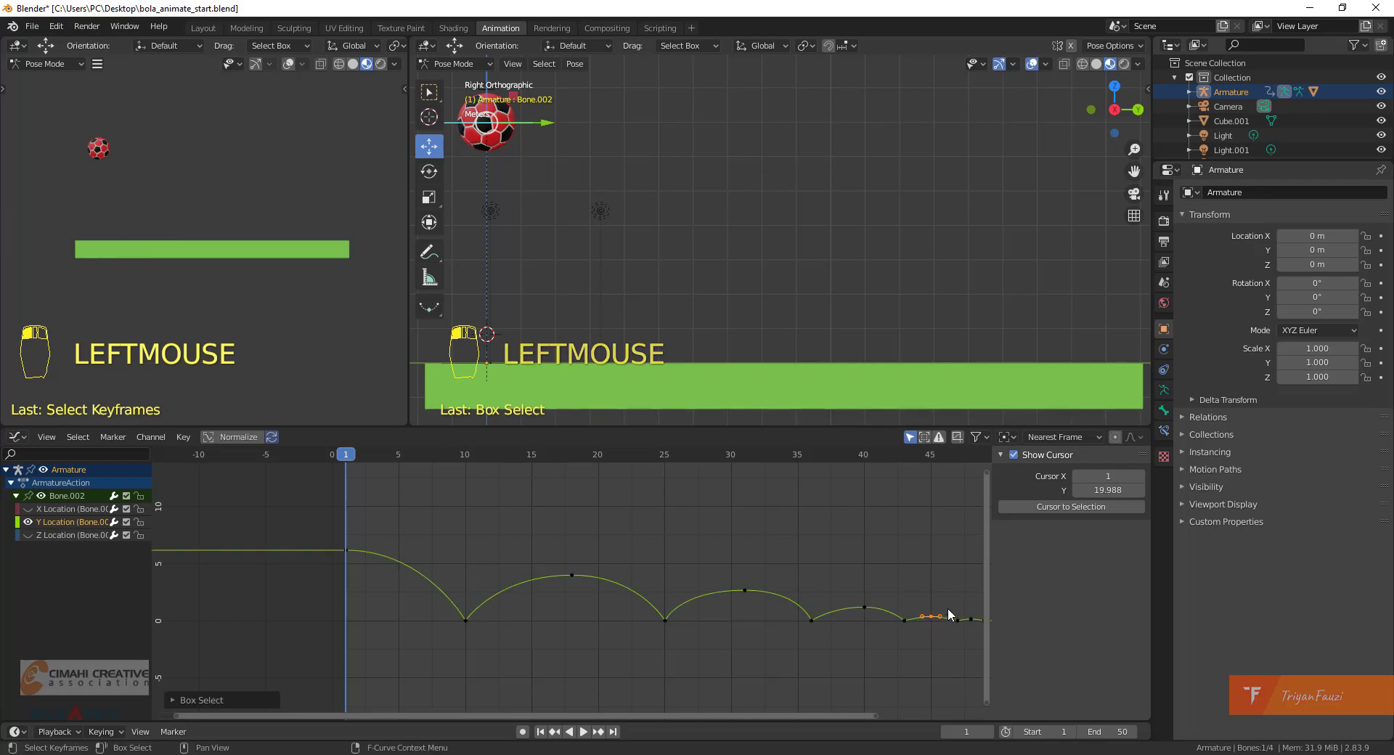
key(s)
key(s)
click(951, 608)
Scale up the handles of the final small peak keyframe at frame 48 on the Y Location curve.
middle_drag(963, 609, 841, 598)
scroll(895, 607, up, 4)
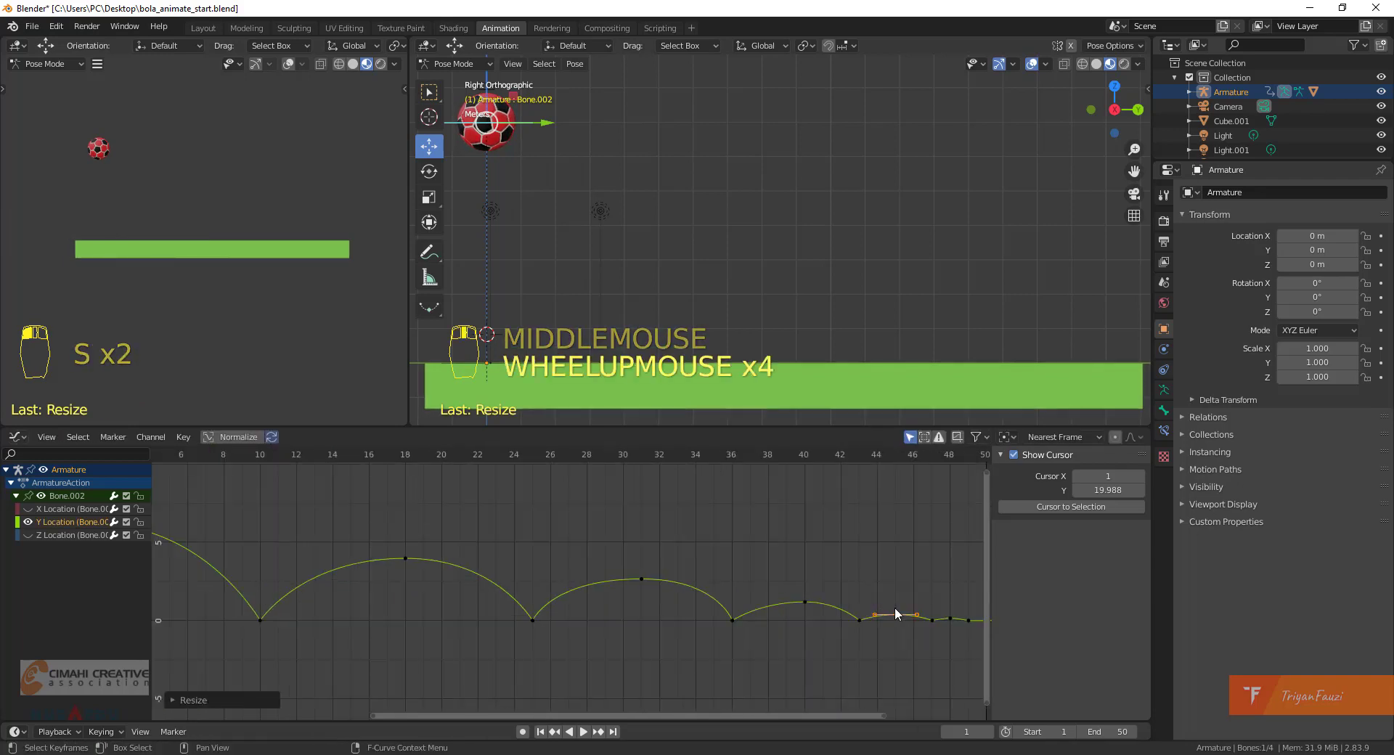
click(948, 604)
drag(951, 620, 960, 615)
key(s)
key(s)
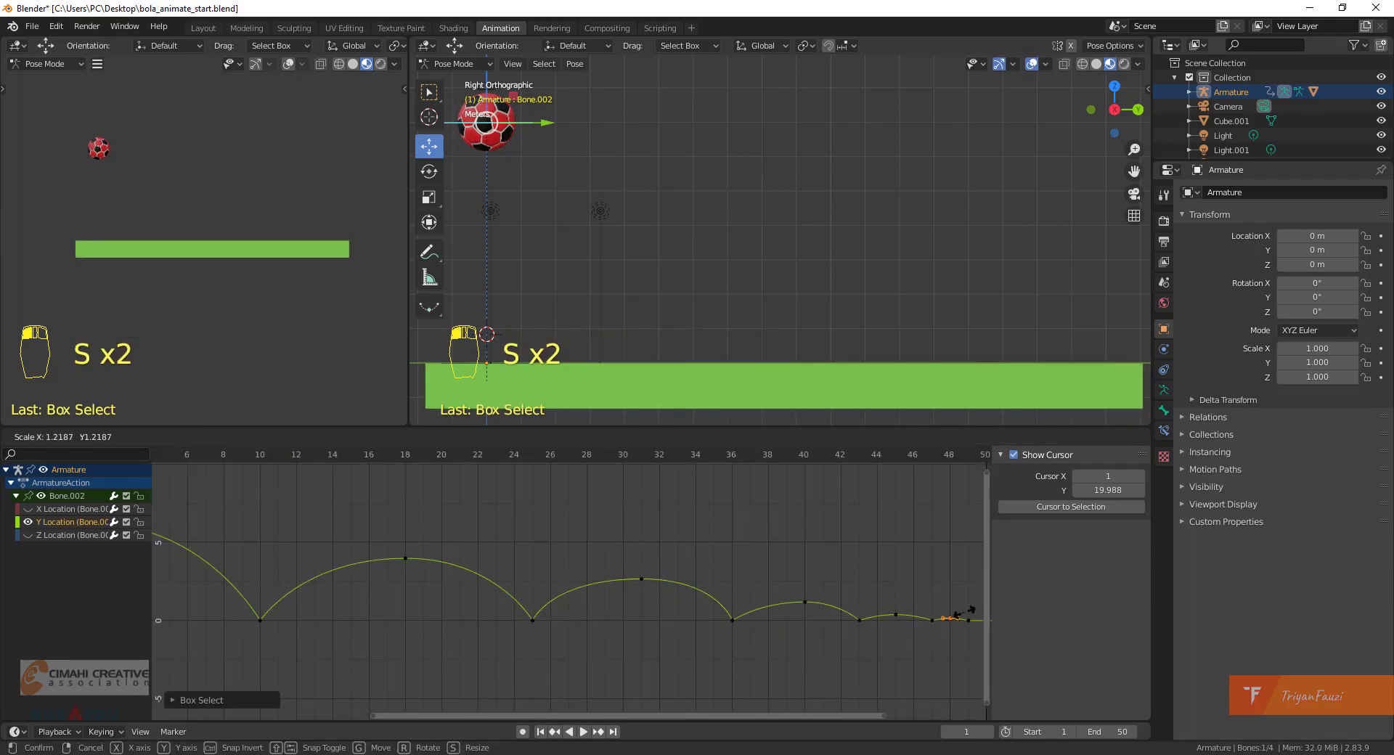
click(921, 594)
Frame all Y Location keyframes in the Graph Editor to examine the bounce arcs, and clear the selection.
scroll(725, 565, down, 8)
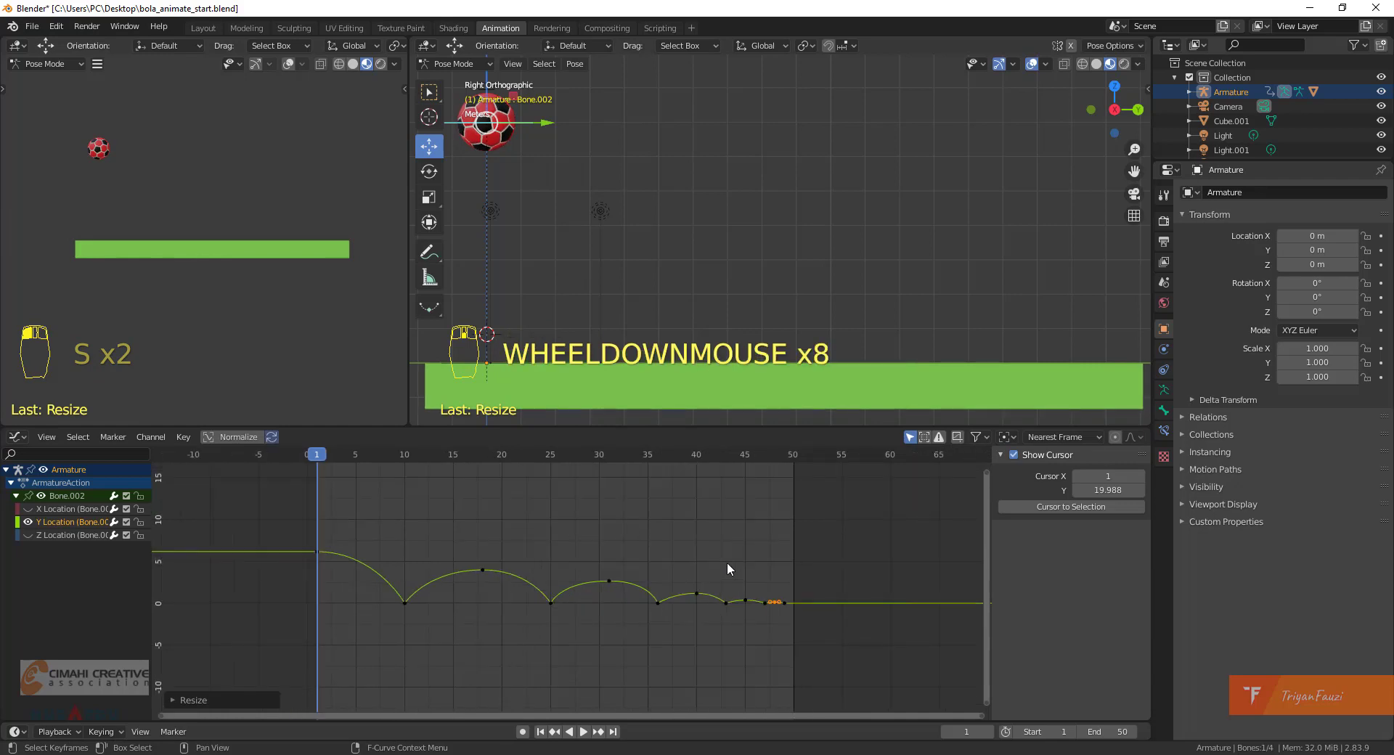
key(a)
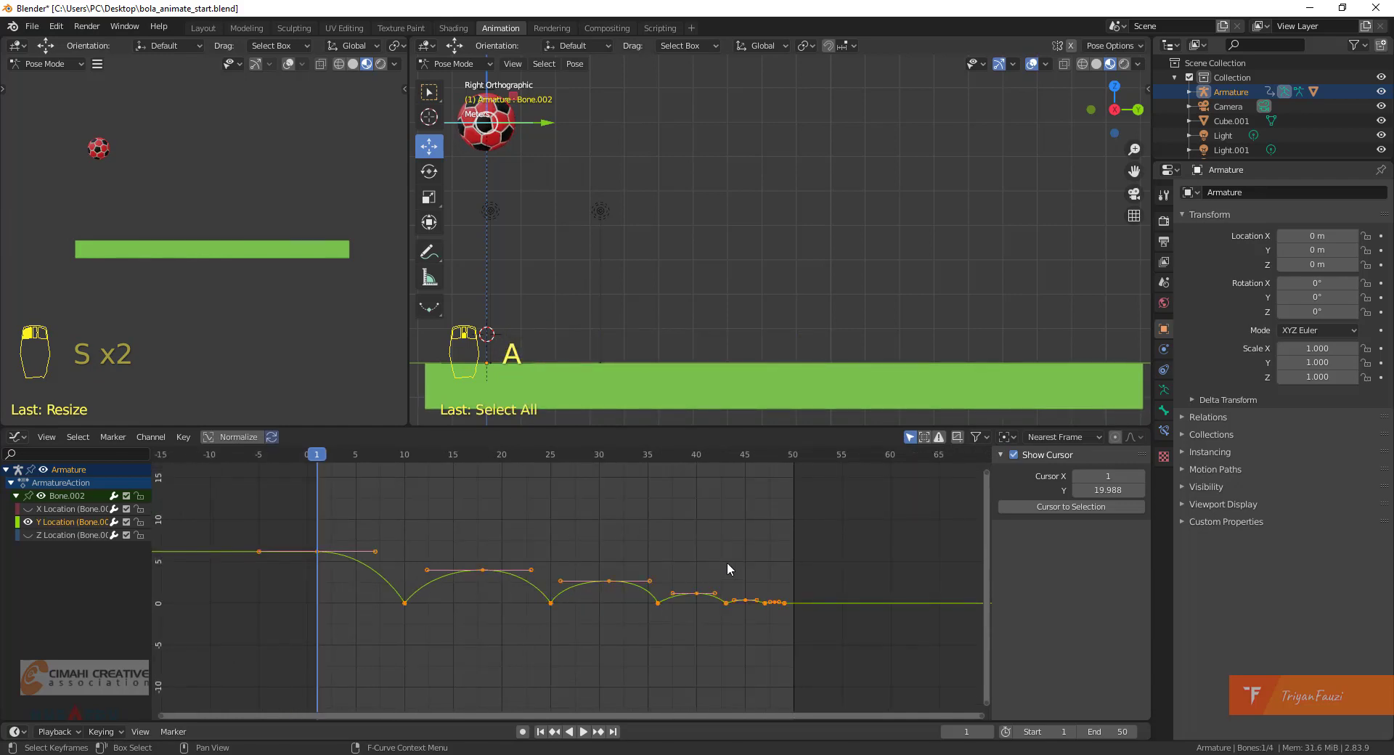
key(KP_Decimal)
scroll(726, 559, down, 2)
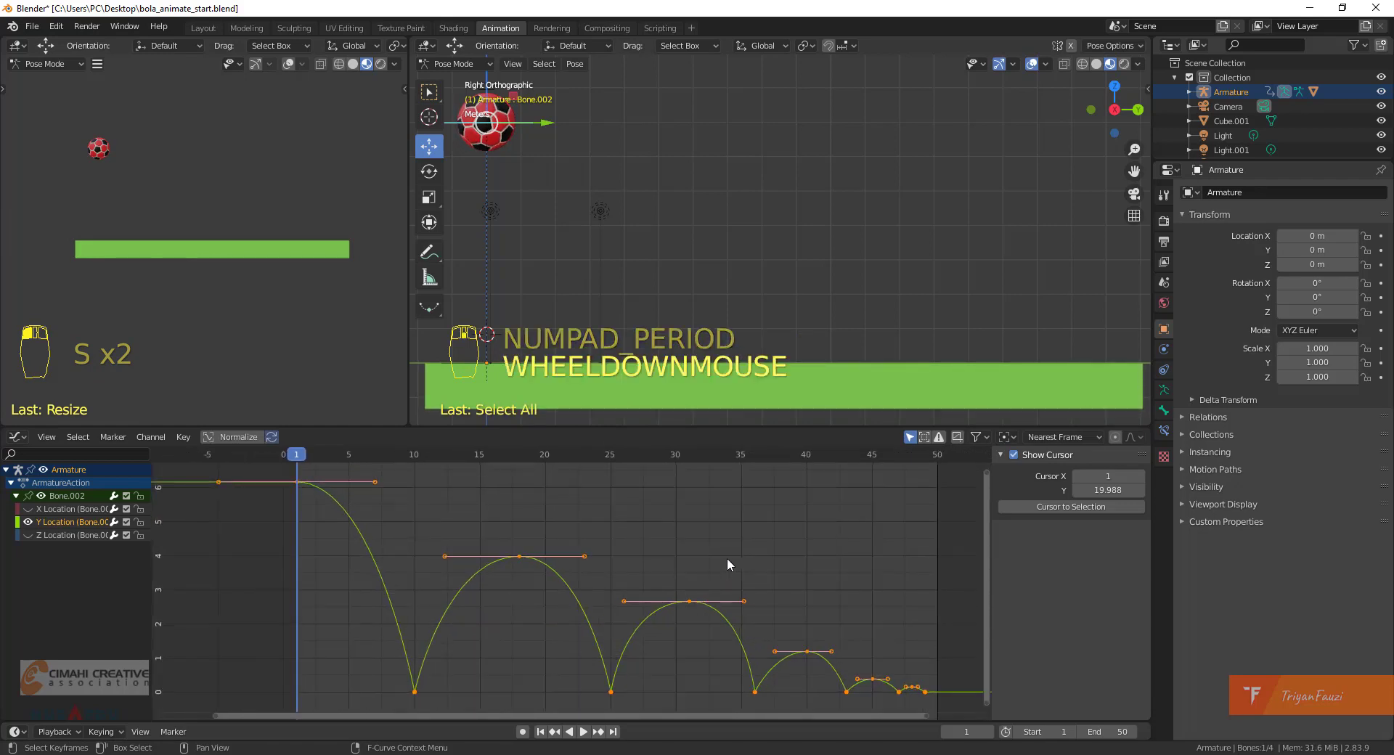
middle_drag(731, 570, 704, 566)
click(638, 539)
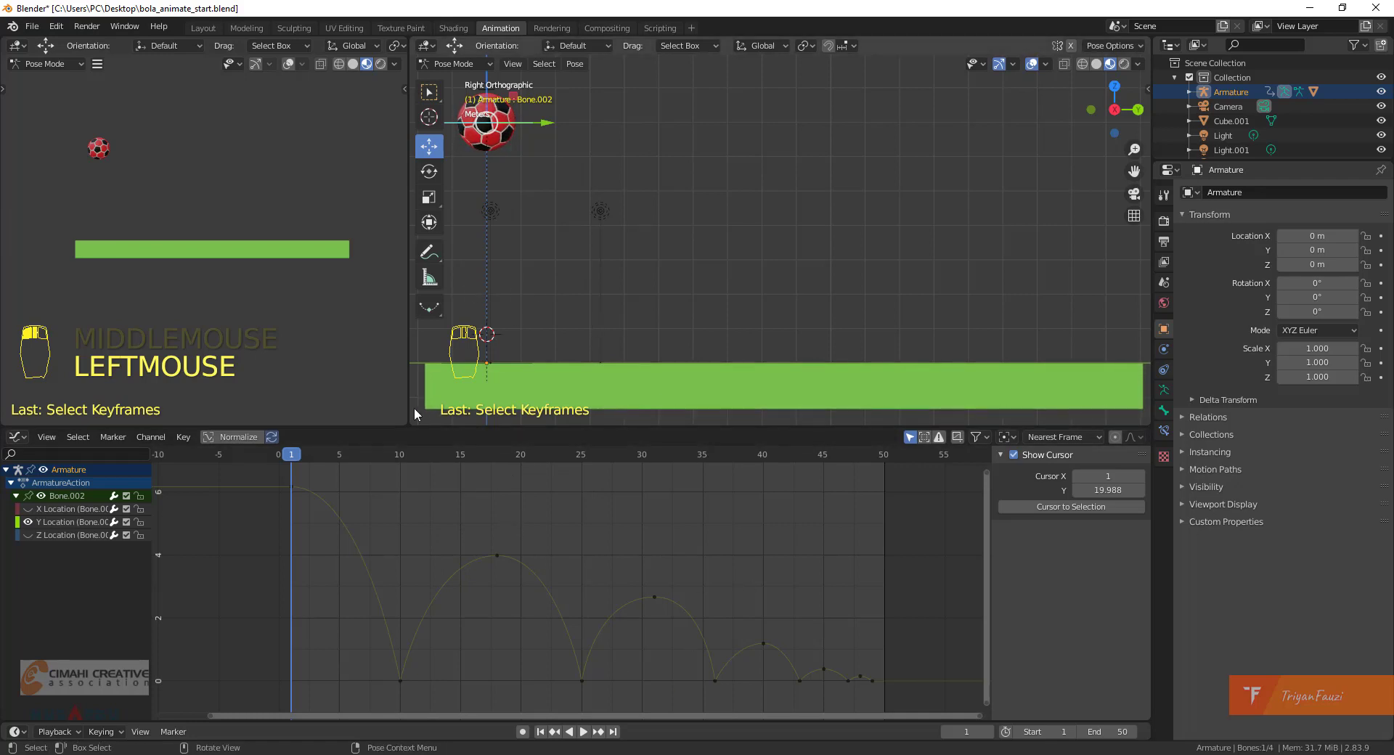
Play the animation to check the reshaped bounces, and switch to the browser to compare with the reference sketch.
key(space)
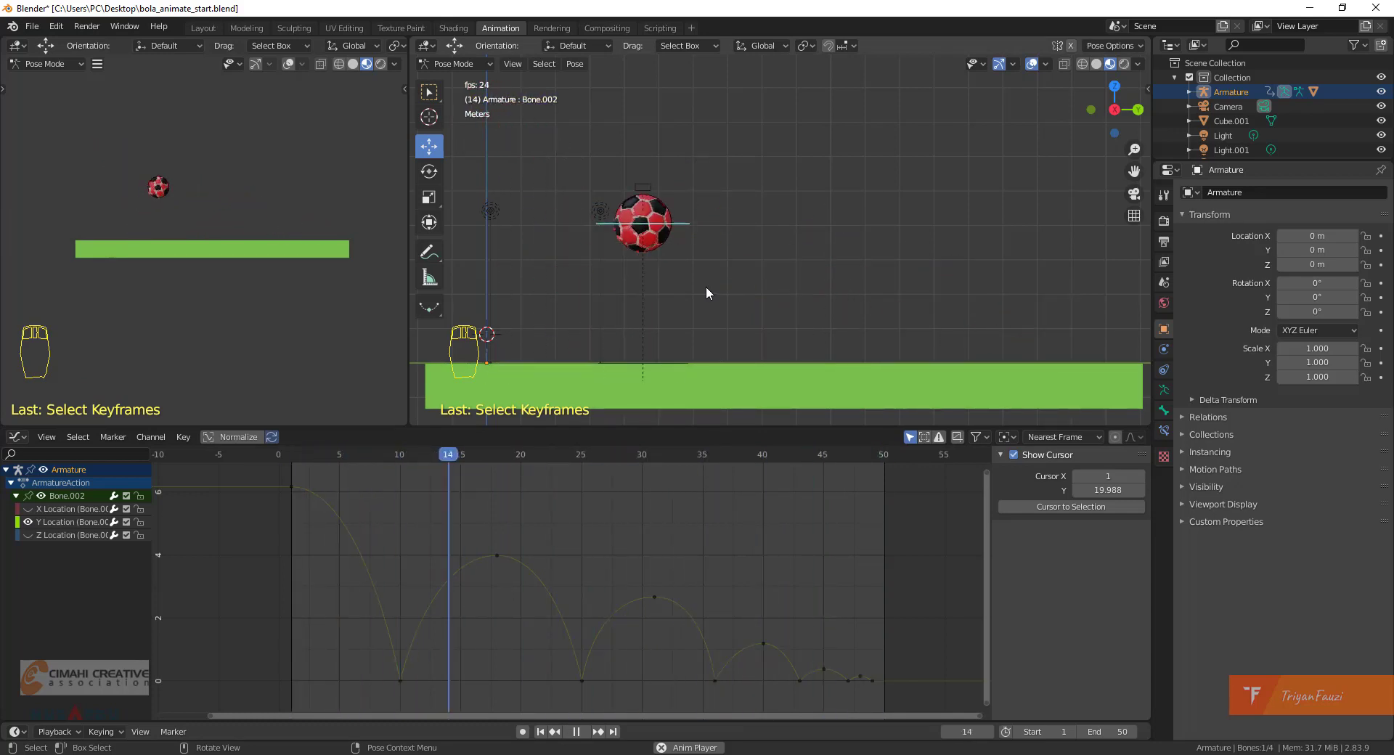
key(space)
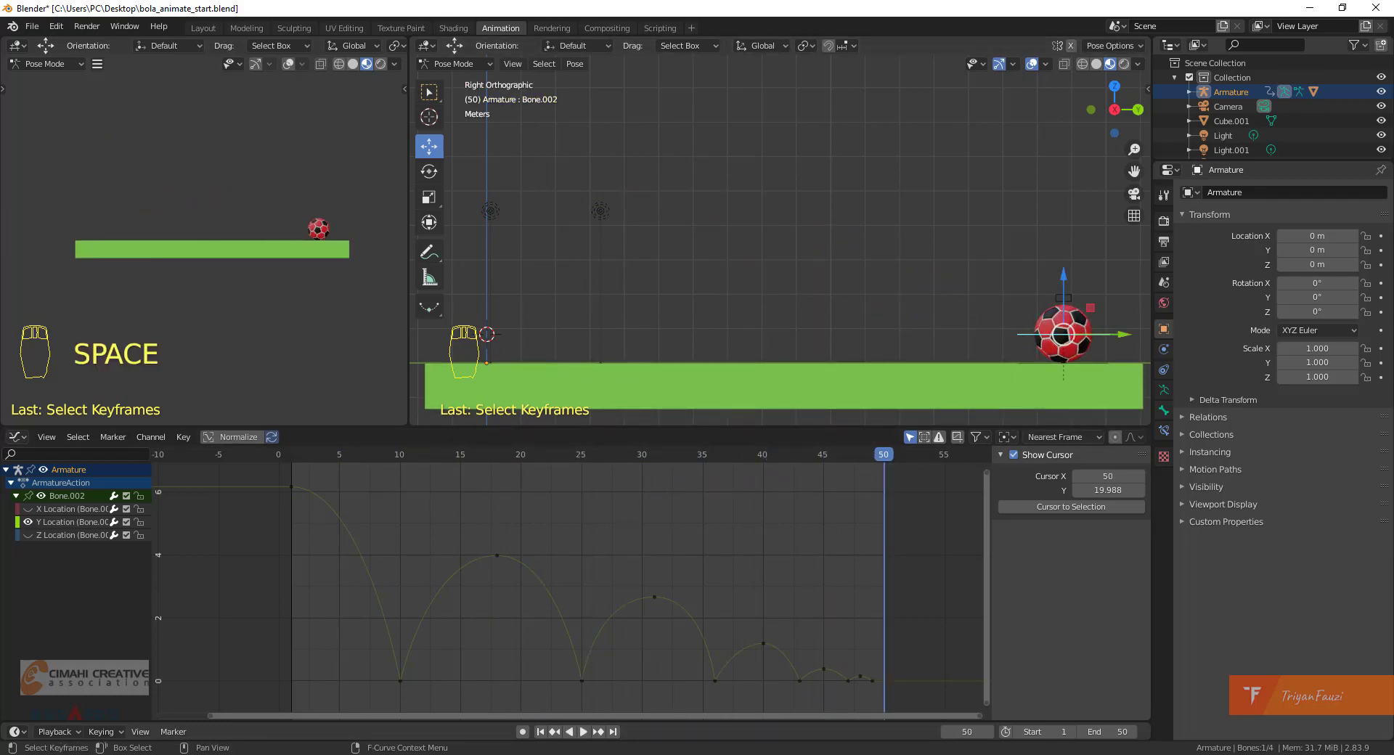
key(alt+Tab)
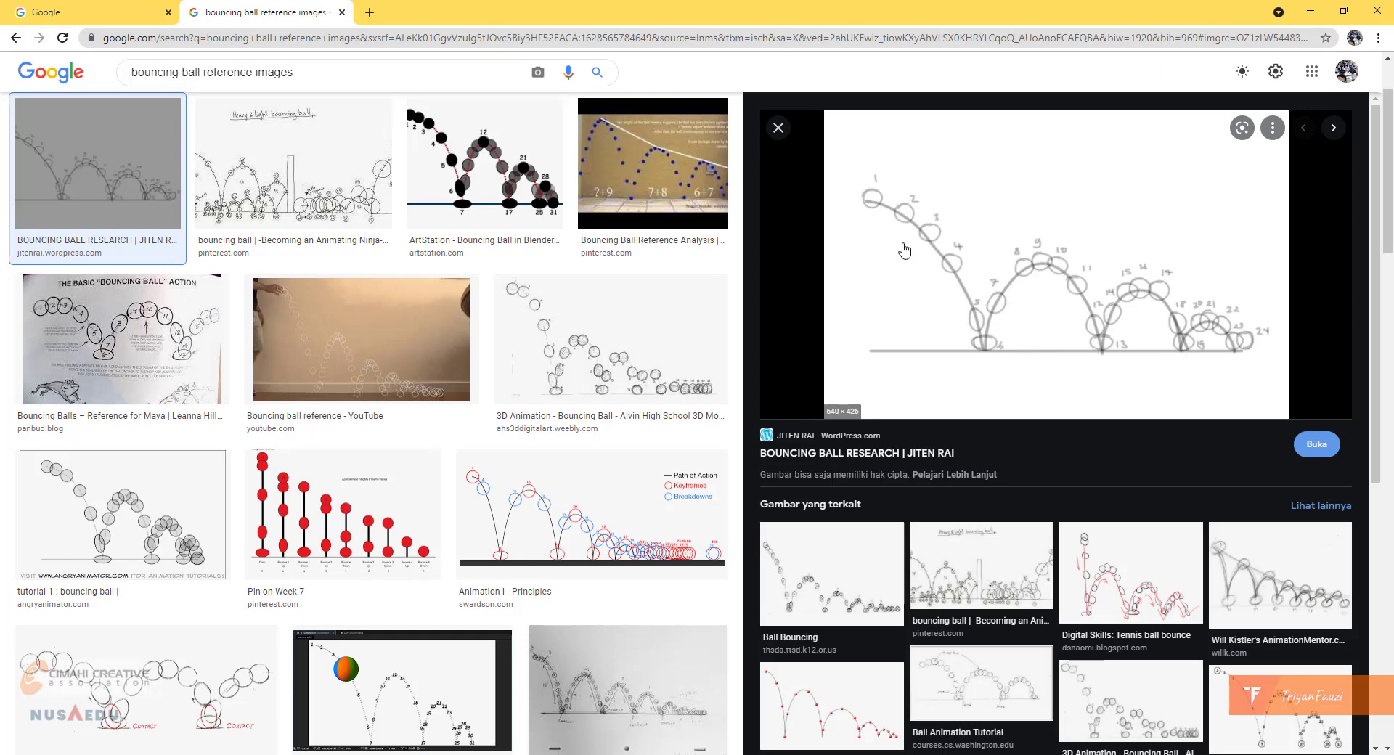
Switch back to Blender, go to frame 1, and select the ball's main control bone.
click(1312, 14)
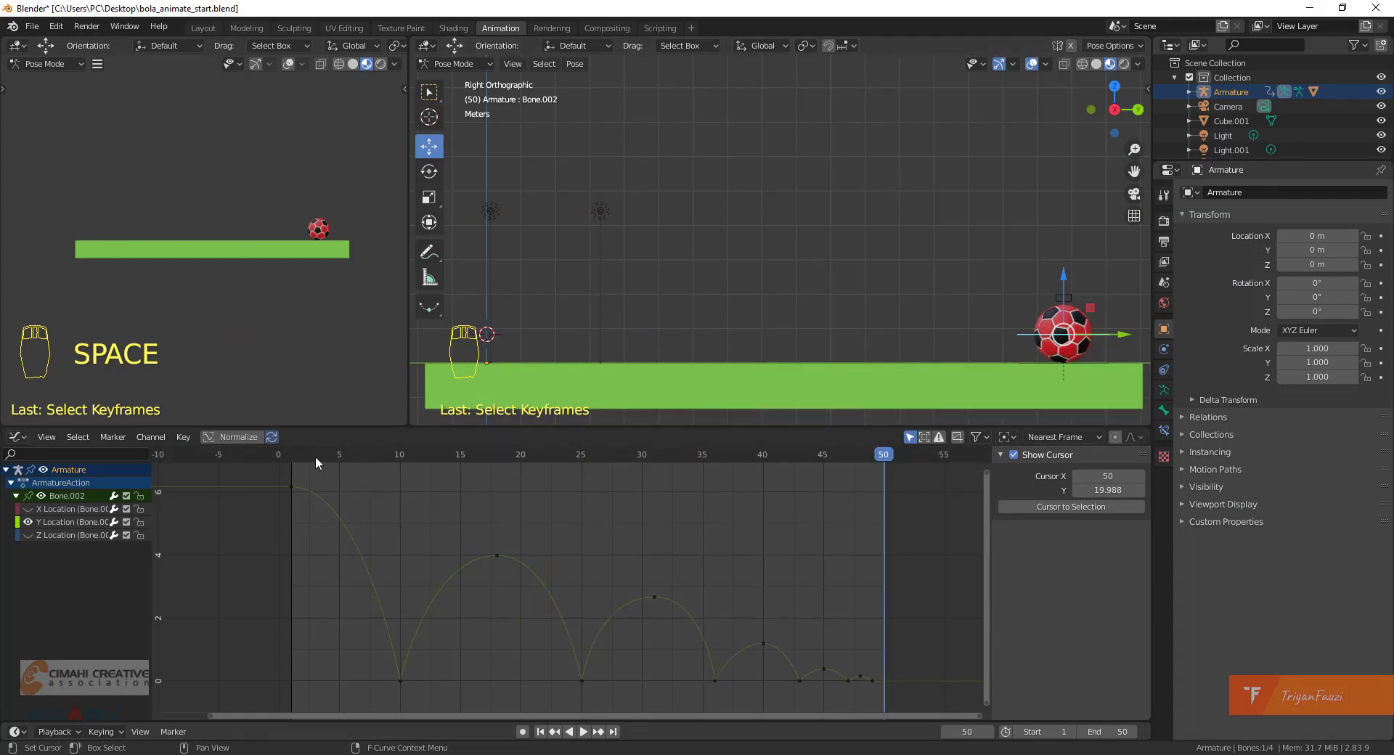
click(292, 458)
shift+middle_drag(644, 234, 628, 177)
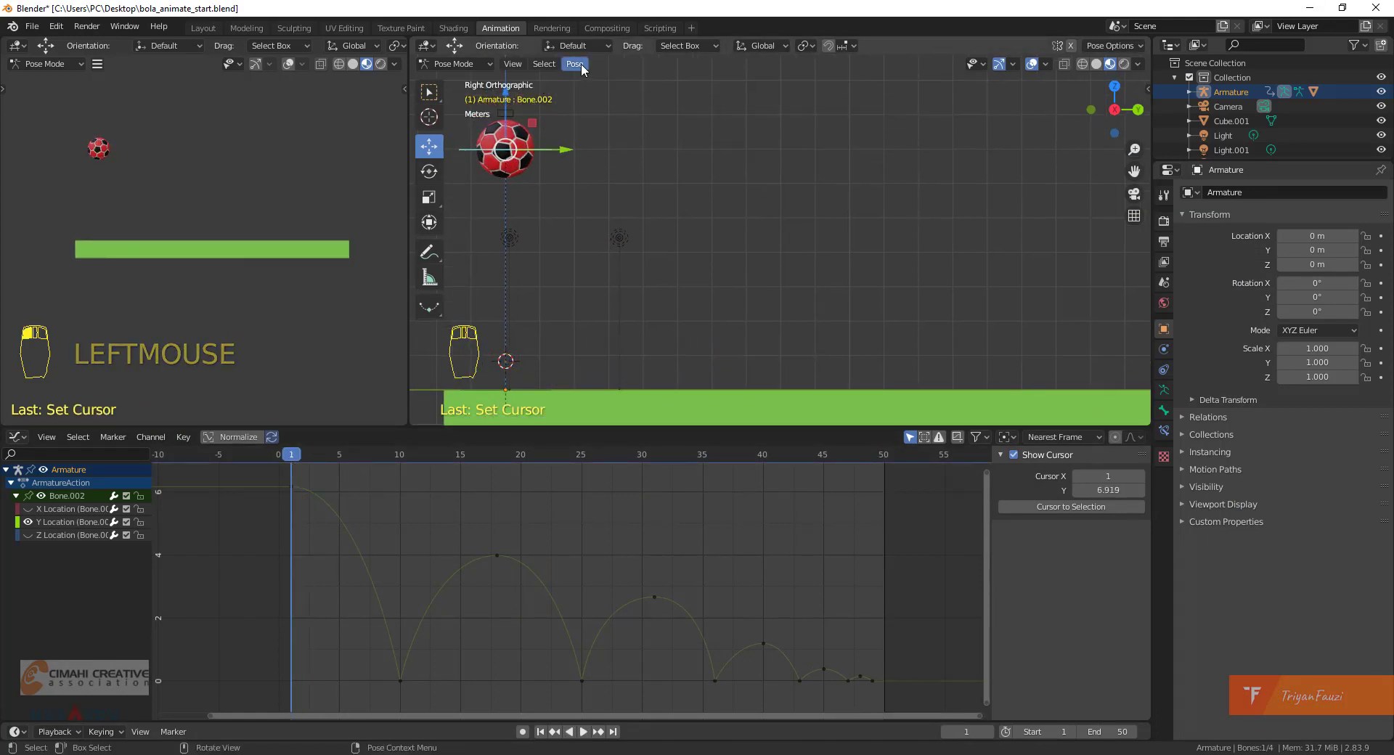
click(711, 216)
click(533, 150)
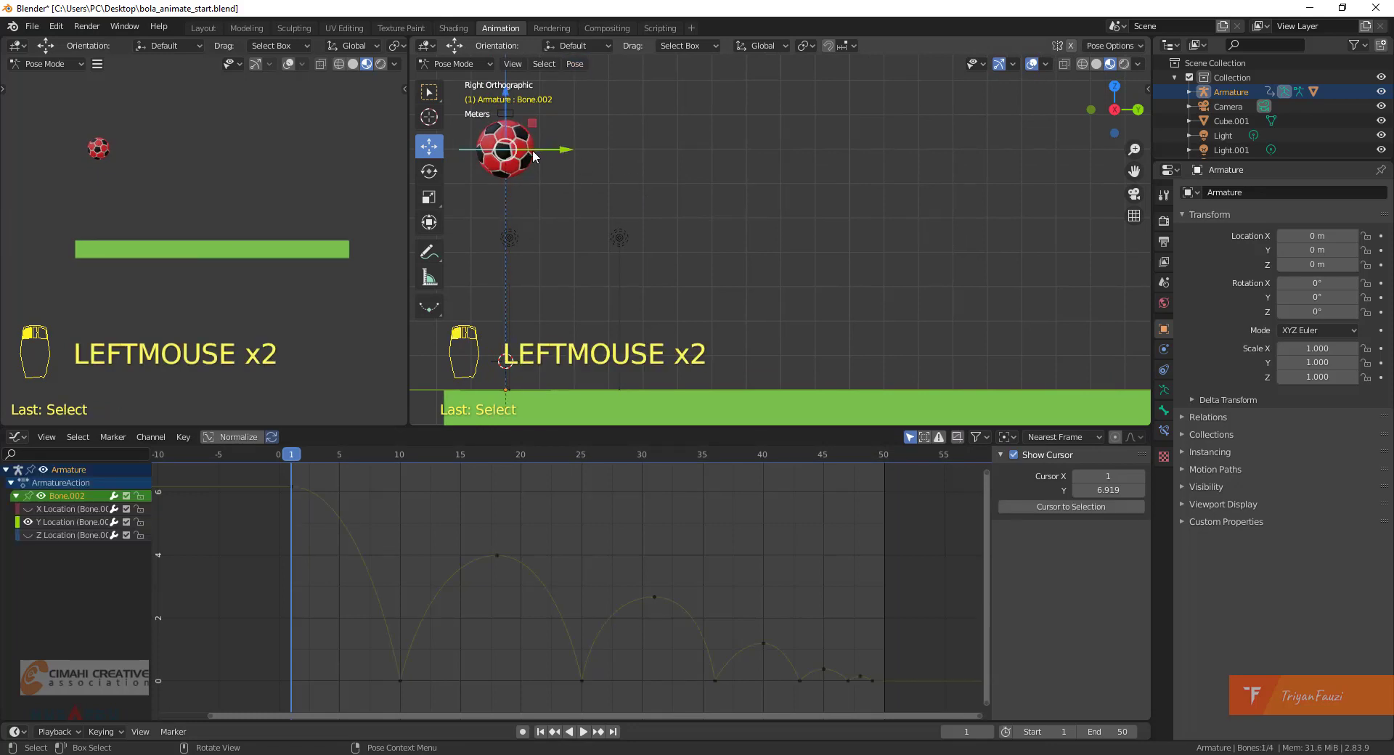
Calculate the main control bone's motion path from frame 1, with the bake location set to Heads.
middle_drag(538, 158, 569, 115)
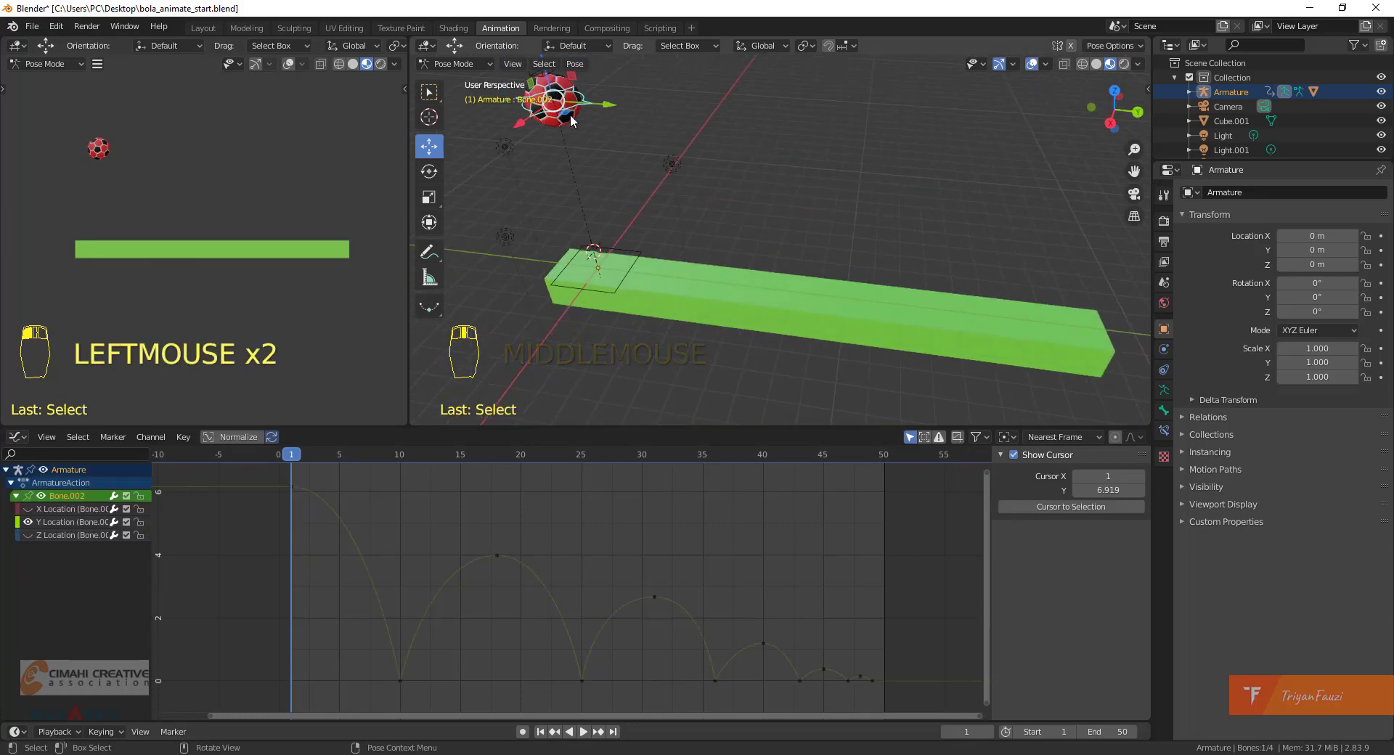
key(KP_1)
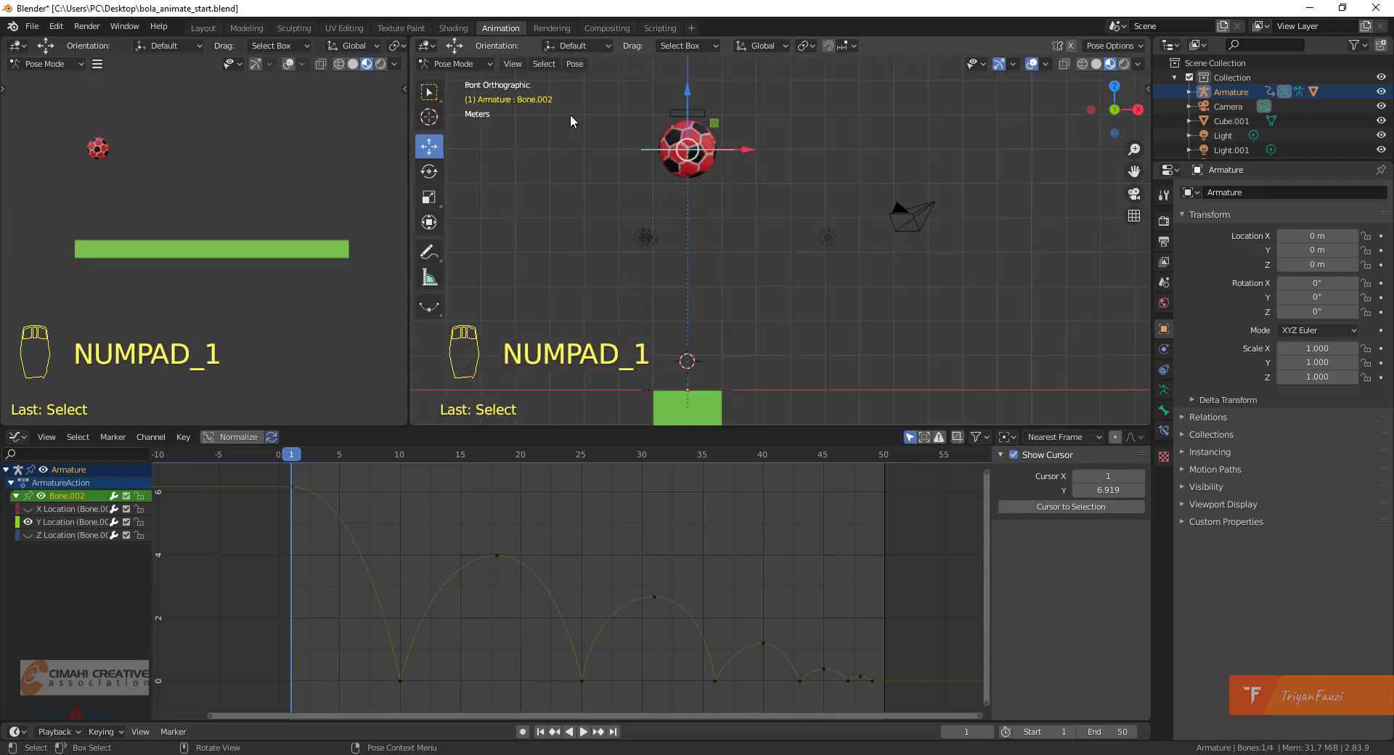
key(KP_3)
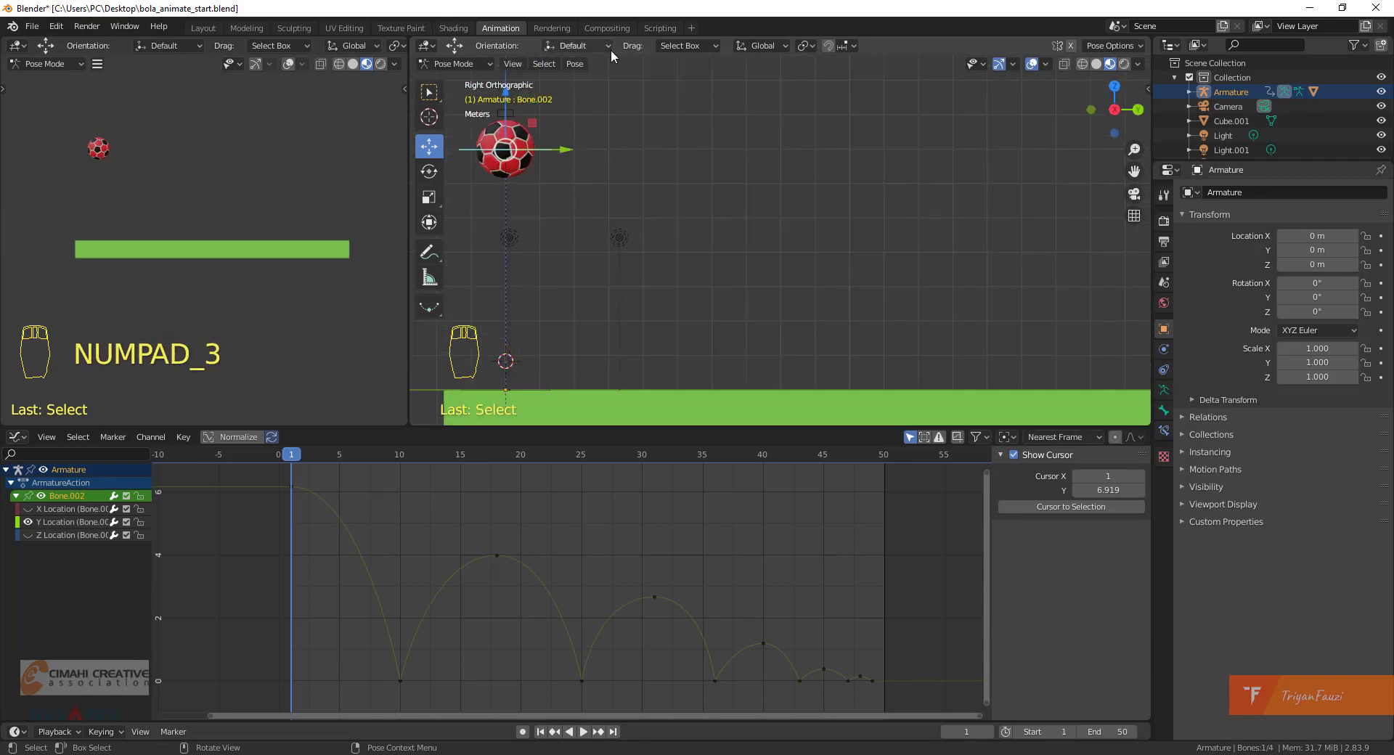
click(575, 64)
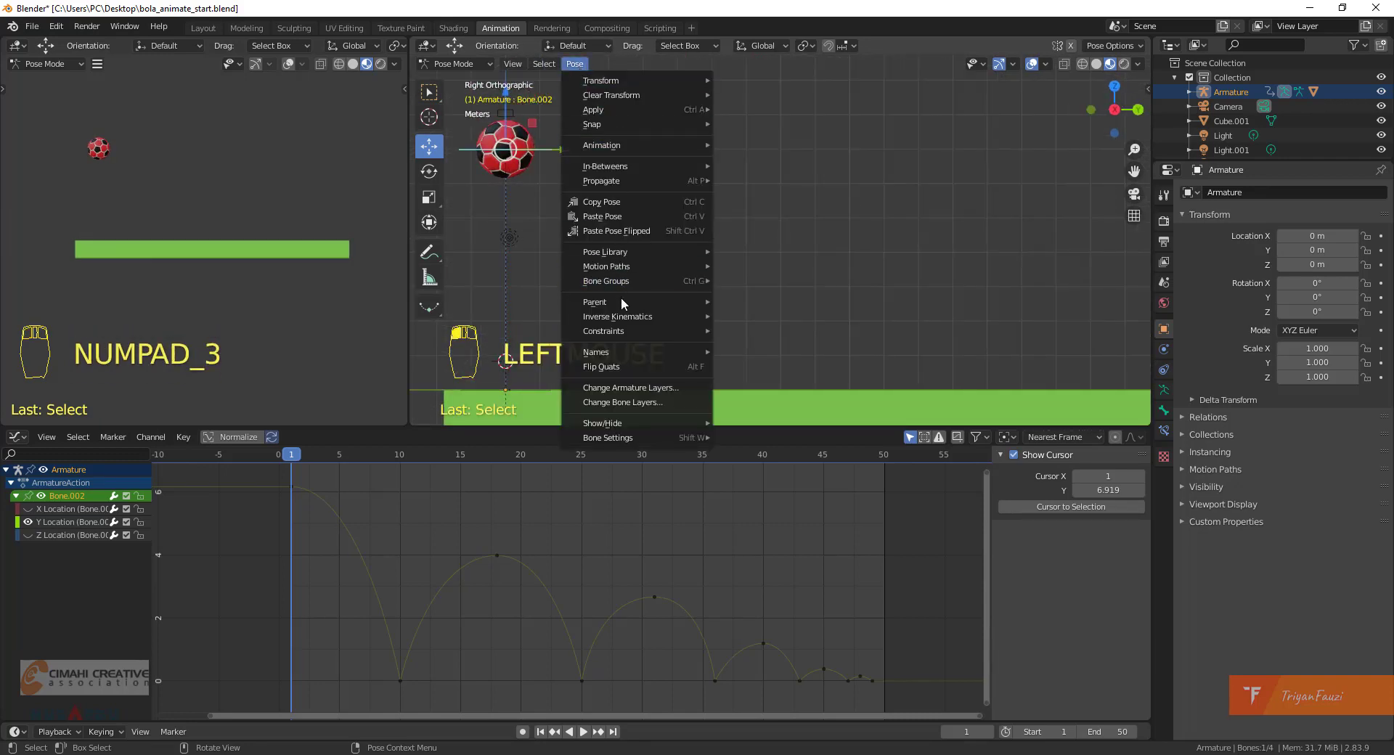
mouse_move(668, 267)
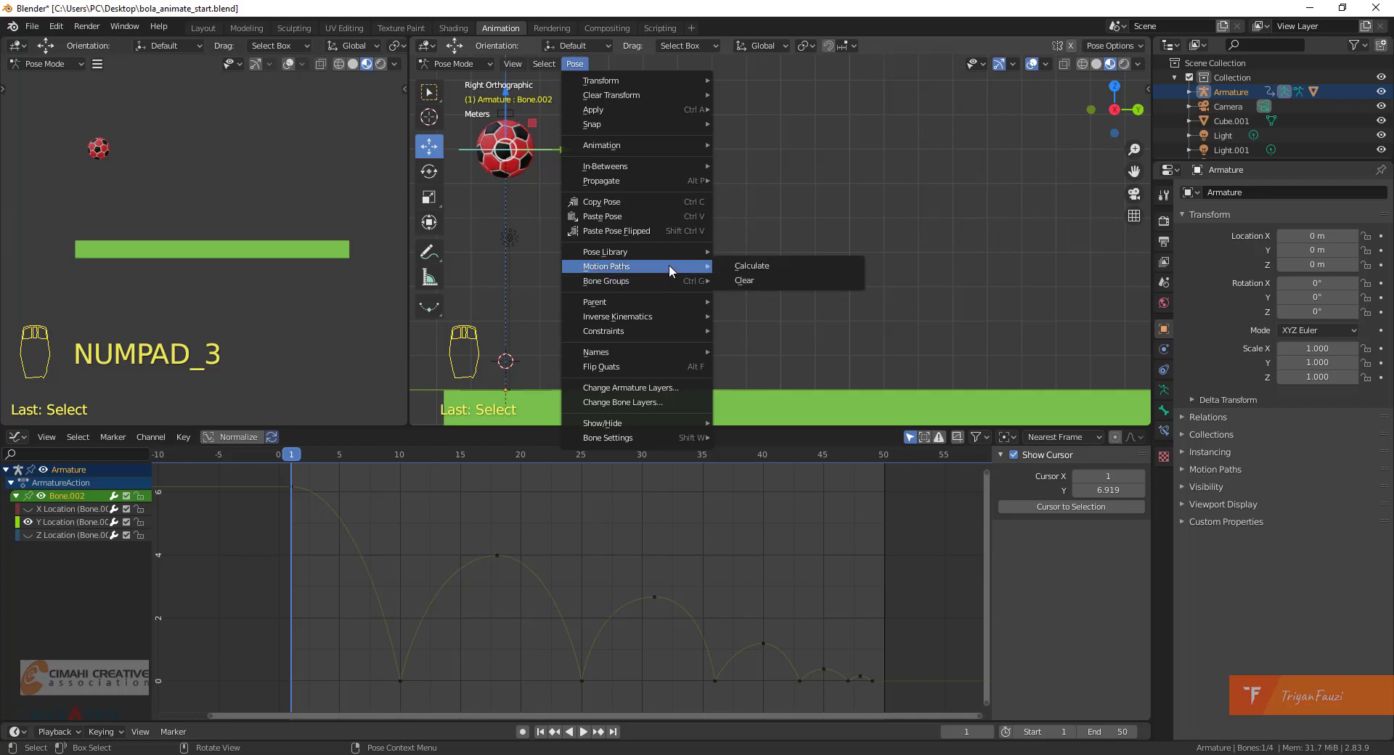
click(755, 265)
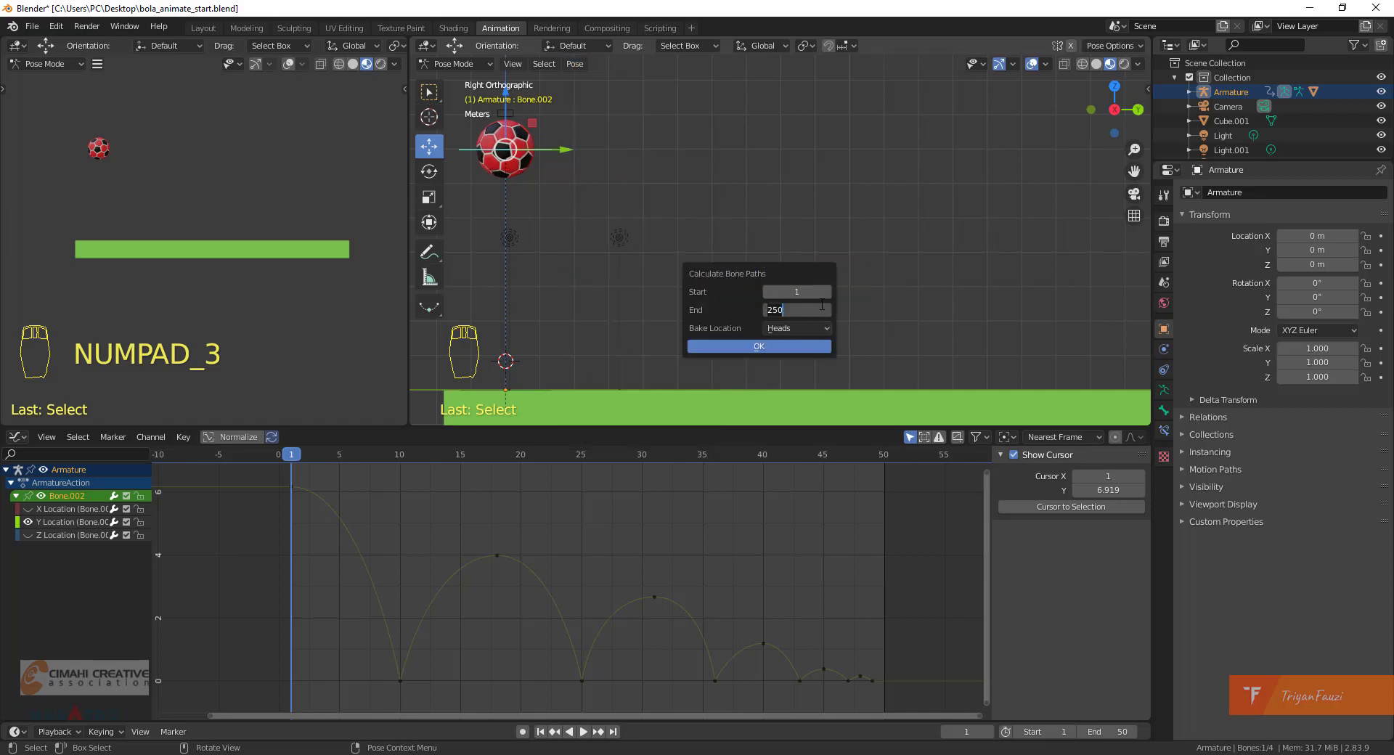
click(821, 346)
Examine the ball's motion path in perspective and side view, scrubbing to frame 46 and back to frame 1, and clear the bone selection.
scroll(830, 327, down, 2)
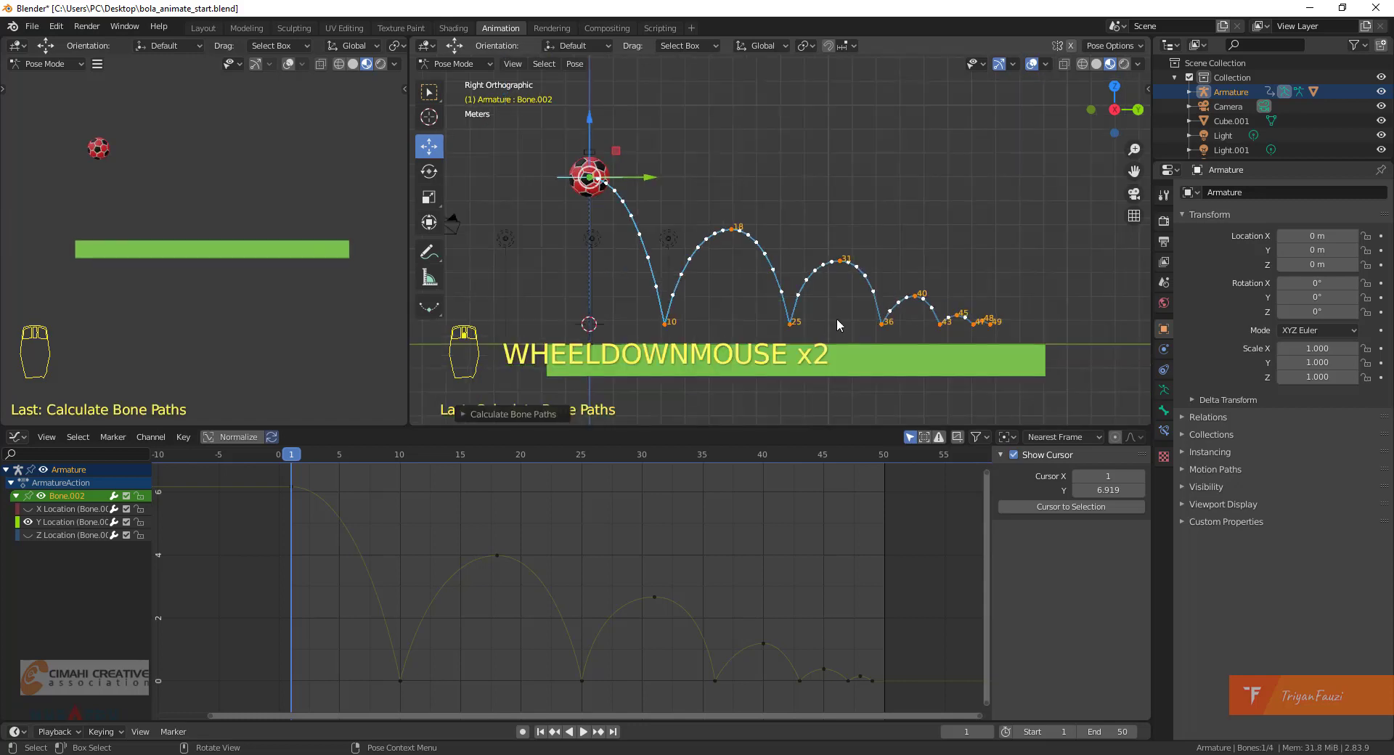
middle_drag(836, 318, 821, 325)
scroll(820, 324, up, 2)
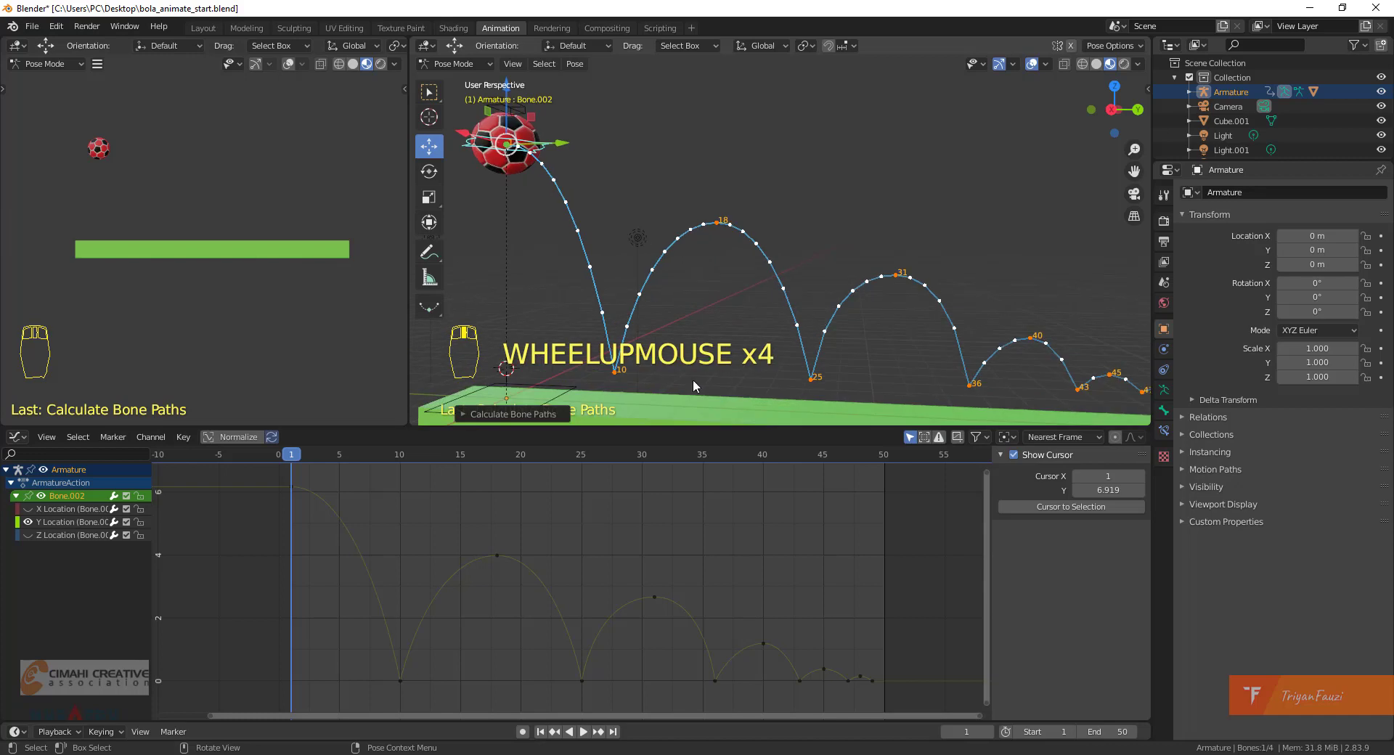
drag(307, 458, 838, 481)
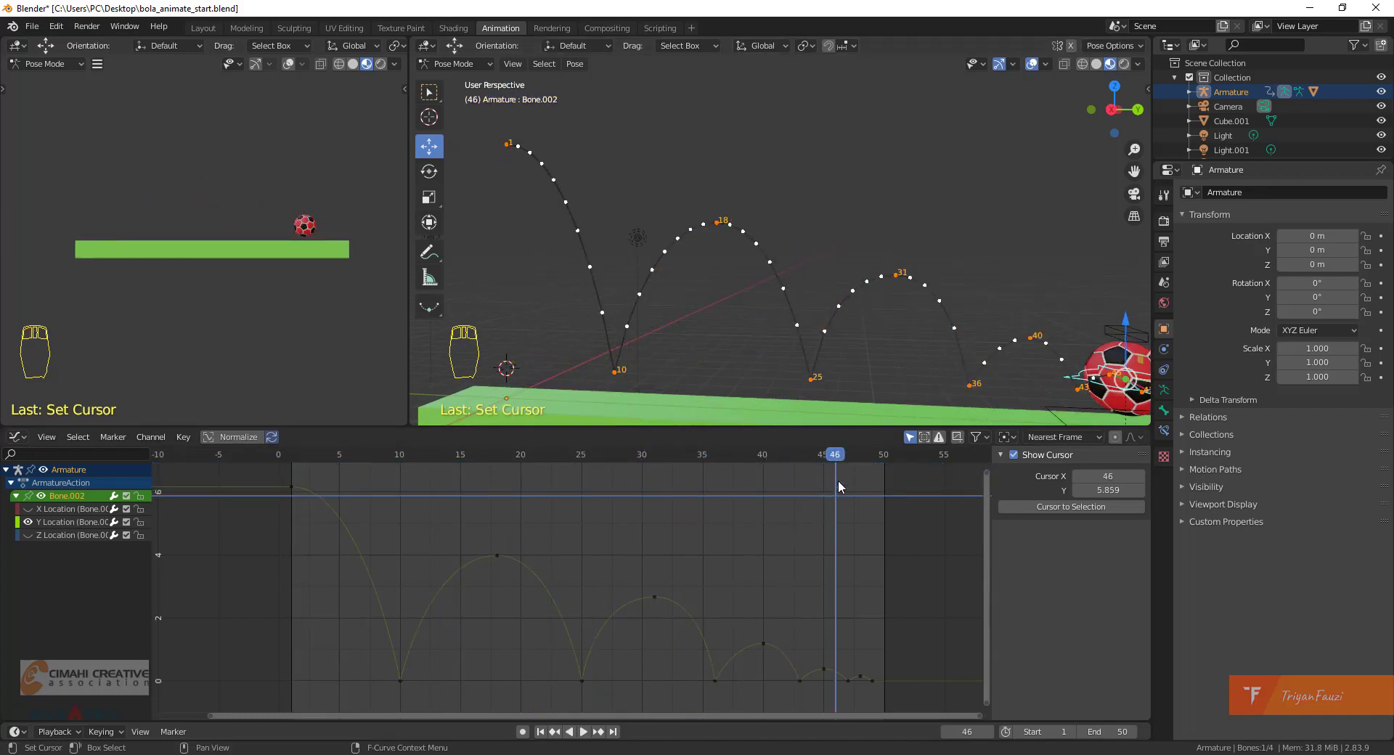
key(KP_3)
key(KP_3)
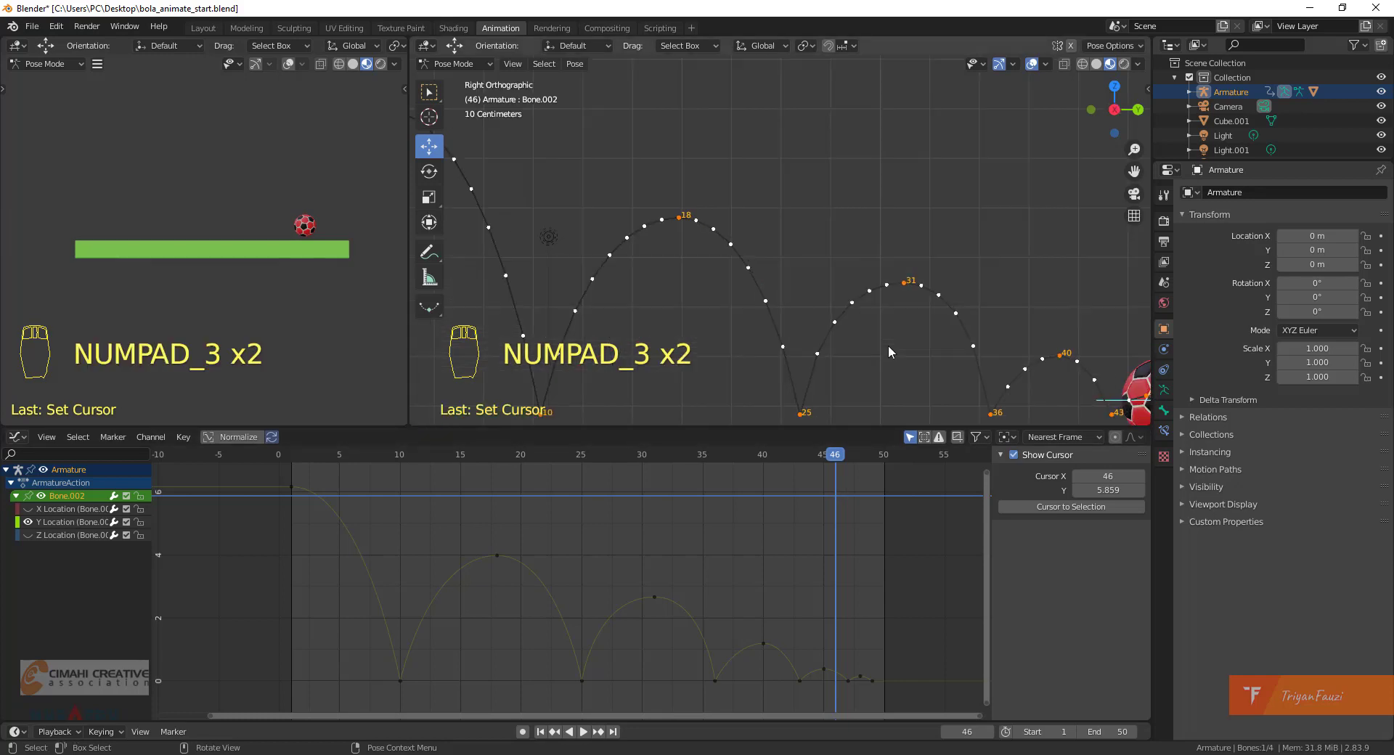
scroll(888, 345, down, 5)
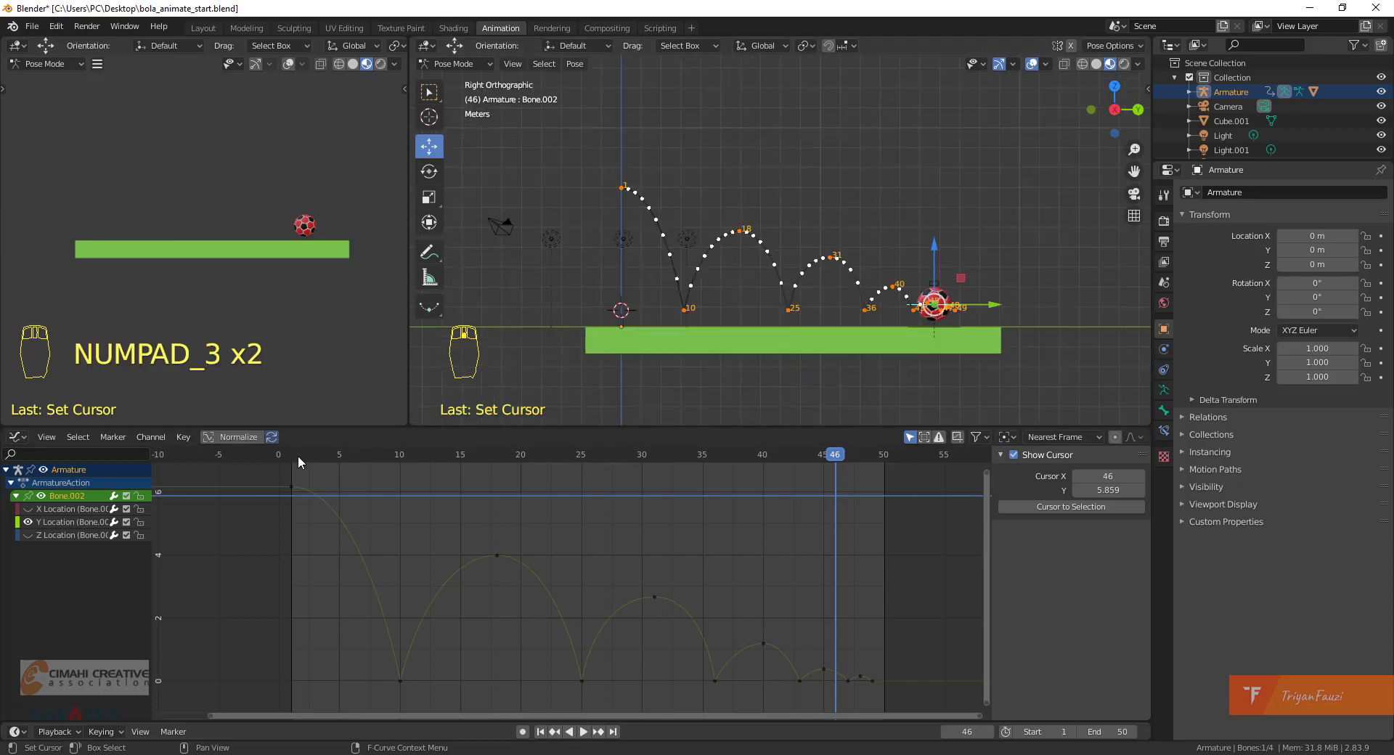
drag(298, 455, 293, 502)
click(735, 278)
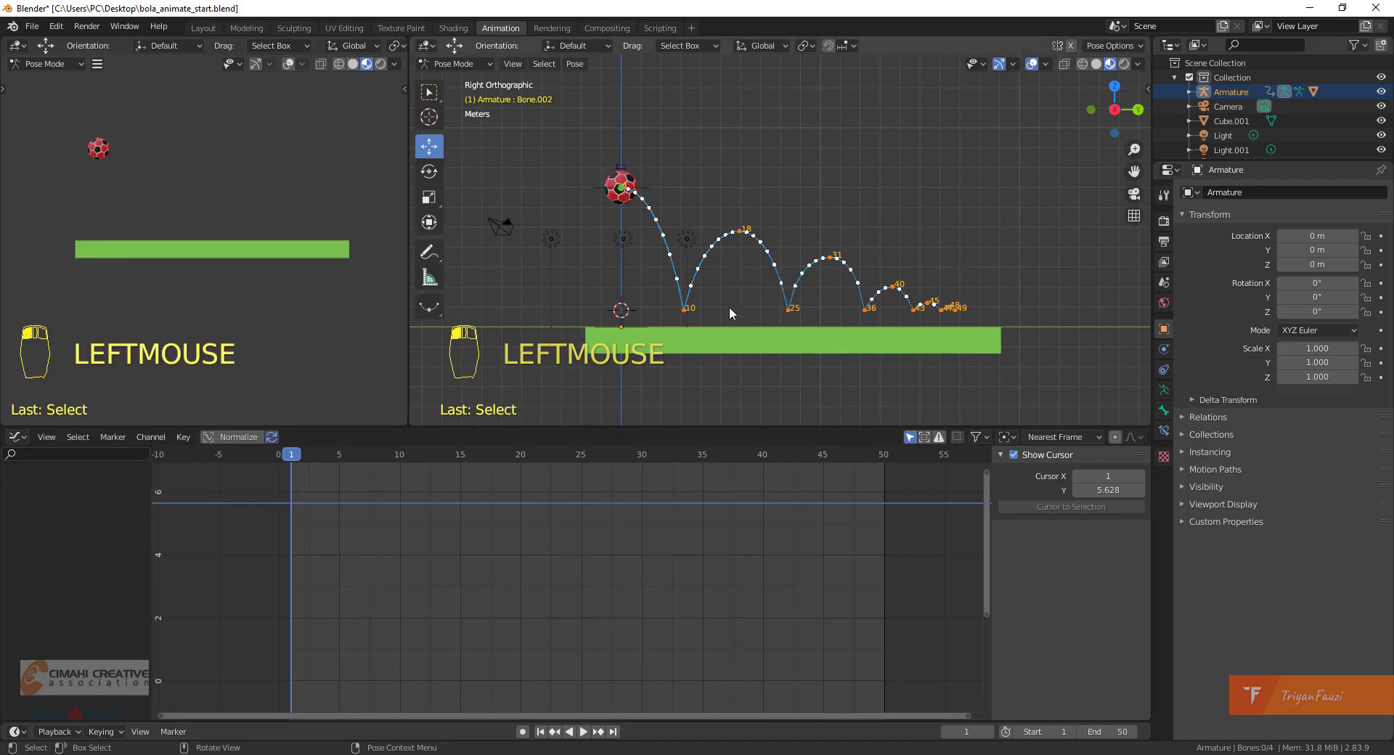
scroll(729, 306, up, 4)
scroll(720, 305, down, 2)
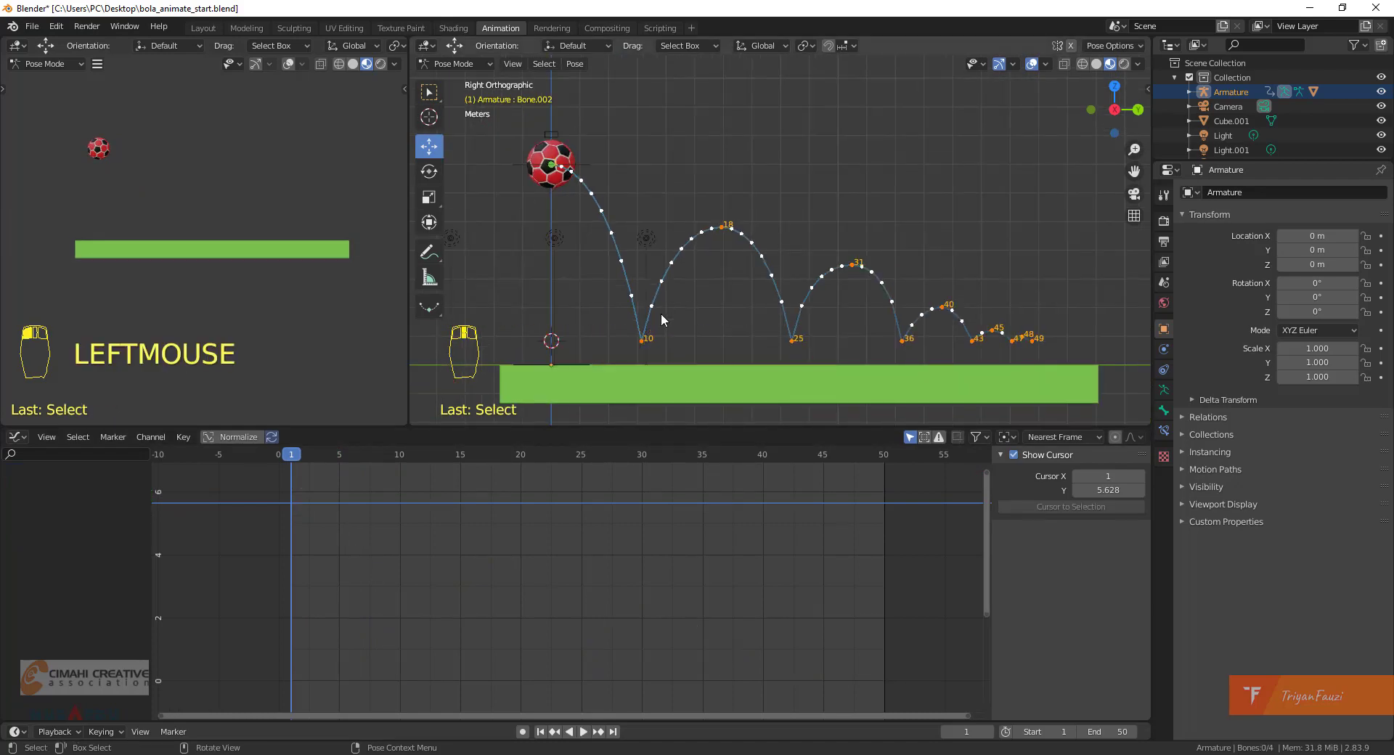
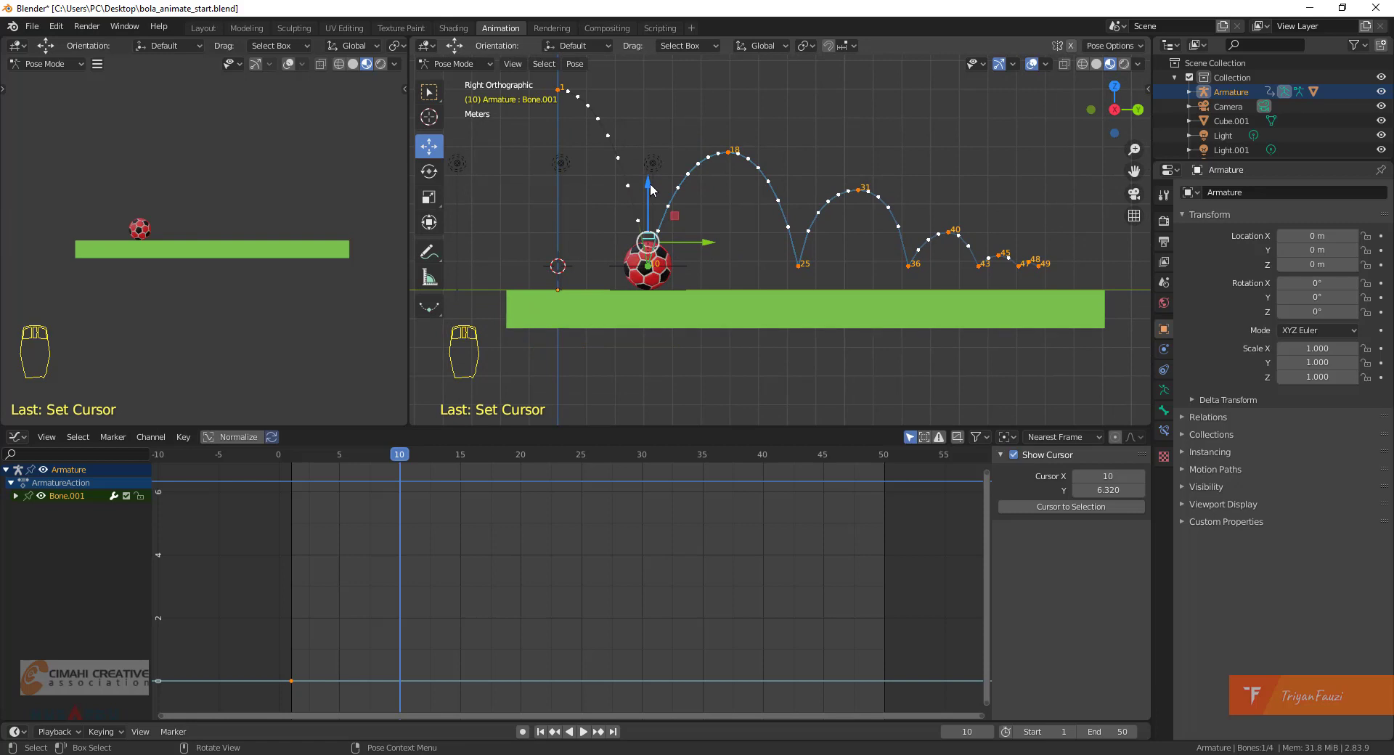
Lower the ball's upper control bone at frame 10 to squash the ball on impact, and insert a Location keyframe.
drag(651, 183, 658, 190)
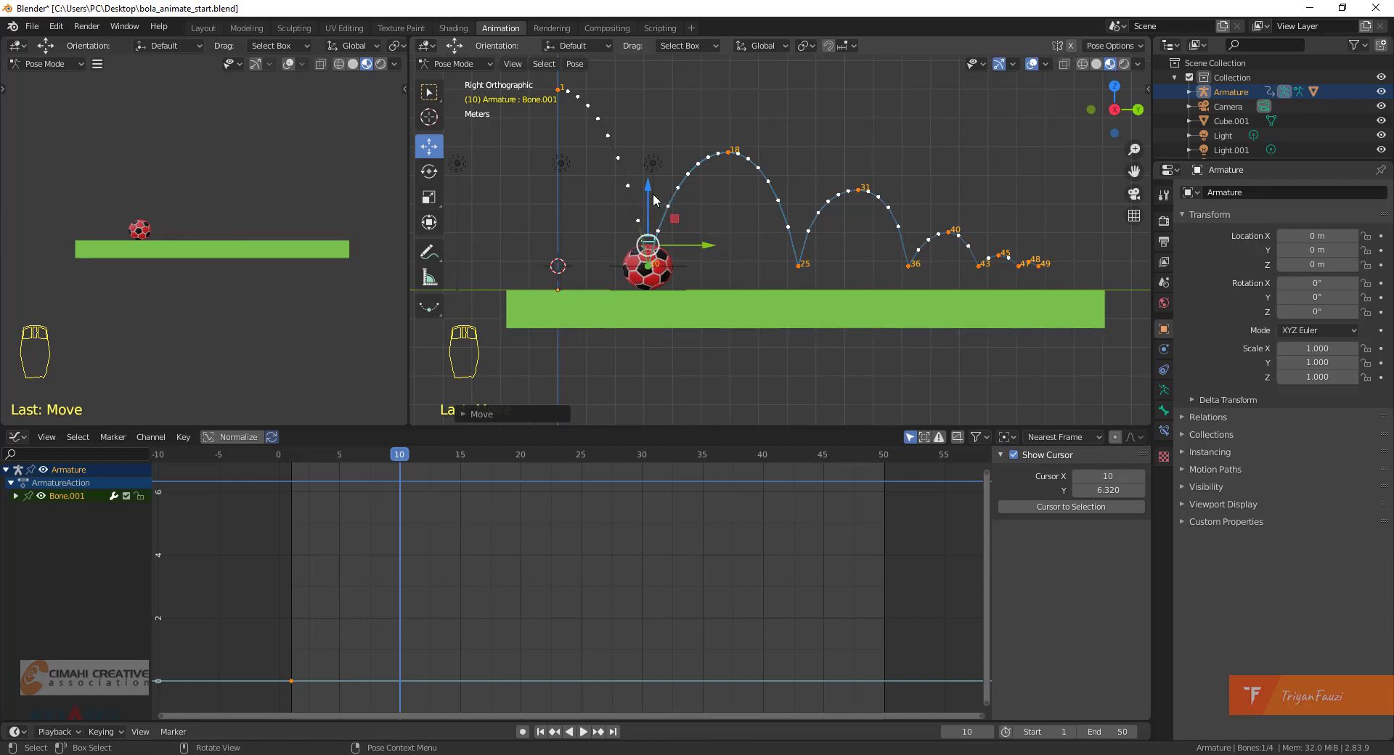
drag(649, 192, 648, 194)
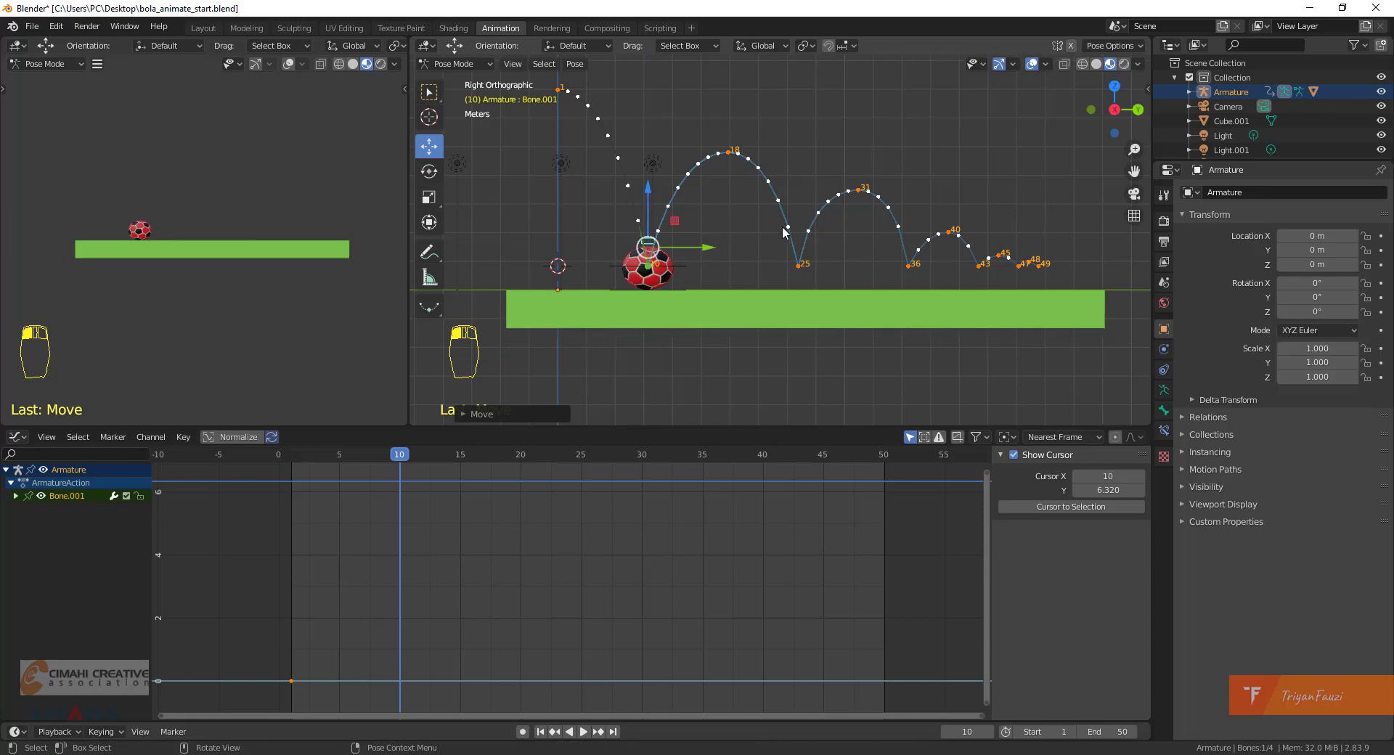
key(i)
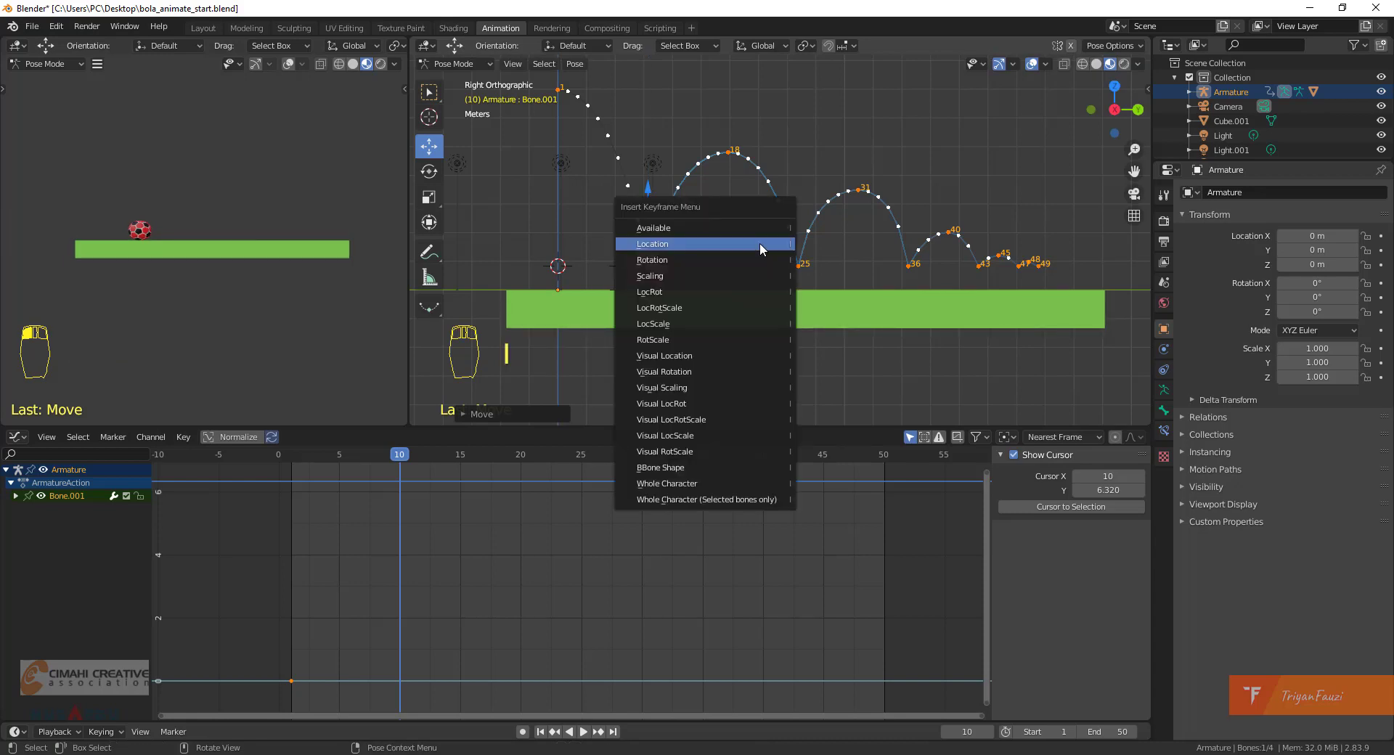
click(760, 242)
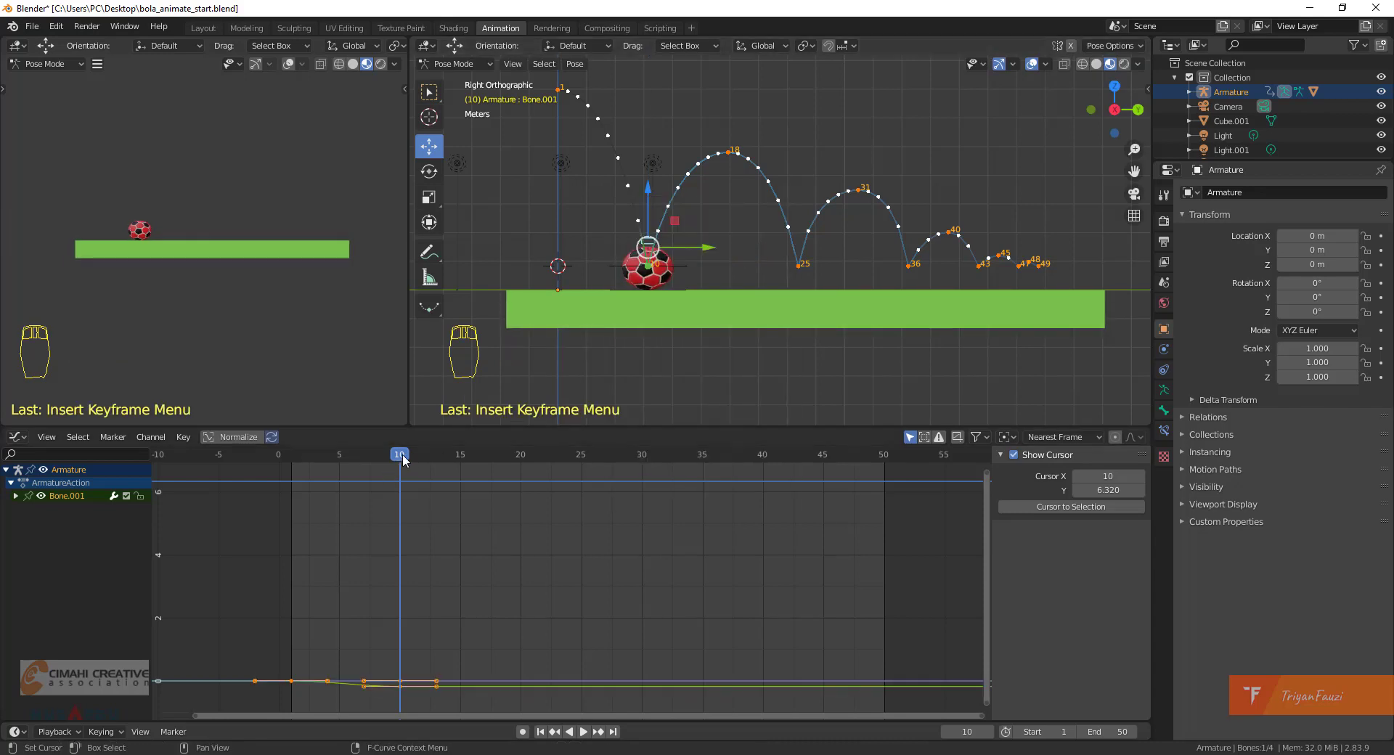
Raise the upper control bone slightly at frame 9 to stretch the ball before impact, and insert a Location keyframe.
drag(402, 456, 389, 461)
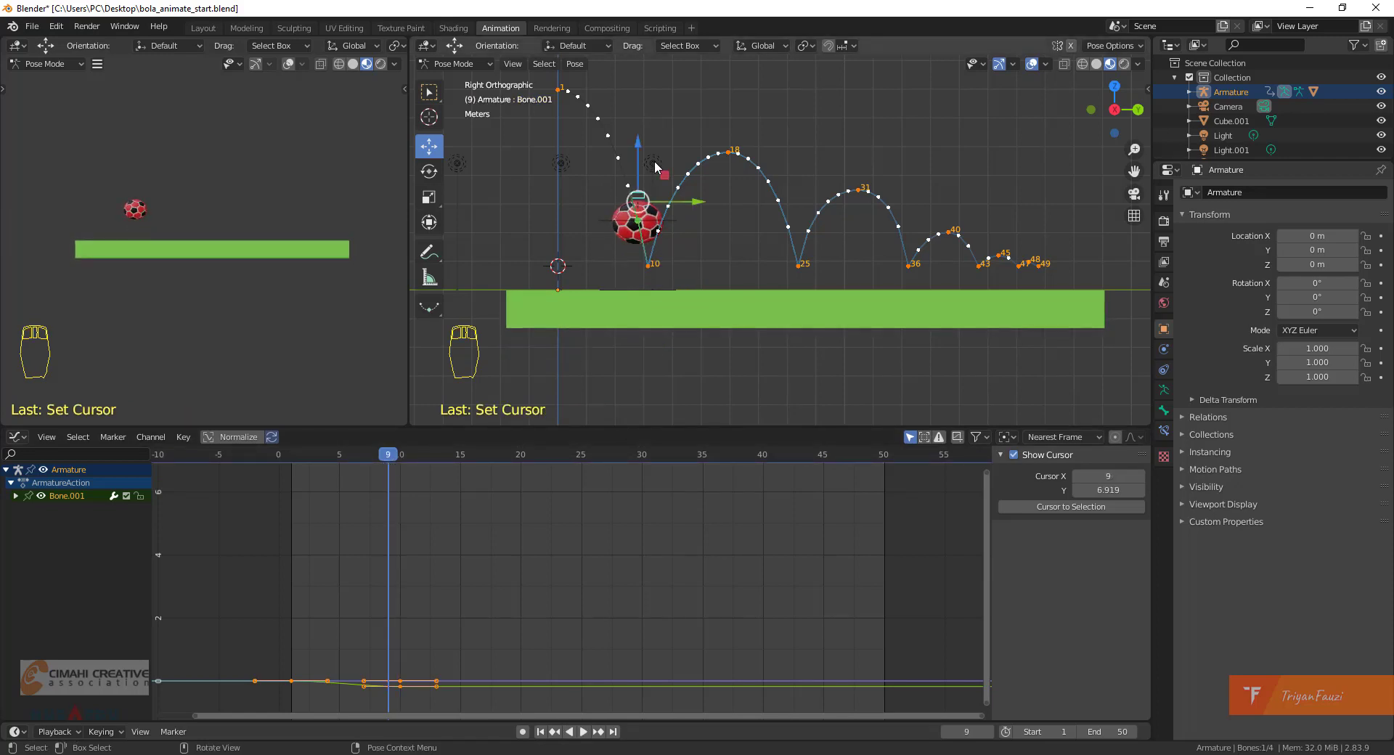
click(639, 148)
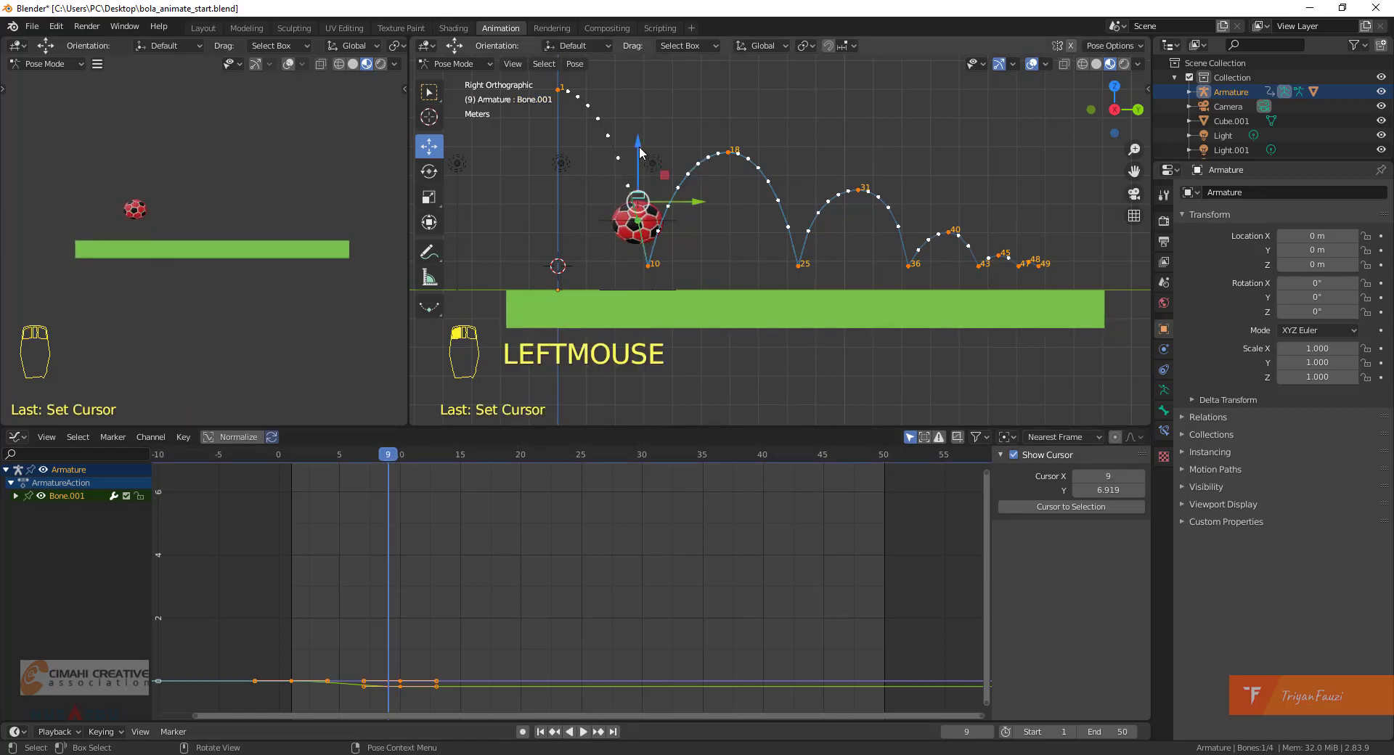
drag(639, 148, 640, 138)
key(i)
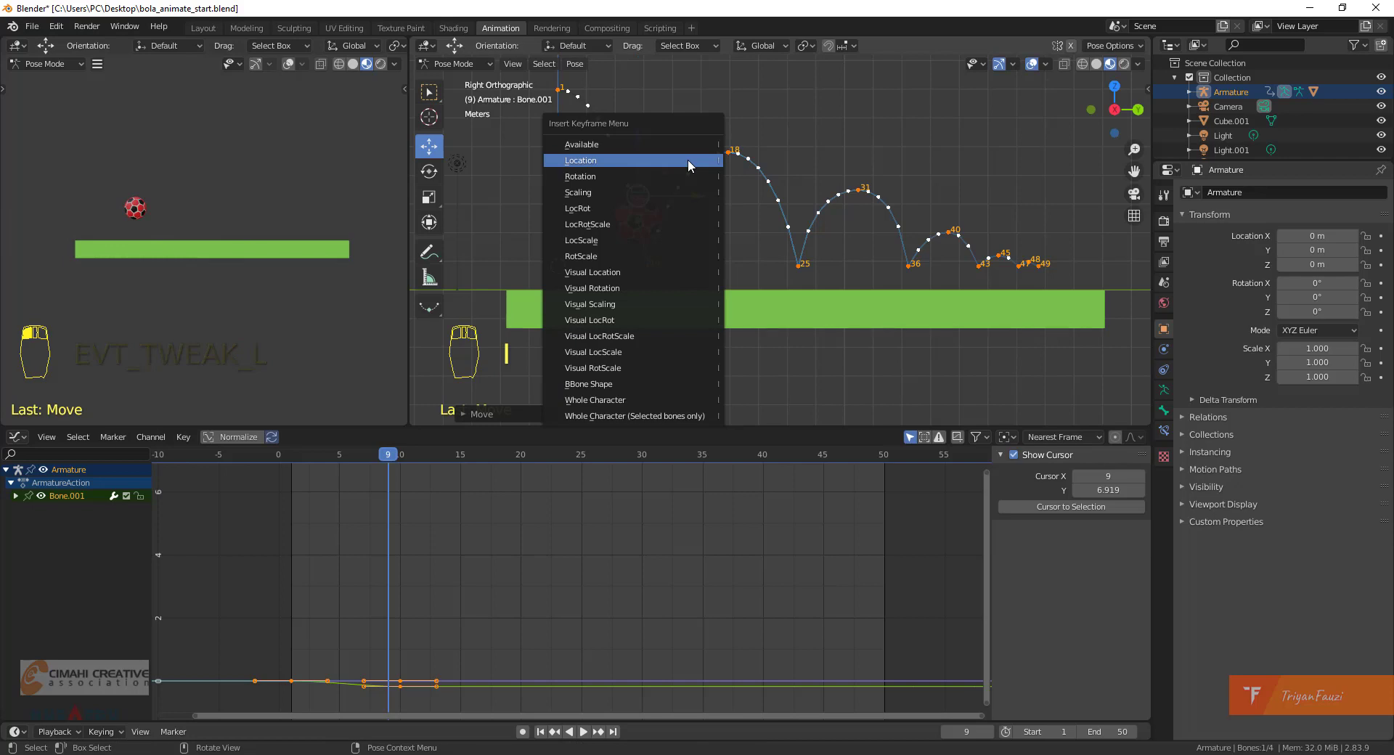
click(687, 159)
Raise the upper control bone slightly at frame 11 to stretch the ball after impact, and insert a Location keyframe.
drag(389, 465, 409, 454)
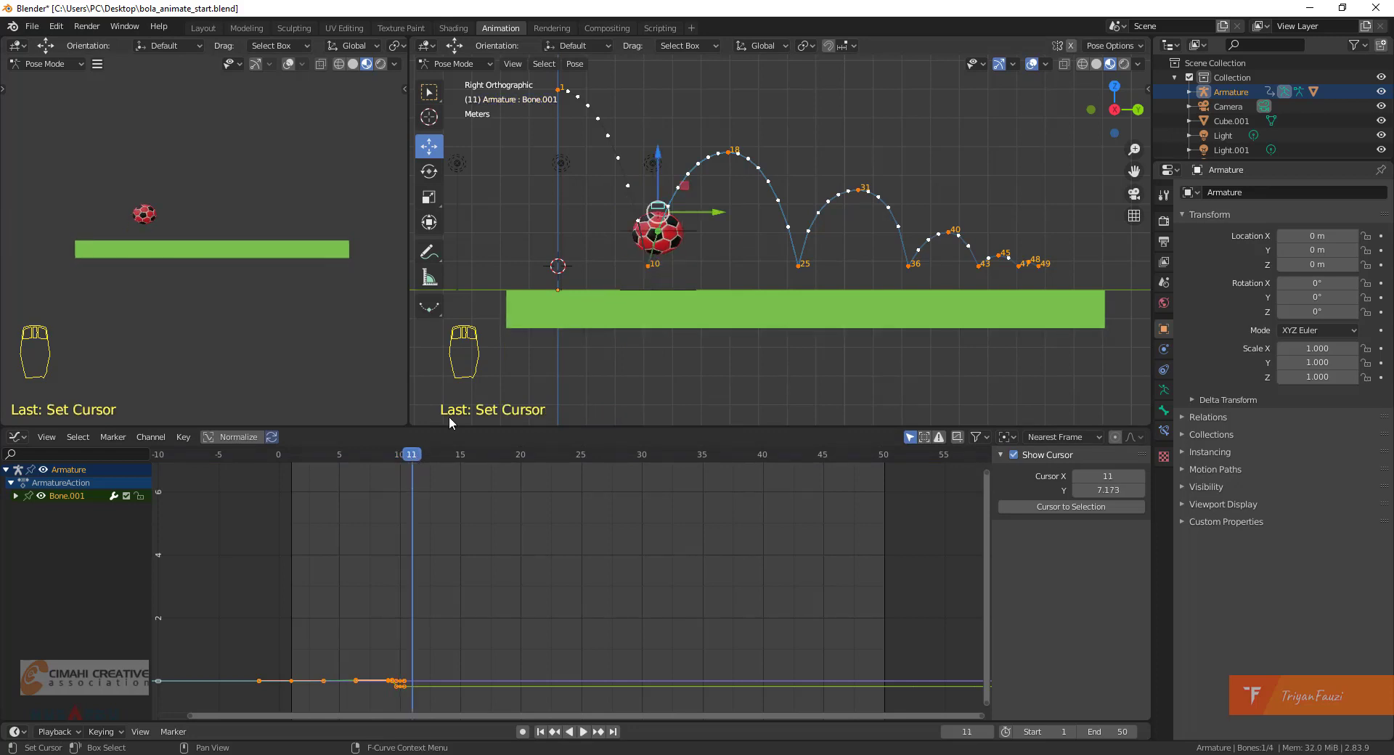
drag(666, 164, 657, 155)
key(i)
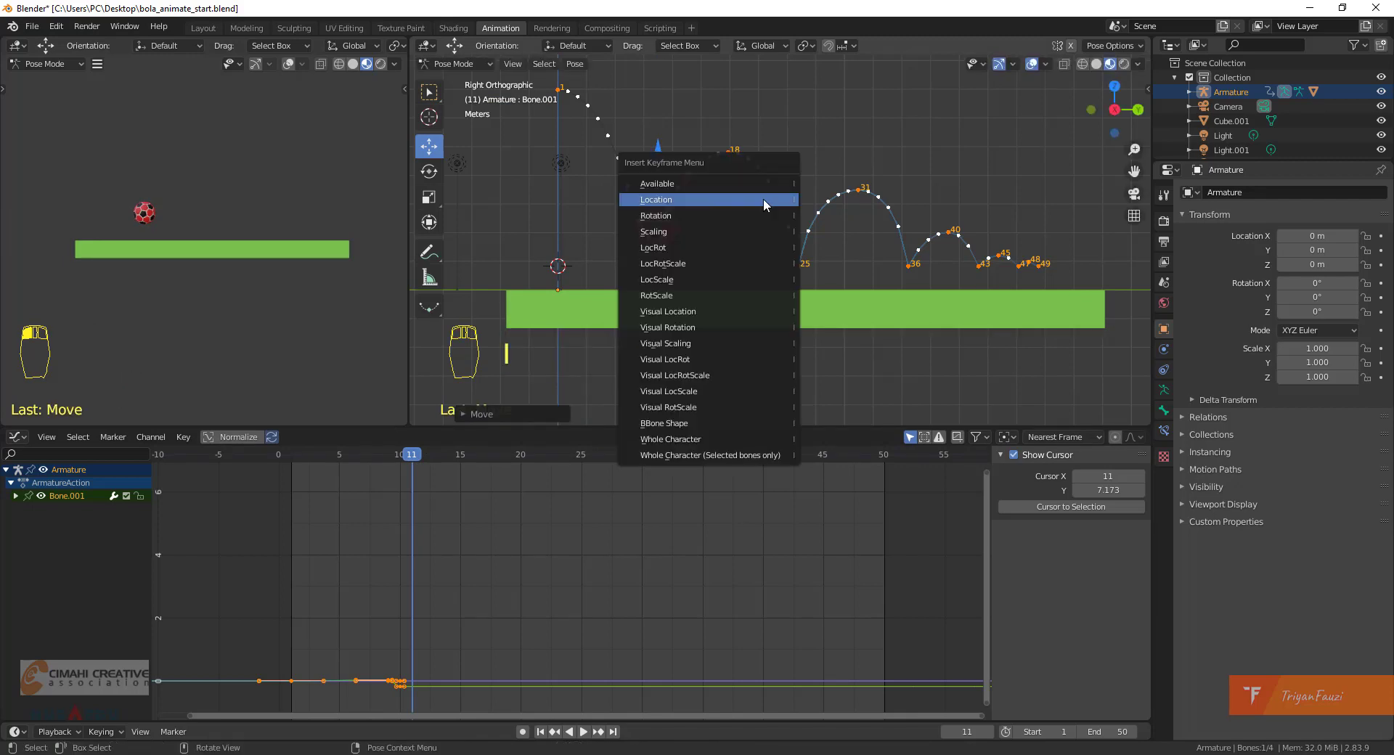
click(764, 198)
Clear the upper control bone's location at the frame 18 peak to restore the ball's shape, and insert a Location keyframe.
drag(416, 455, 499, 453)
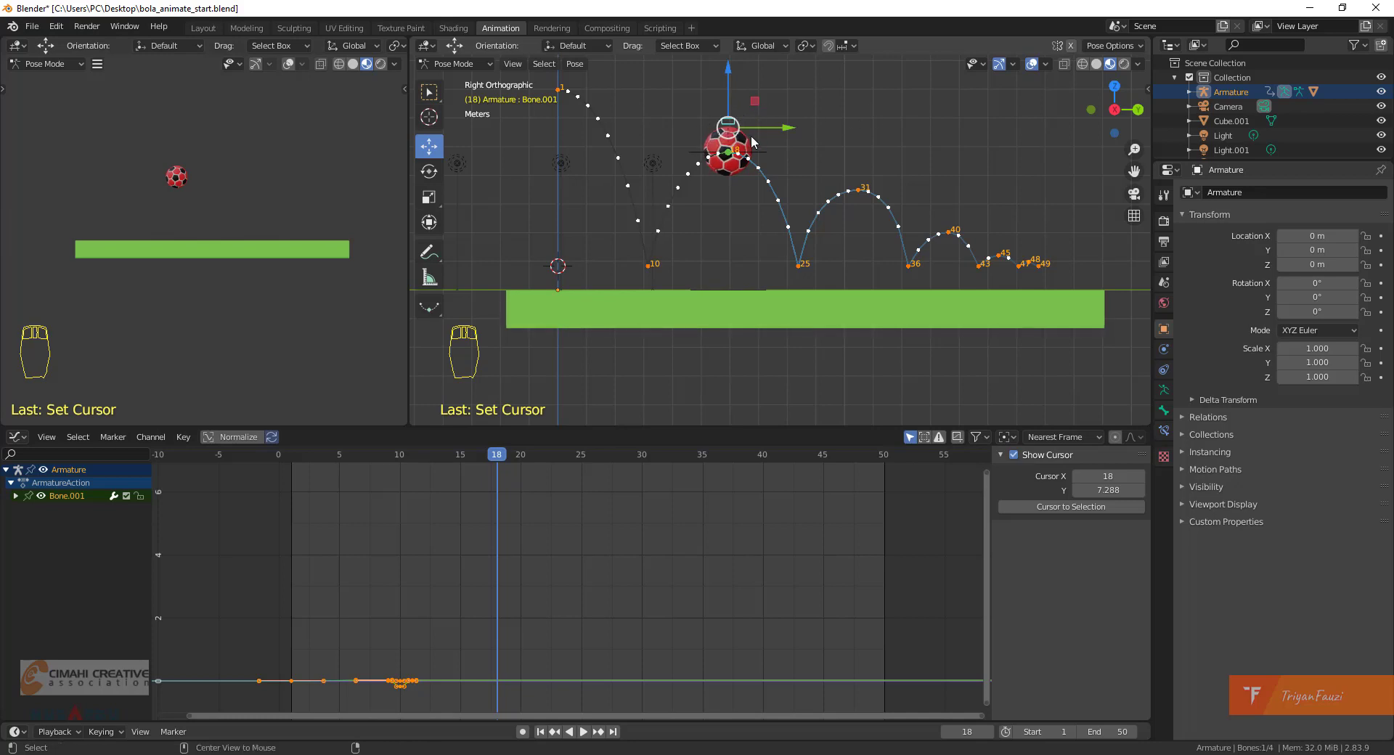
key(alt+g)
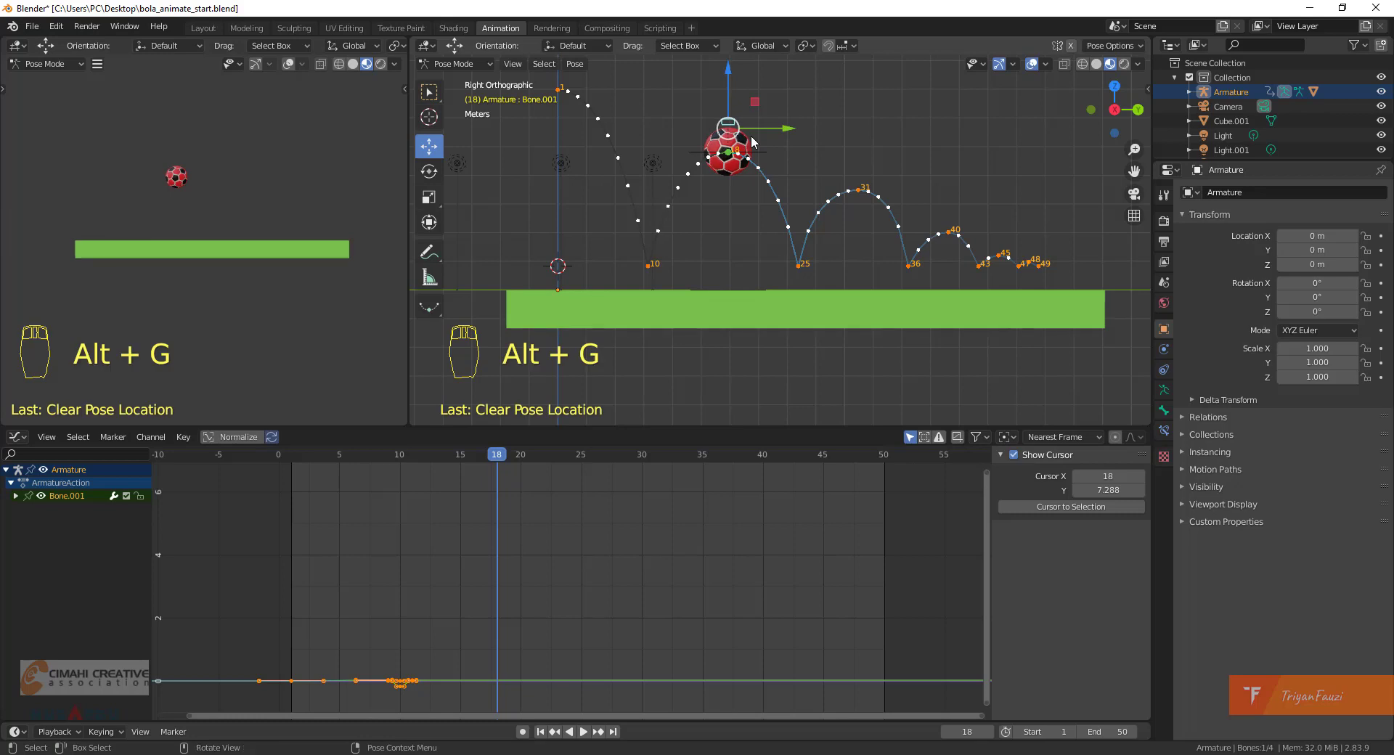
key(i)
click(751, 136)
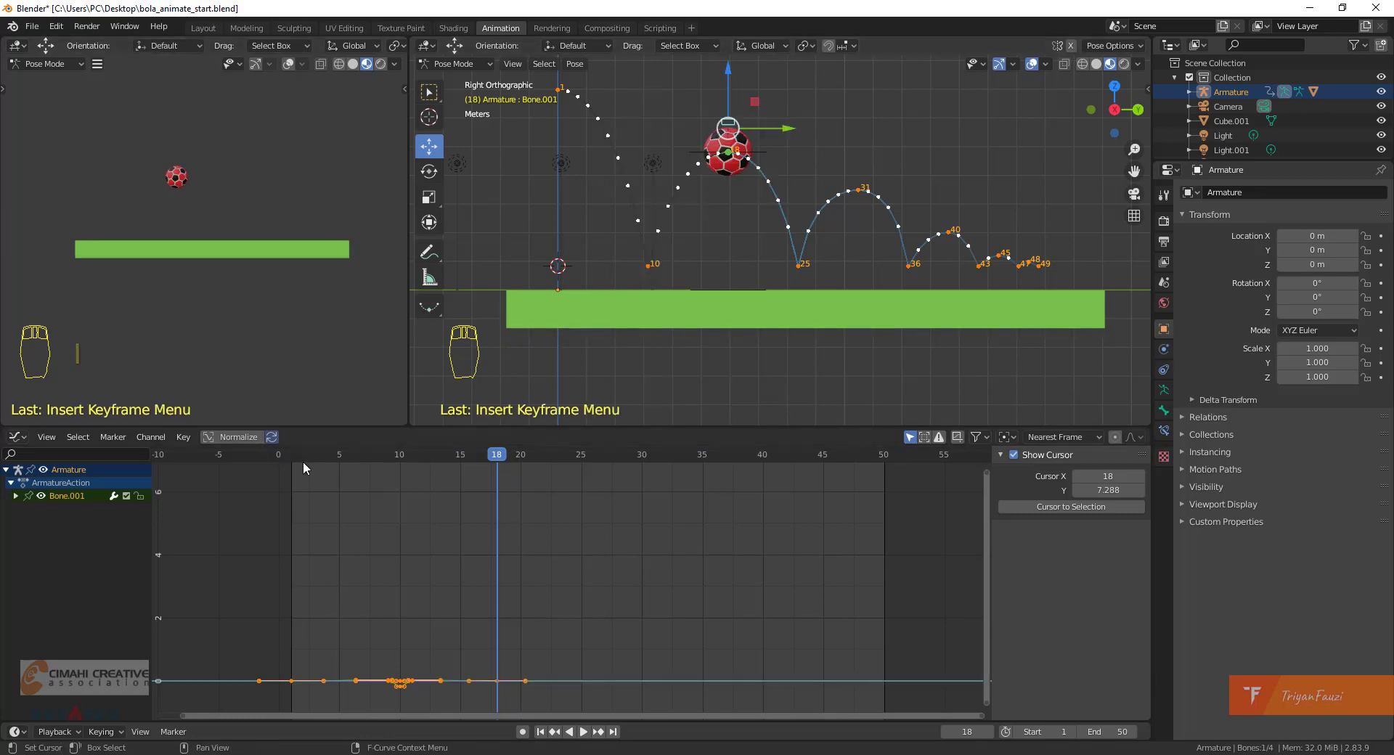
Lower the upper control bone at frame 25 to squash the ball on its second impact, and insert a Location keyframe.
drag(302, 454, 581, 452)
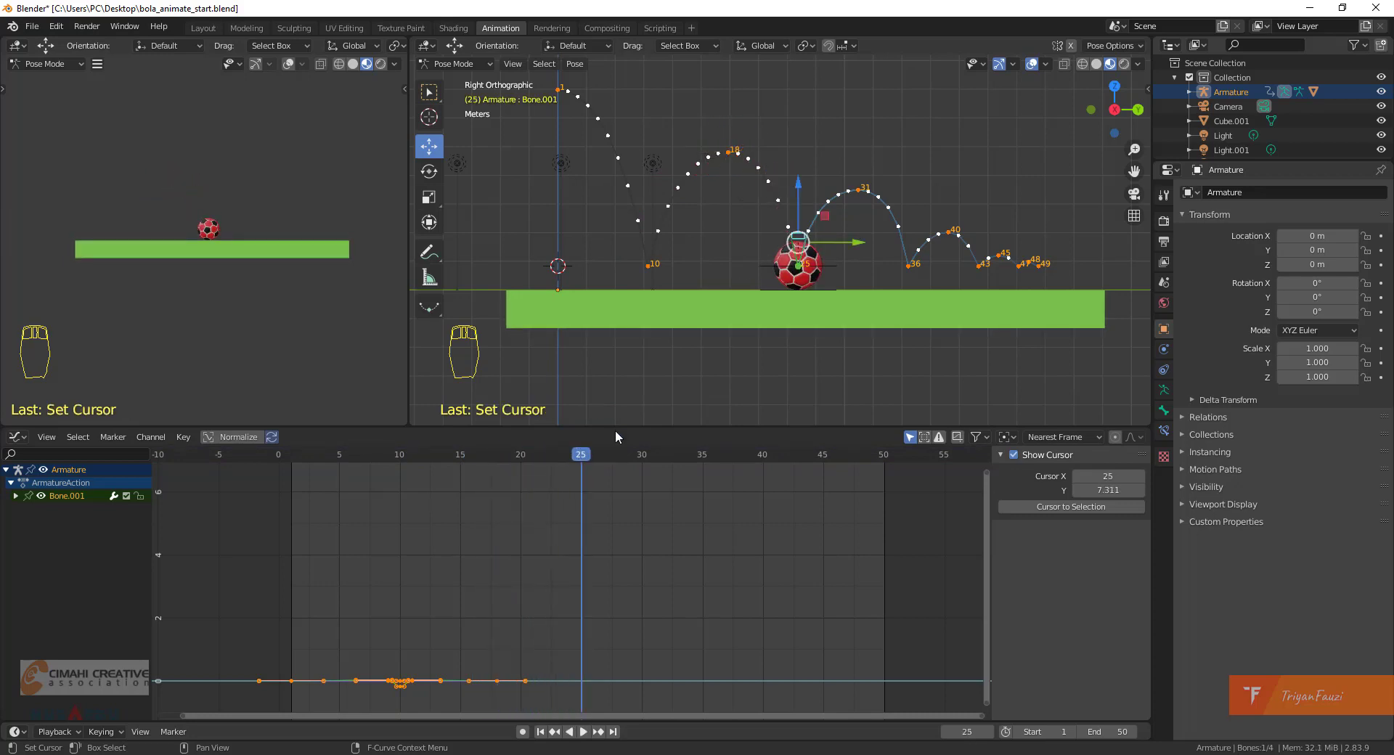
drag(801, 186, 805, 190)
key(i)
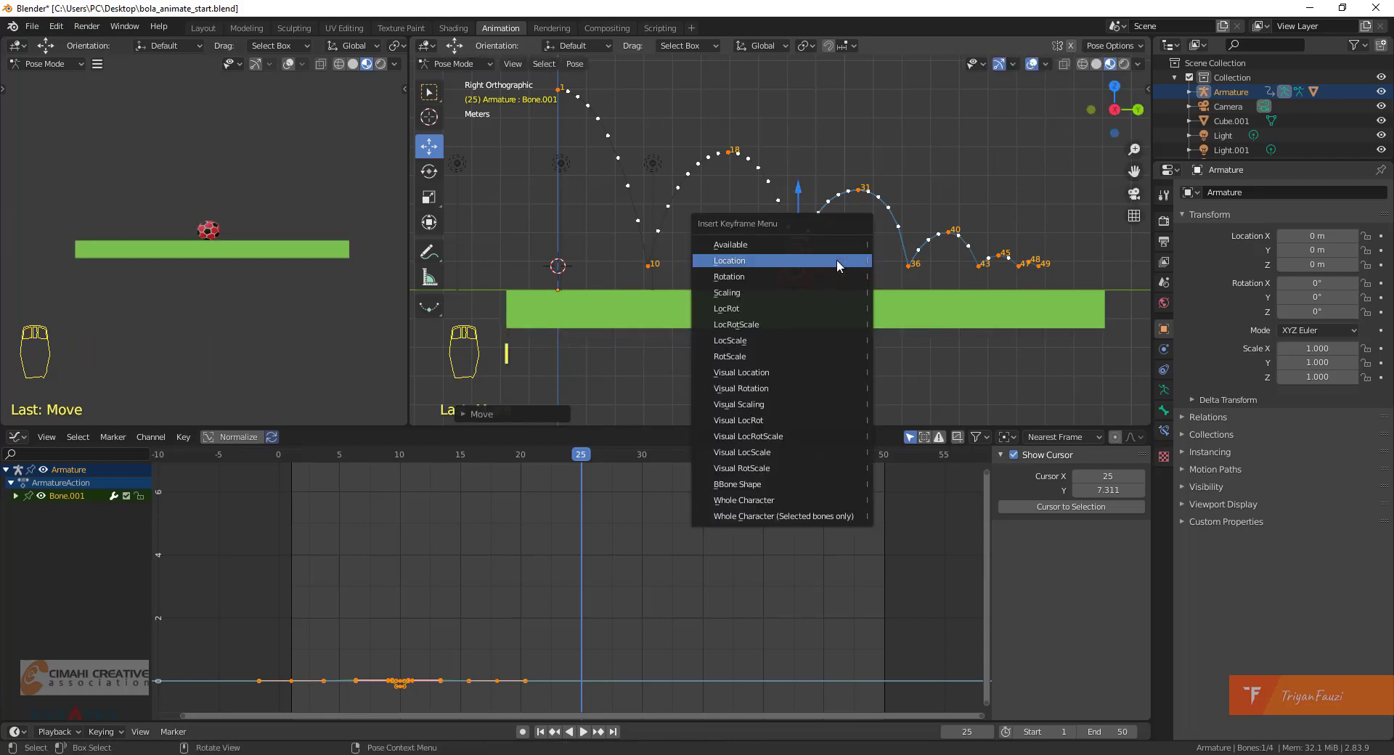
click(837, 259)
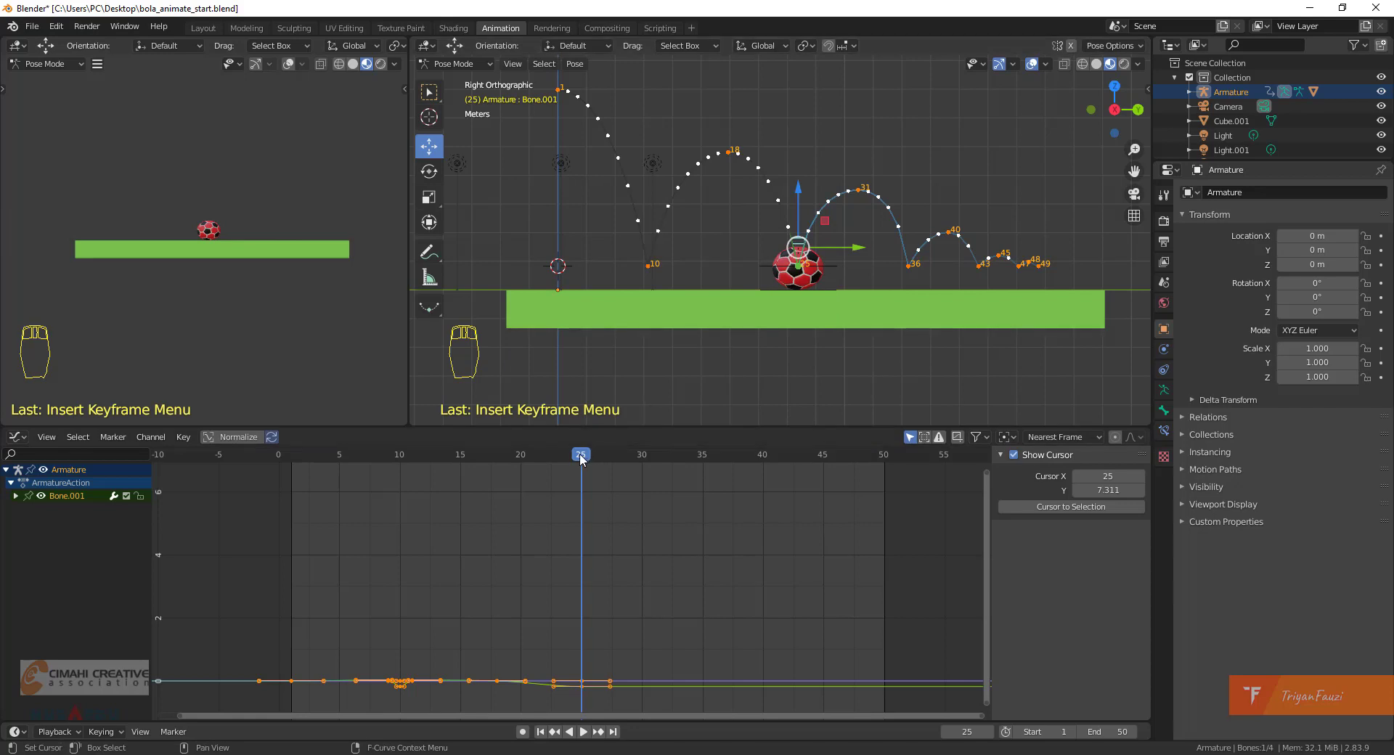
Stretch the ball at frame 24 by raising the upper control bone slightly, and insert a Location keyframe.
drag(578, 455, 574, 458)
drag(790, 158, 787, 150)
key(i)
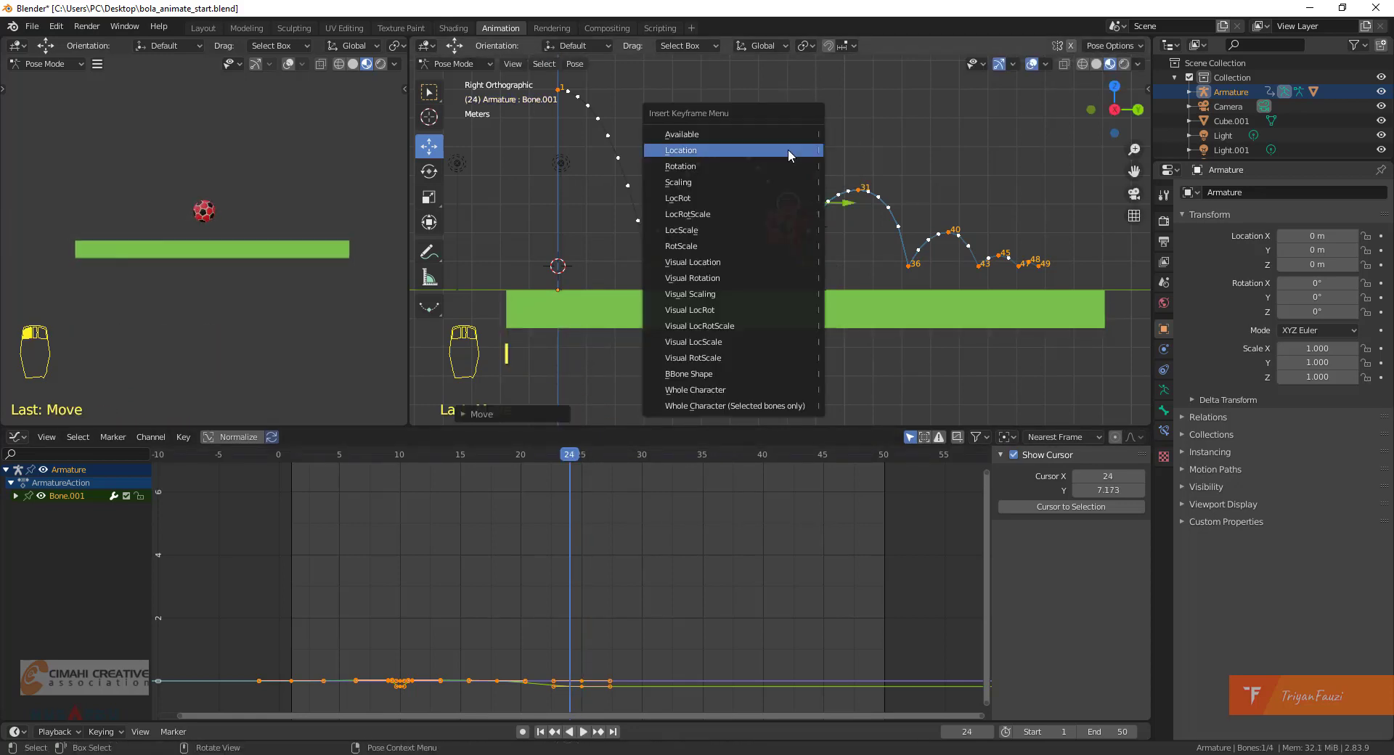
click(787, 150)
Stretch the ball at frame 26 by raising the upper control bone slightly, and insert a Location keyframe.
drag(575, 453, 593, 457)
drag(808, 179, 811, 173)
key(i)
click(897, 185)
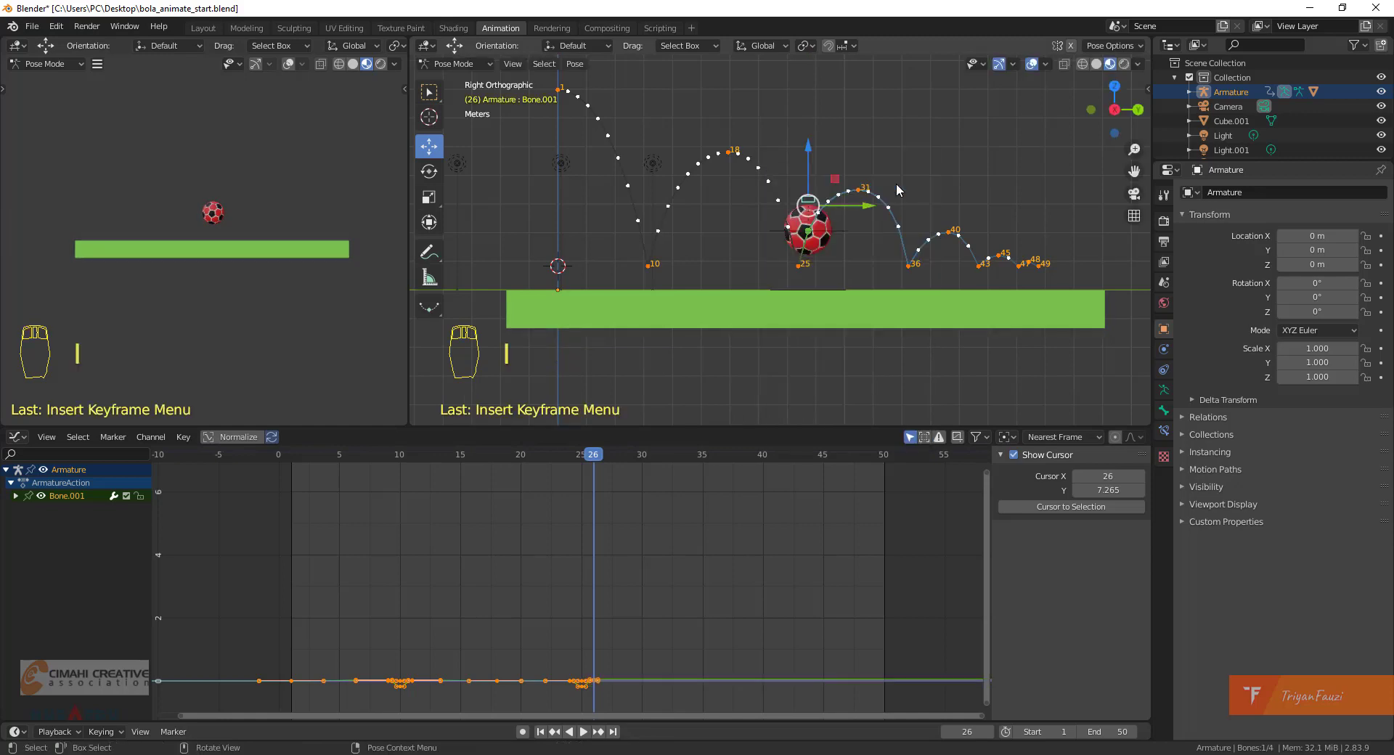
Clear the upper control bone's location at the frame 31 peak to restore the ball's shape, and insert a Location keyframe.
click(607, 456)
drag(607, 457, 653, 456)
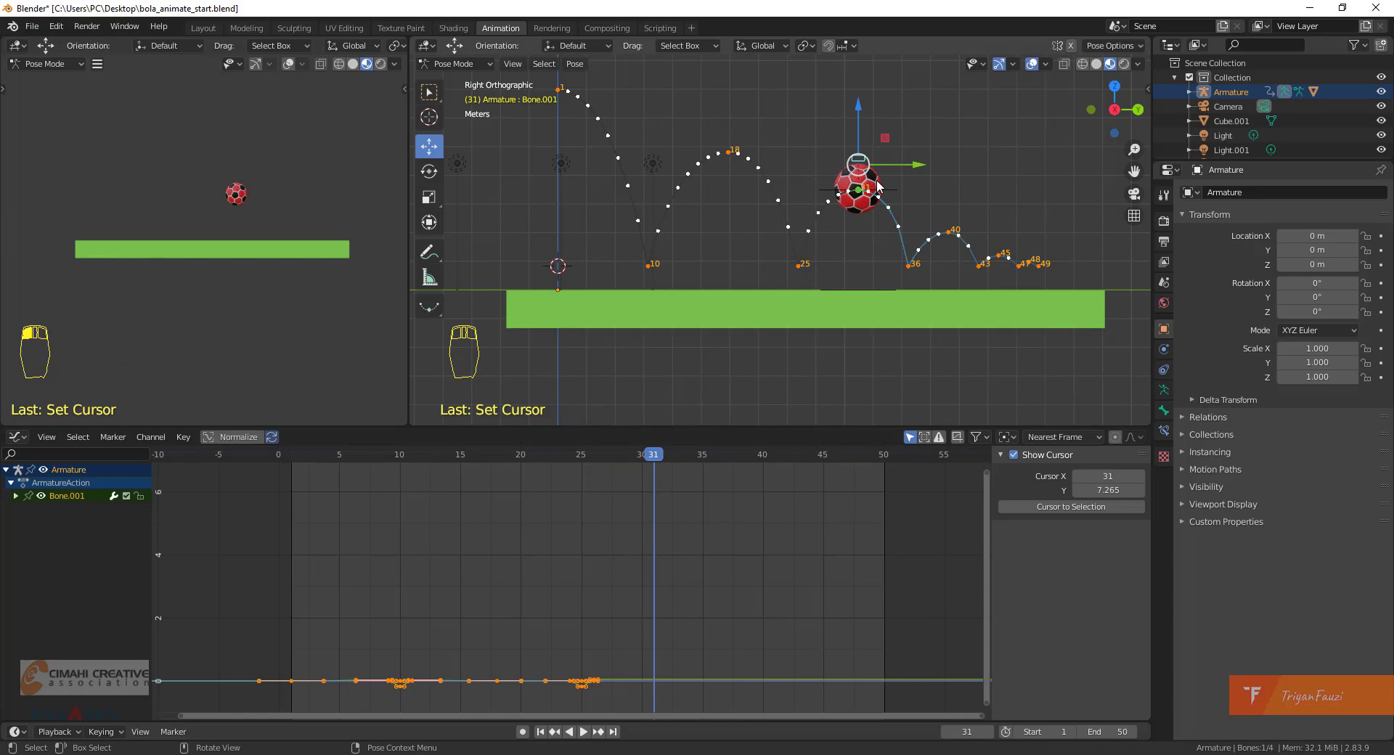
key(alt+g)
key(i)
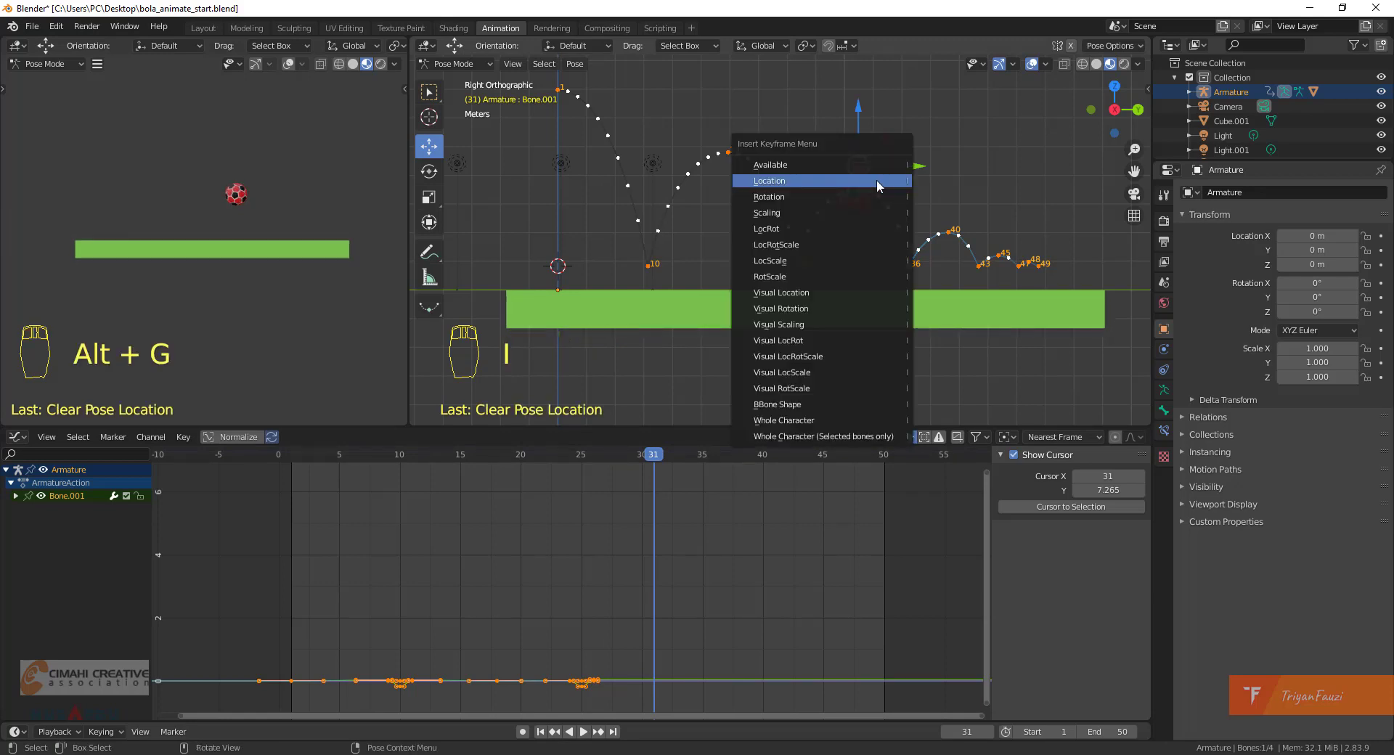
click(877, 180)
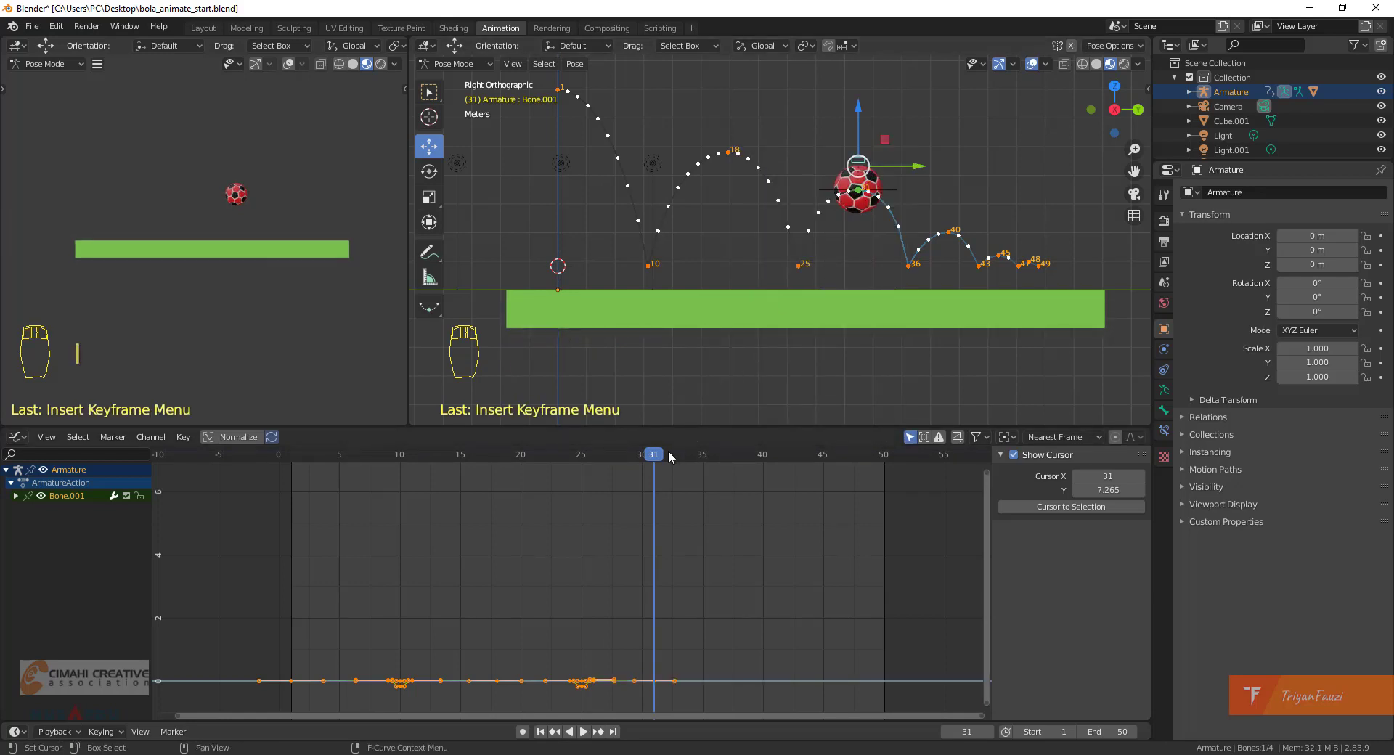
Lower the upper control bone at frame 36 to squash the ball on its third impact, and insert a Location keyframe.
drag(660, 458, 717, 469)
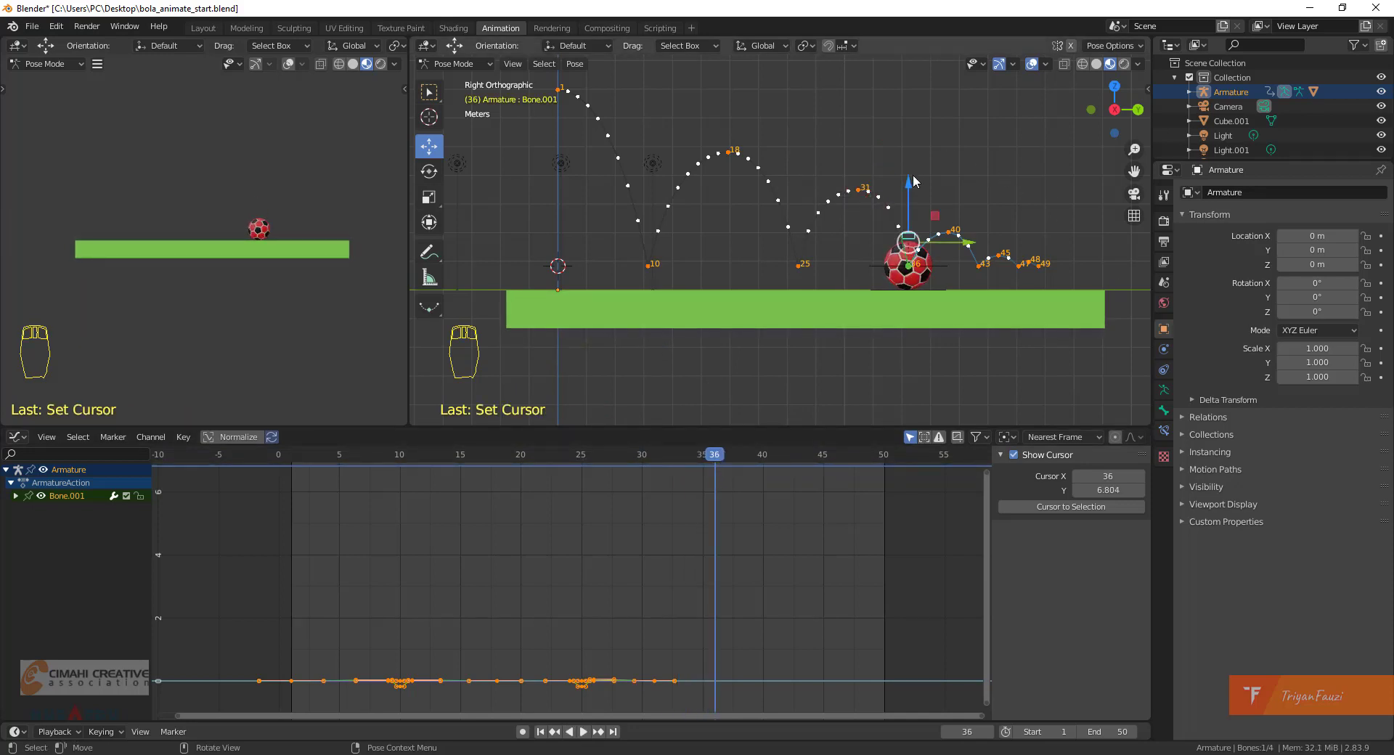
drag(910, 186, 913, 196)
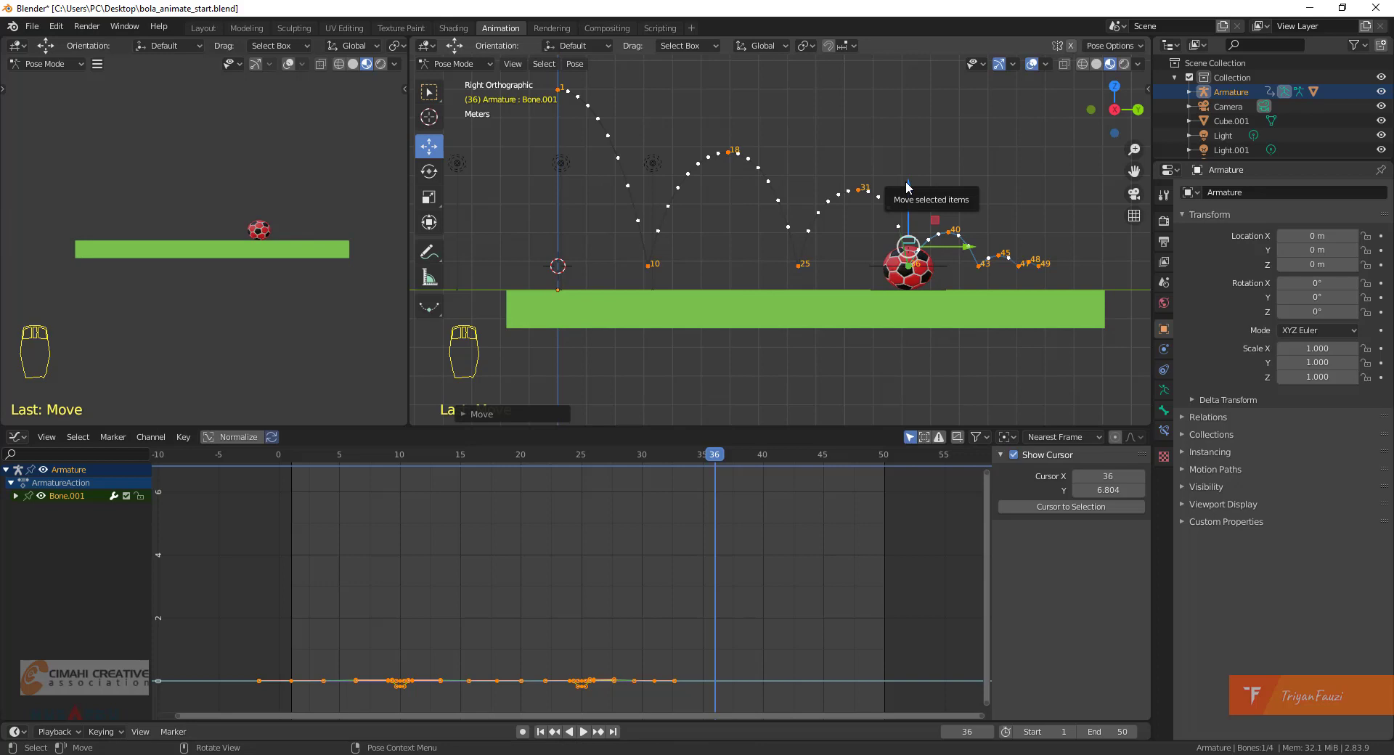
key(i)
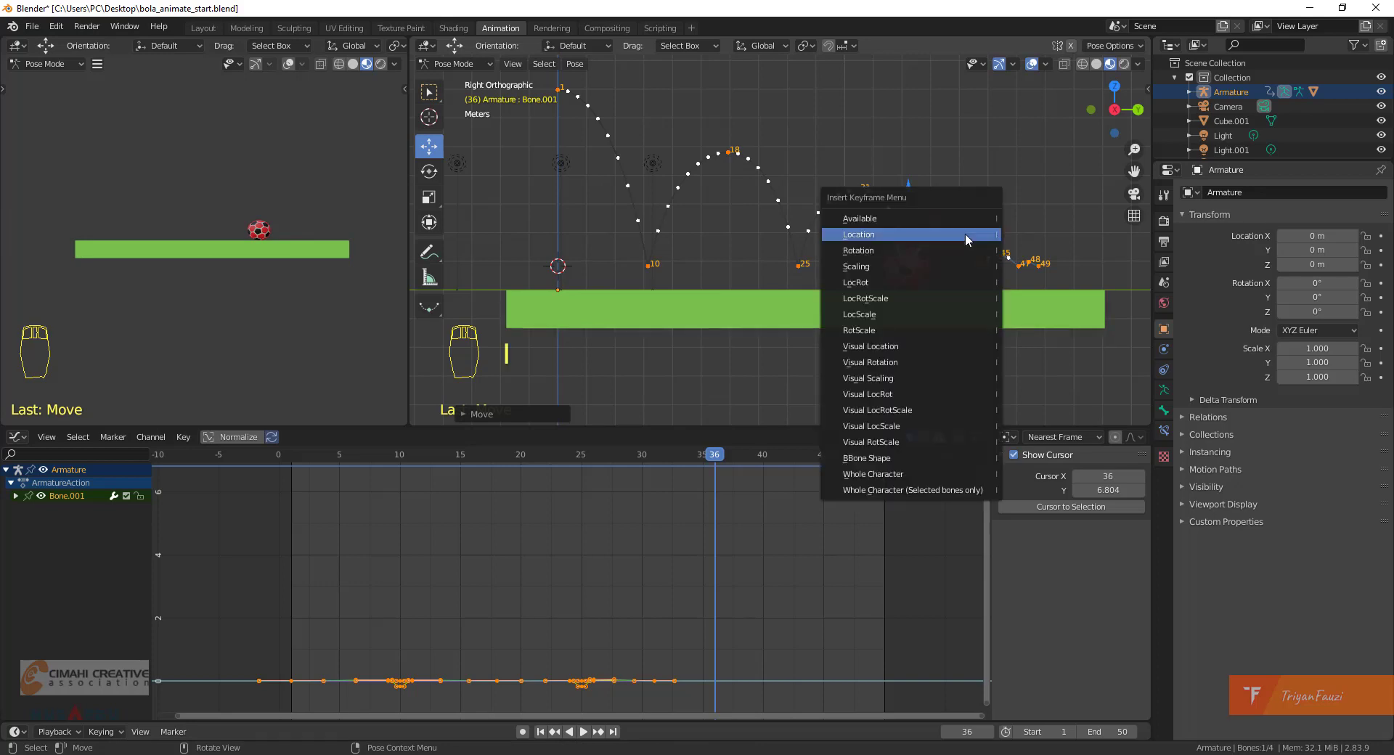
click(965, 233)
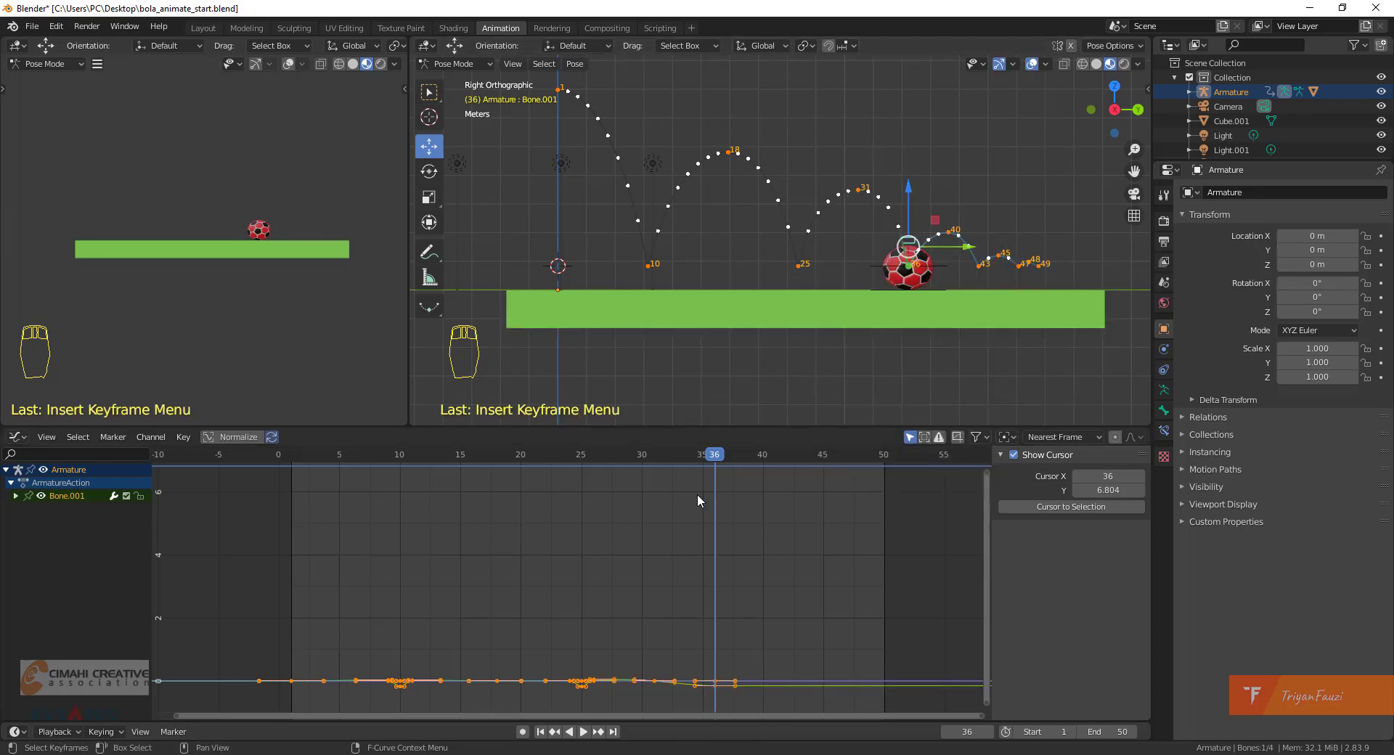
Stretch the ball at frame 35 by raising the upper control bone slightly, and insert a Location keyframe.
click(705, 458)
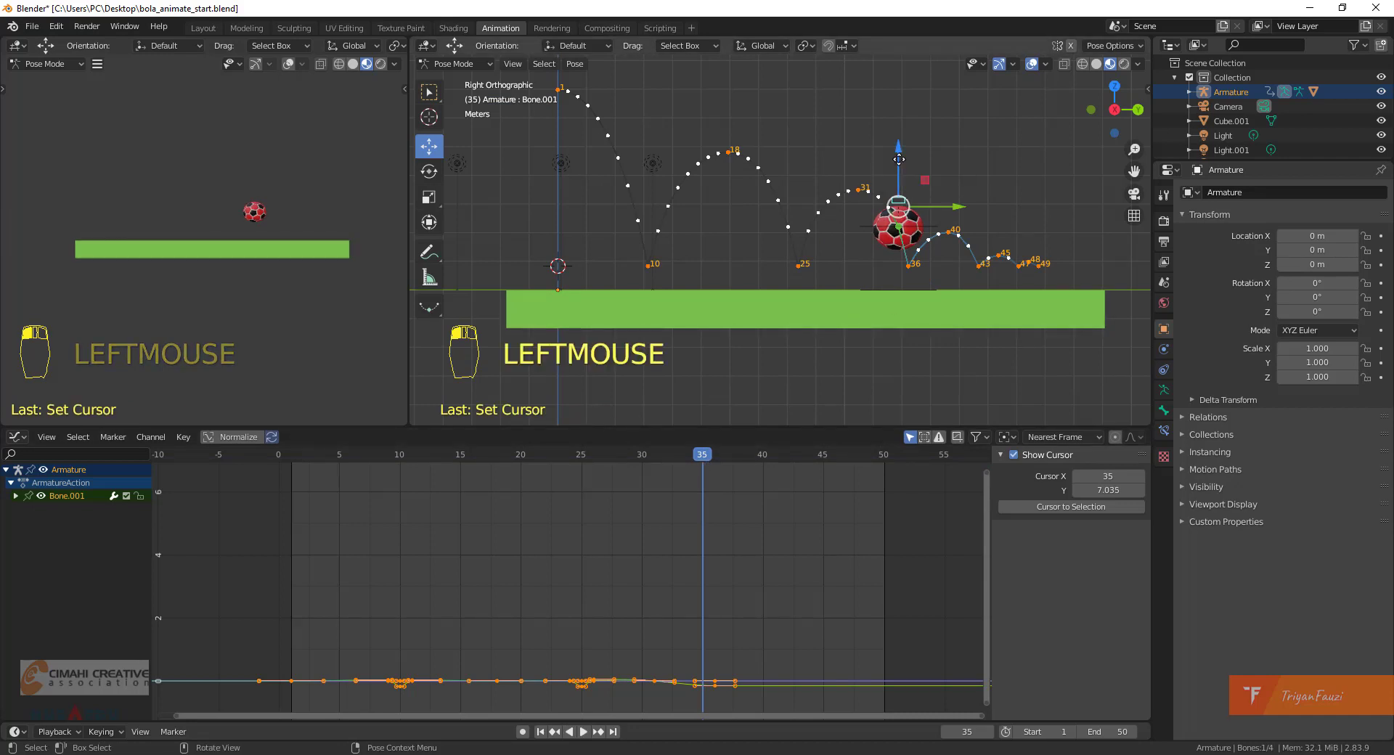
drag(899, 159, 933, 179)
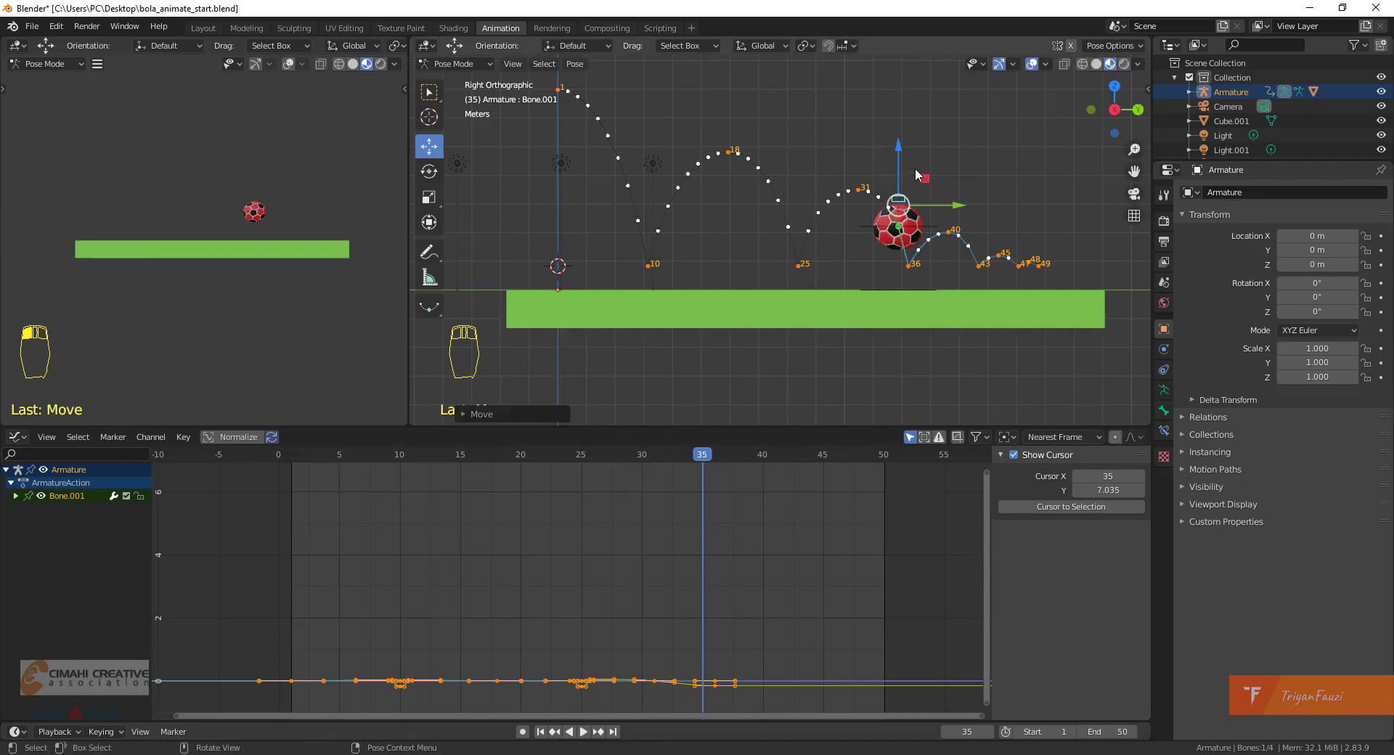
key(i)
click(1013, 201)
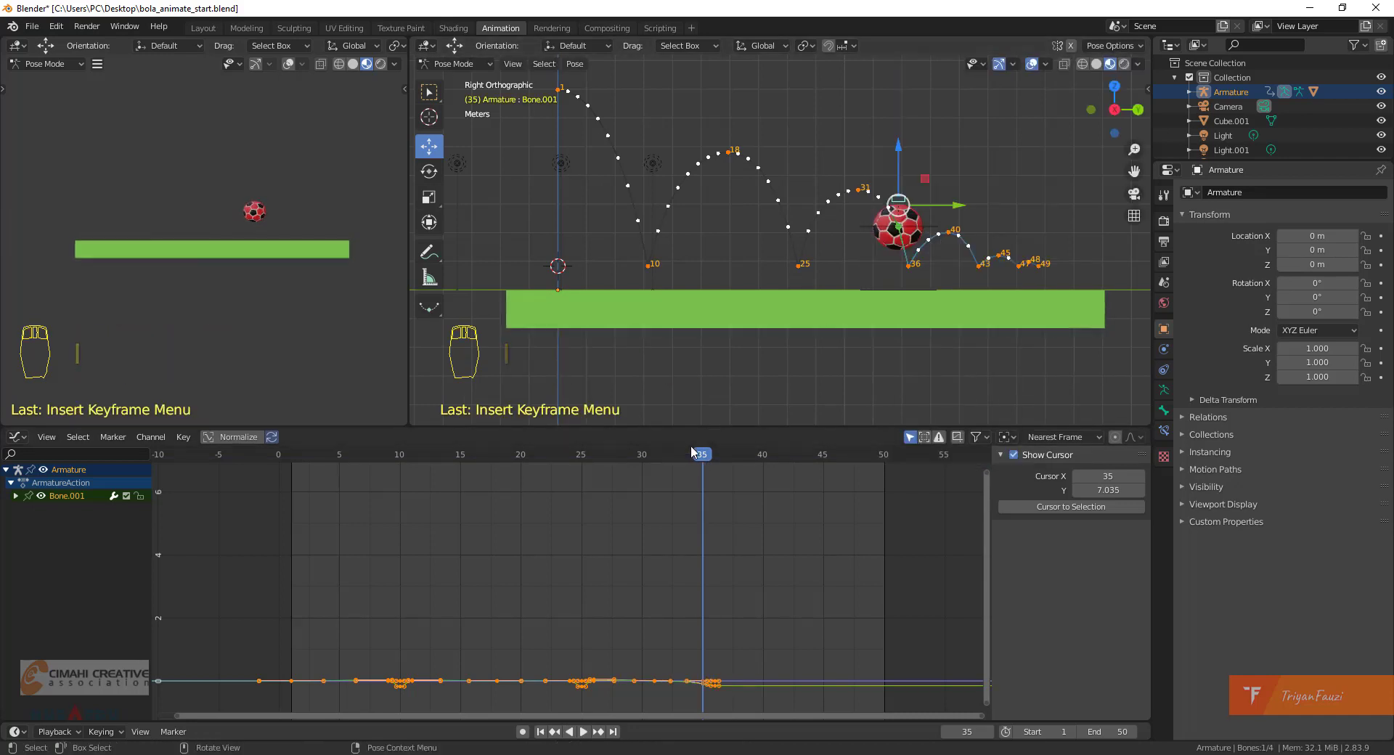
Stretch the ball at frame 37 by raising the upper control bone slightly, and insert a Location keyframe.
click(710, 456)
drag(710, 455, 726, 455)
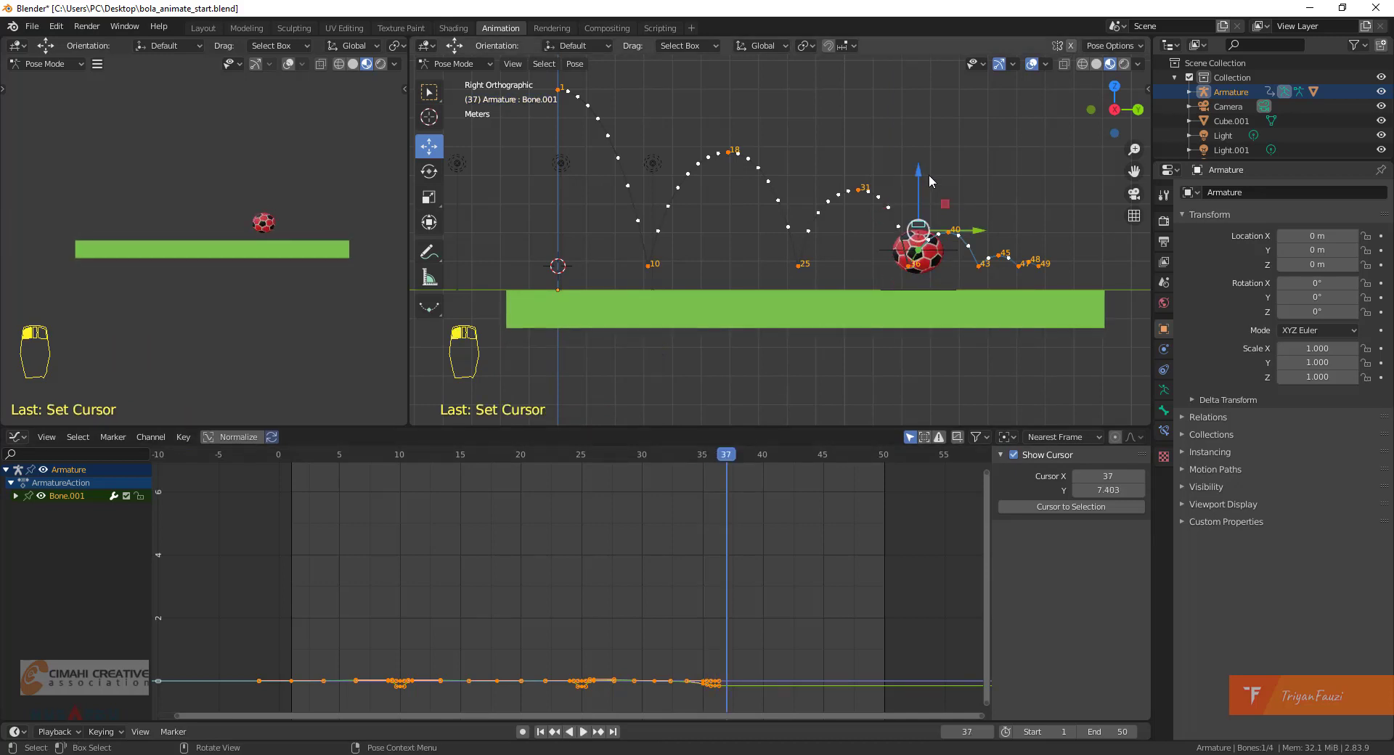
drag(917, 185, 921, 176)
key(i)
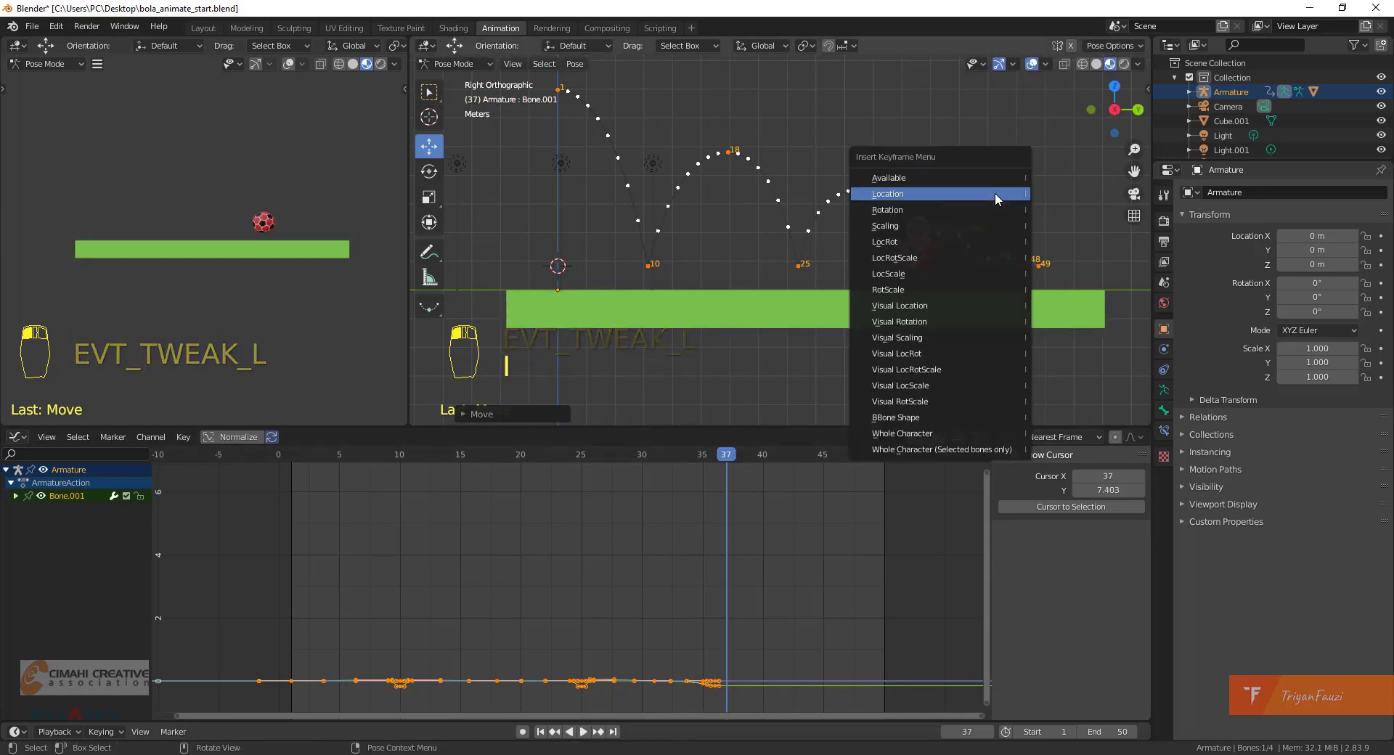
click(995, 194)
Clear the upper control bone's location at the frame 40 peak to restore the ball's shape, and insert a Location keyframe.
drag(734, 454, 763, 454)
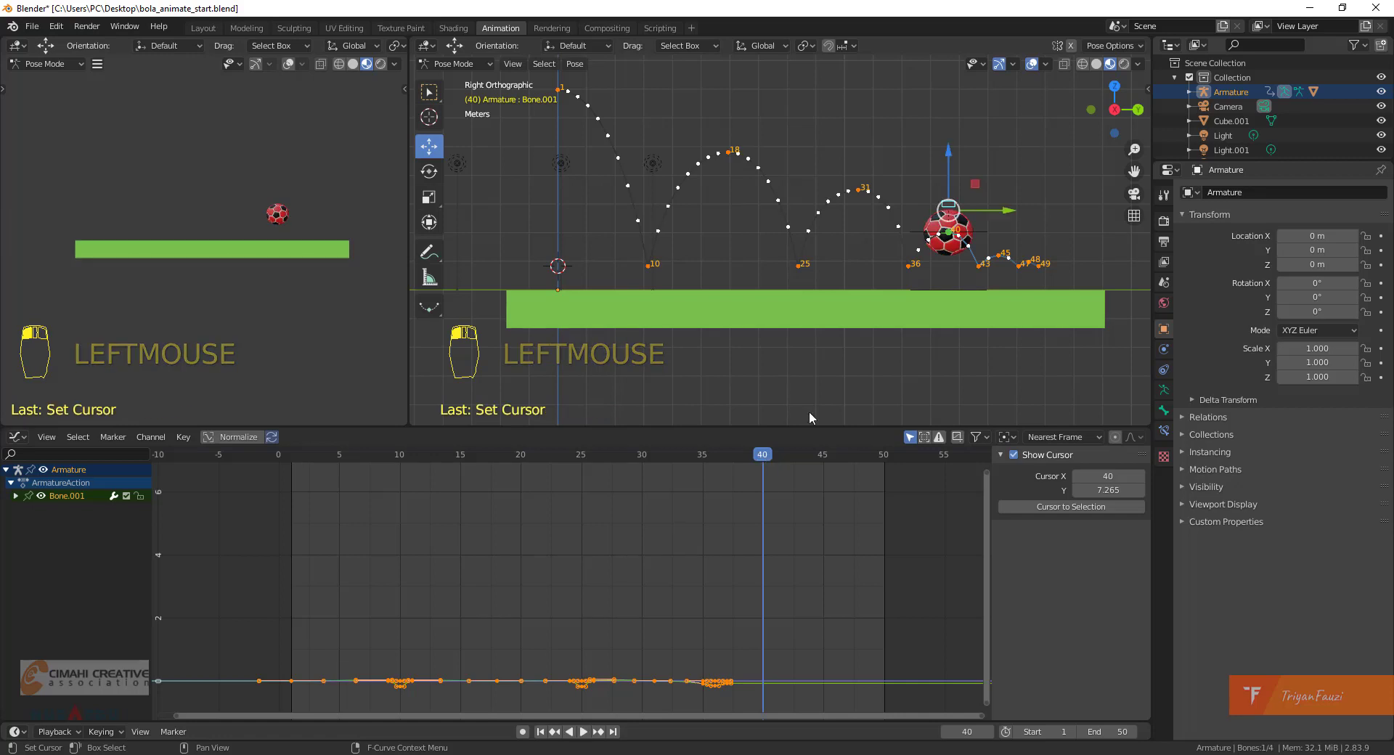
key(alt+g)
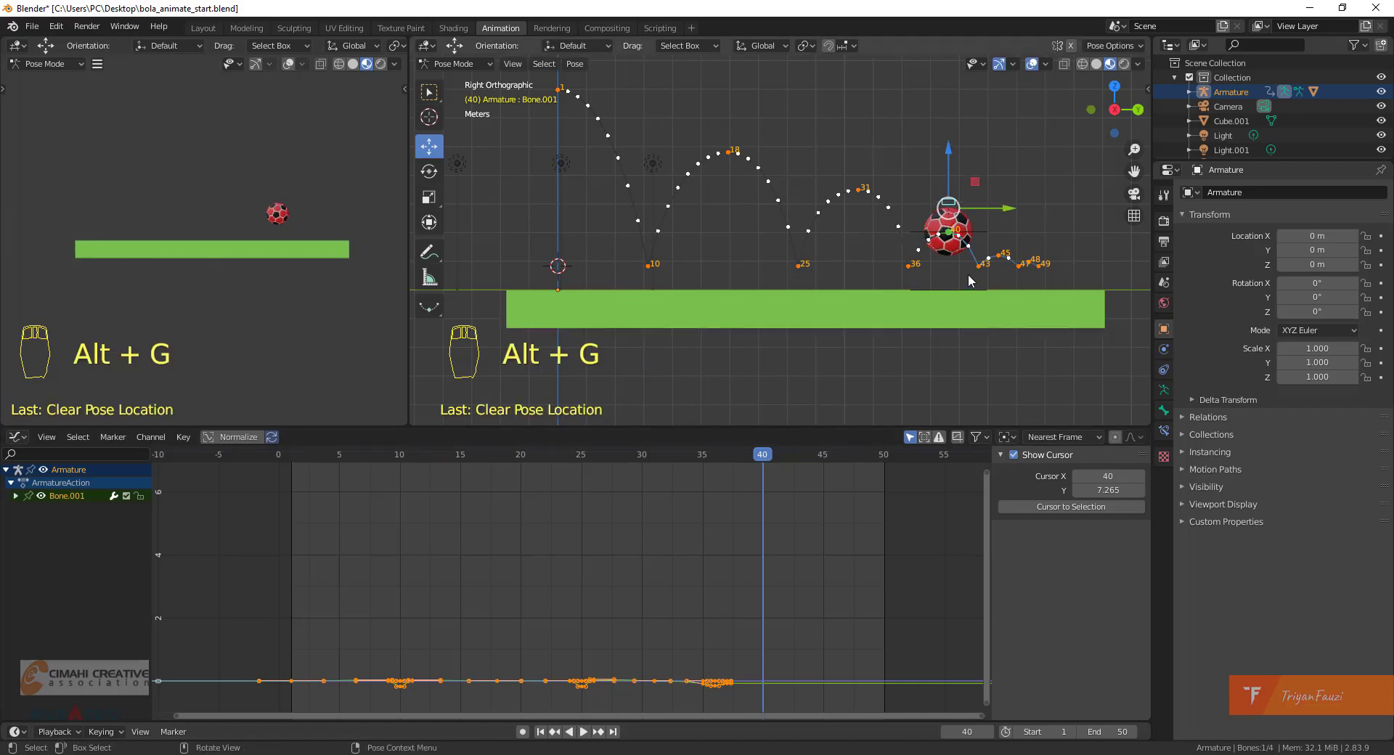
key(i)
click(968, 275)
Lower the upper control bone slightly at frame 43 to squash the ball on its fourth impact, and insert a Location keyframe.
drag(771, 462, 798, 466)
scroll(1026, 283, up, 3)
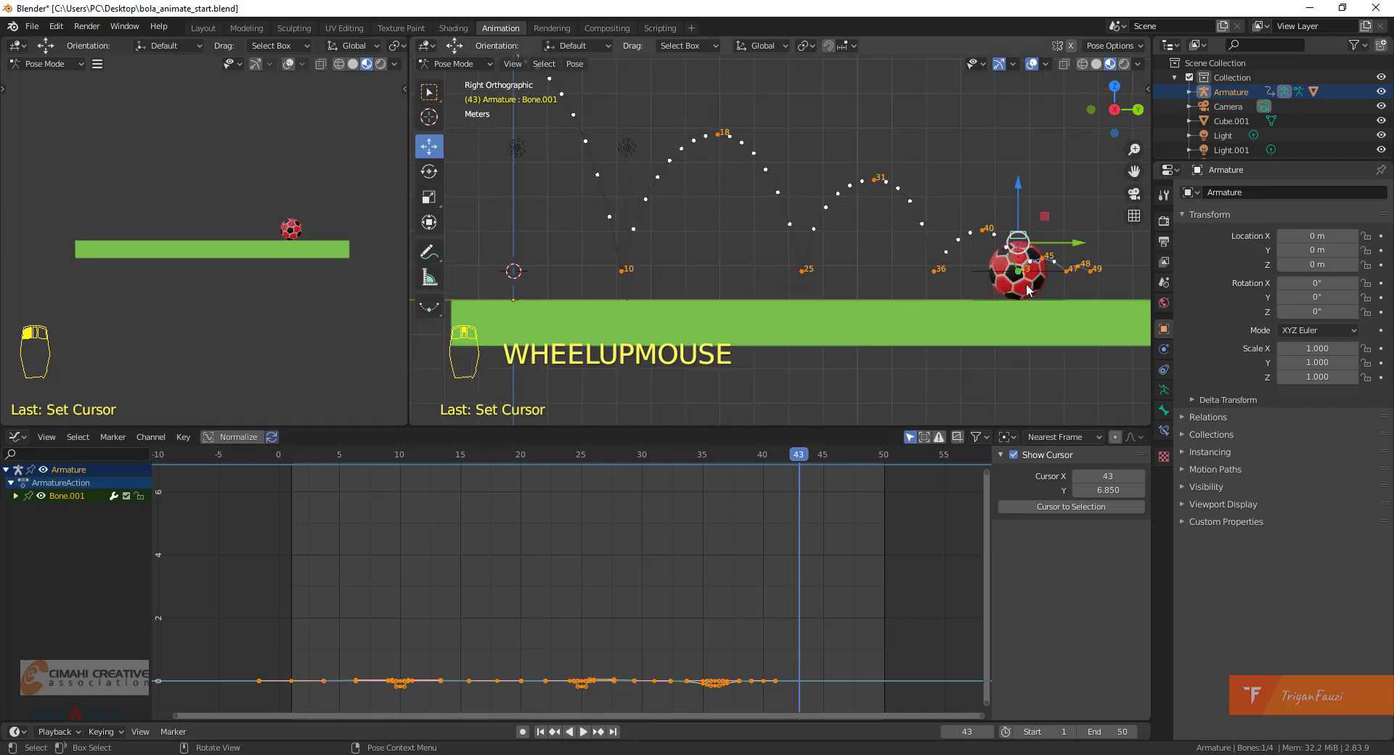
shift+middle_drag(1044, 286, 760, 249)
drag(835, 157, 837, 166)
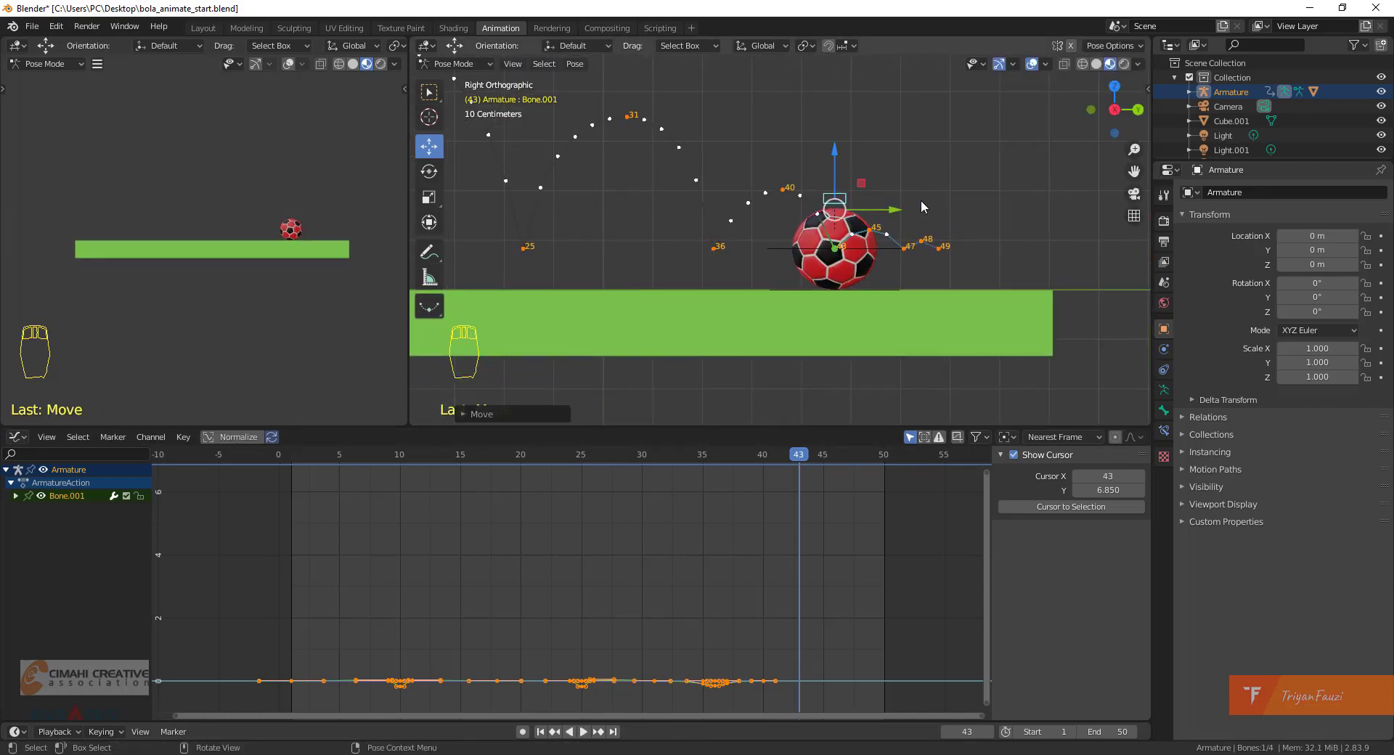
key(i)
click(917, 202)
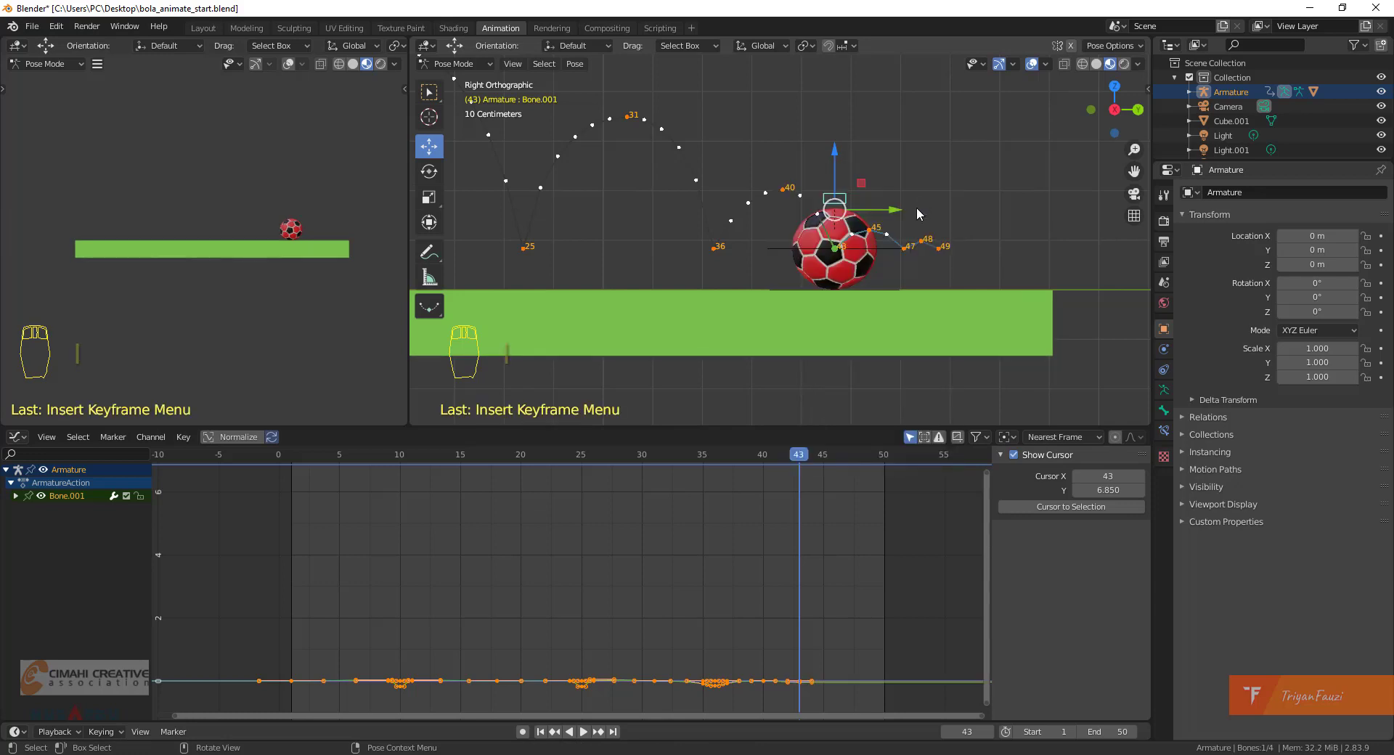
Stretch the ball at frame 42 by raising the upper control bone slightly, and insert a Location keyframe.
click(797, 453)
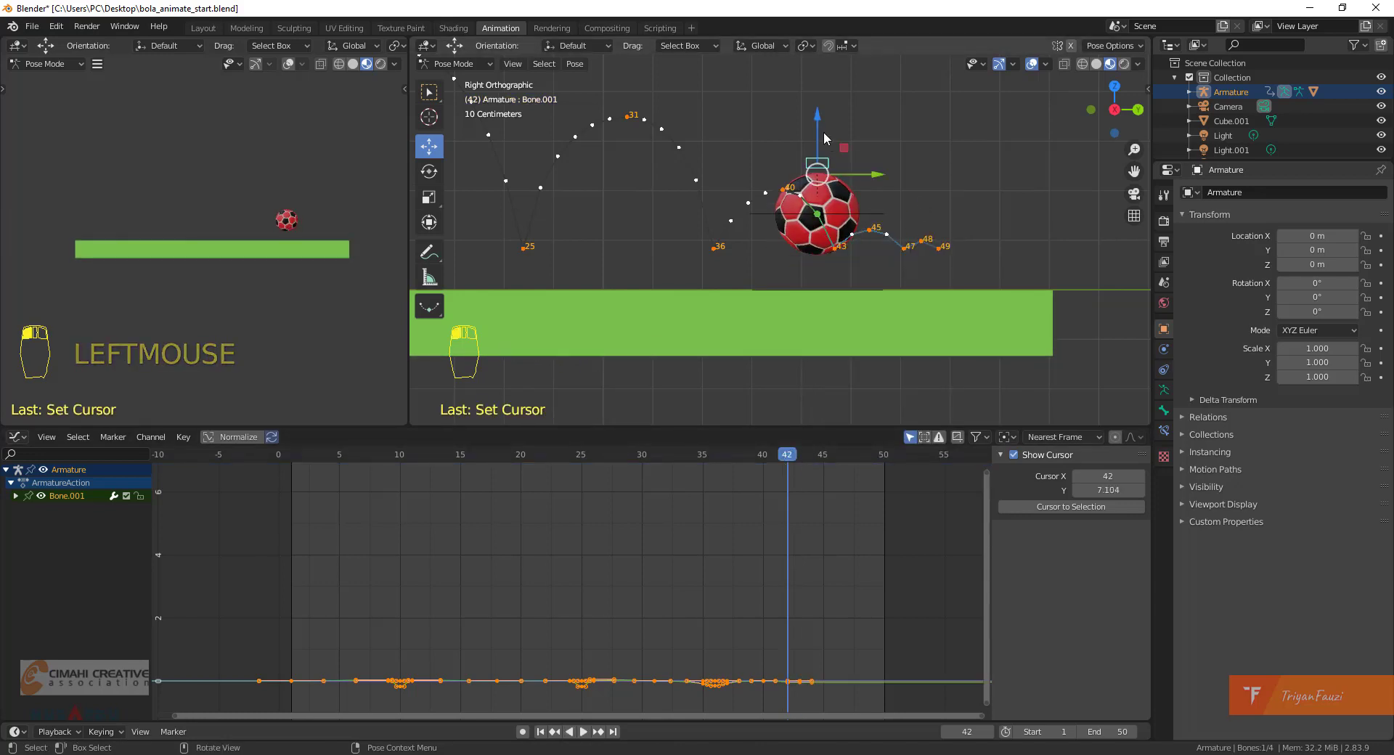
drag(818, 128, 825, 132)
key(i)
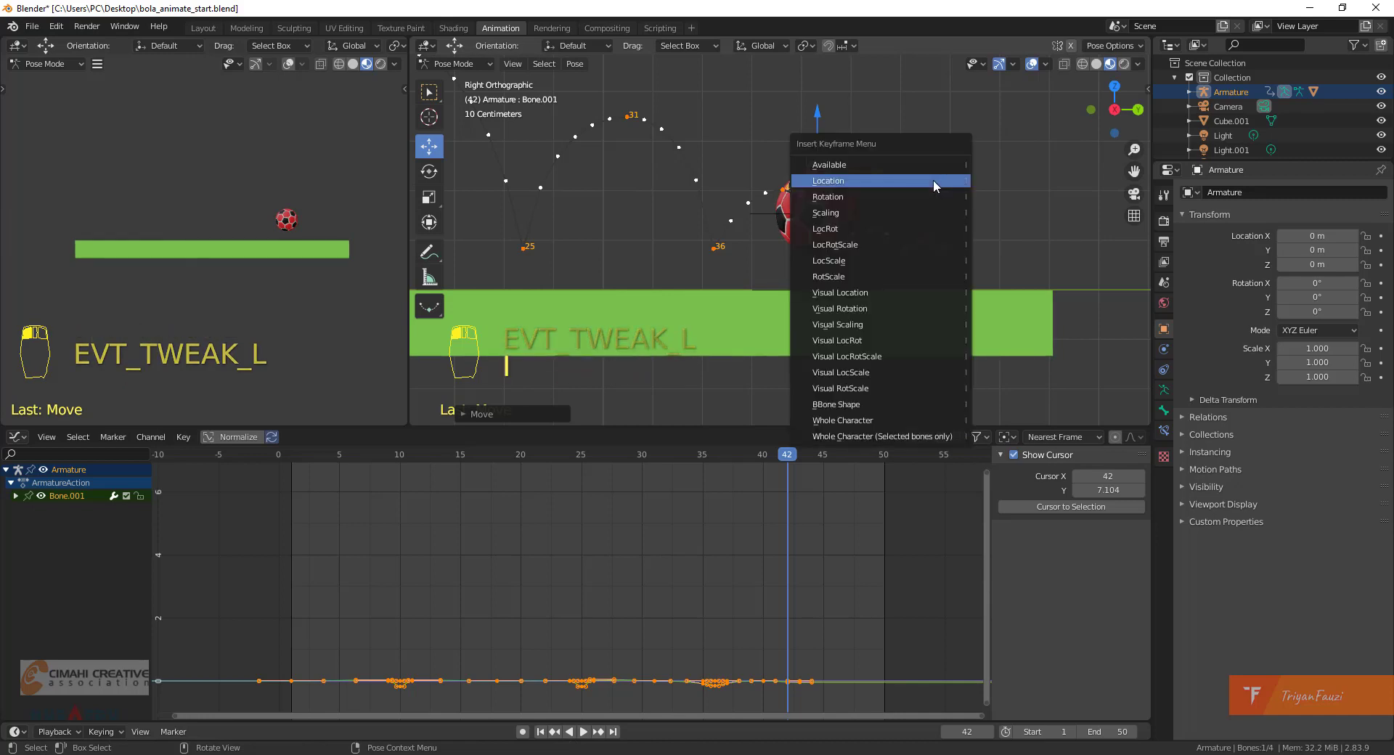
click(934, 180)
Stretch the ball at frame 44 by raising the upper control bone slightly, and insert a Location keyframe.
drag(791, 459, 811, 464)
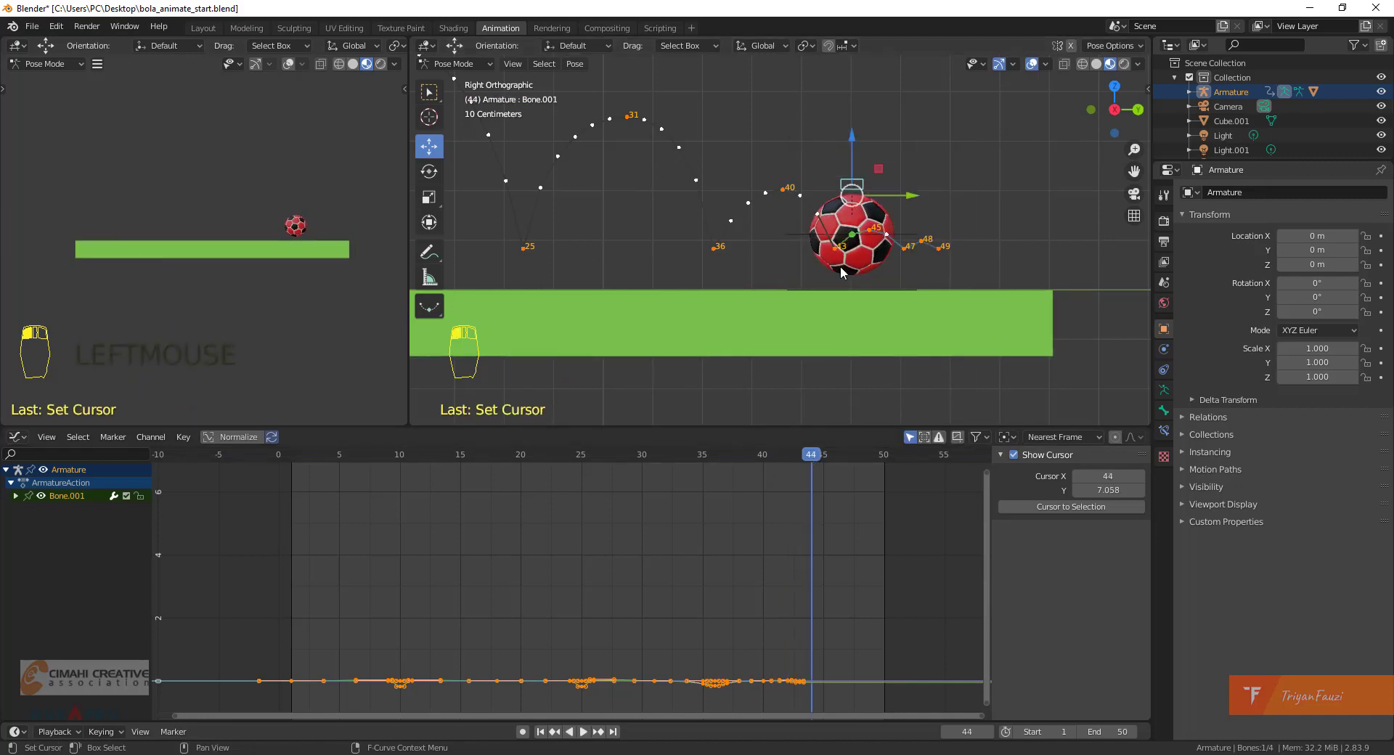
drag(852, 161, 852, 144)
key(i)
click(890, 159)
Clear the upper control bone's location at the frame 45 peak to restore the ball's shape, and insert a Location keyframe.
mouse_move(807, 455)
mouse_down()
mouse_move(836, 459)
mouse_move(815, 457)
mouse_up()
key(alt+g)
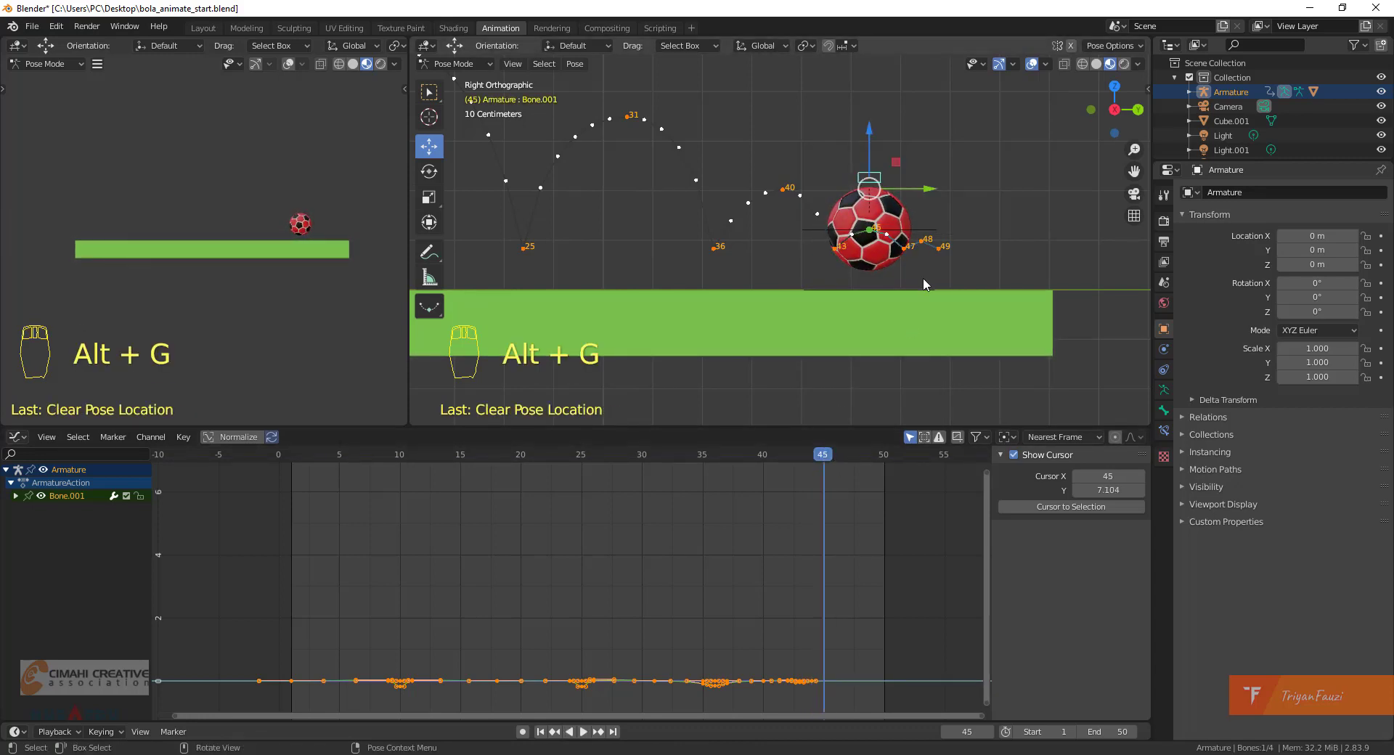
key(i)
click(922, 278)
Lower the upper control bone very slightly at frame 47 to squash the ball on impact, and insert a Location keyframe.
drag(825, 459, 853, 460)
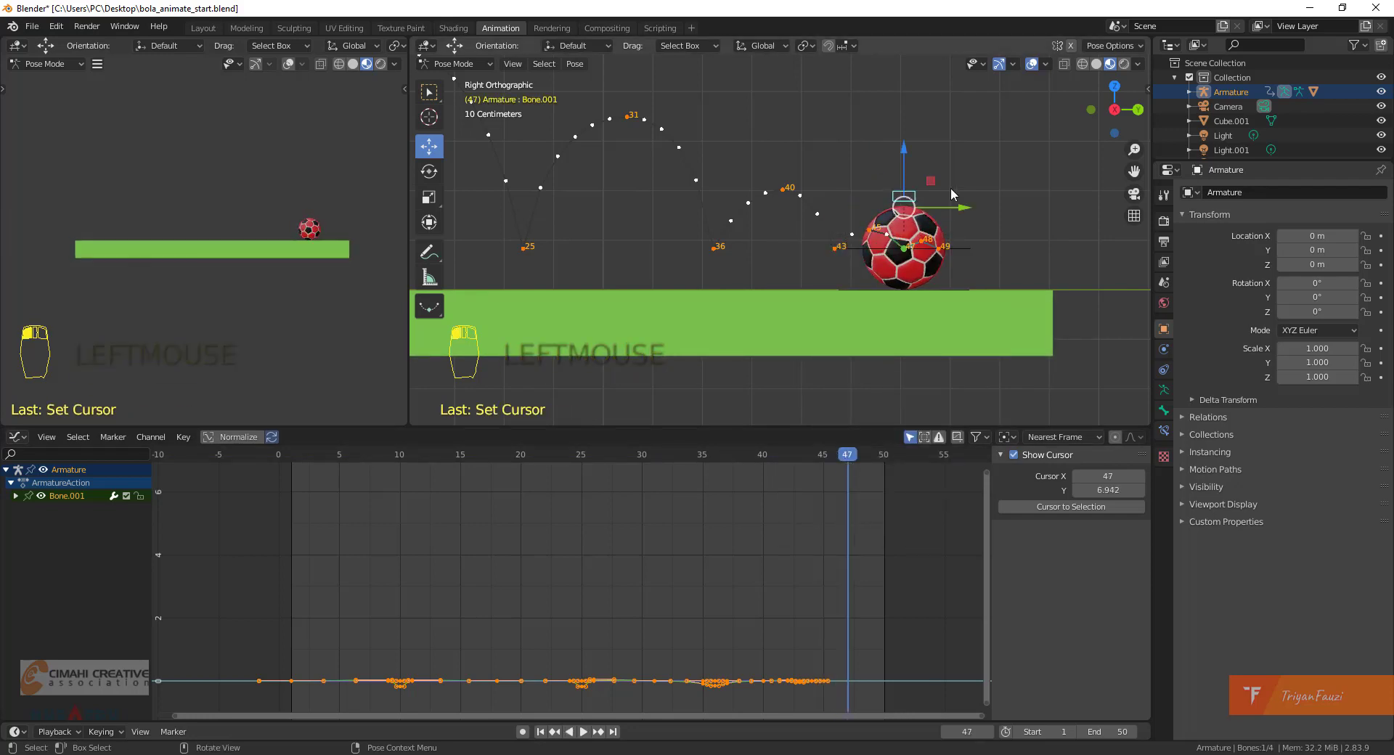
click(904, 164)
drag(906, 169, 908, 170)
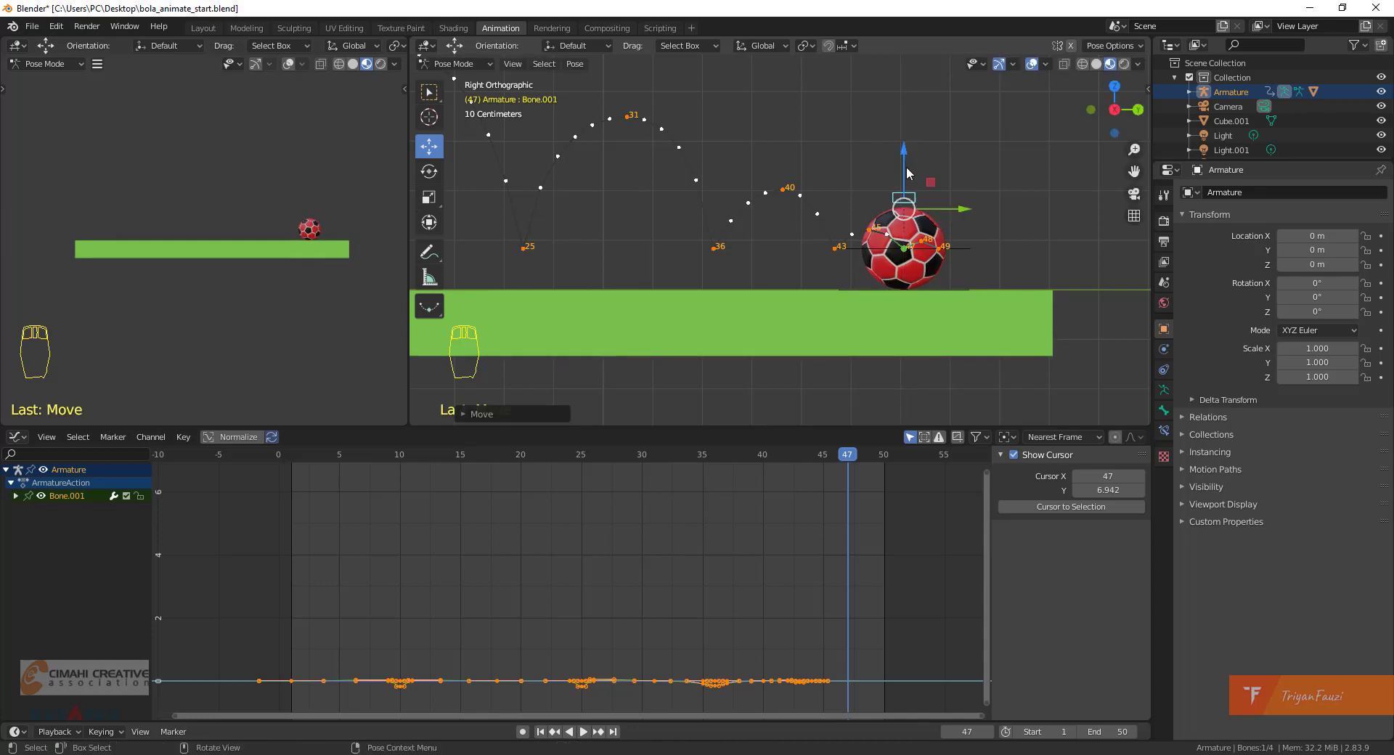
key(i)
click(981, 182)
Clear the upper control bone's location at frame 49 so the ball rests in its normal shape, and insert a Location keyframe.
click(861, 454)
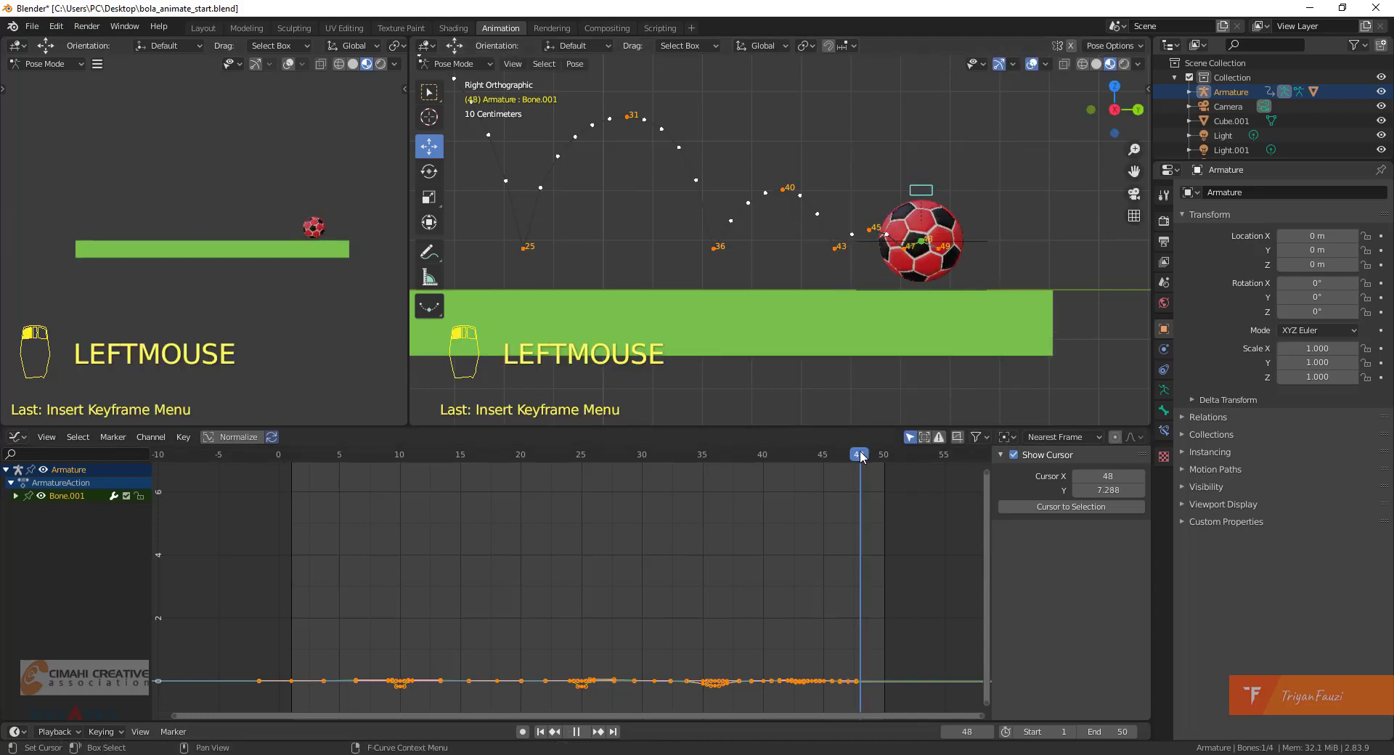
drag(861, 455, 879, 456)
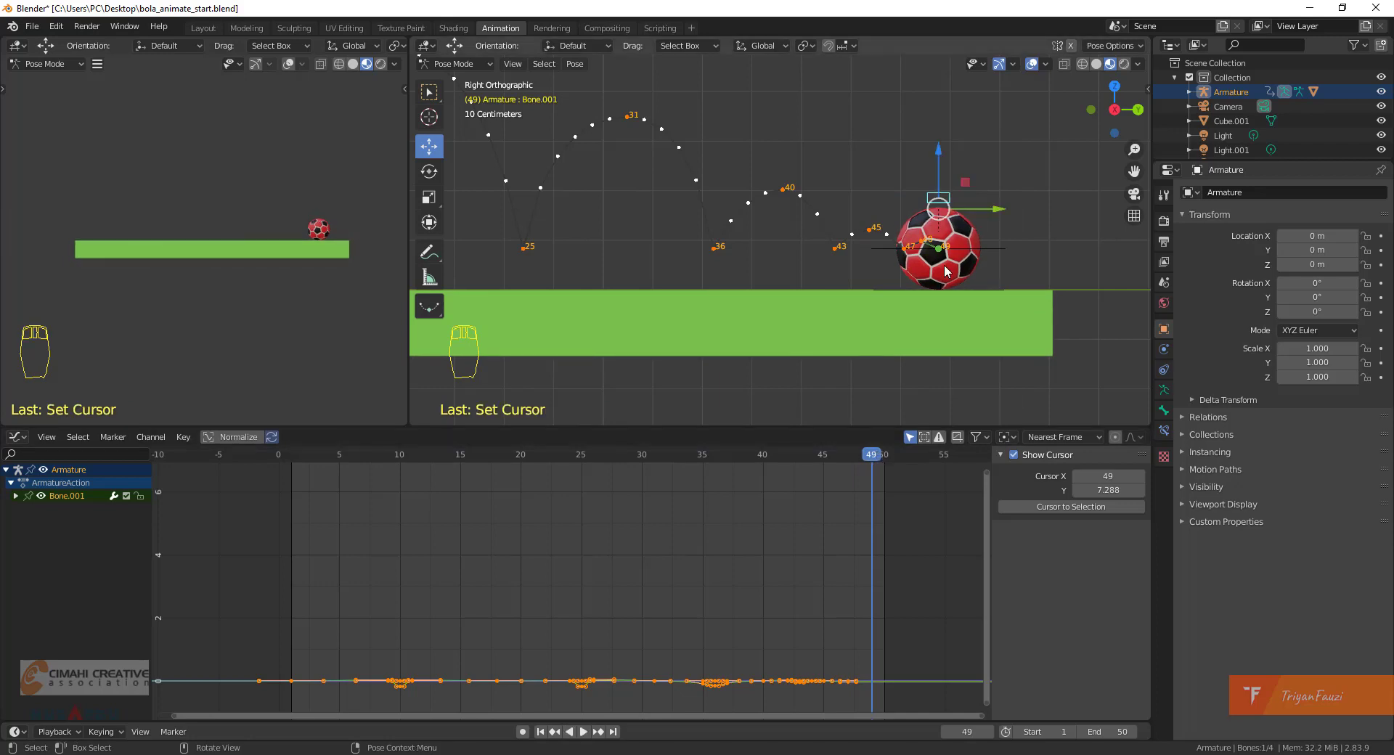
key(alt+g)
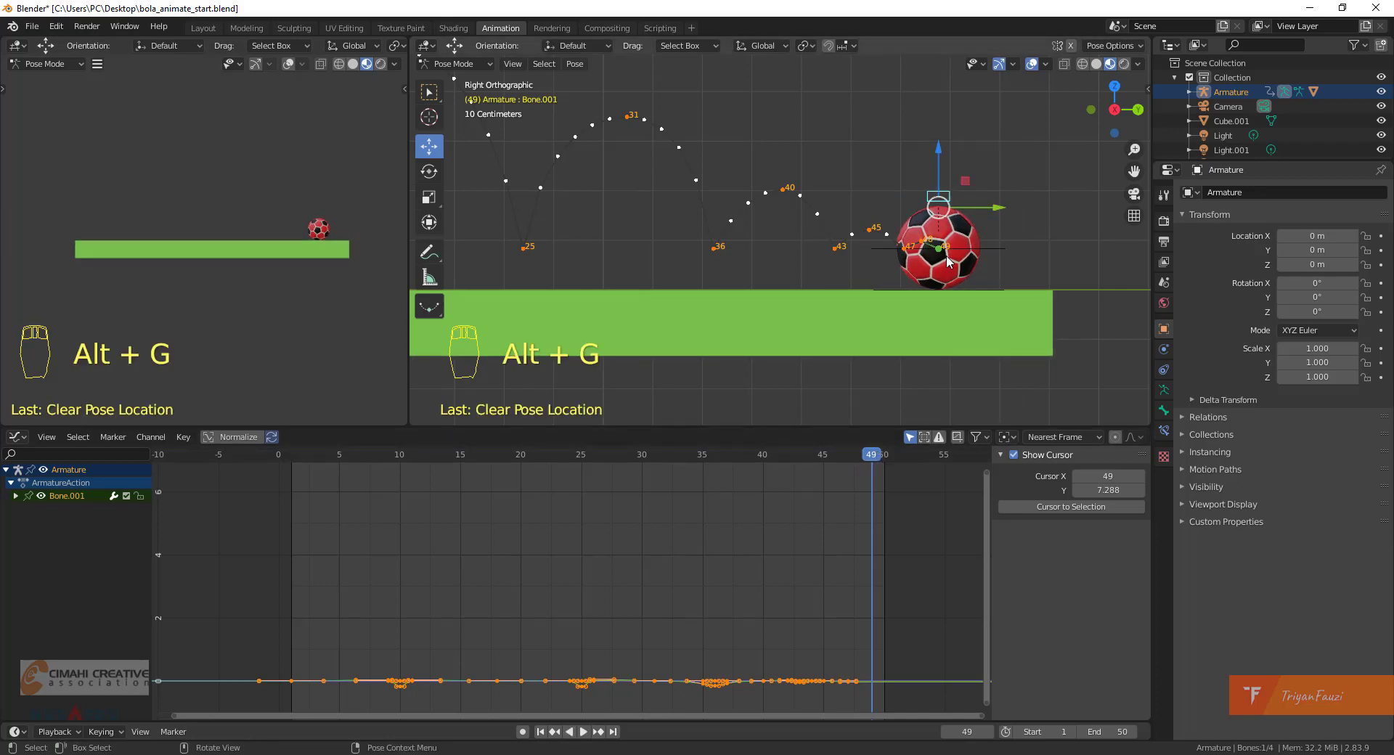
key(i)
click(947, 257)
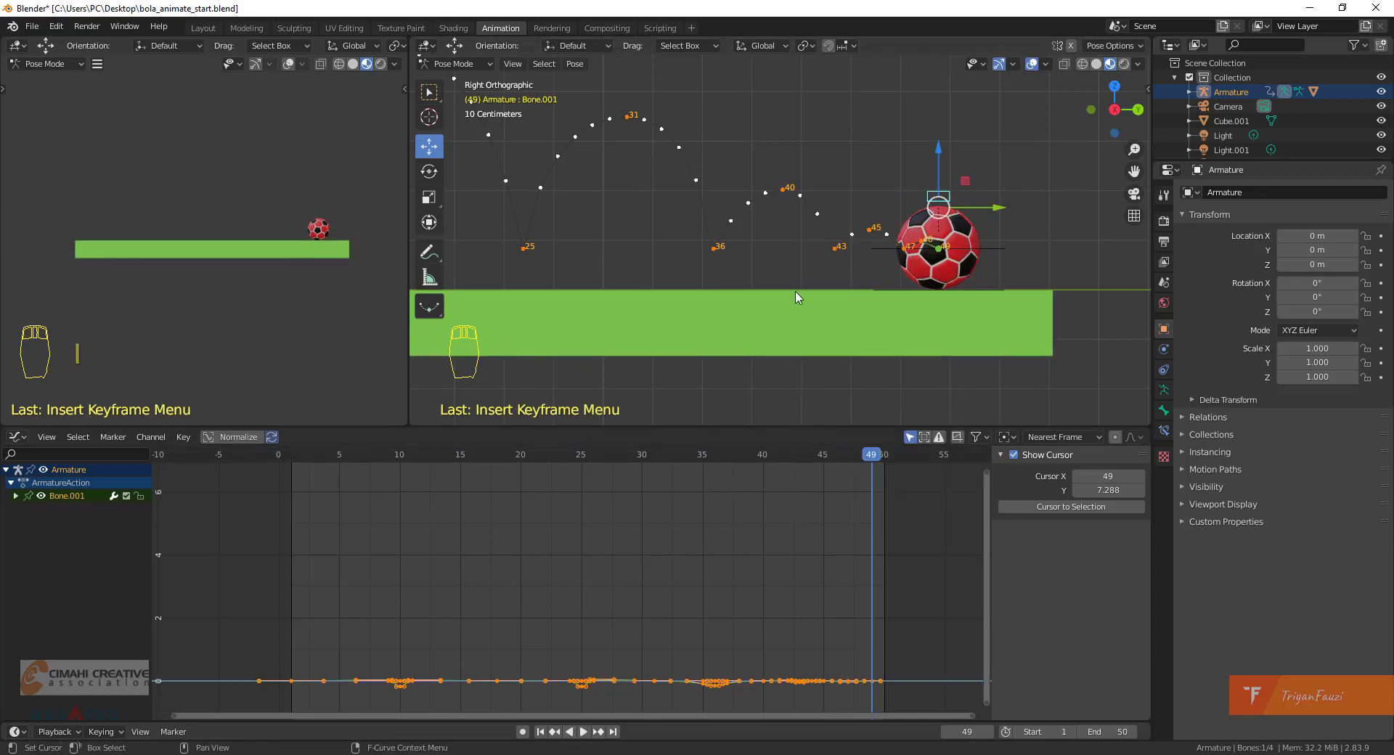
Widen the preview viewport without the motion path so the whole green platform fits for playback.
scroll(261, 302, up, 3)
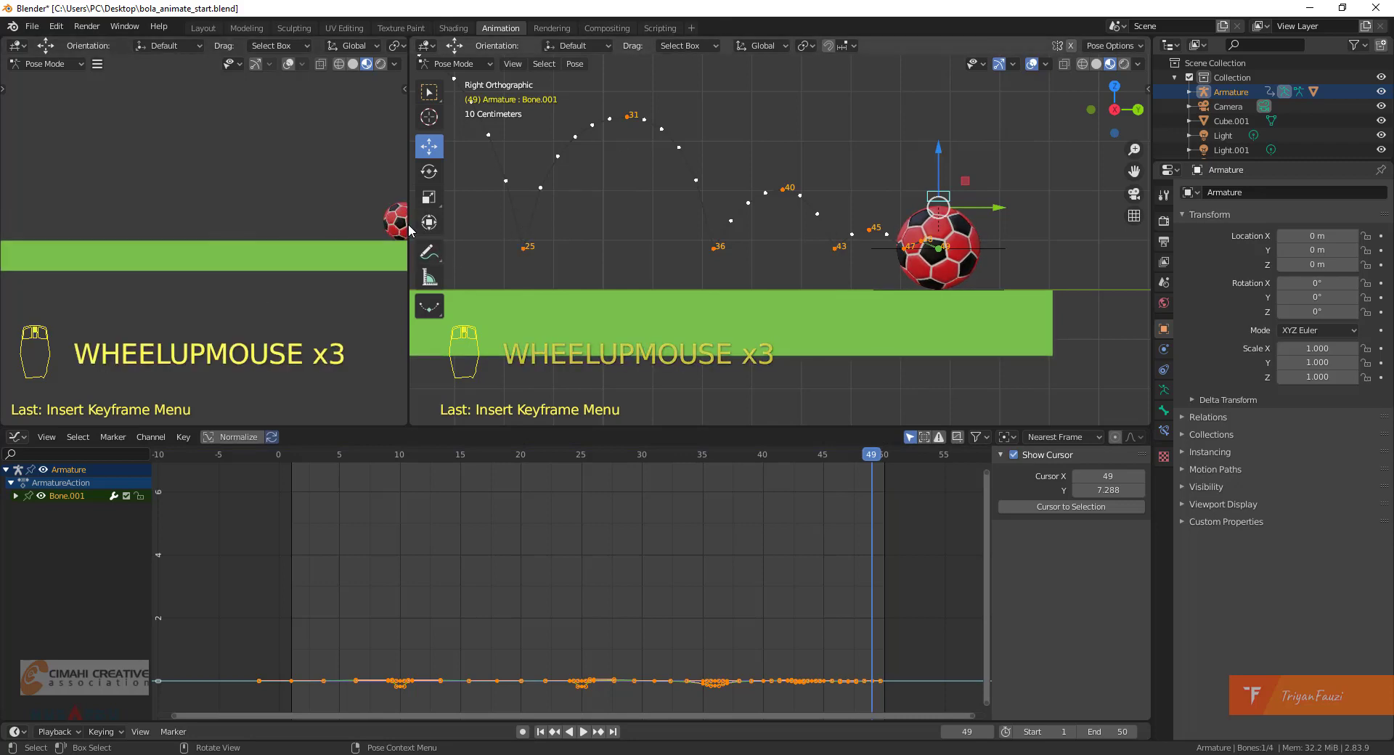
drag(409, 231, 644, 231)
scroll(485, 256, down, 4)
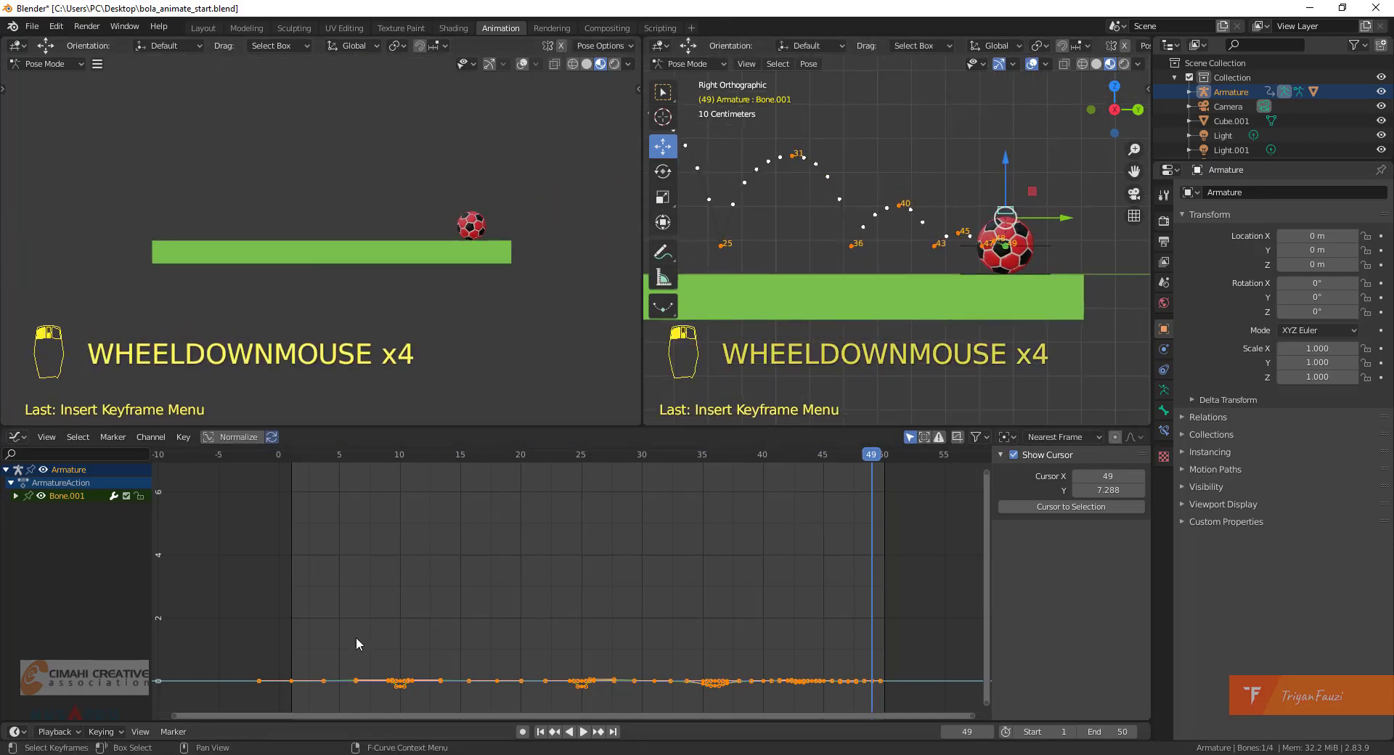
Play the bounce animation, scrub back near the start and replay it to review the squash and stretch.
key(space)
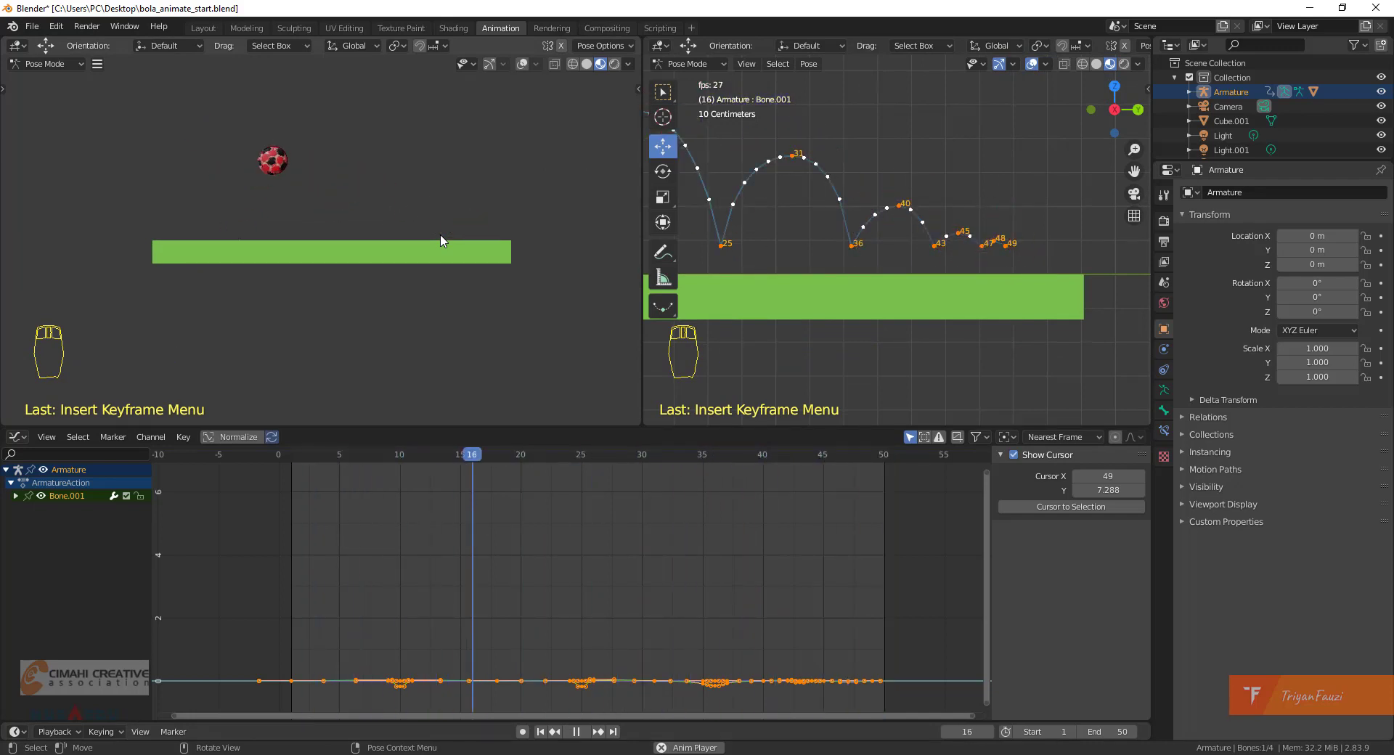
key(space)
scroll(211, 289, up, 4)
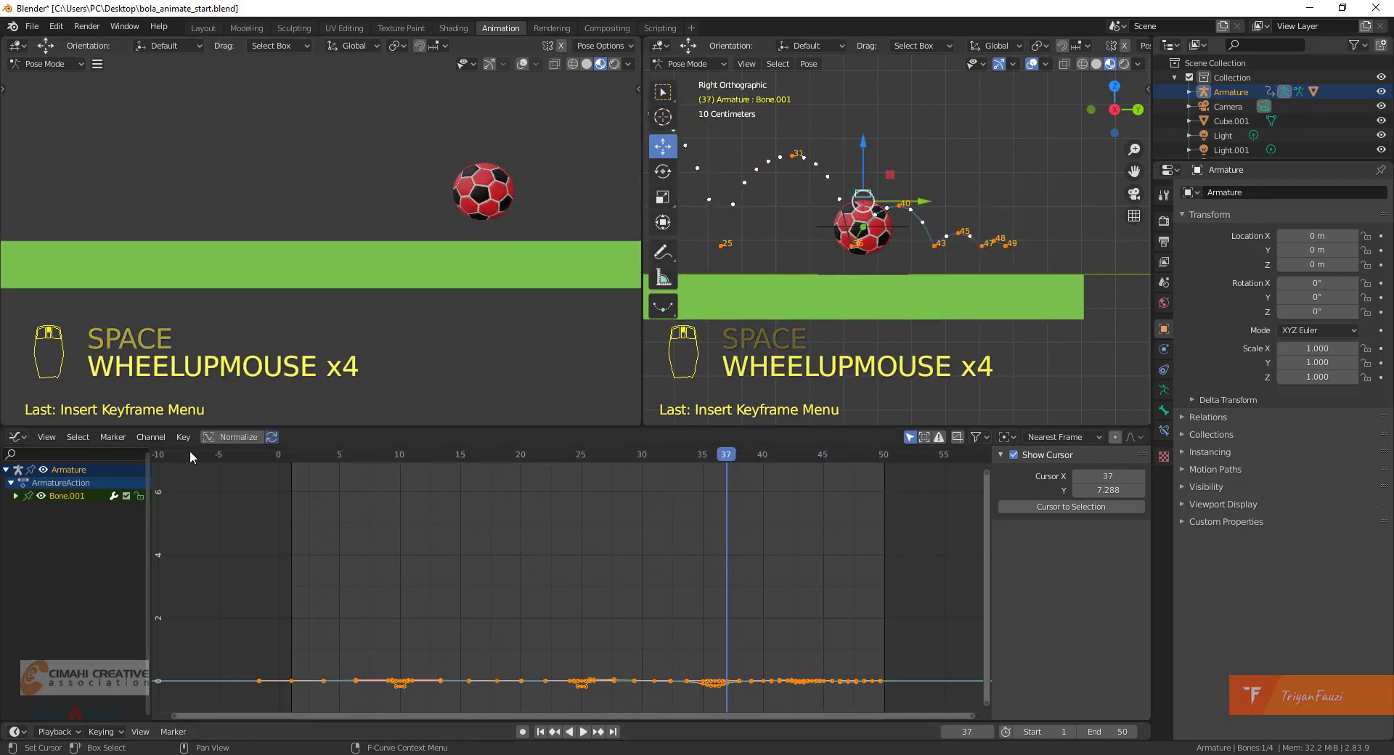
drag(336, 455, 308, 499)
scroll(276, 173, down, 4)
key(space)
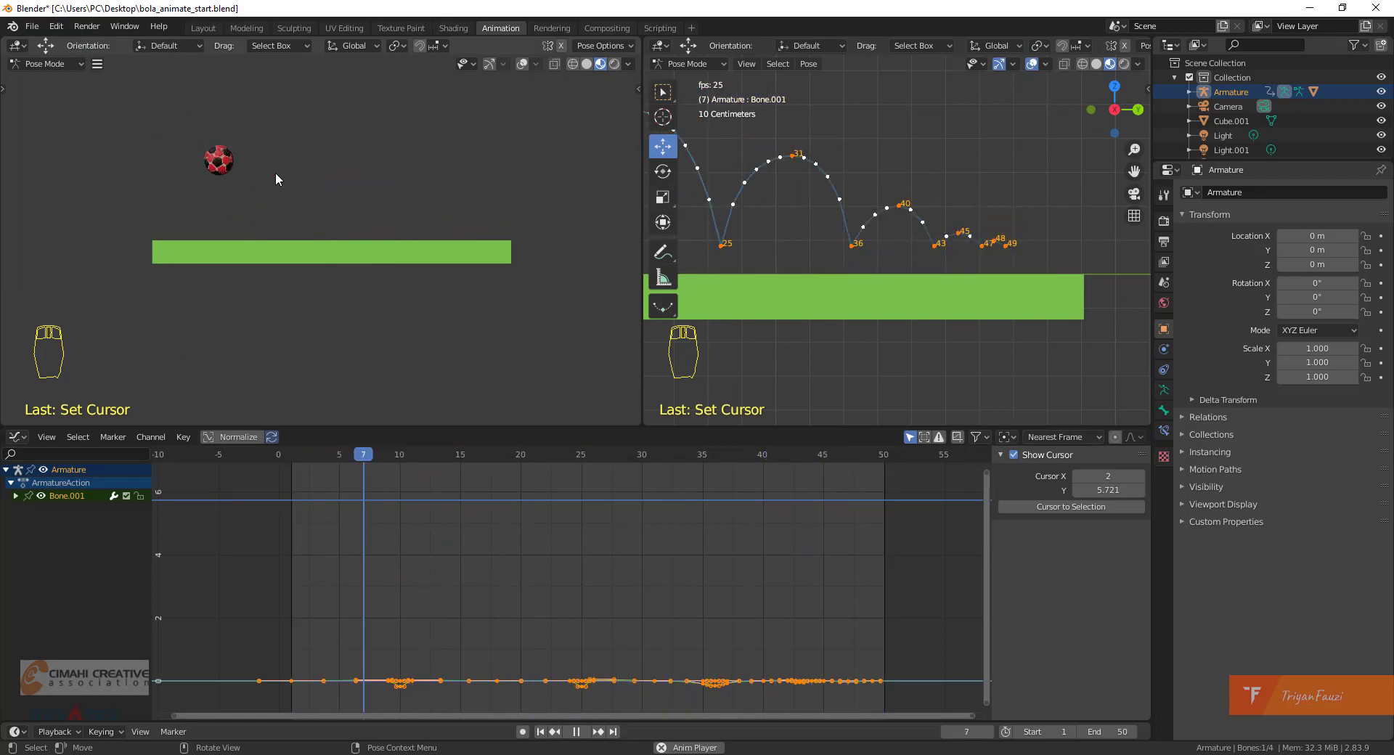
key(space)
Rotate the ball's central control bone about 16.5 degrees counterclockwise at frame 1, and insert a Rotation keyframe.
click(302, 456)
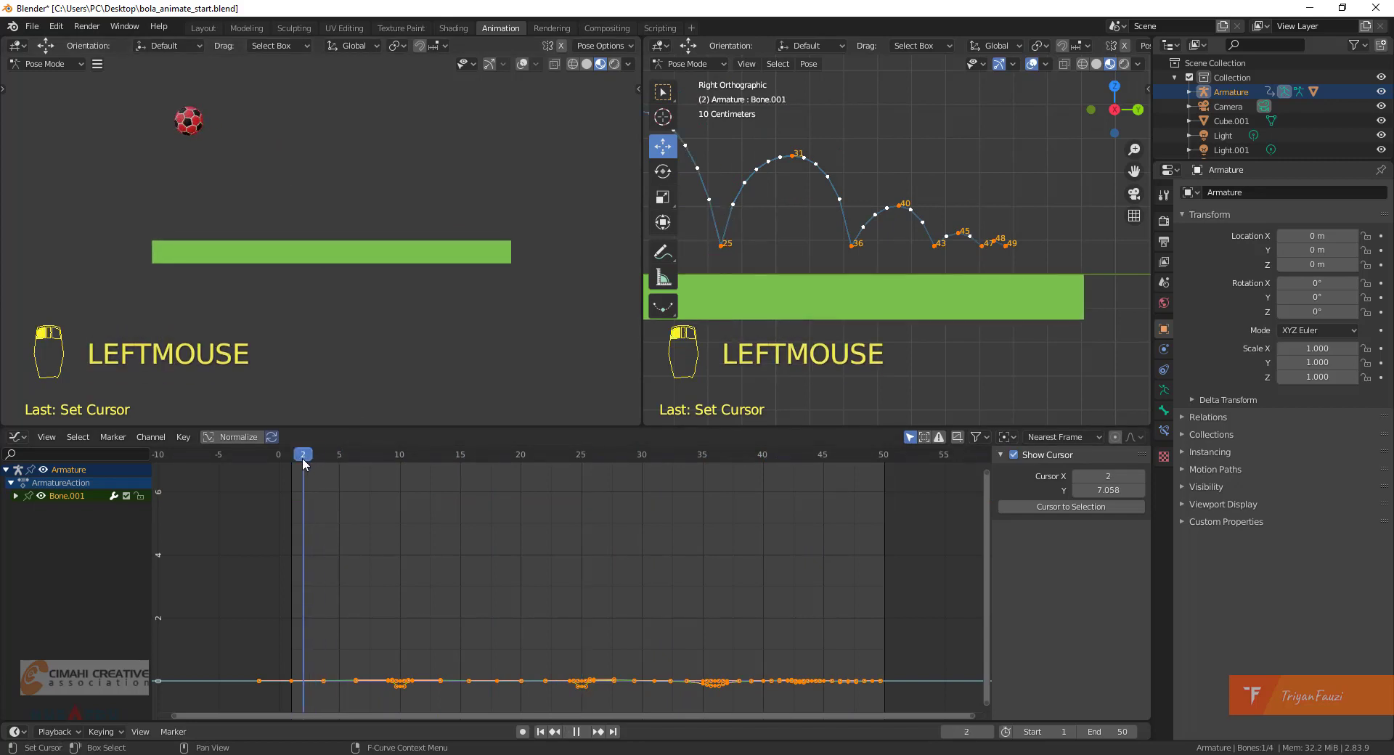
drag(302, 457, 294, 461)
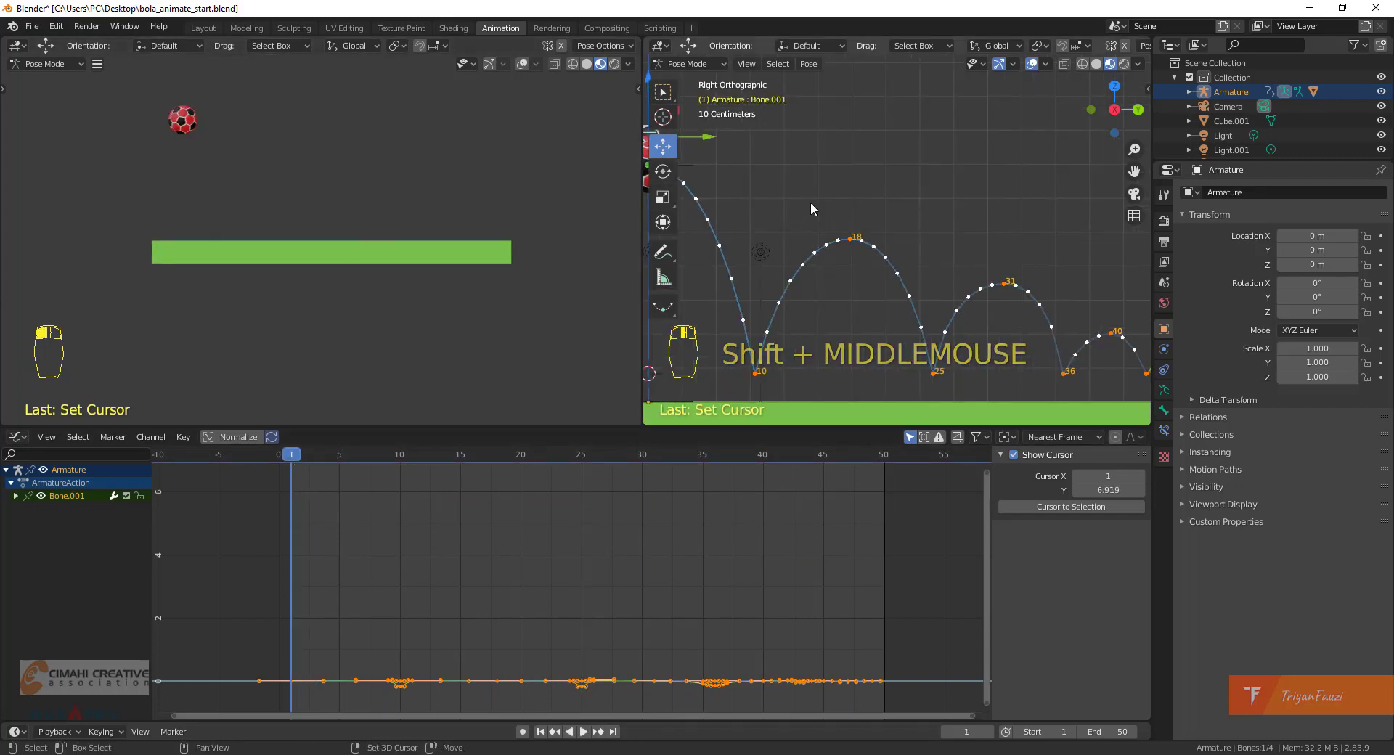
shift+middle_drag(810, 202, 934, 268)
scroll(800, 251, up, 4)
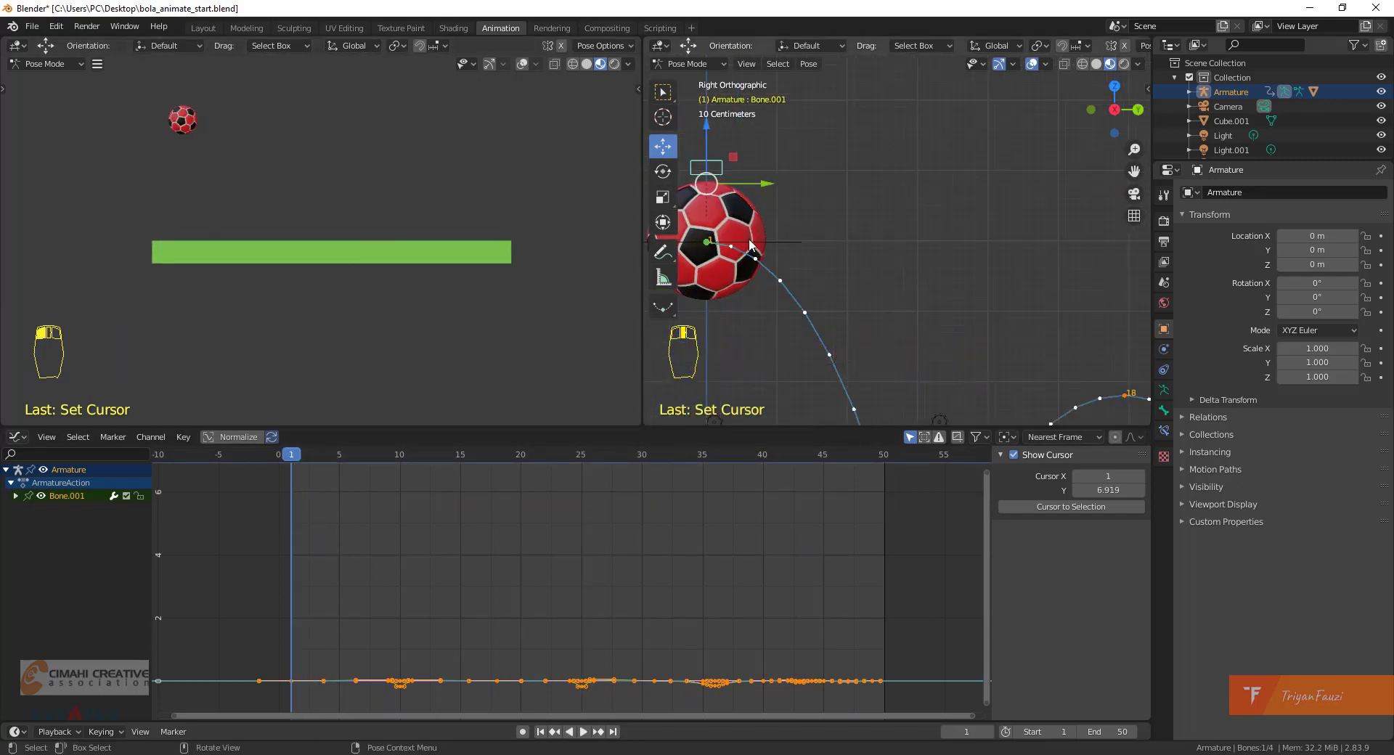
click(785, 245)
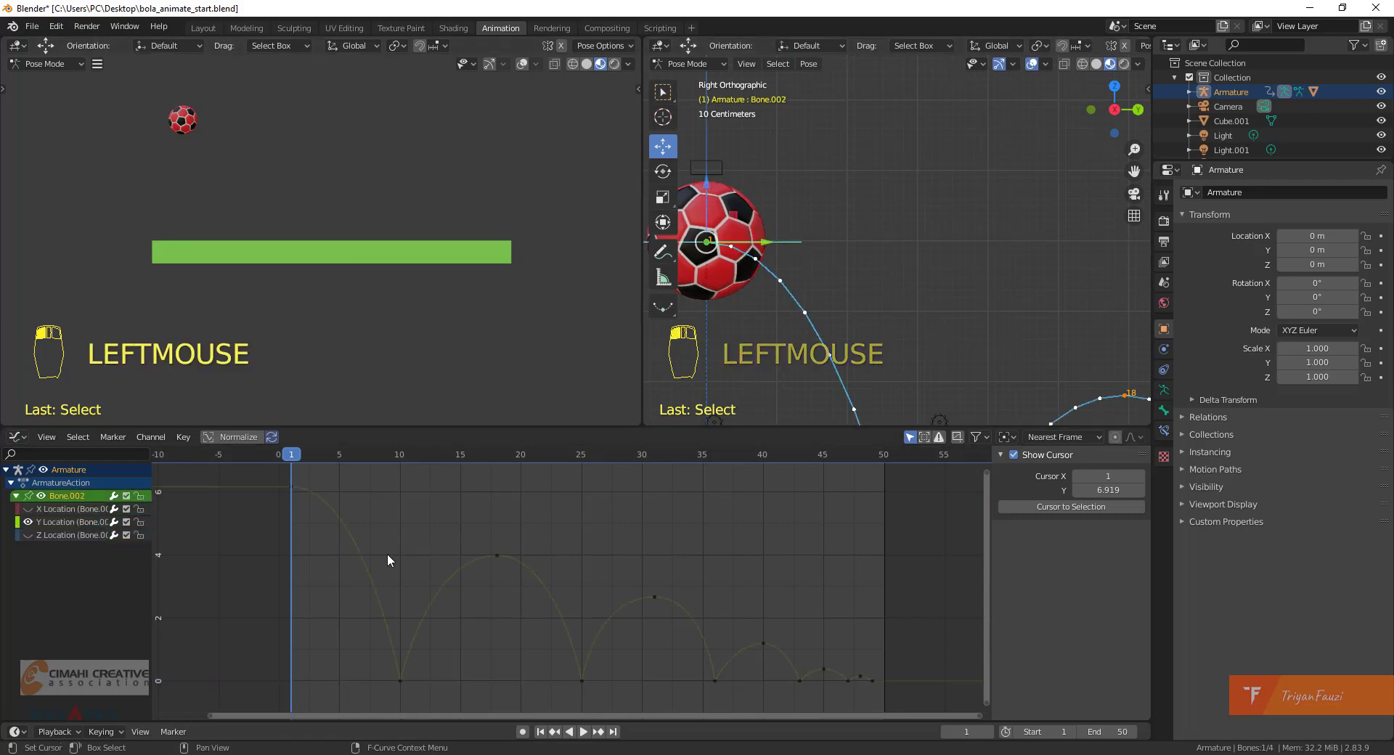
scroll(837, 229, down, 2)
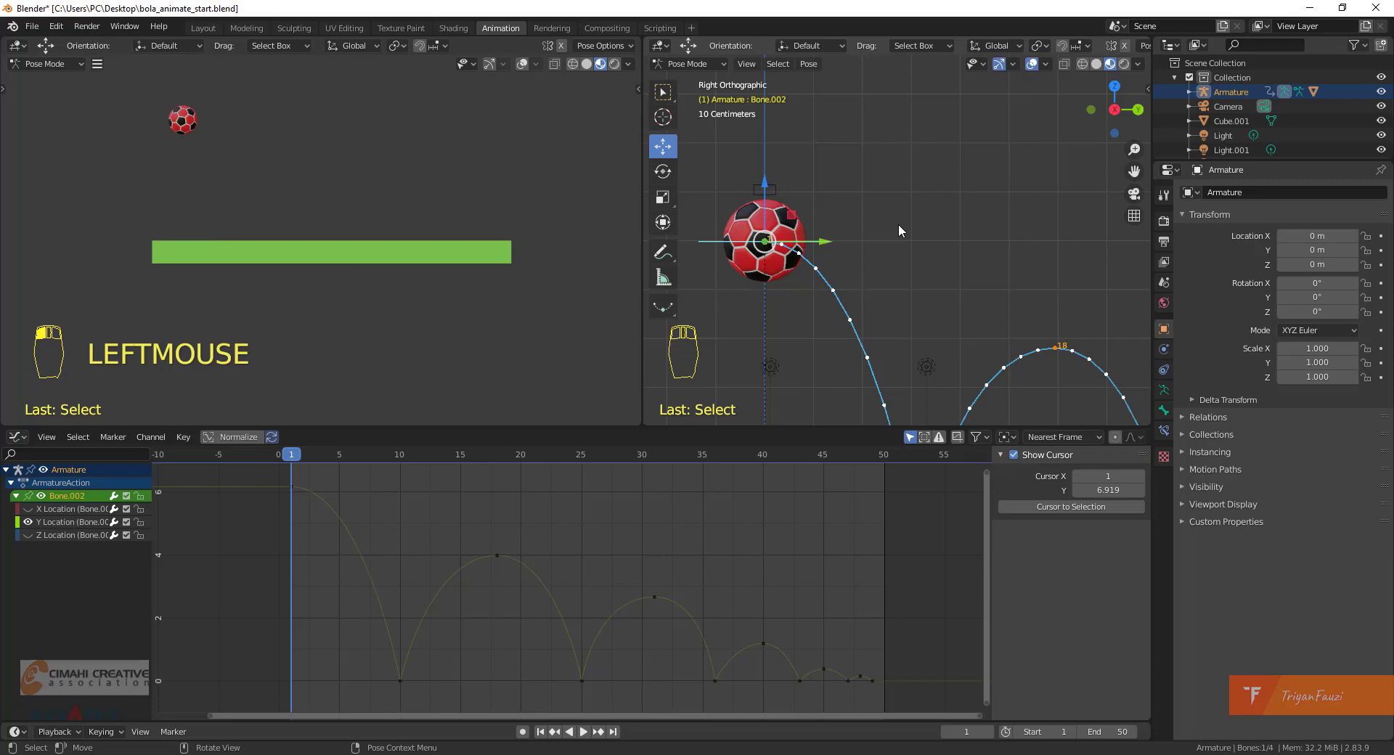
key(r)
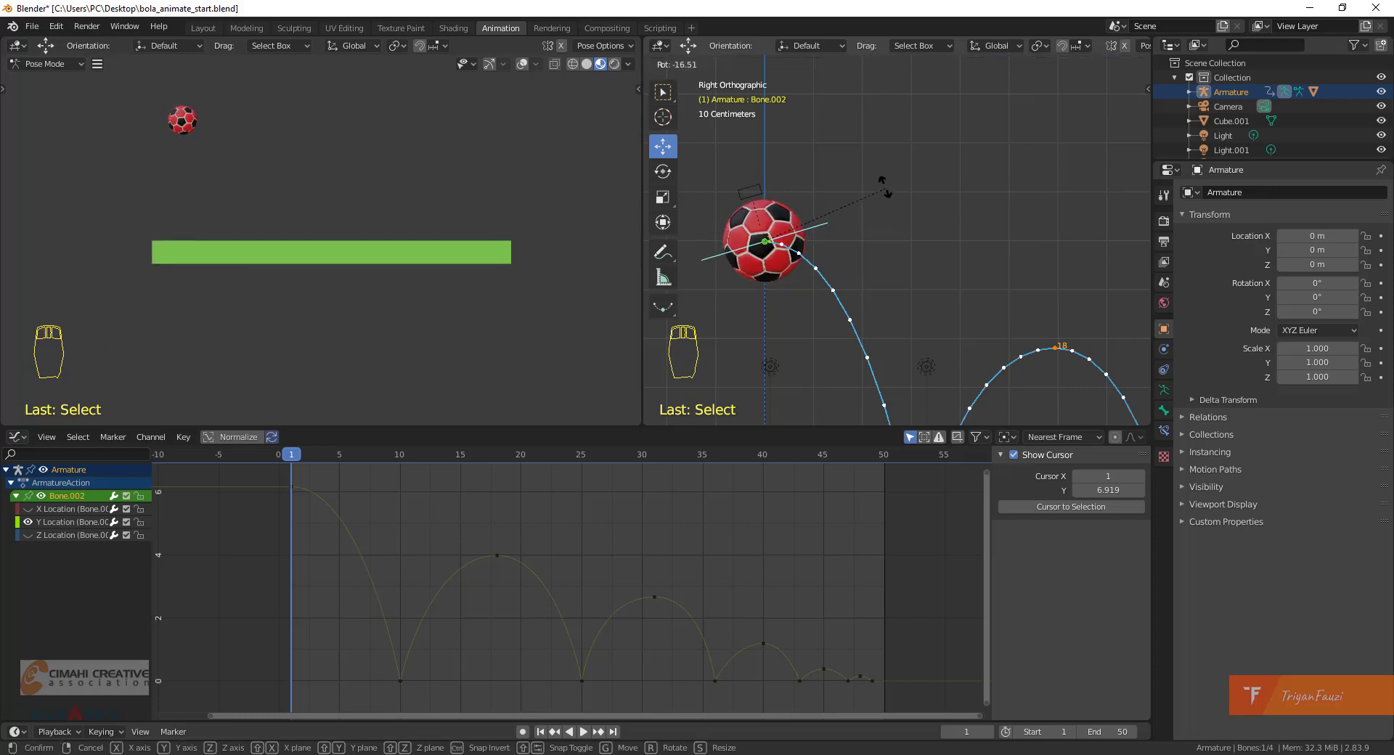
click(887, 186)
shift+middle_drag(887, 186, 916, 182)
scroll(904, 160, down, 3)
scroll(907, 163, down, 1)
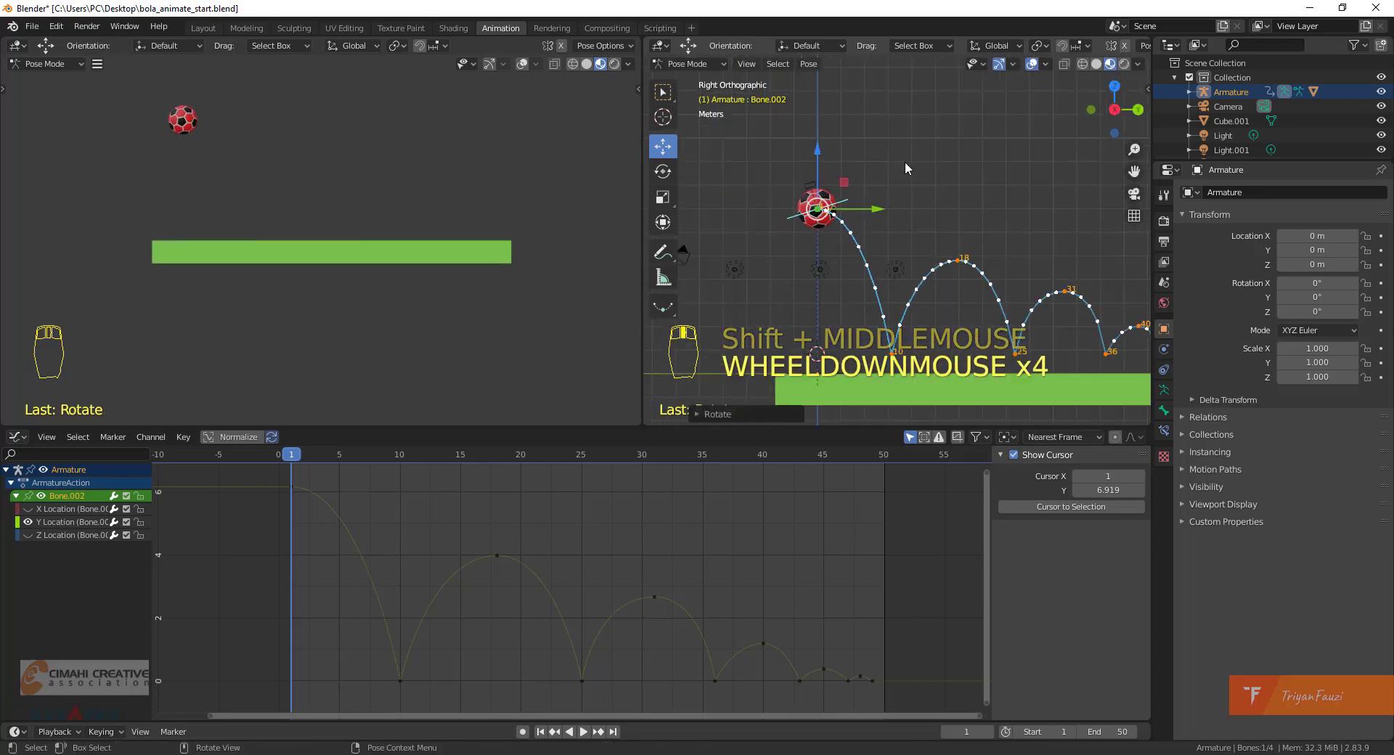
key(i)
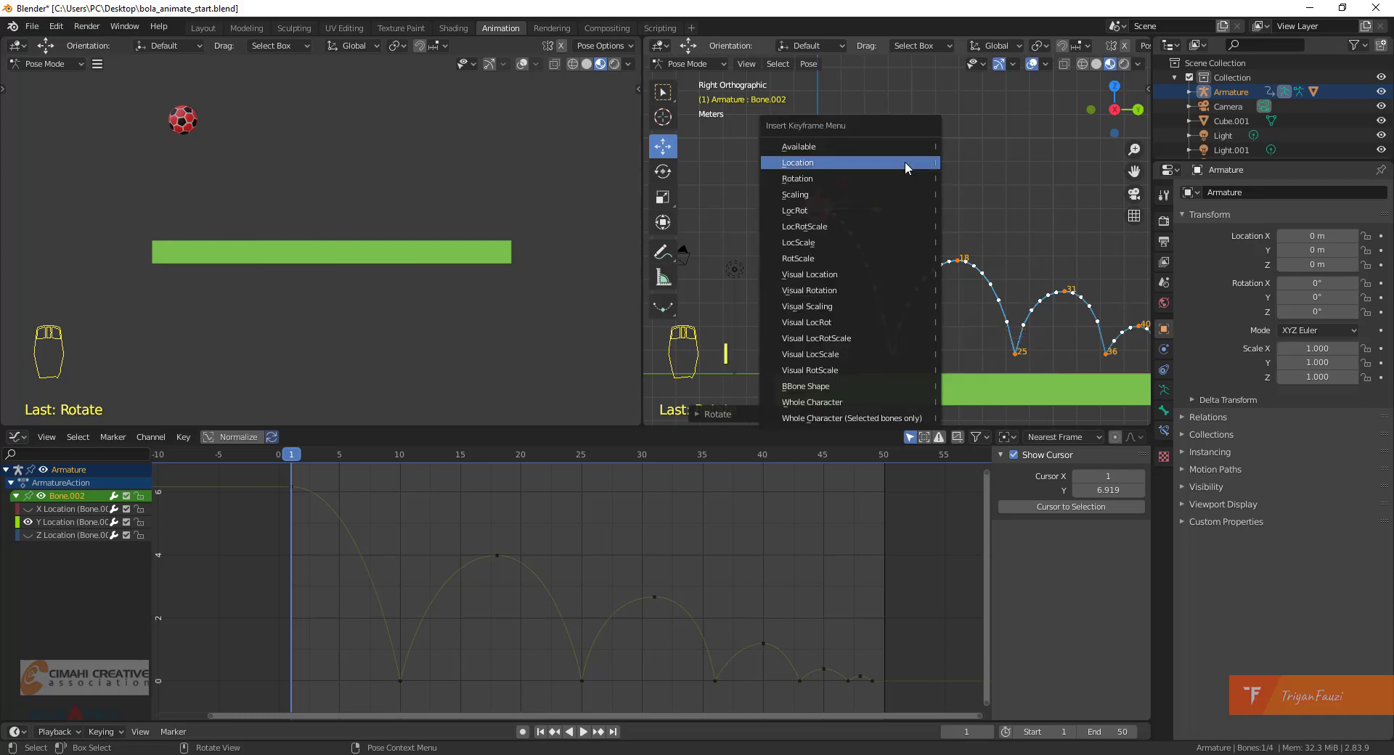
click(893, 178)
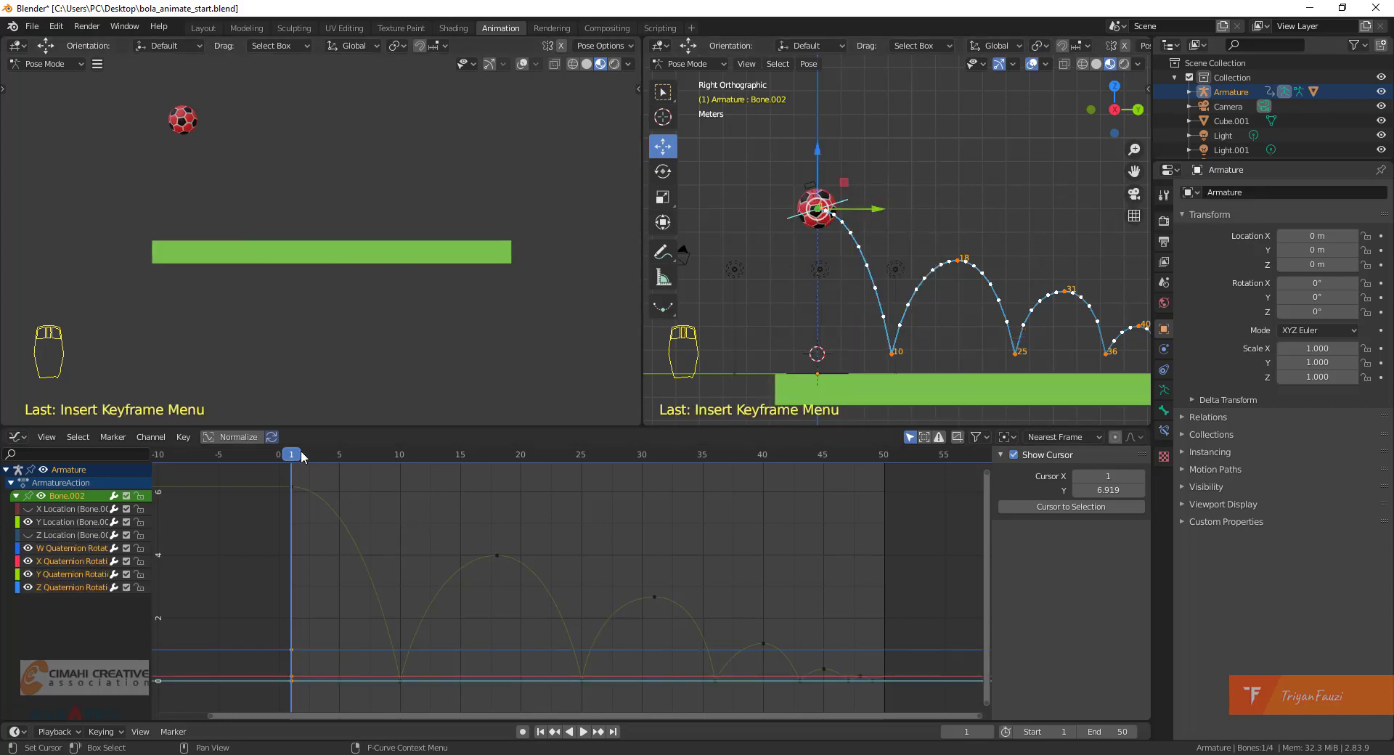
Clear the central bone's rotation at the first impact on frame 10, and insert a Rotation keyframe.
drag(302, 456, 404, 478)
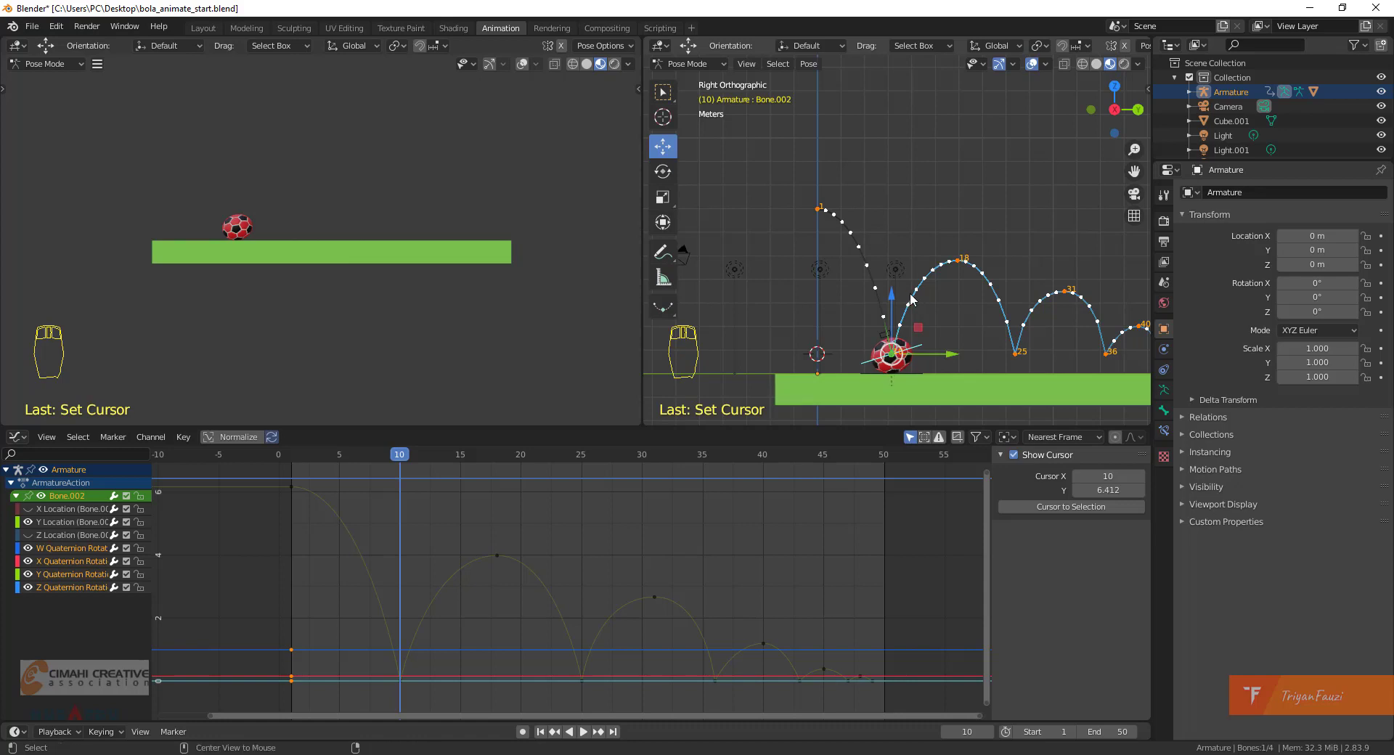
key(alt+r)
key(i)
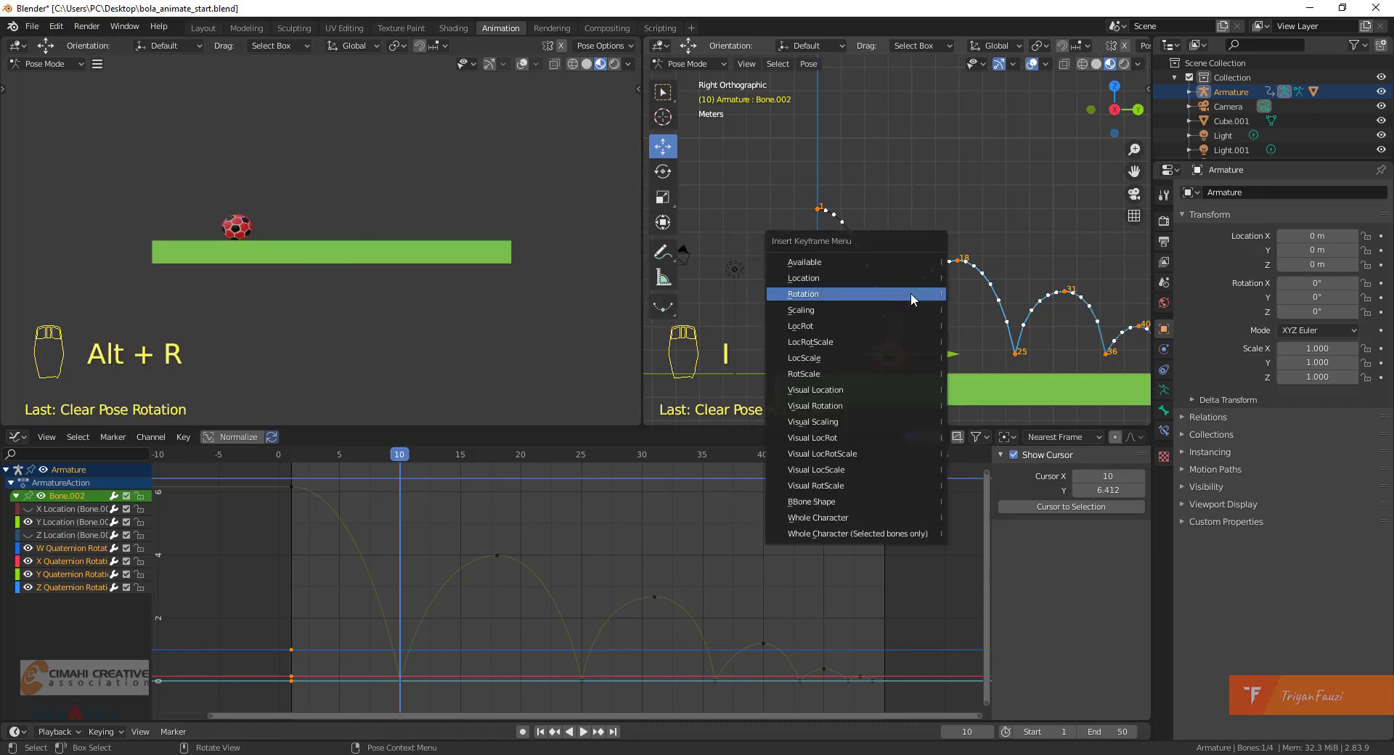
click(913, 299)
Rotate the central bone slightly clockwise at frame 13 as the ball rises, and insert a Rotation keyframe.
drag(400, 459, 438, 459)
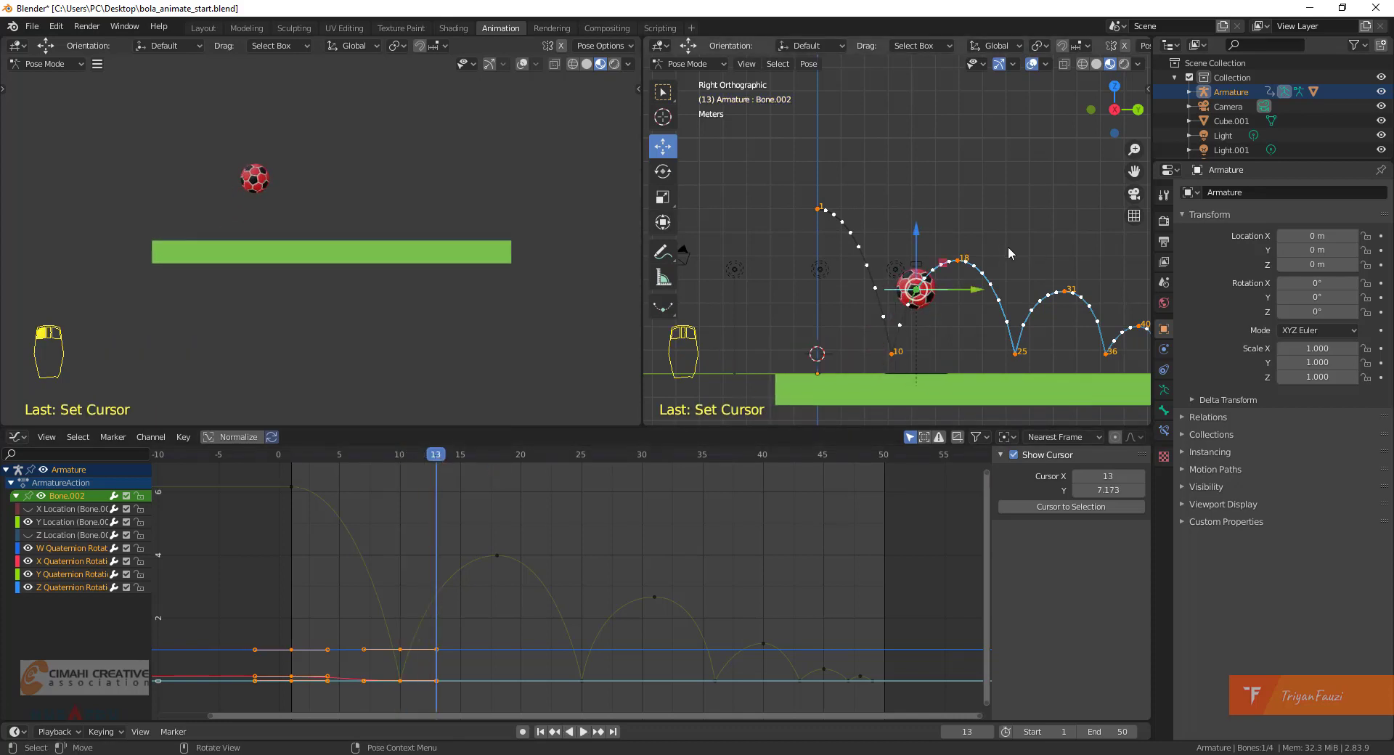
key(r)
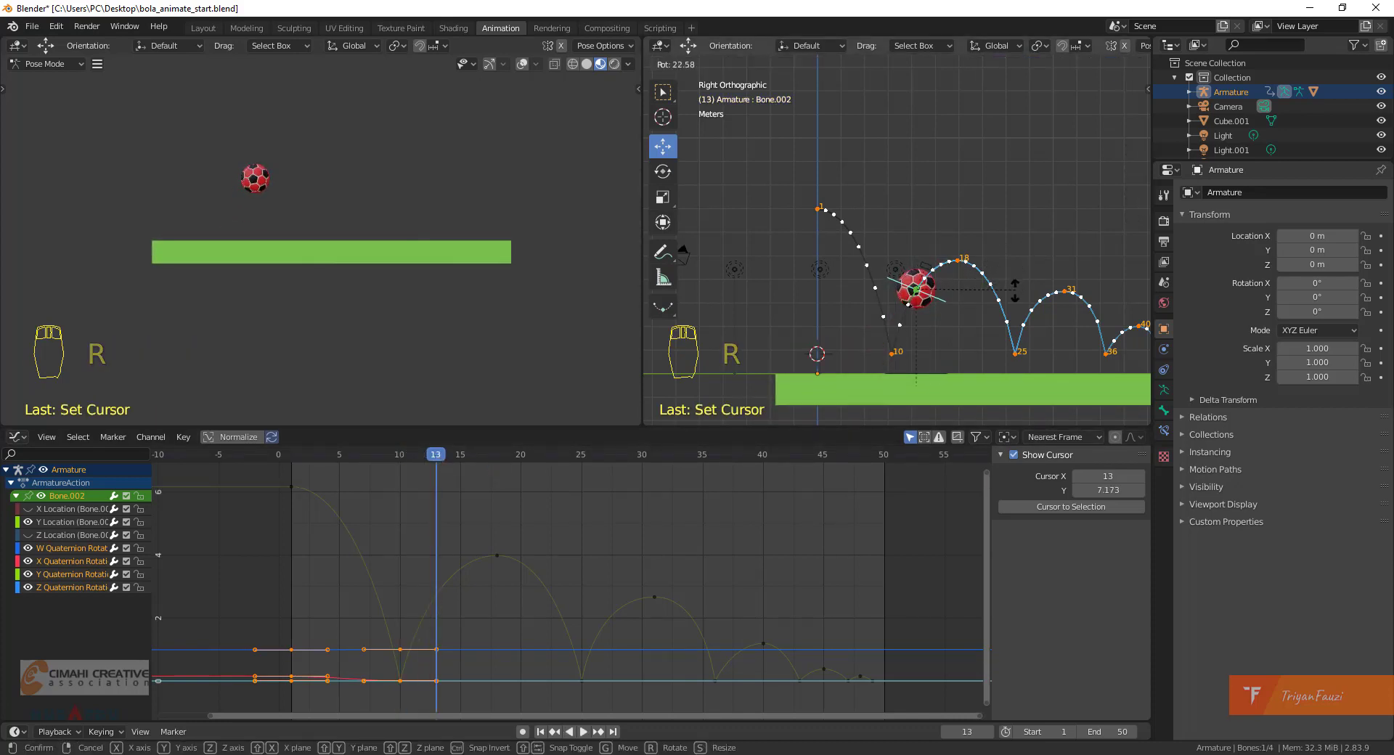
click(1011, 299)
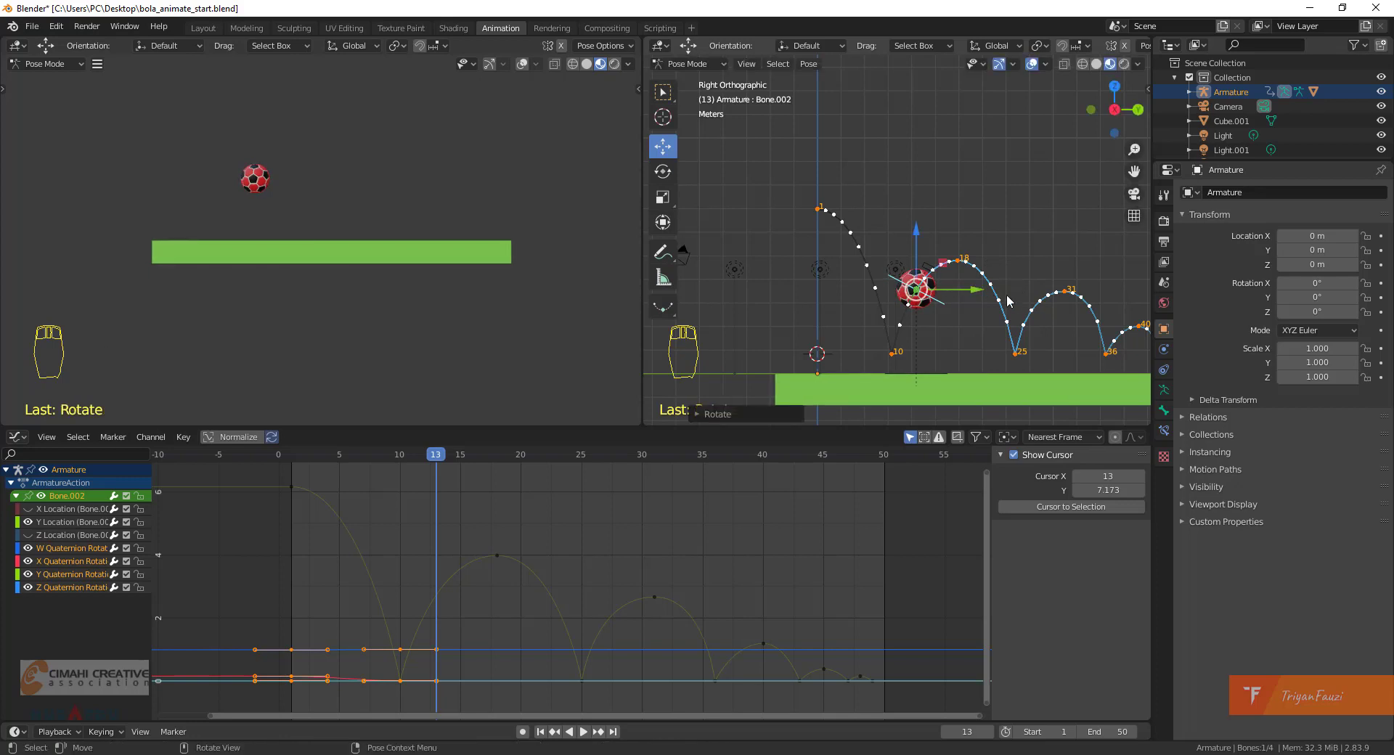
key(i)
click(1005, 295)
Rotate the central bone about 67 degrees clockwise at the frame 18 peak, and insert a Rotation keyframe.
click(440, 458)
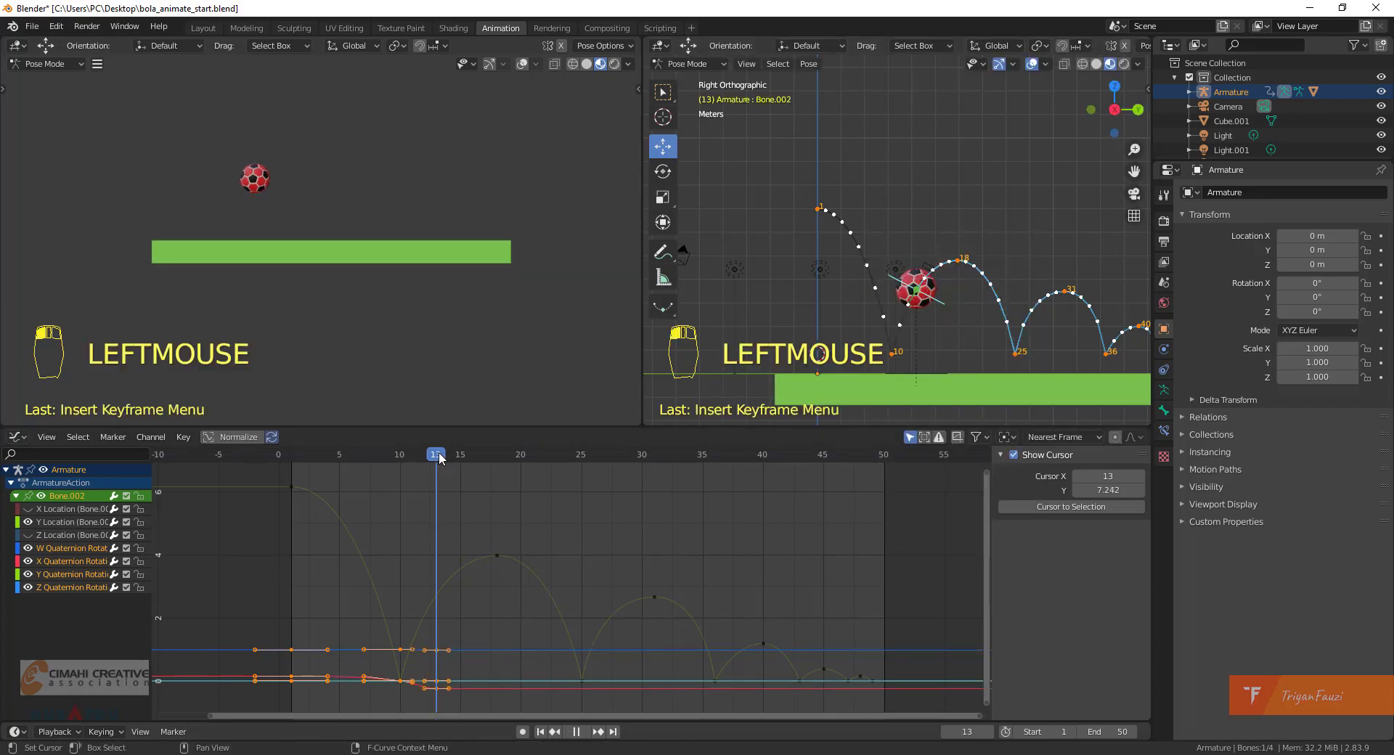
drag(439, 458, 496, 458)
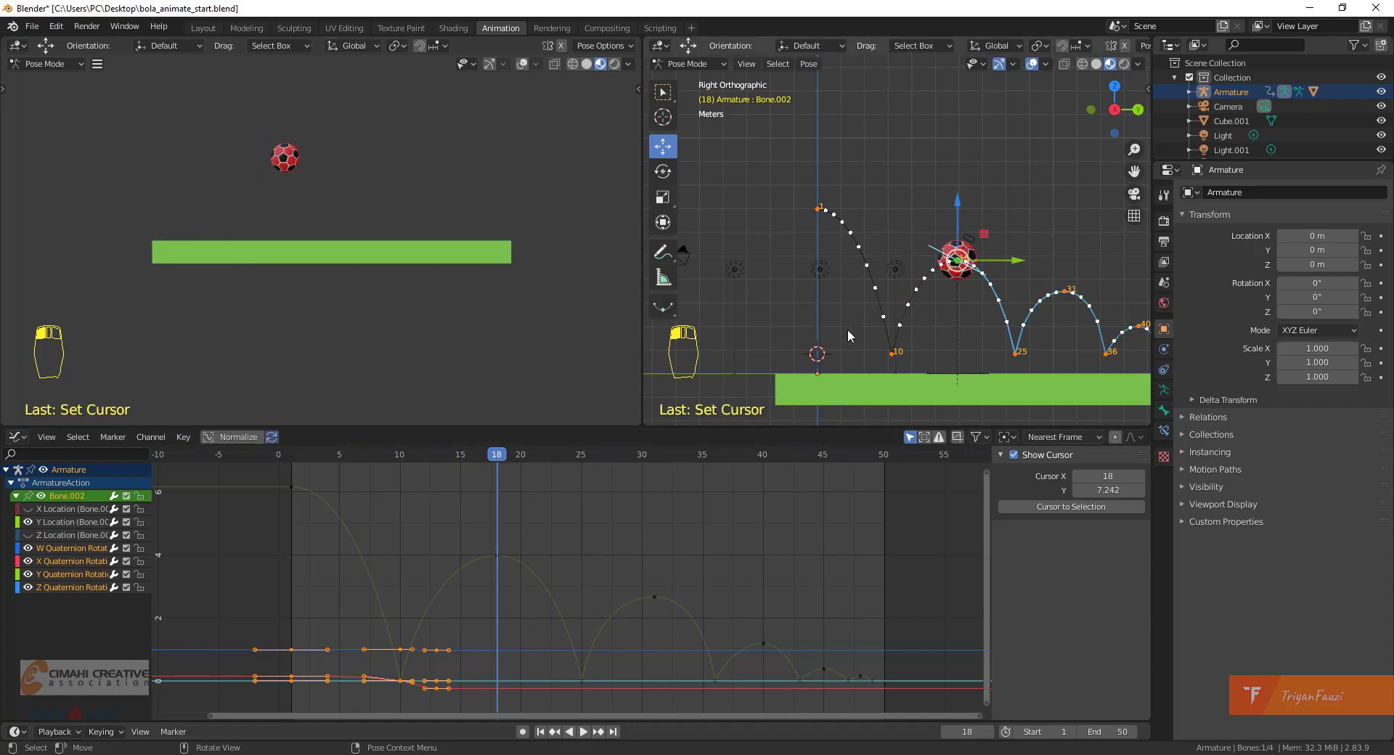
key(r)
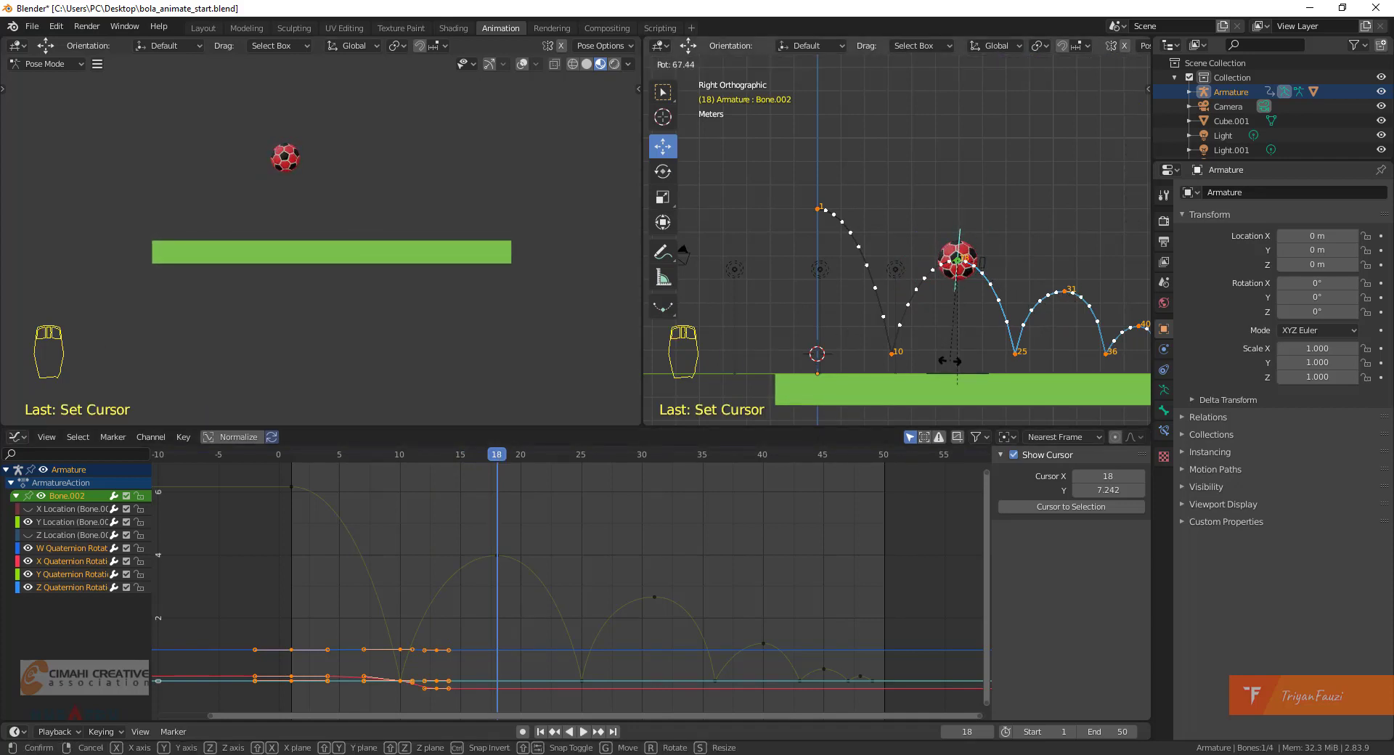
click(949, 360)
key(i)
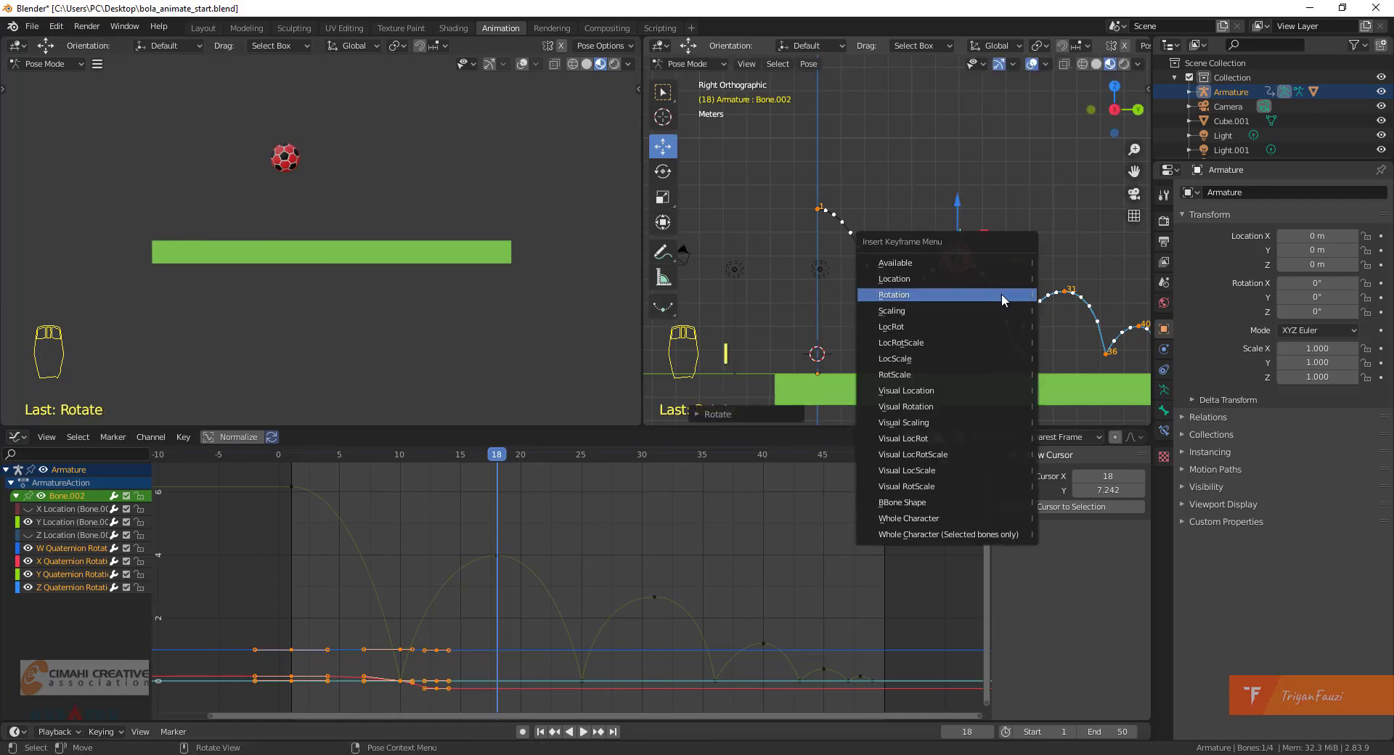
click(1003, 298)
Rotate the central bone further clockwise at frame 23 as the ball falls, and insert a Rotation keyframe.
drag(498, 457, 552, 459)
key(r)
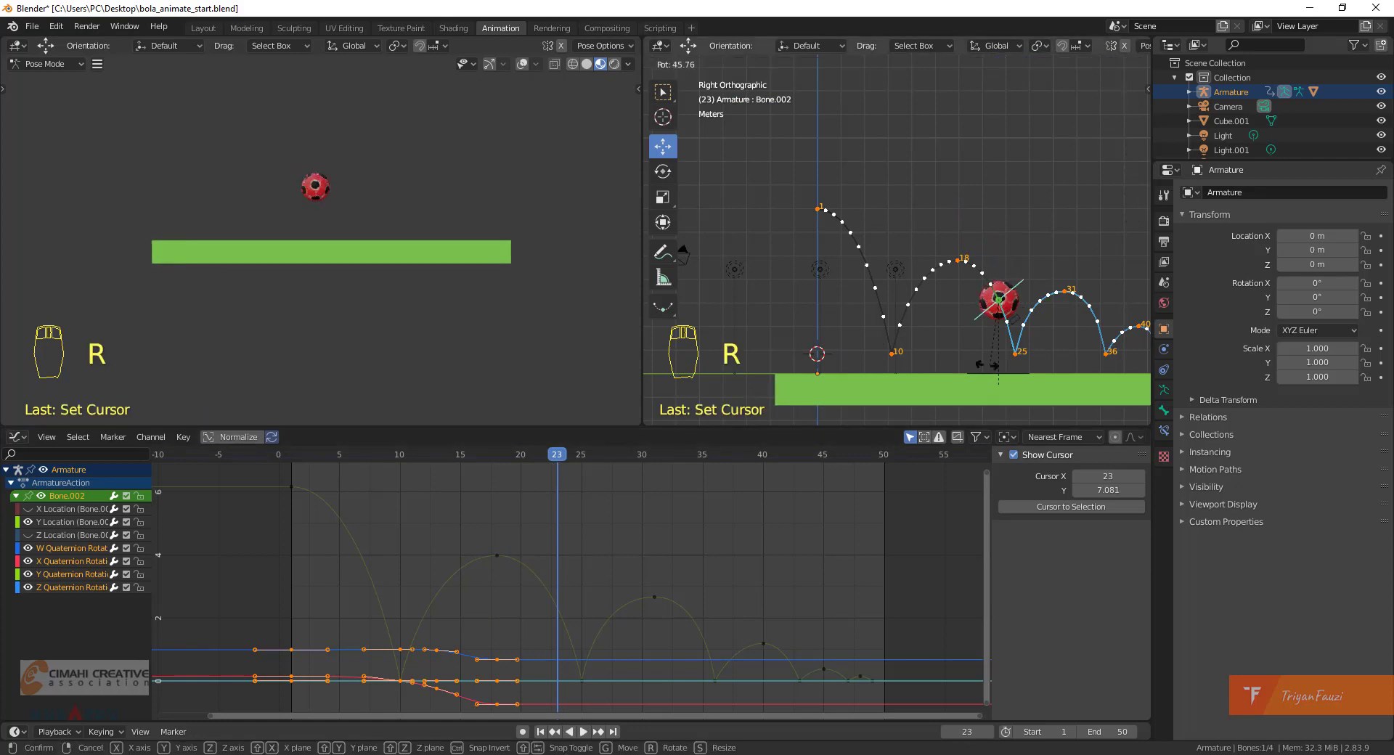
click(887, 297)
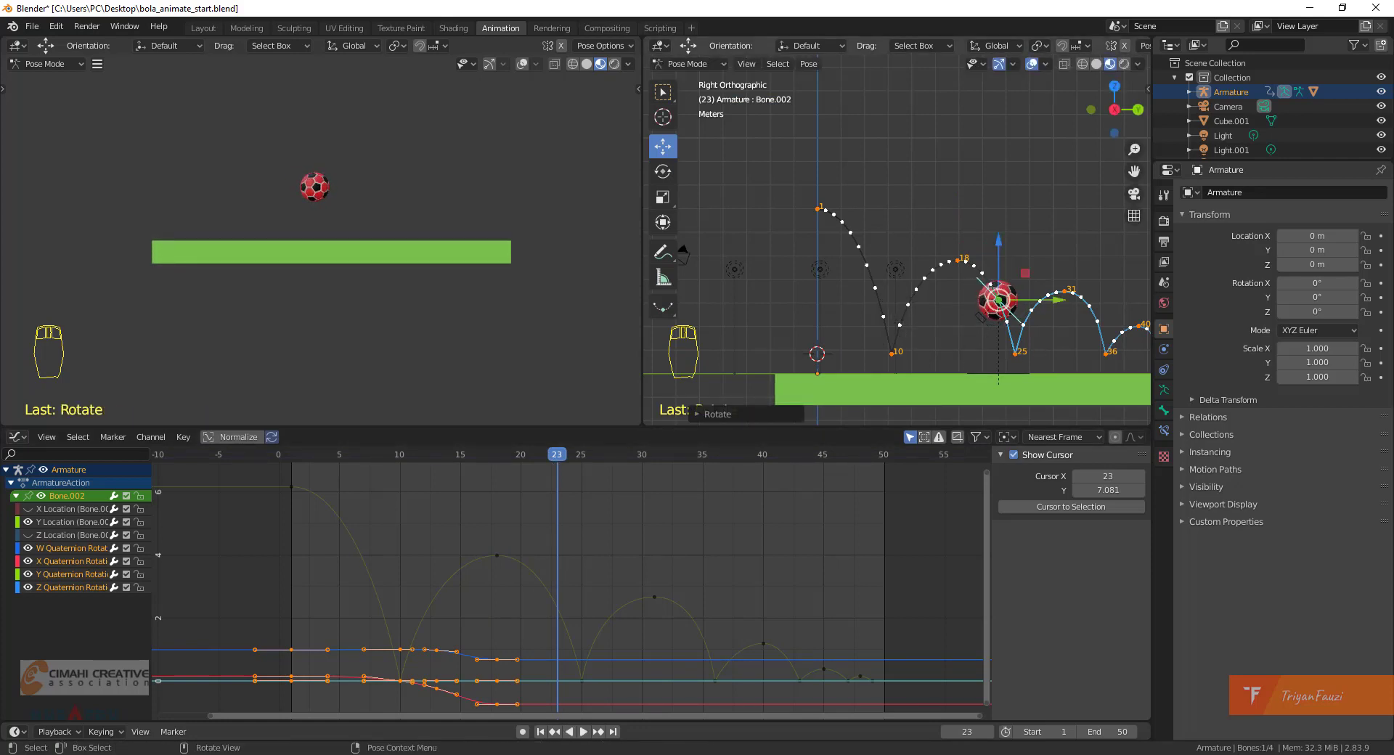
key(i)
click(937, 268)
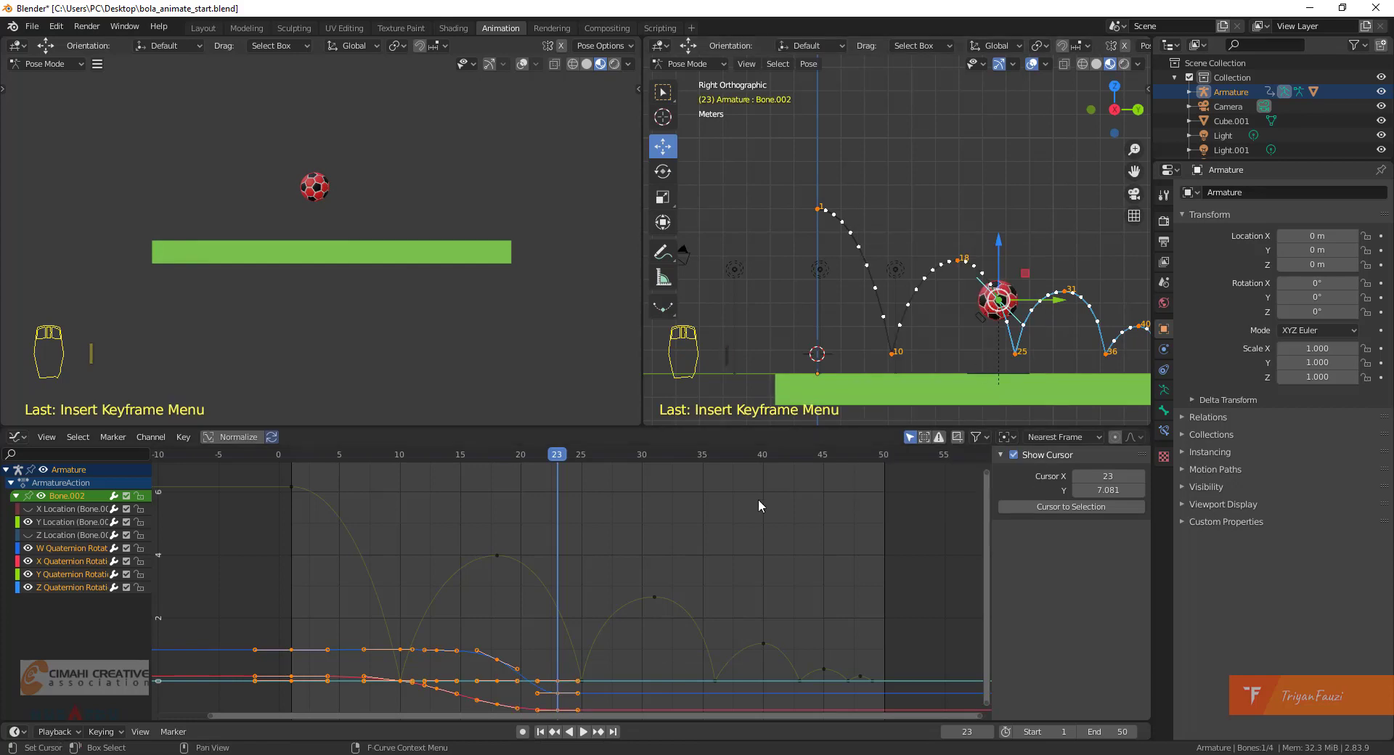
Rotate the central bone about 130 degrees clockwise to level it at the frame 25 impact, and insert a Rotation keyframe.
drag(561, 458, 591, 472)
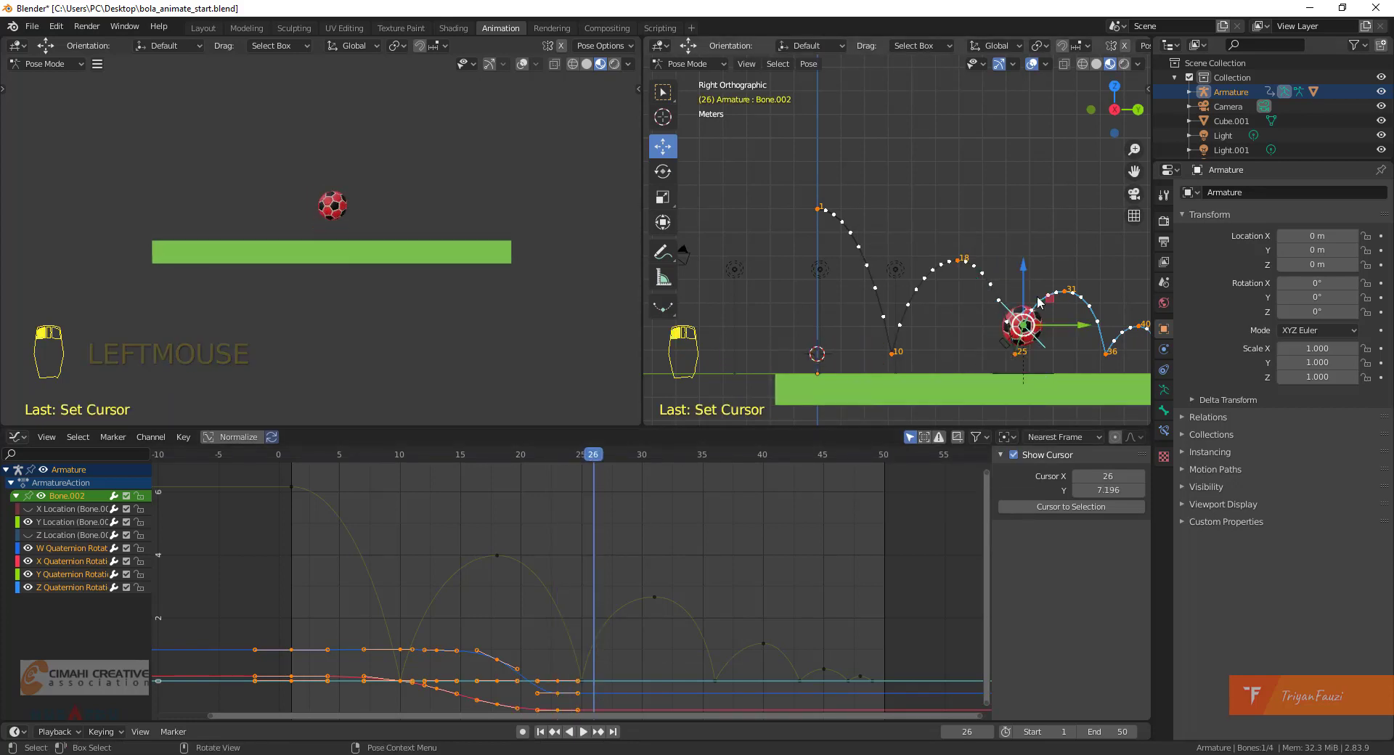
click(580, 459)
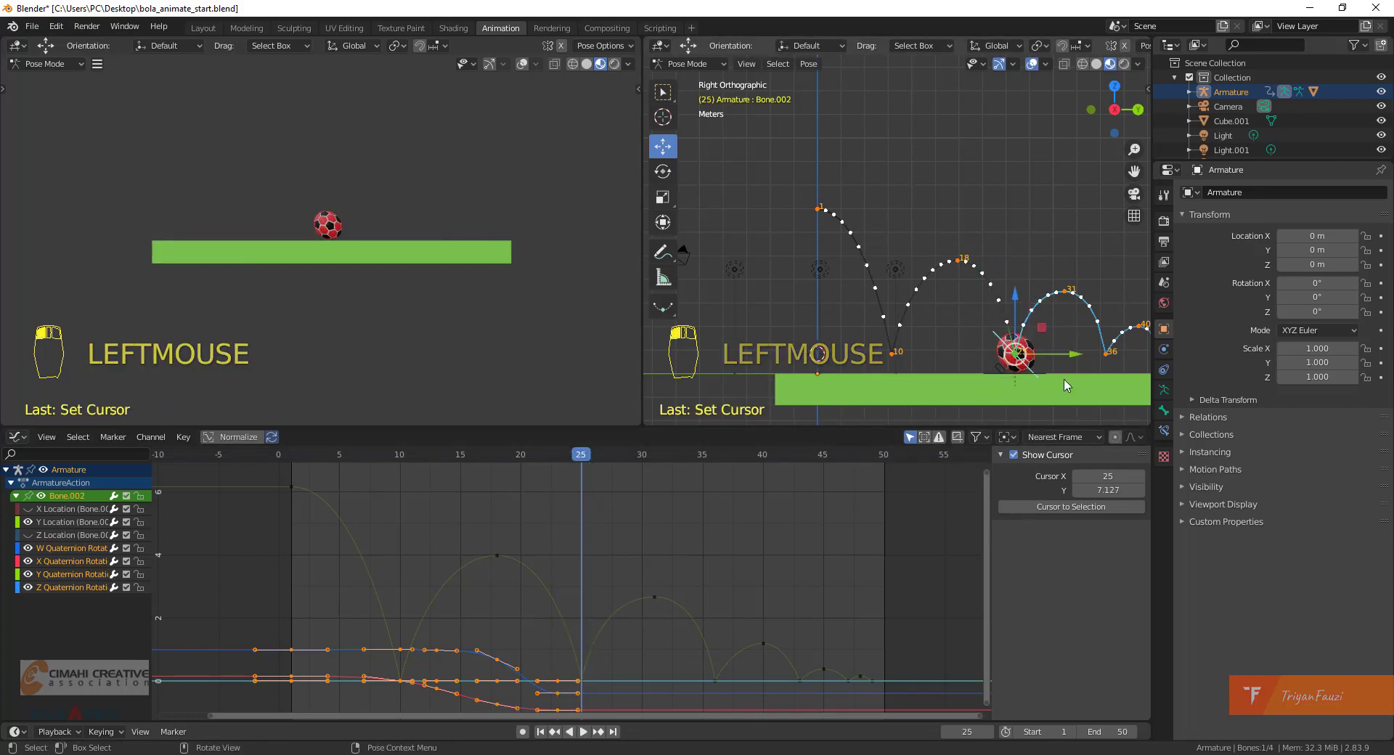
key(r)
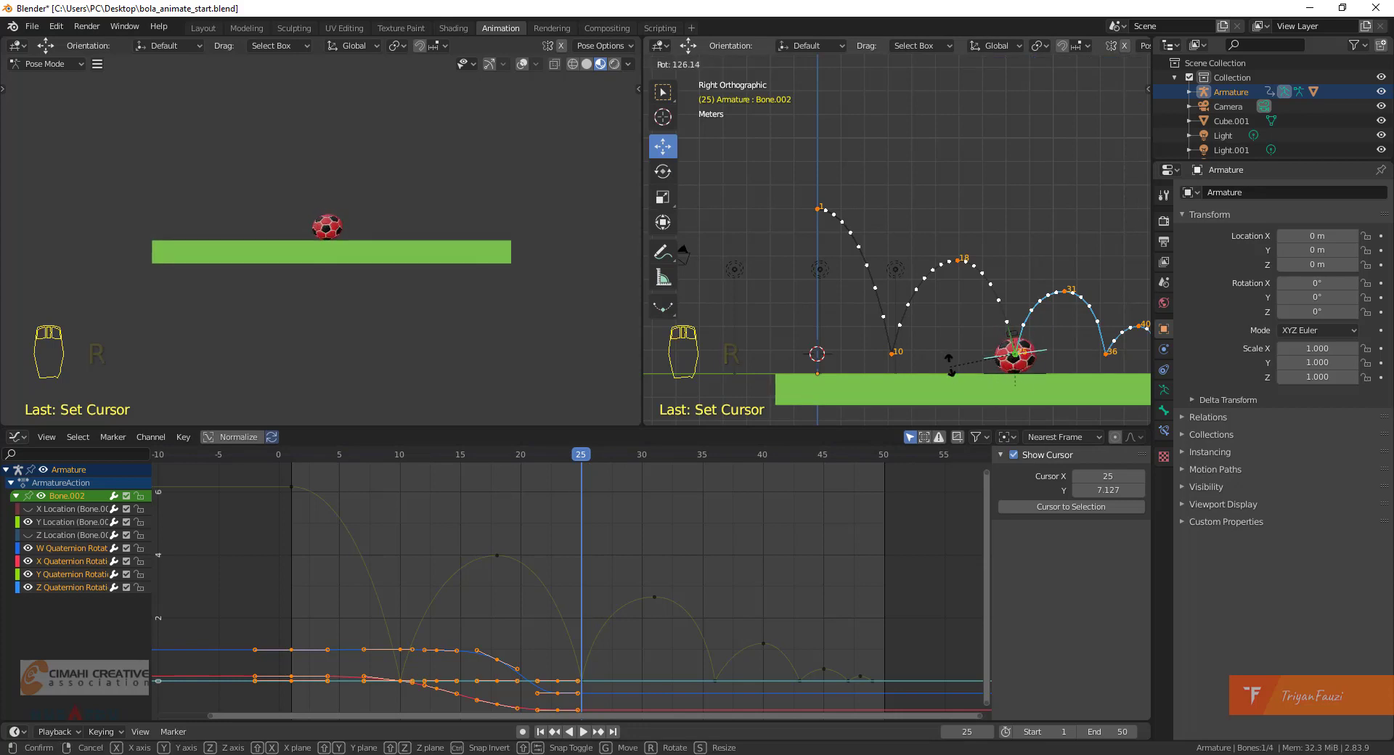
click(943, 356)
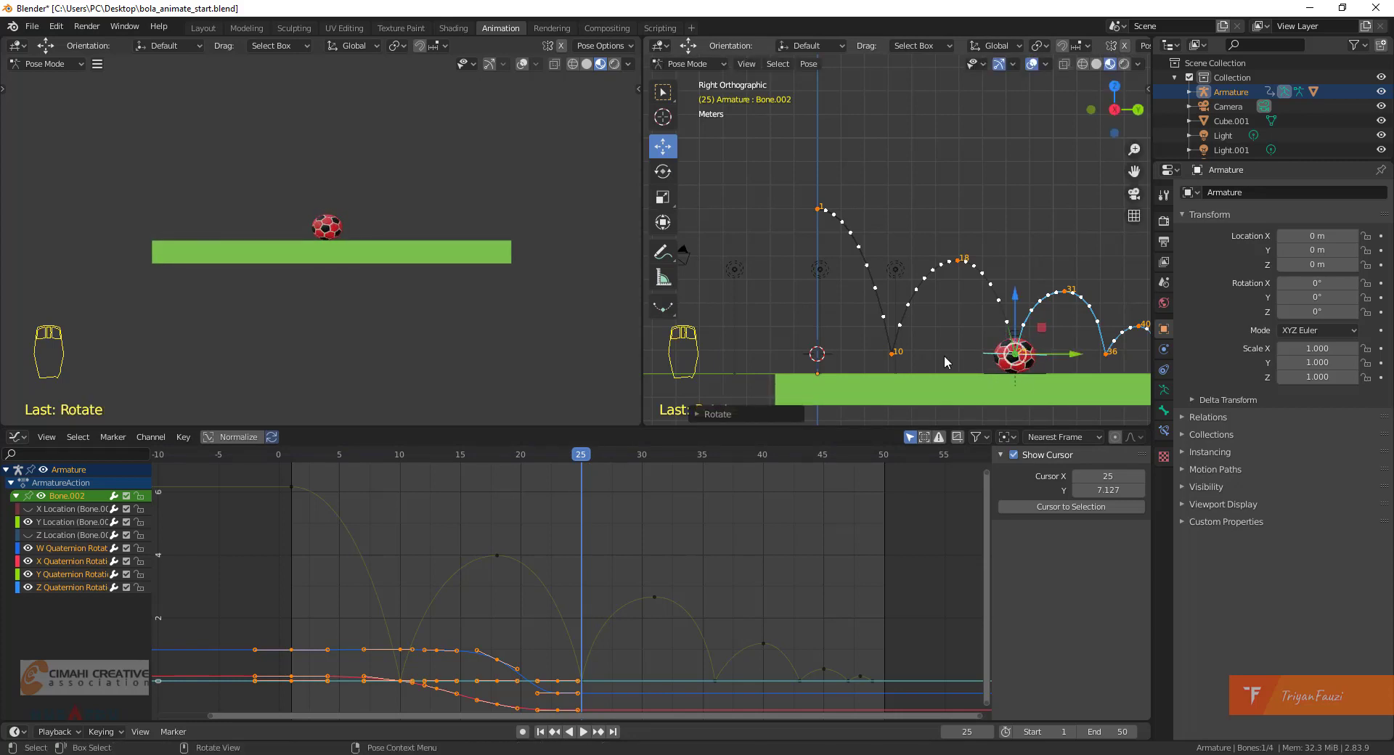
key(i)
click(943, 361)
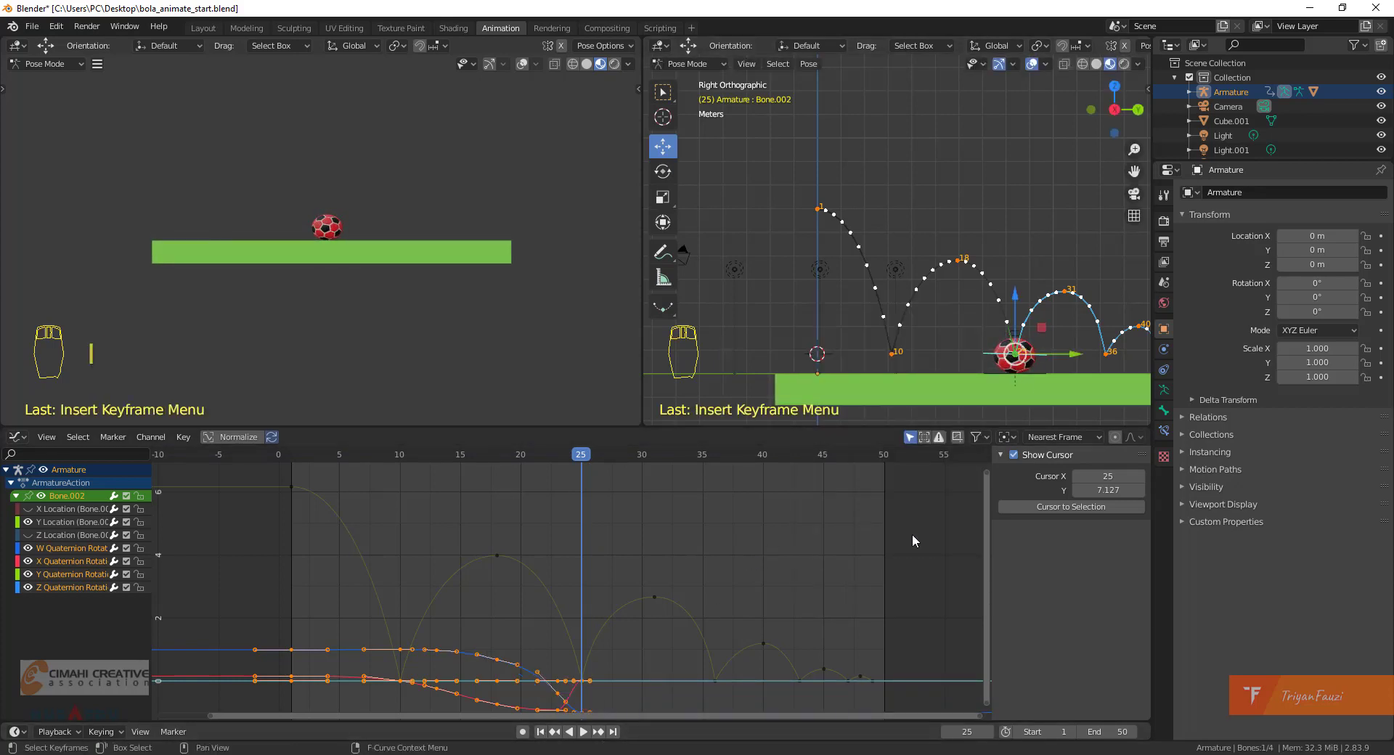
Rotate the central bone clockwise into a steep tilt at frame 27, and insert a Rotation keyframe.
shift+middle_drag(723, 624, 577, 572)
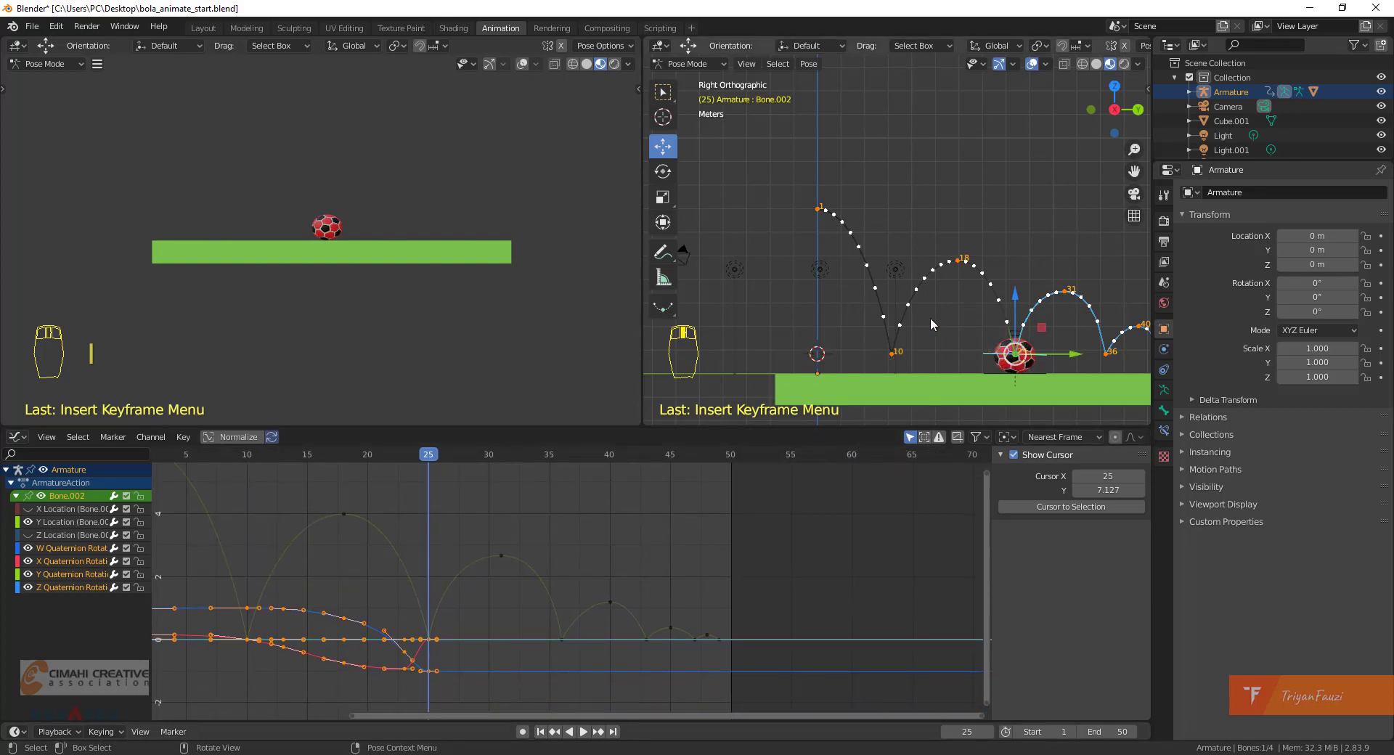
shift+middle_drag(931, 317, 854, 291)
drag(436, 456, 451, 455)
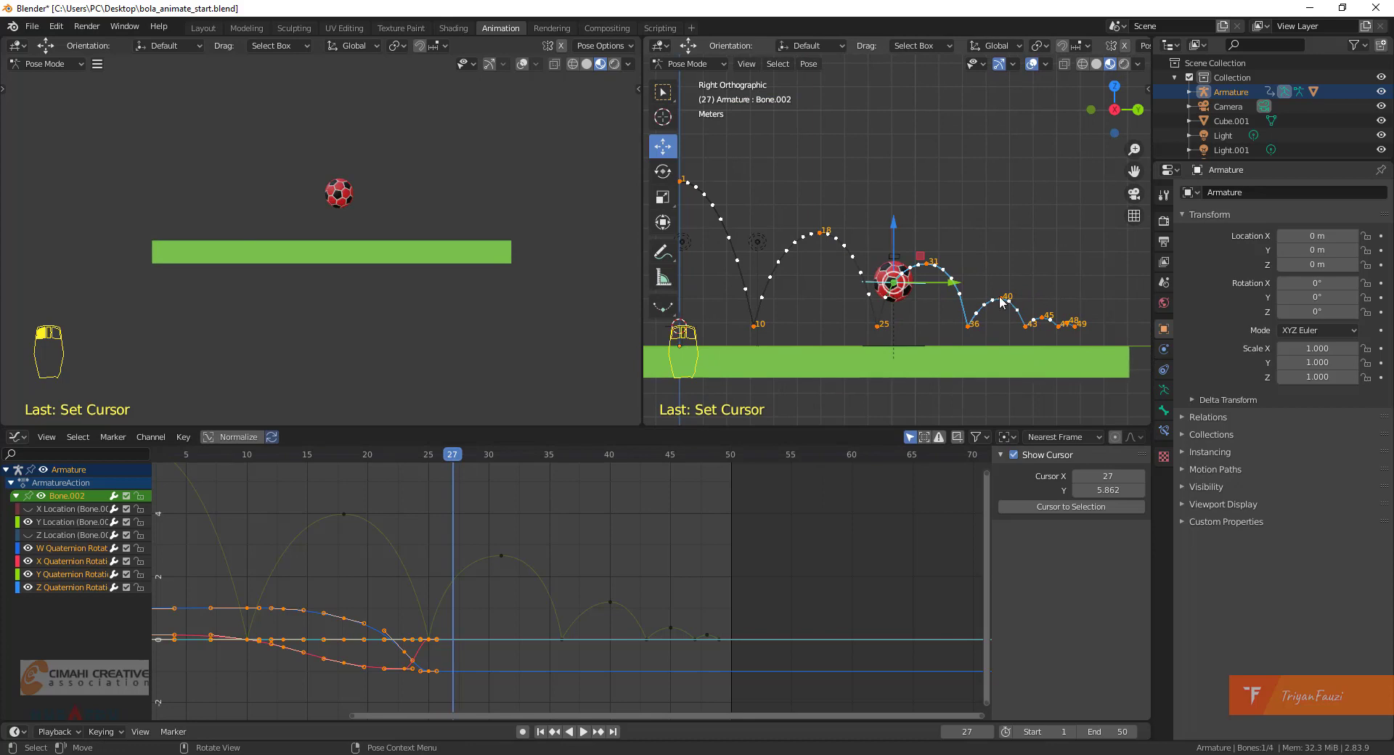
key(r)
click(926, 334)
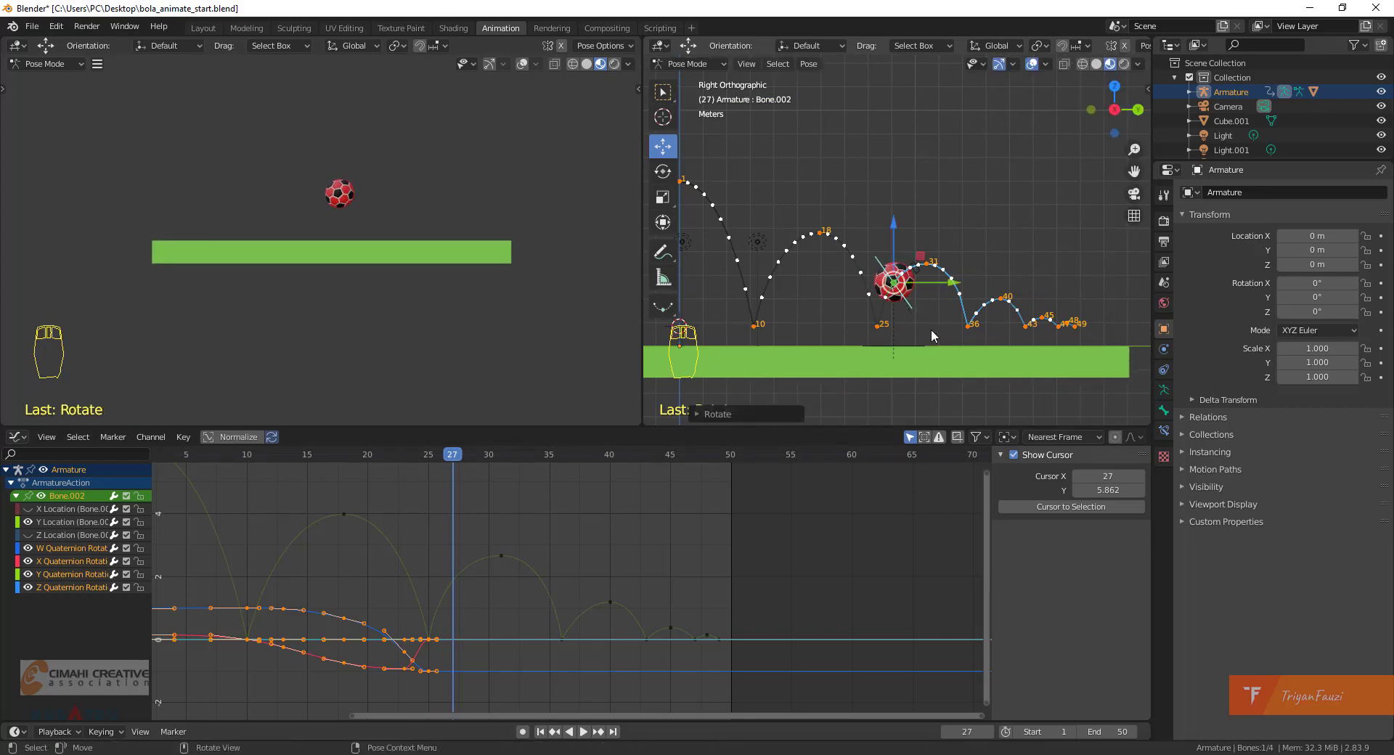
key(i)
click(981, 285)
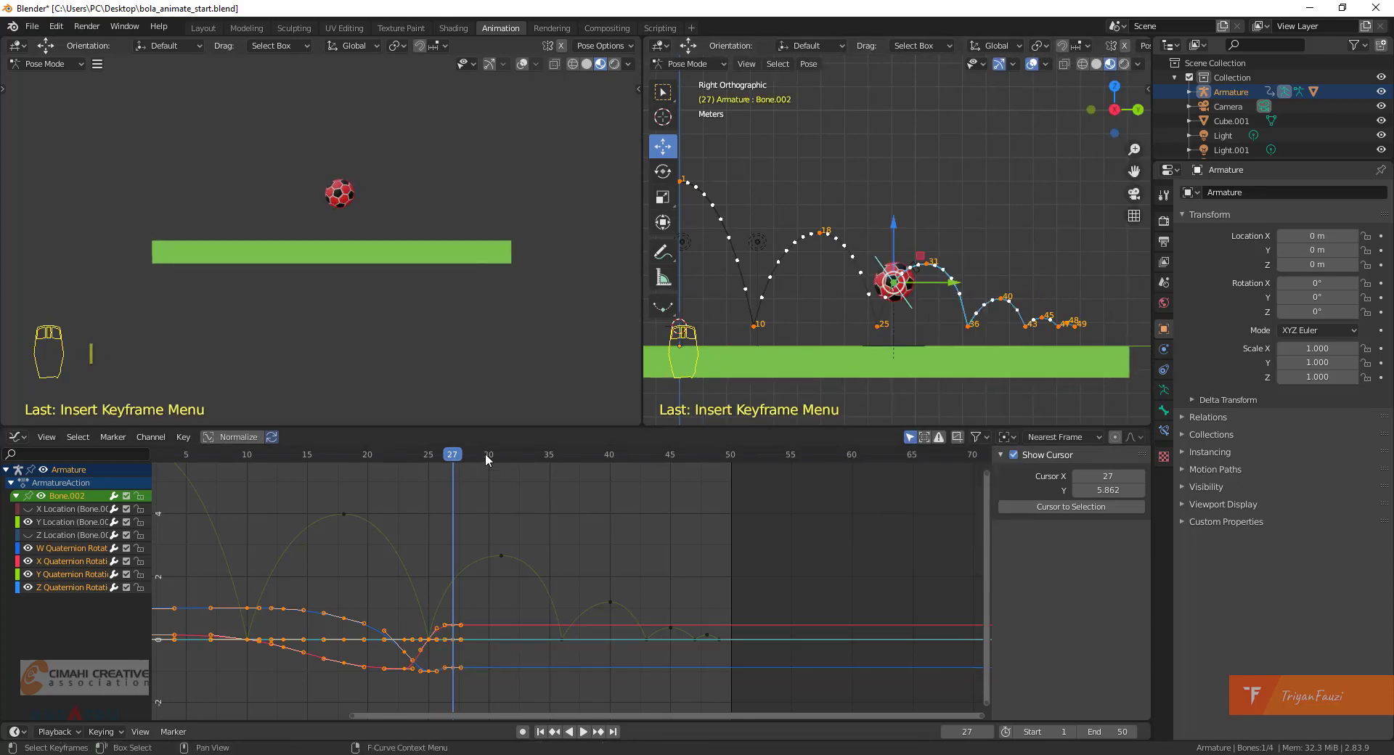
Rotate the central bone about 115 degrees clockwise at the frame 31 peak, and insert a Rotation keyframe.
drag(458, 455, 505, 452)
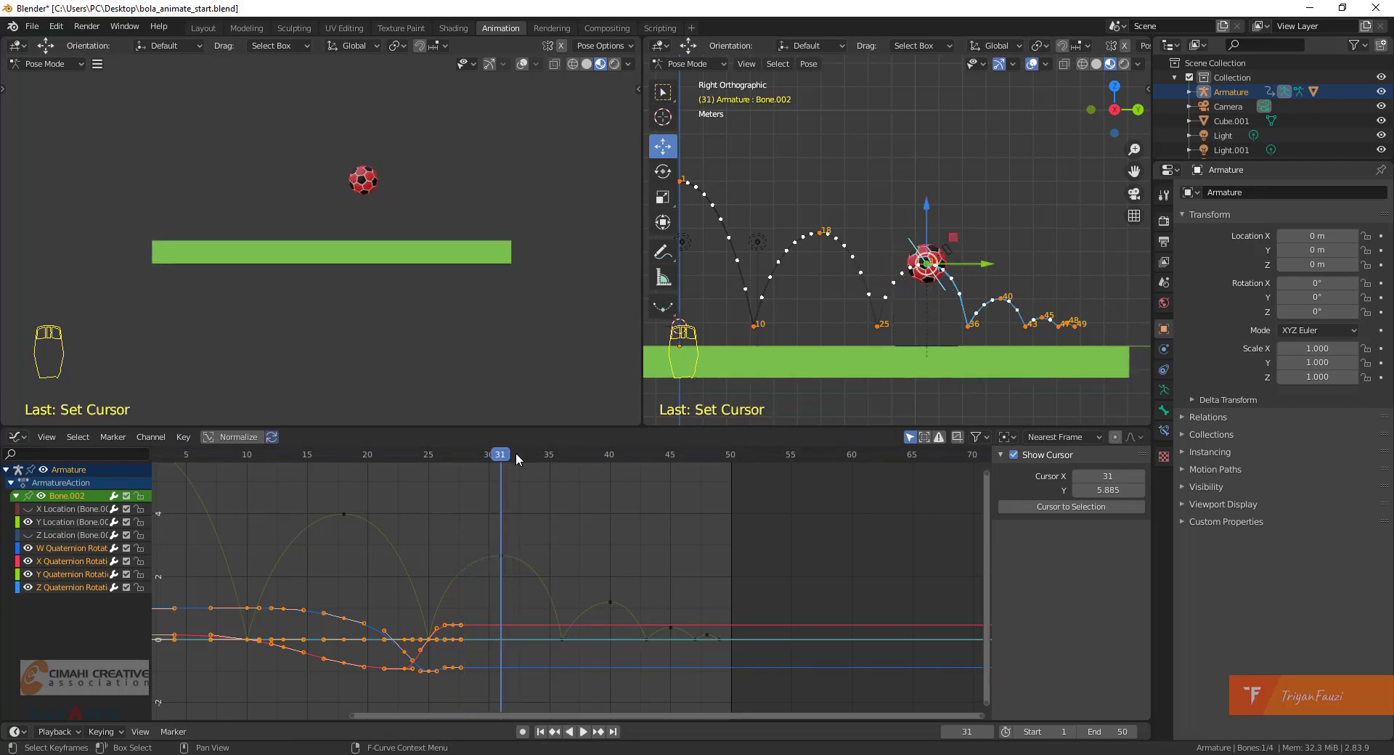
key(r)
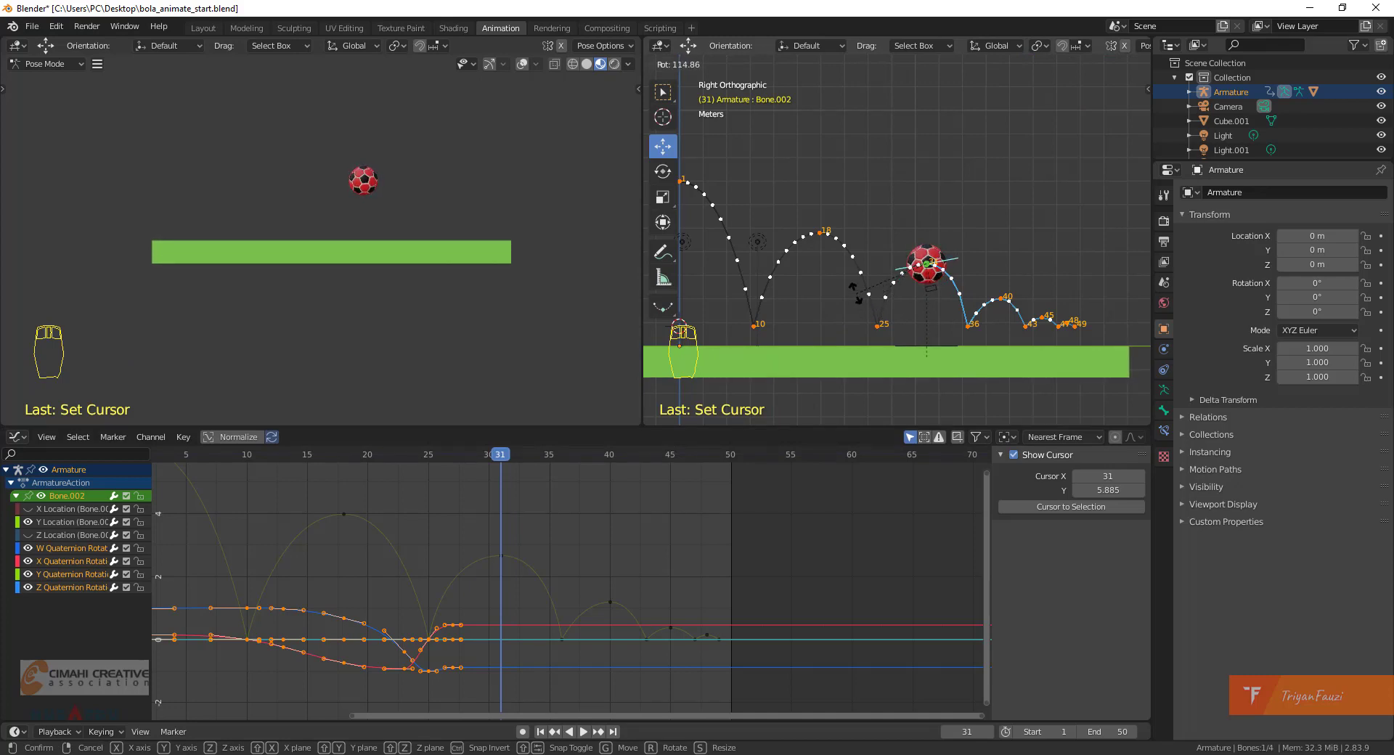
click(853, 289)
key(i)
click(853, 289)
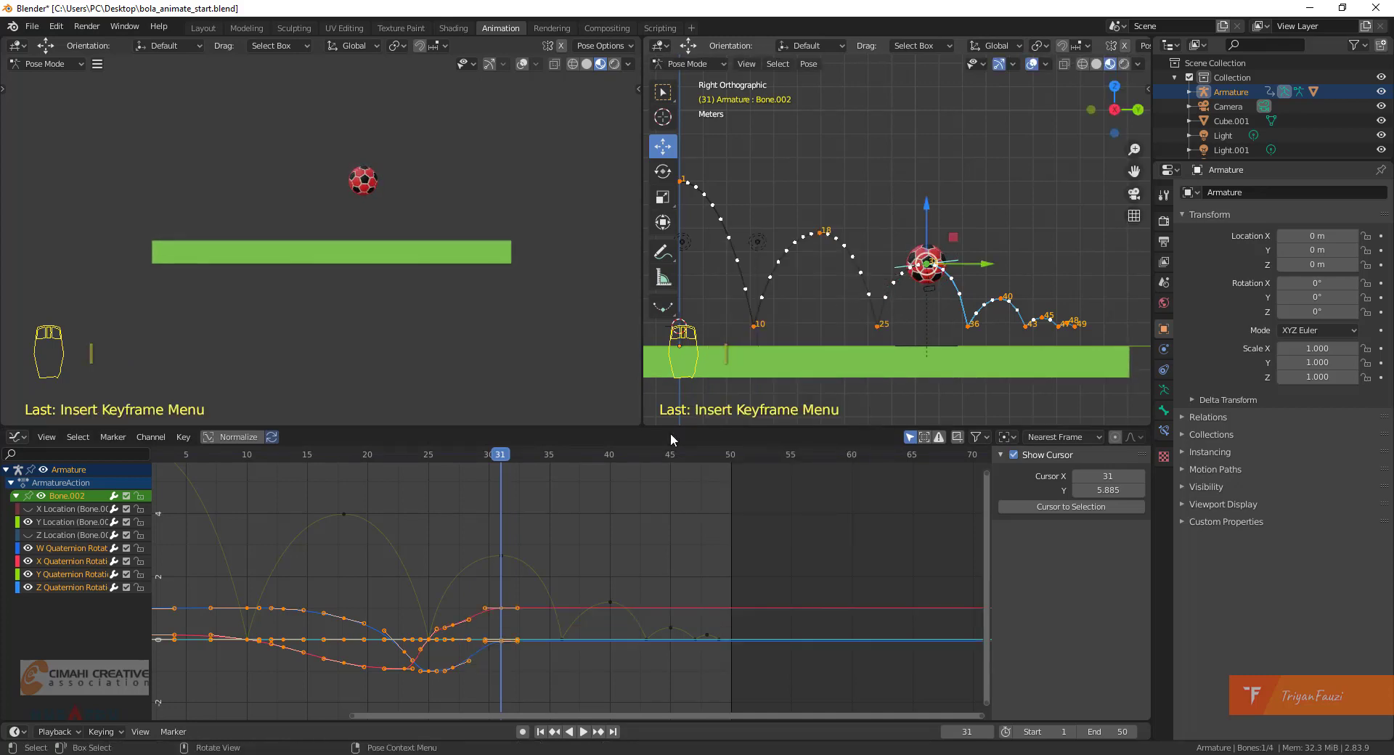
Rotate the central bone clockwise into a steep tilt at frame 34 as the ball falls, and insert a Rotation keyframe.
drag(502, 454, 537, 455)
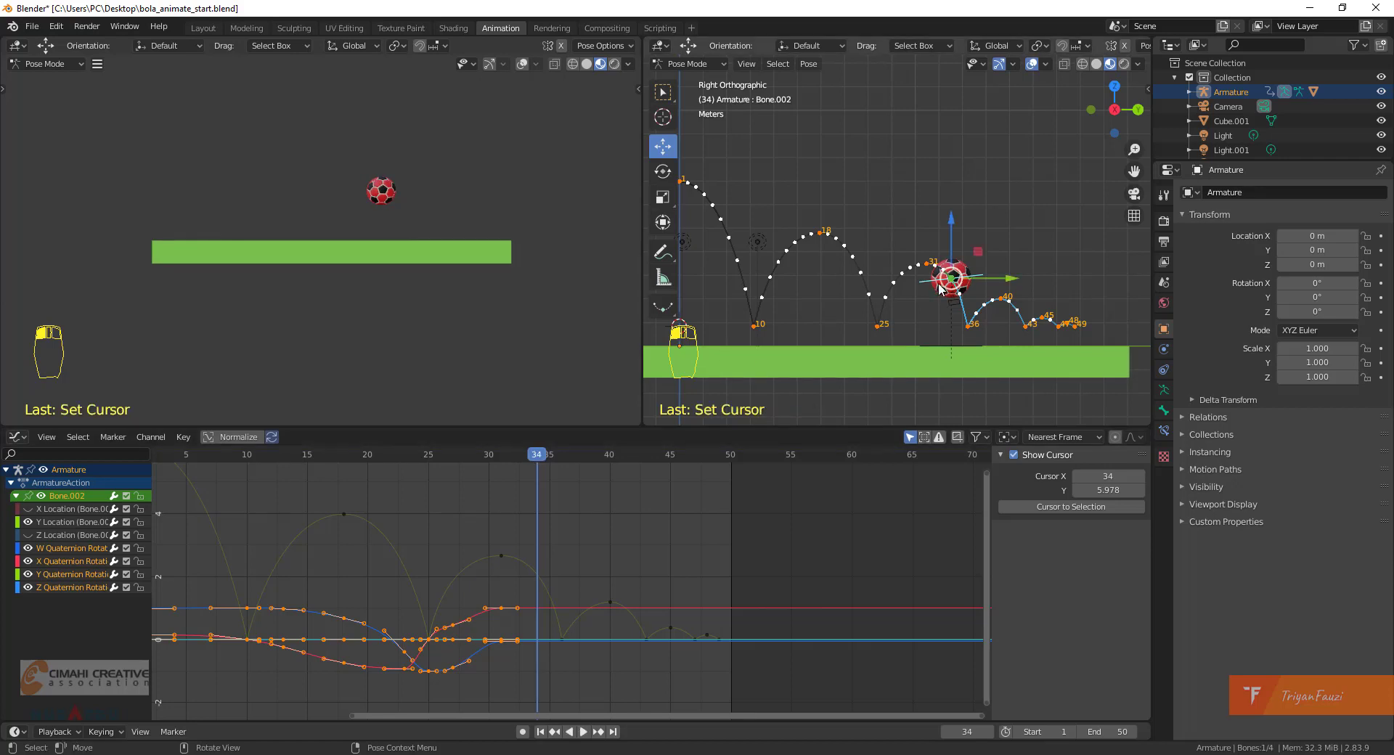
key(r)
click(974, 334)
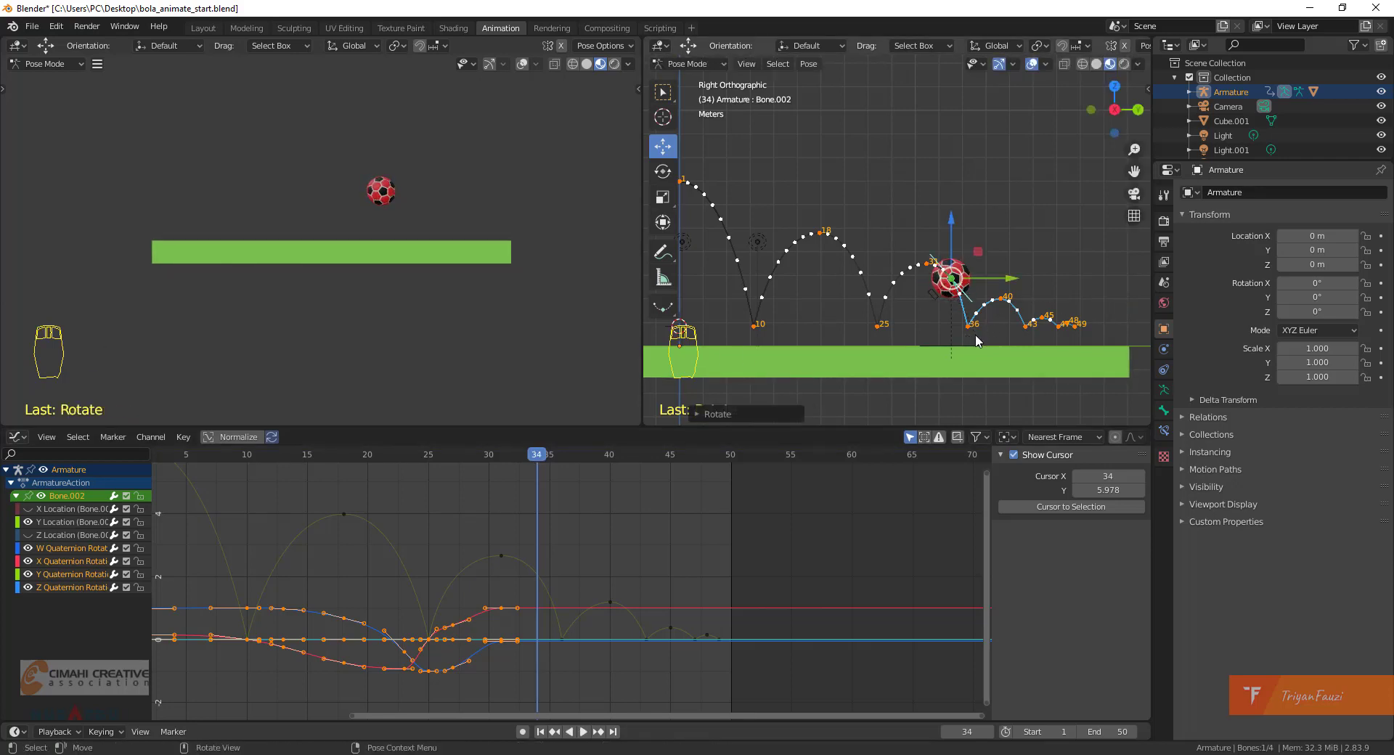
key(i)
click(975, 334)
Rotate the central bone about 130 degrees clockwise to level it at the frame 36 impact, and insert a Rotation keyframe.
click(561, 455)
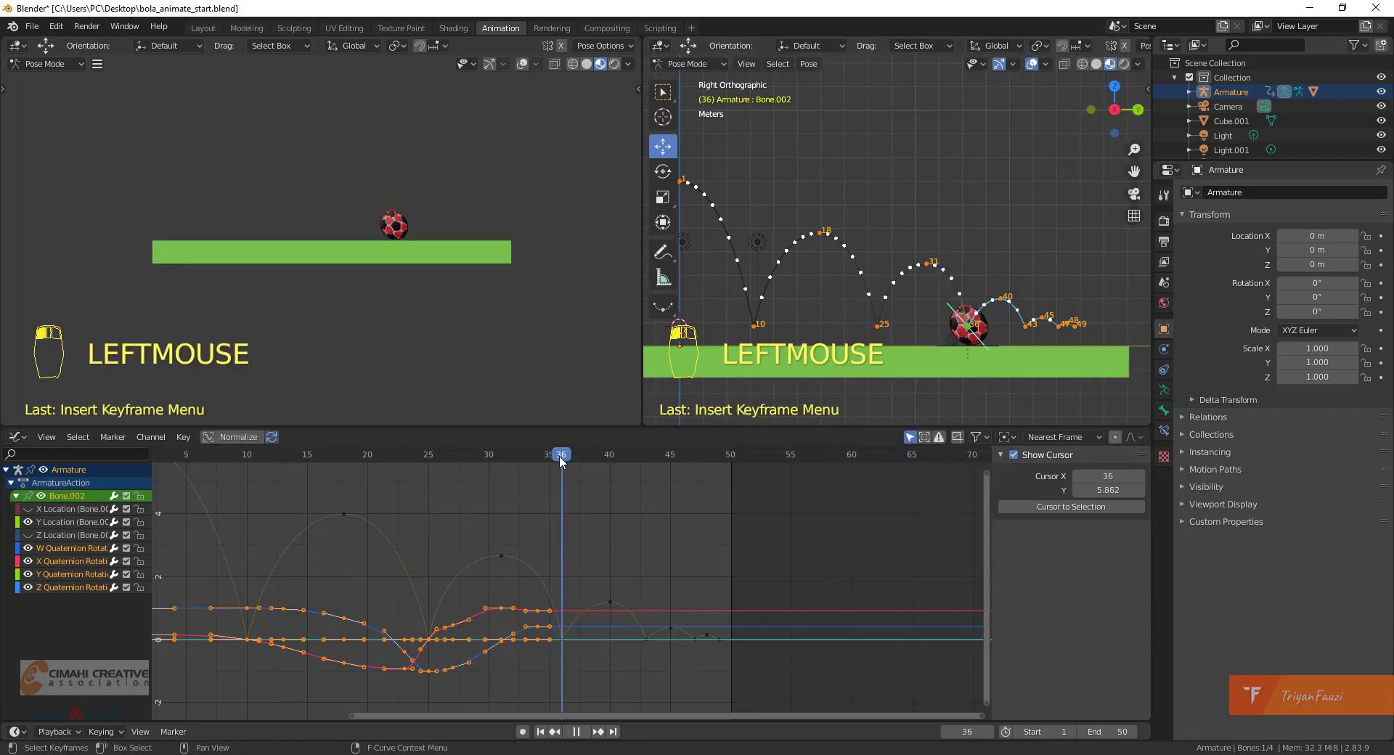
key(r)
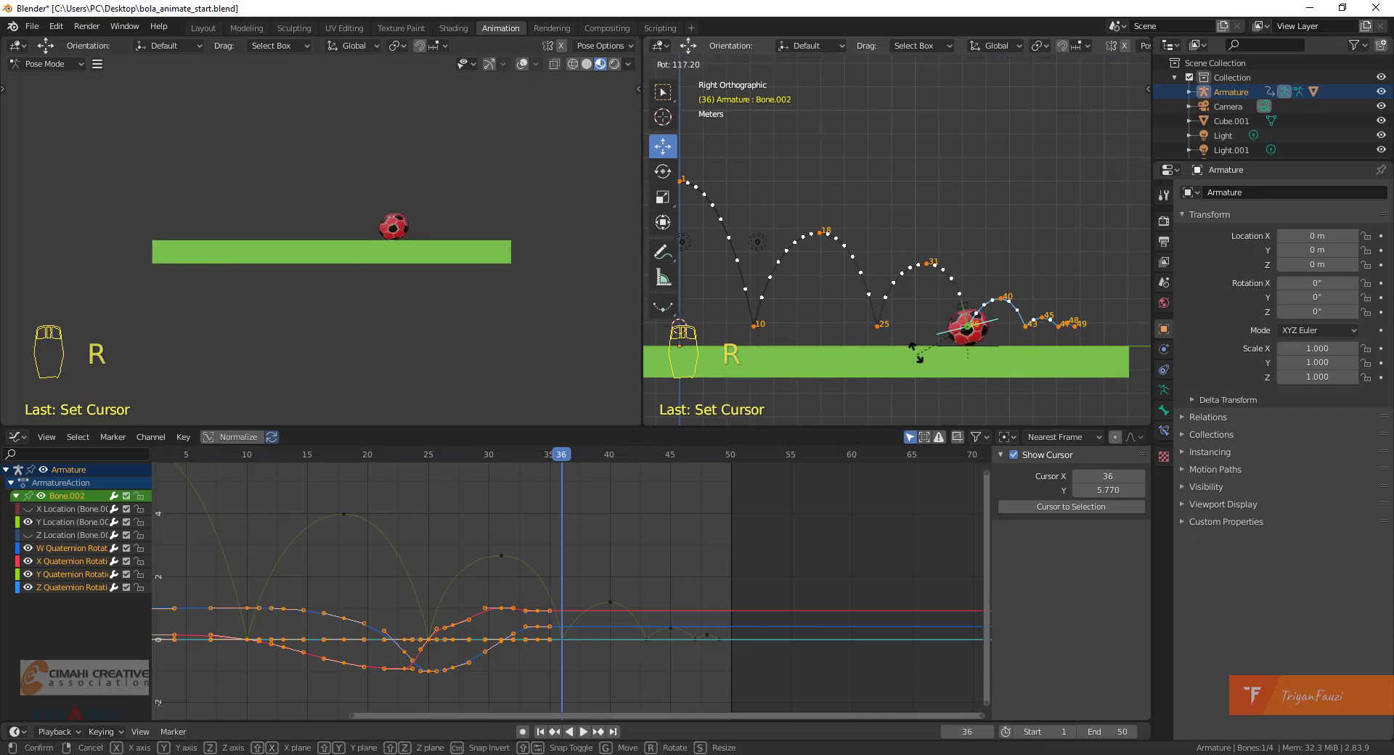
click(902, 337)
key(i)
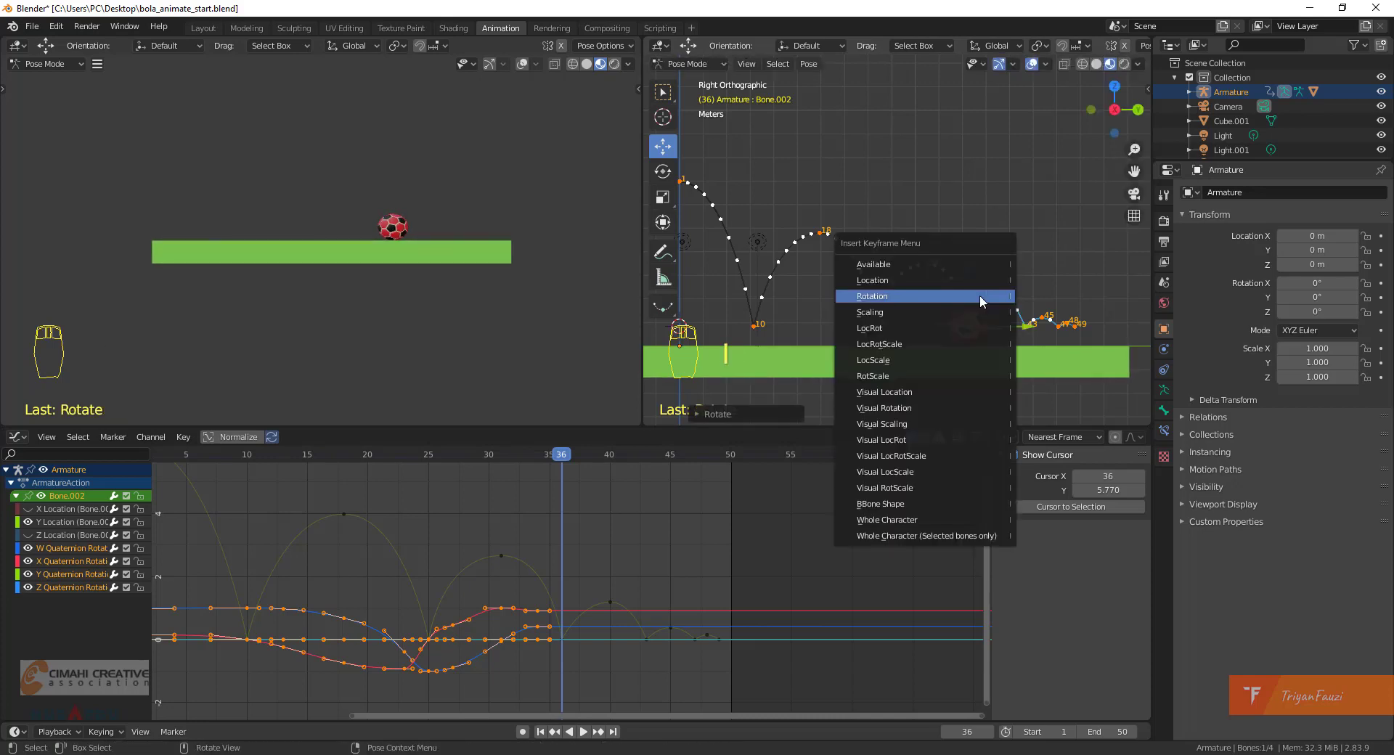
click(978, 294)
Rotate the central bone clockwise into a steep tilt at frame 38 as the ball rises, and insert a Rotation keyframe.
drag(561, 460, 582, 460)
key(r)
click(994, 379)
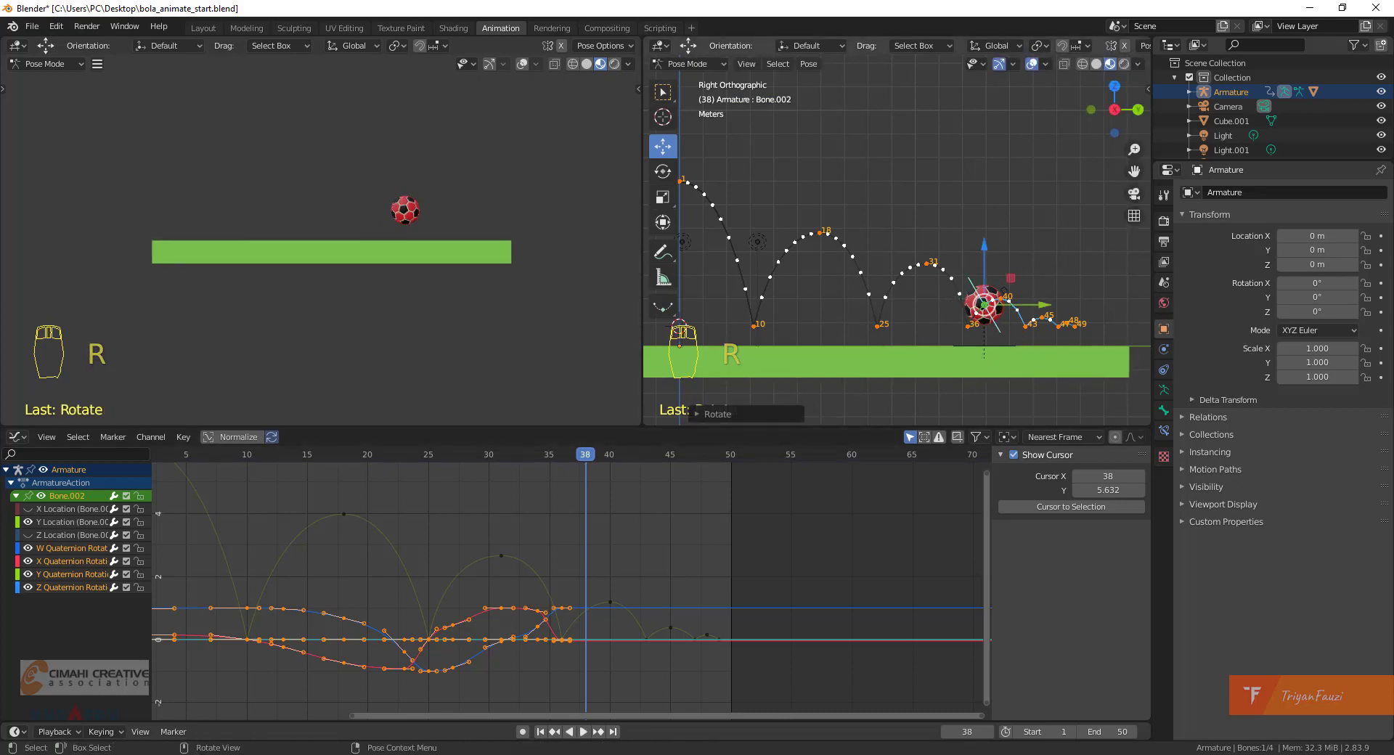
key(i)
click(988, 354)
Rotate the central bone about 115 degrees clockwise until nearly level at the frame 40 peak, and insert a Rotation keyframe.
mouse_move(602, 458)
mouse_down()
mouse_move(634, 463)
mouse_move(614, 456)
mouse_up()
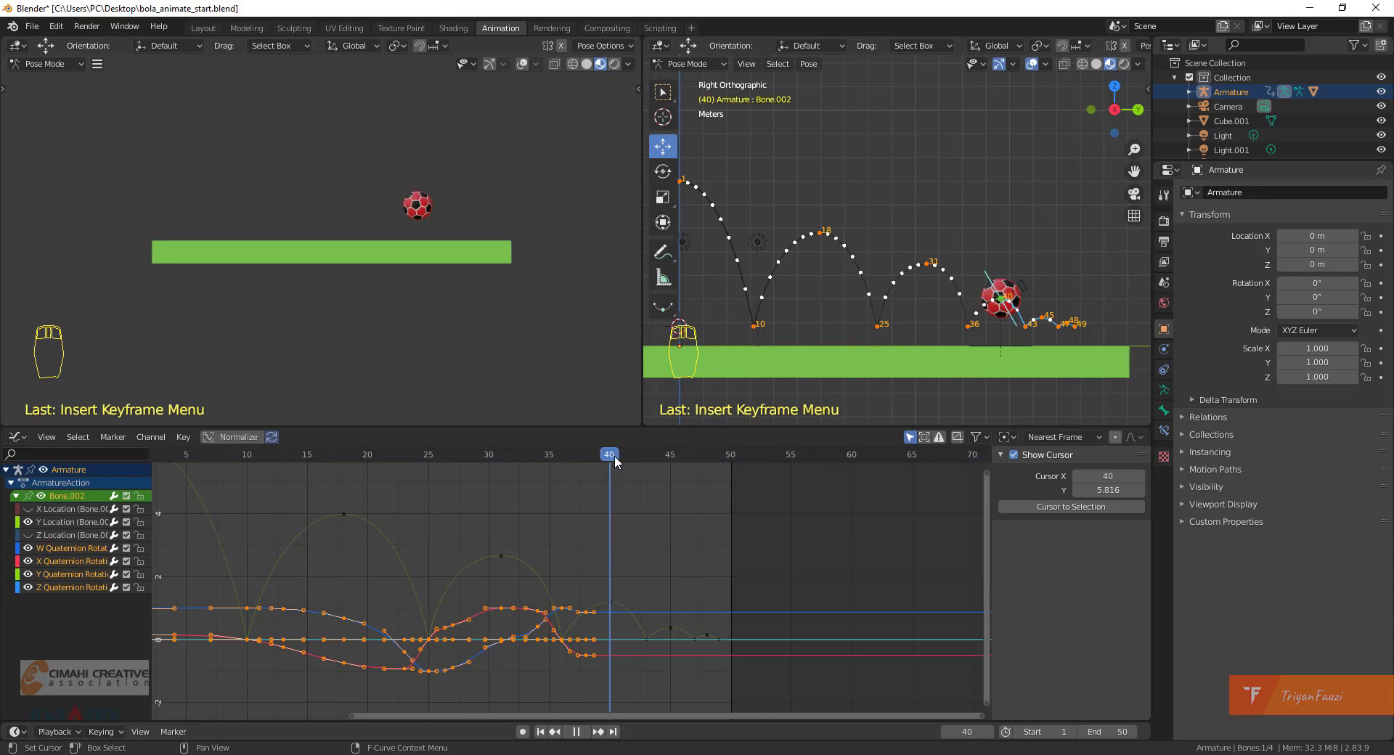
key(r)
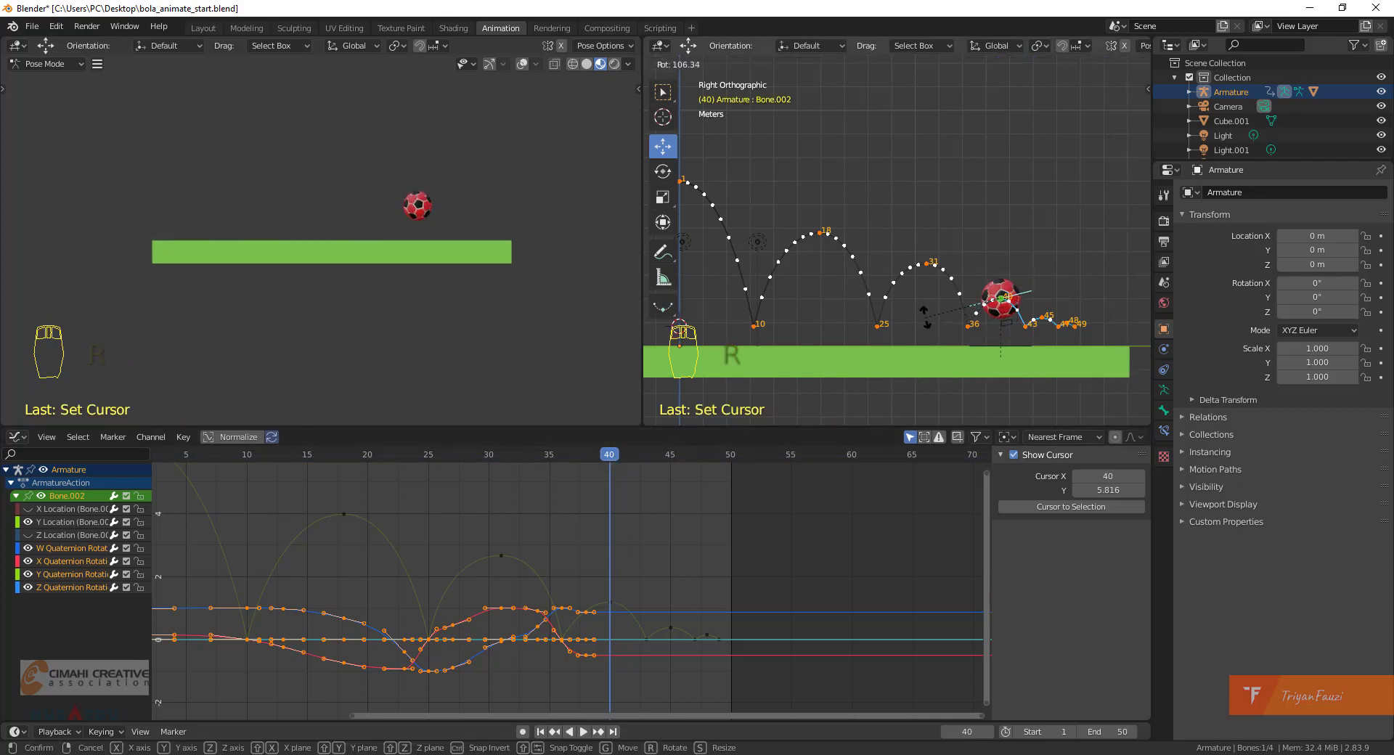
click(923, 305)
key(i)
click(926, 308)
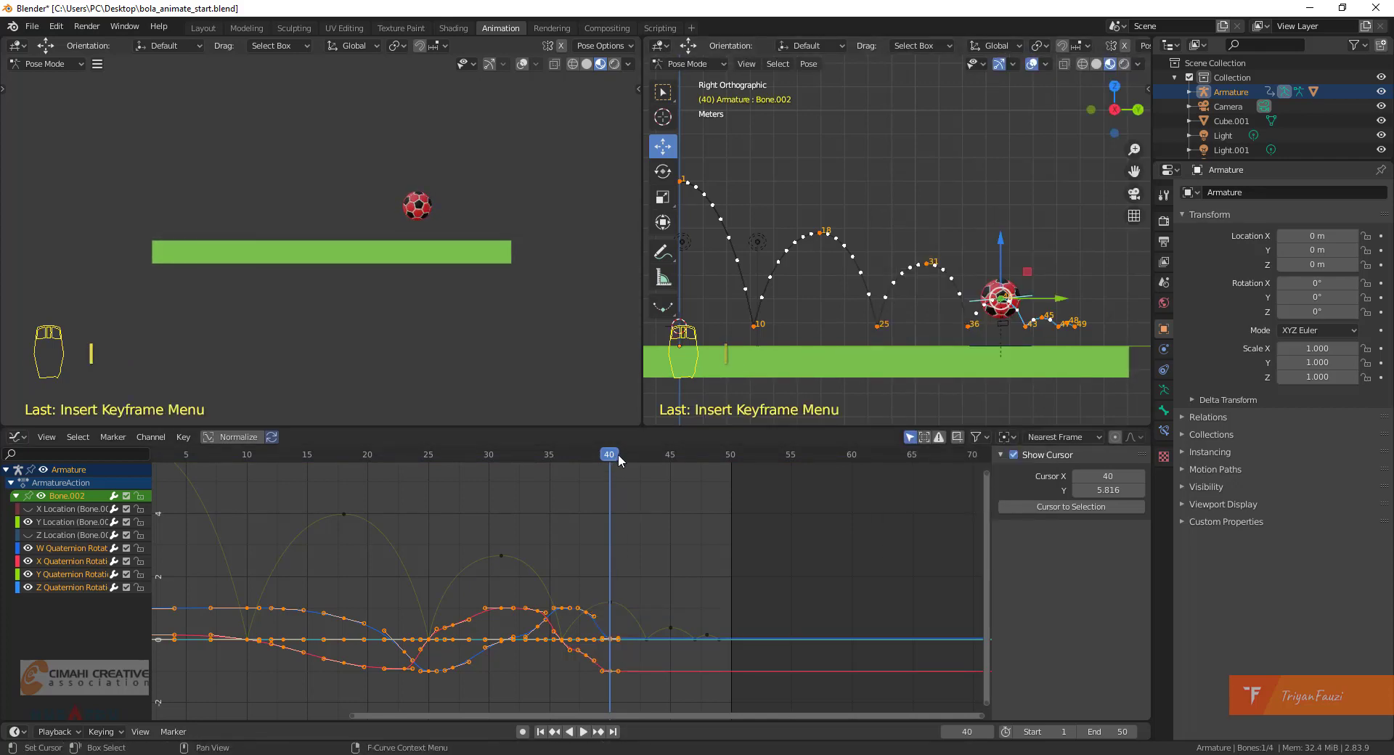
Rotate the central bone clockwise until nearly vertical at frame 42 as the ball descends, and insert a Rotation keyframe.
click(618, 454)
click(632, 456)
key(r)
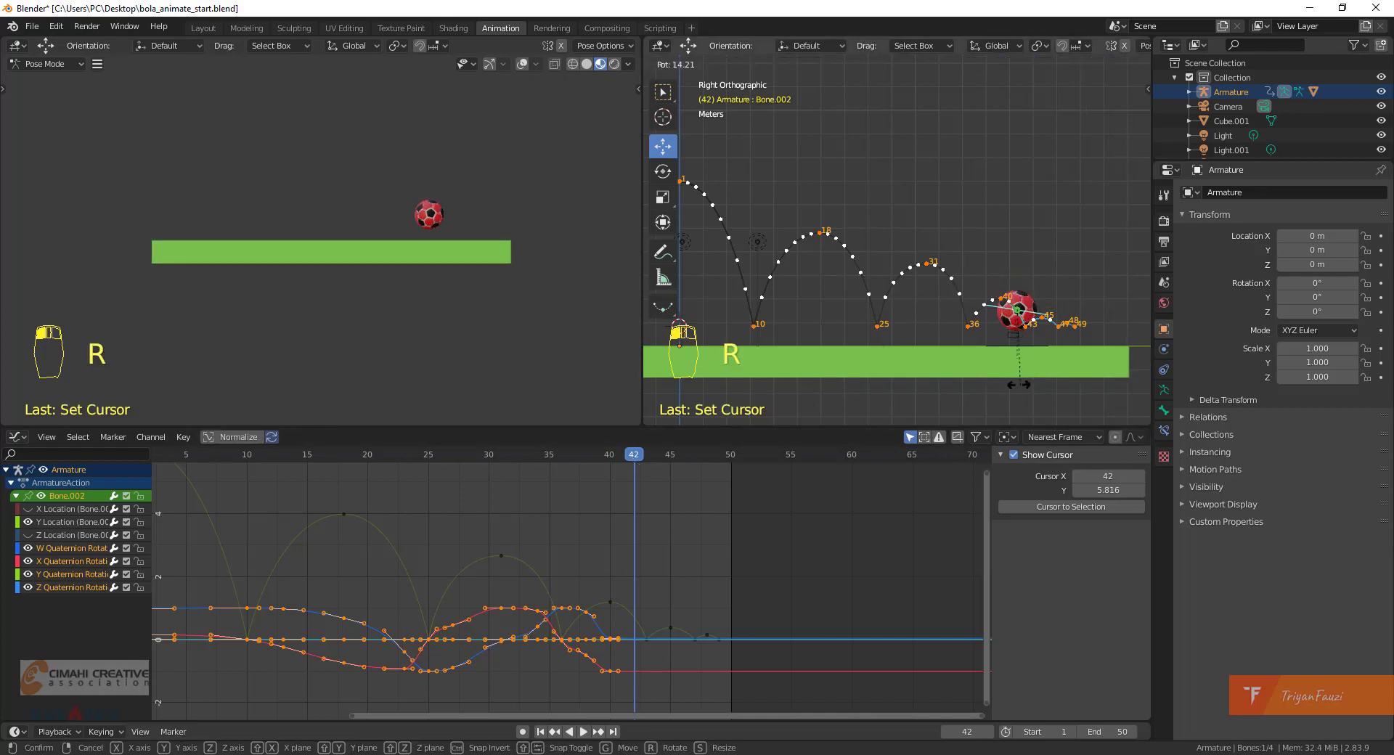
click(911, 359)
key(i)
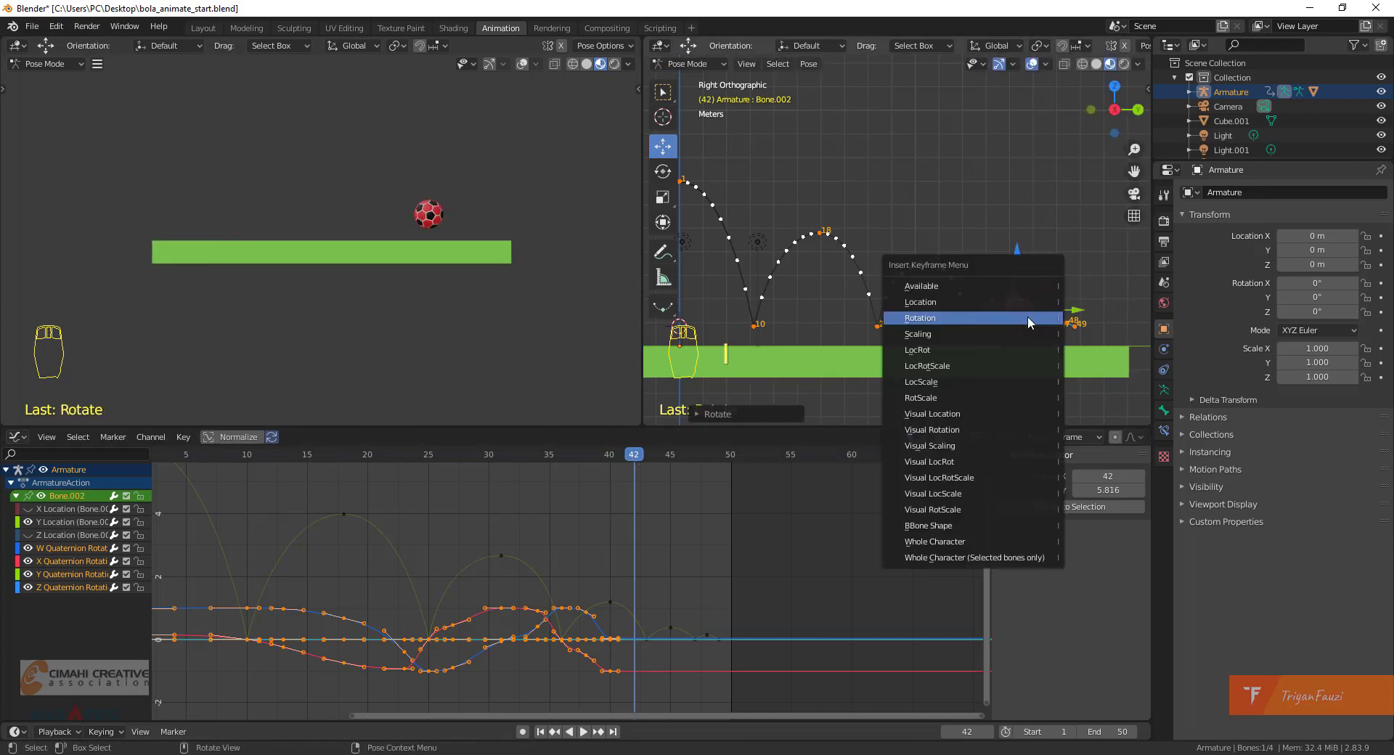
click(1026, 316)
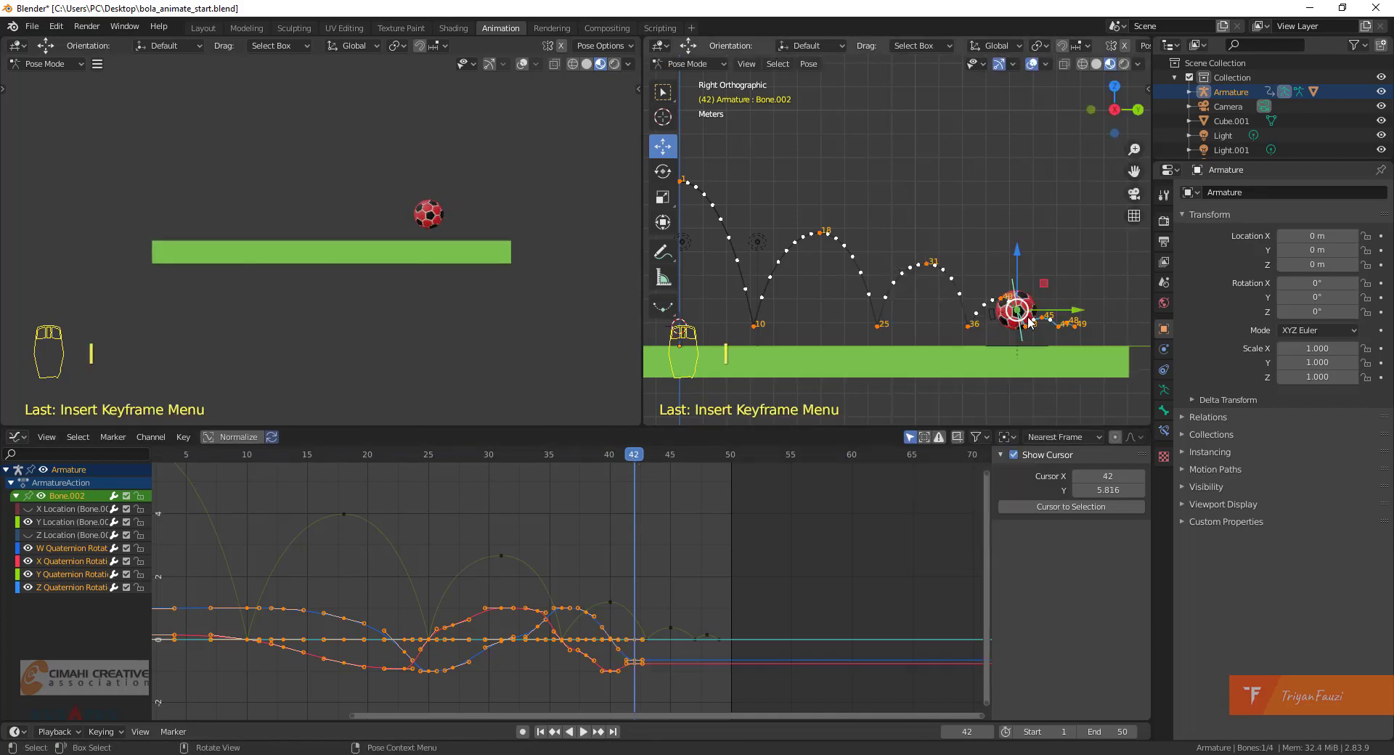
Rotate the central bone clockwise until nearly level at the frame 43 impact, and insert a Rotation keyframe.
click(646, 456)
key(r)
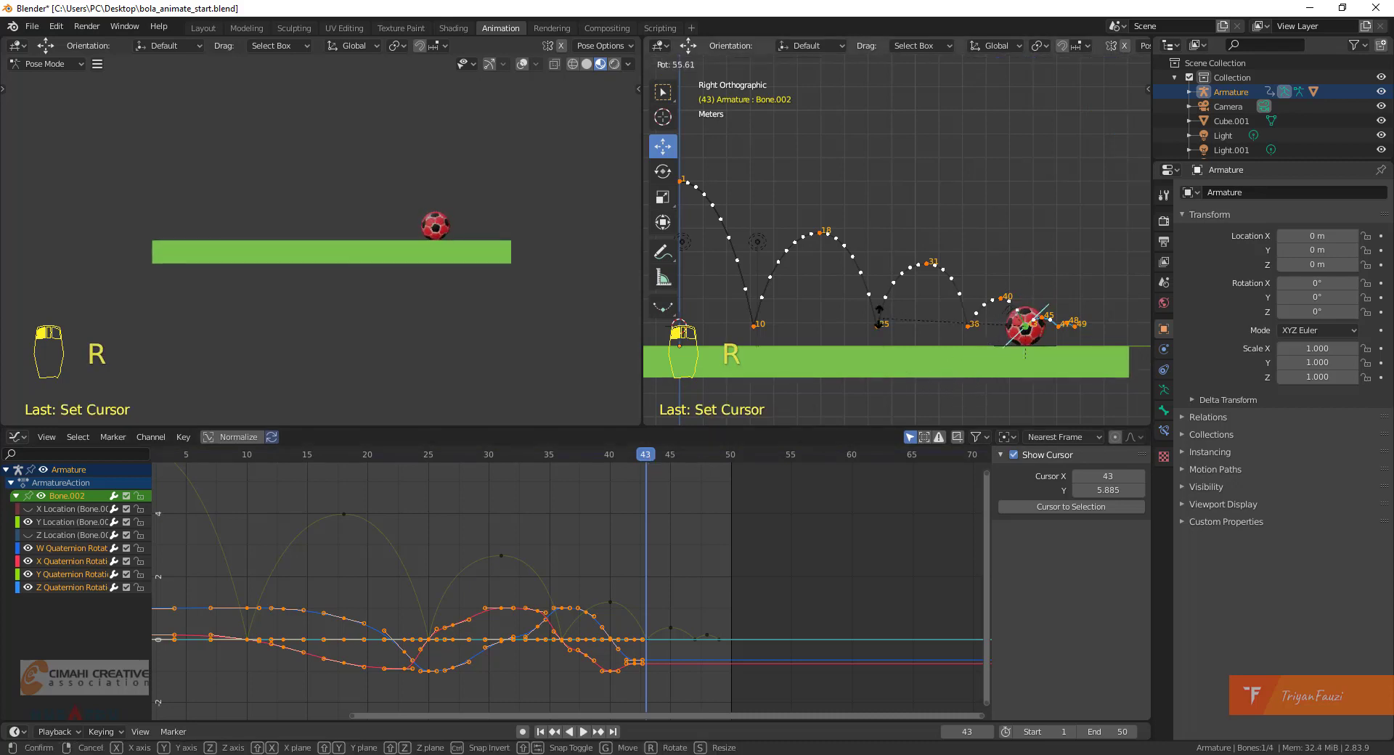
click(887, 231)
key(i)
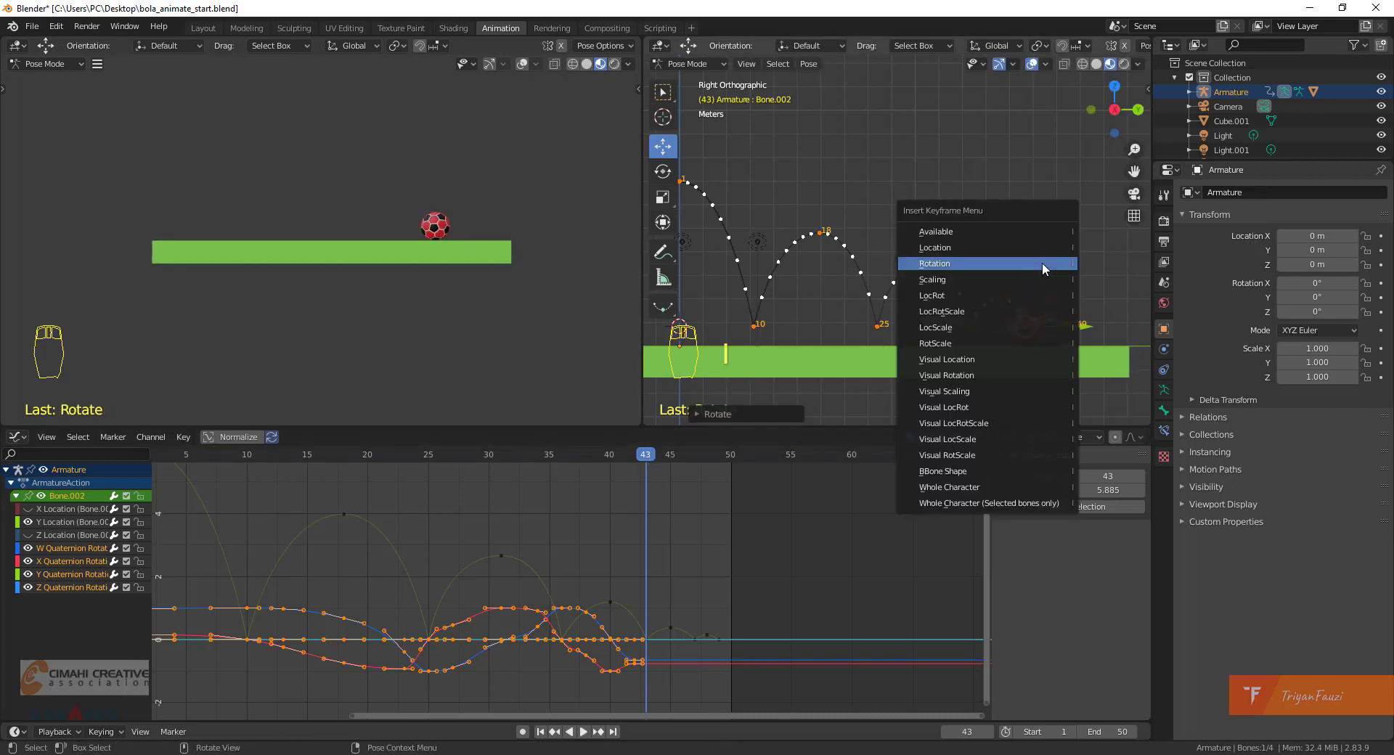
click(1043, 262)
Rotate the central bone slightly clockwise at frame 45, the peak of the small bounce, and insert a Rotation keyframe.
drag(650, 454, 670, 455)
key(t)
right_click(1048, 383)
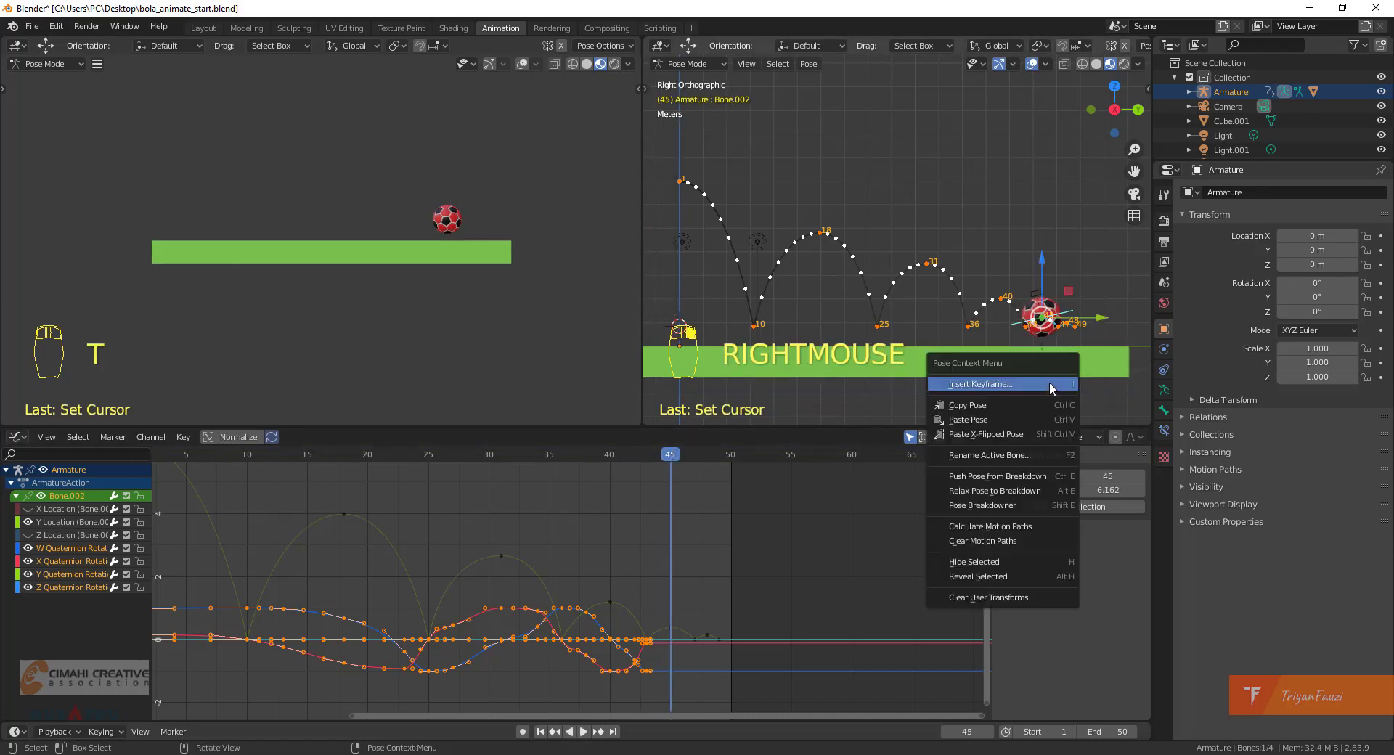
key(r)
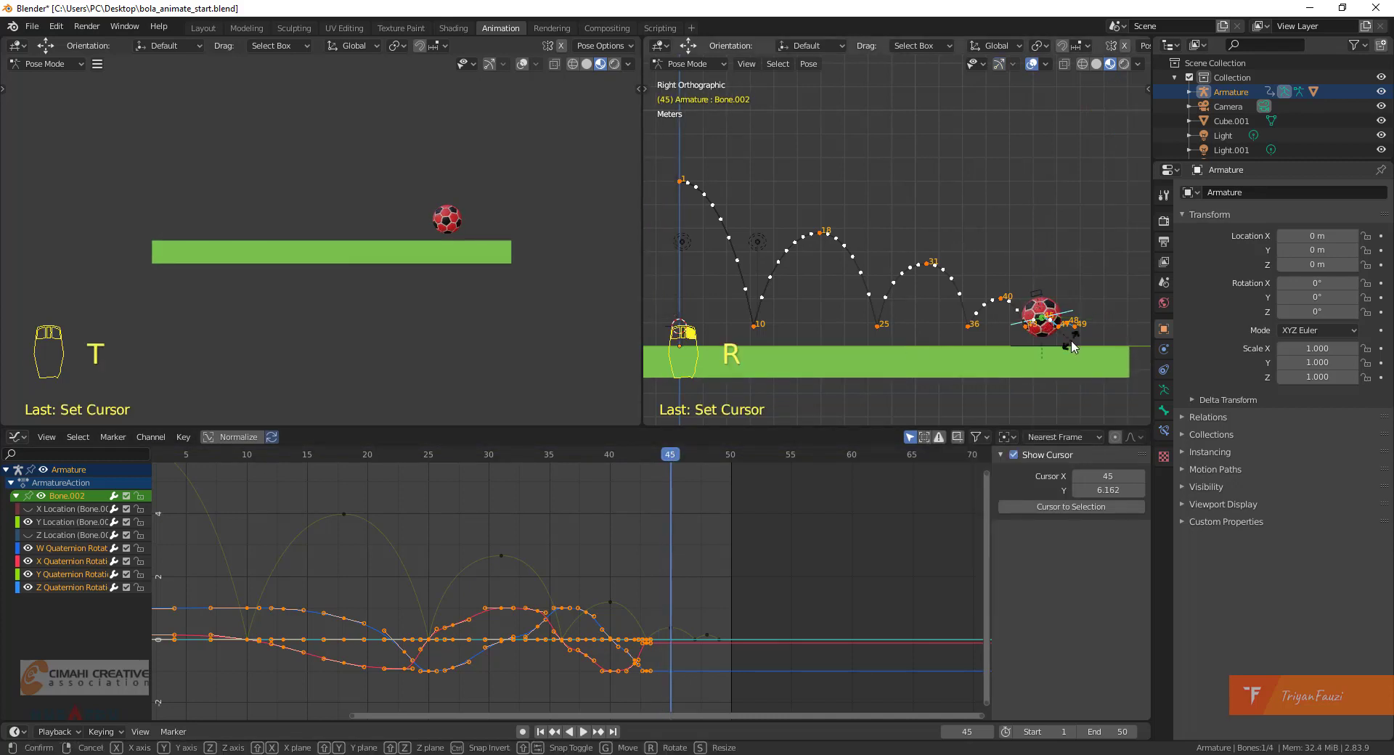
click(1055, 348)
key(i)
click(1054, 348)
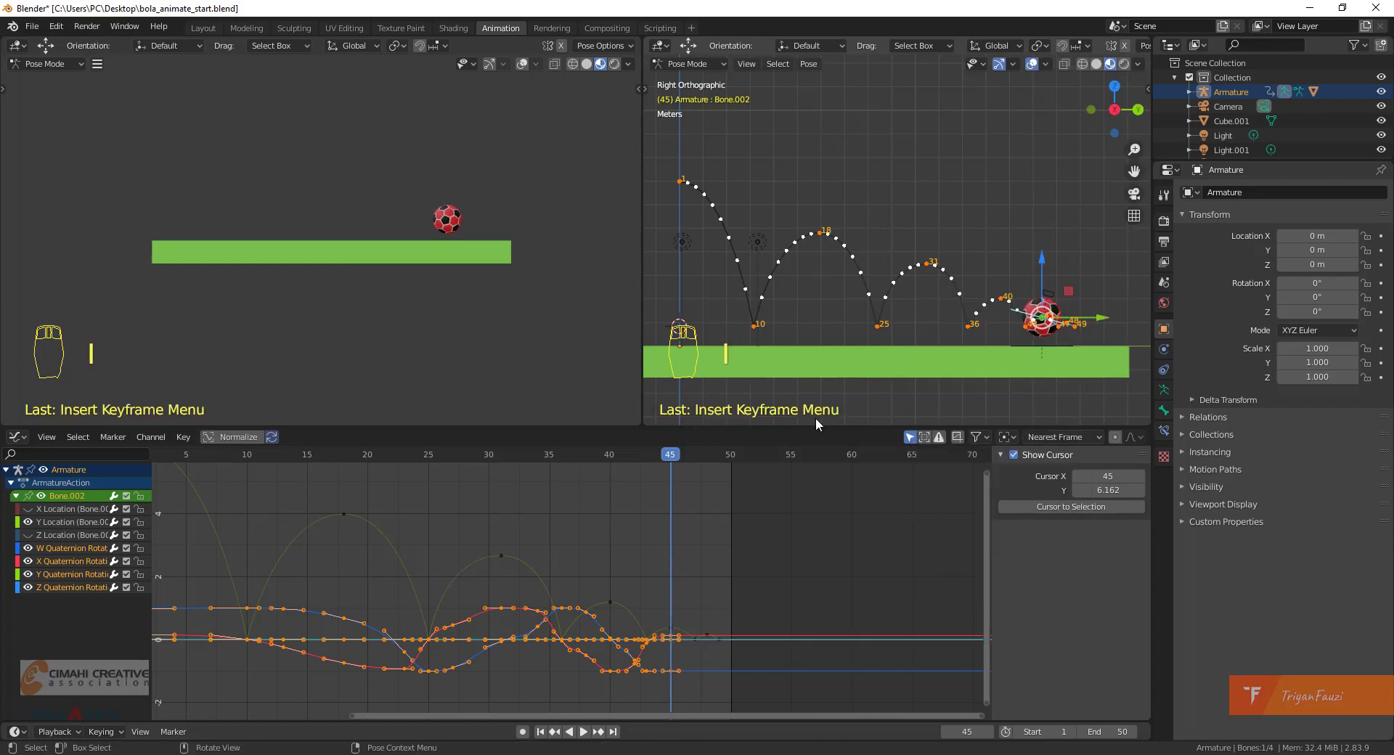
Rotate the central bone further clockwise into a steep tilt at the frame 47 ground contact, and insert a Rotation keyframe.
click(684, 454)
drag(686, 456, 694, 457)
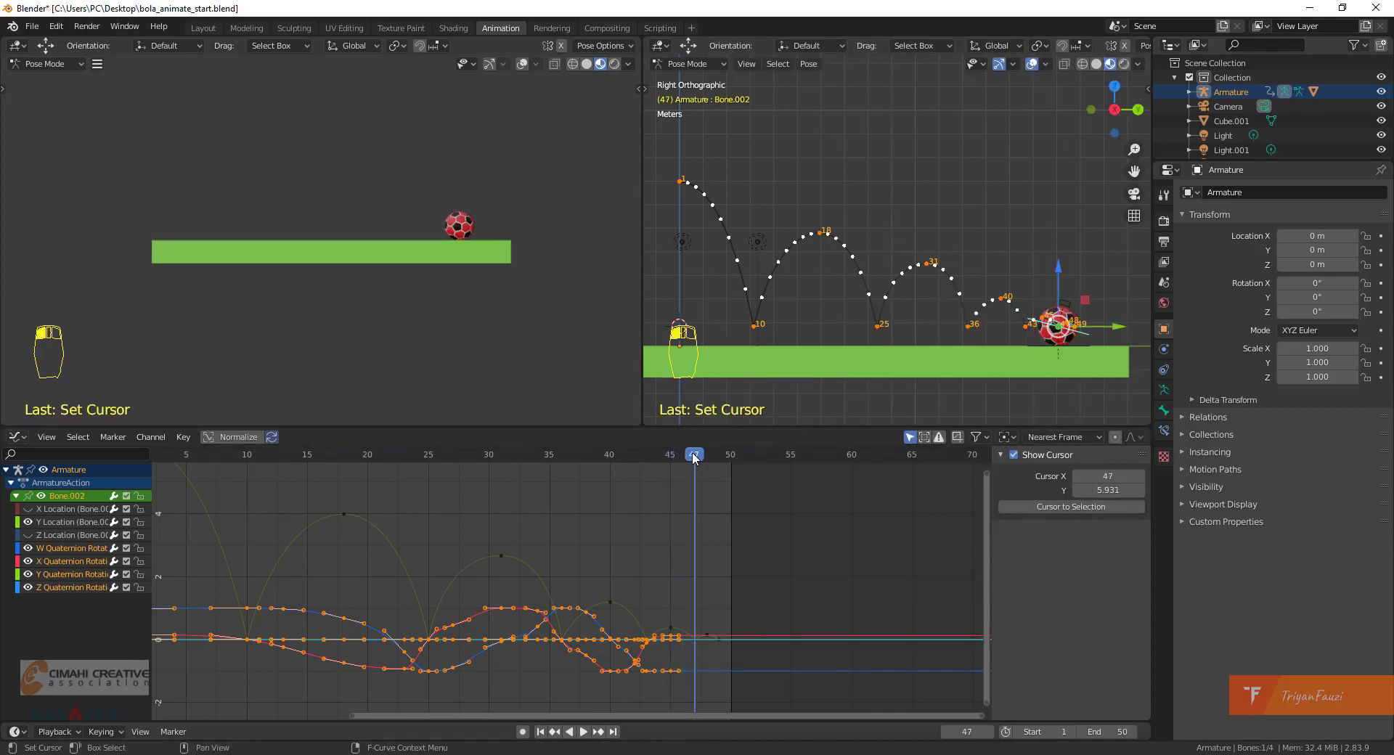
key(r)
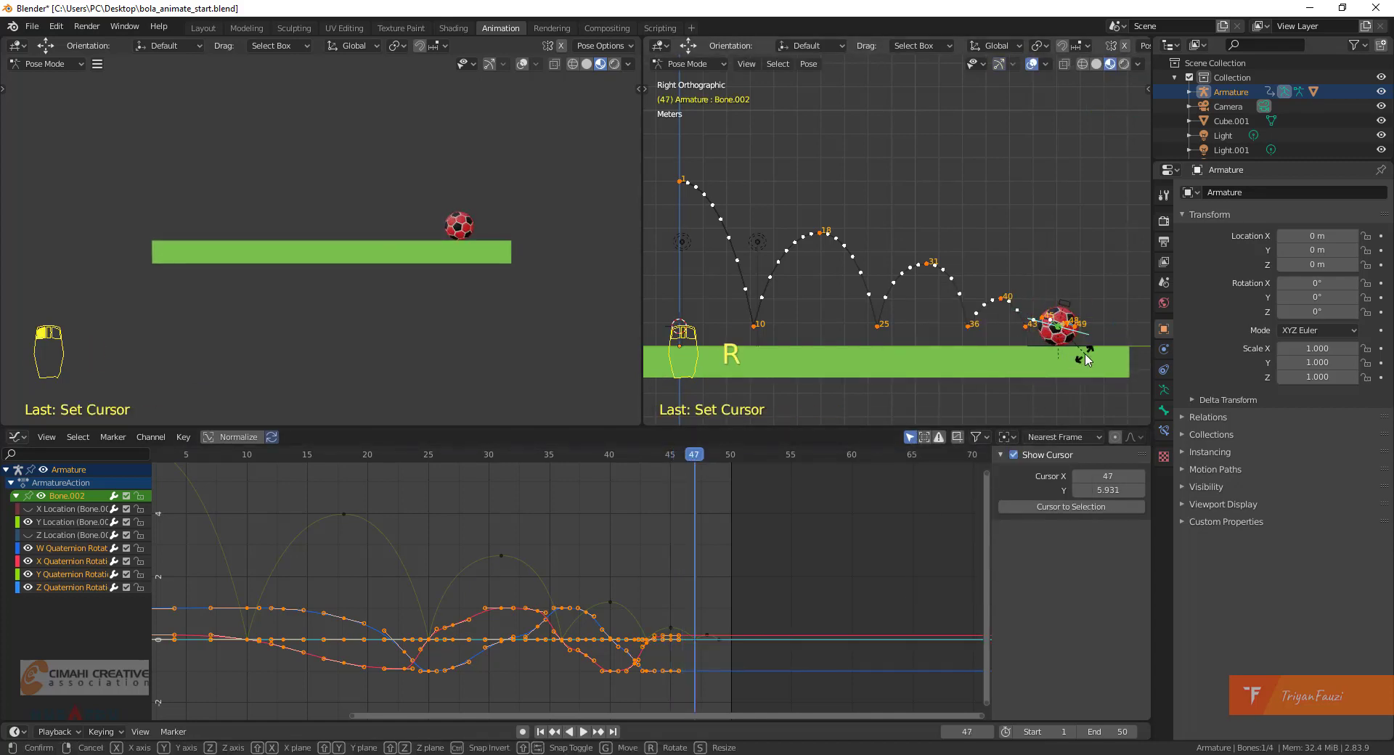
click(1060, 372)
key(i)
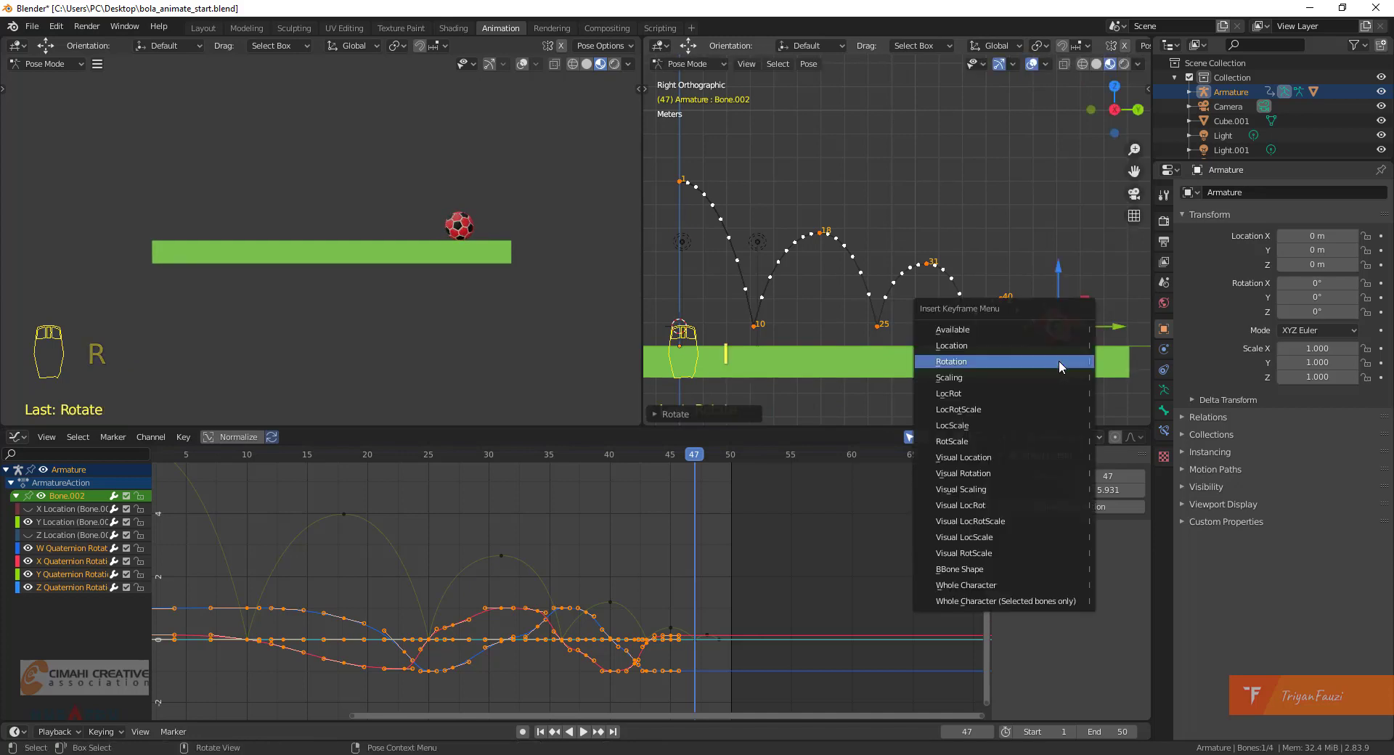
click(1059, 360)
Rotate the central bone clockwise past vertical at frame 49, where the ball settles, and insert a Rotation keyframe.
click(711, 456)
mouse_move(711, 456)
mouse_down()
mouse_move(725, 456)
mouse_move(694, 456)
mouse_move(716, 456)
mouse_up()
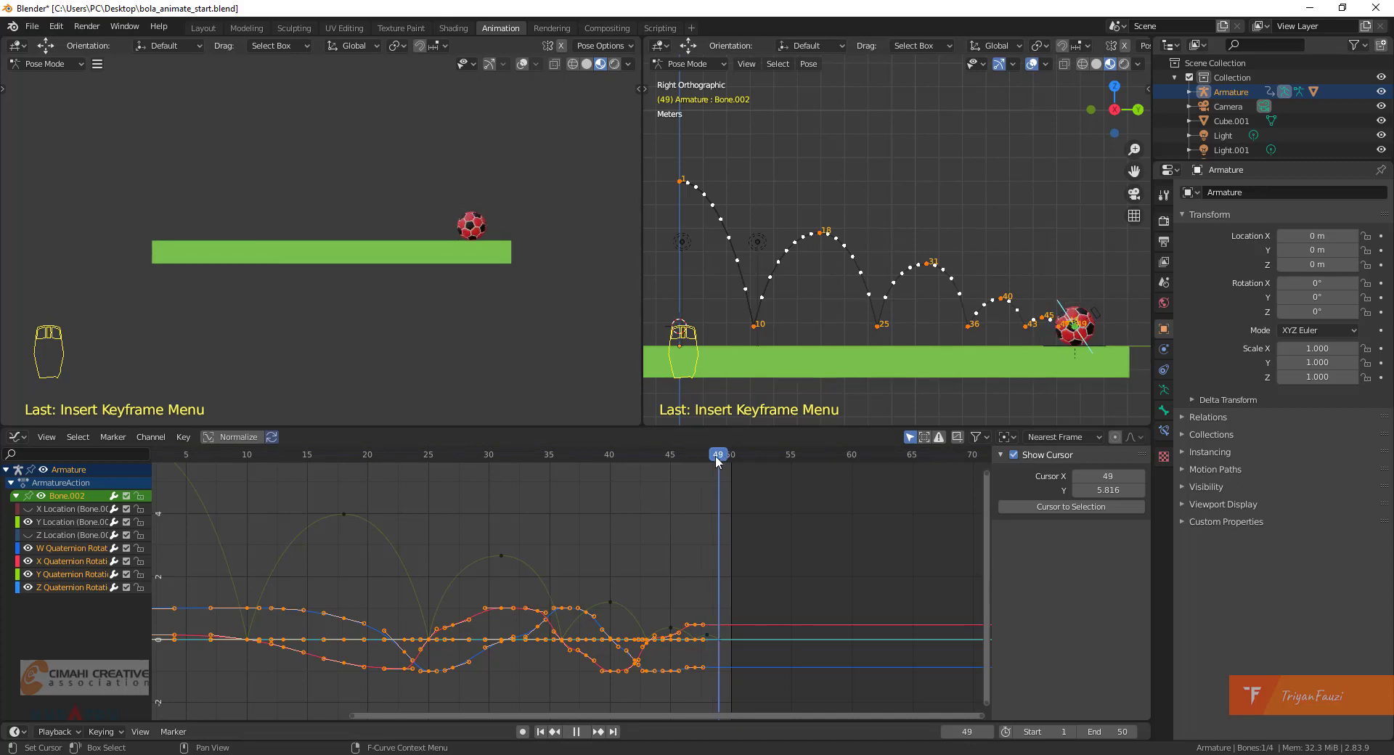
key(r)
click(1047, 372)
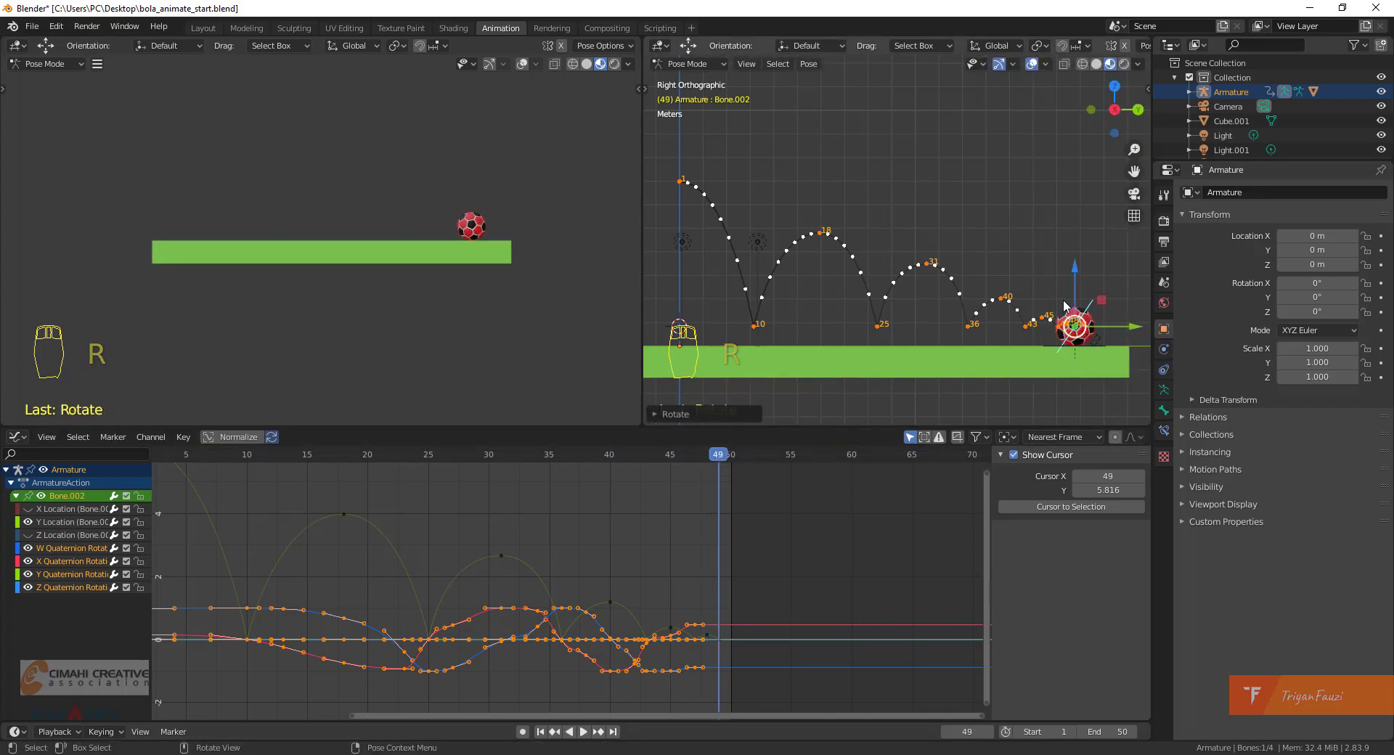
key(i)
click(1063, 298)
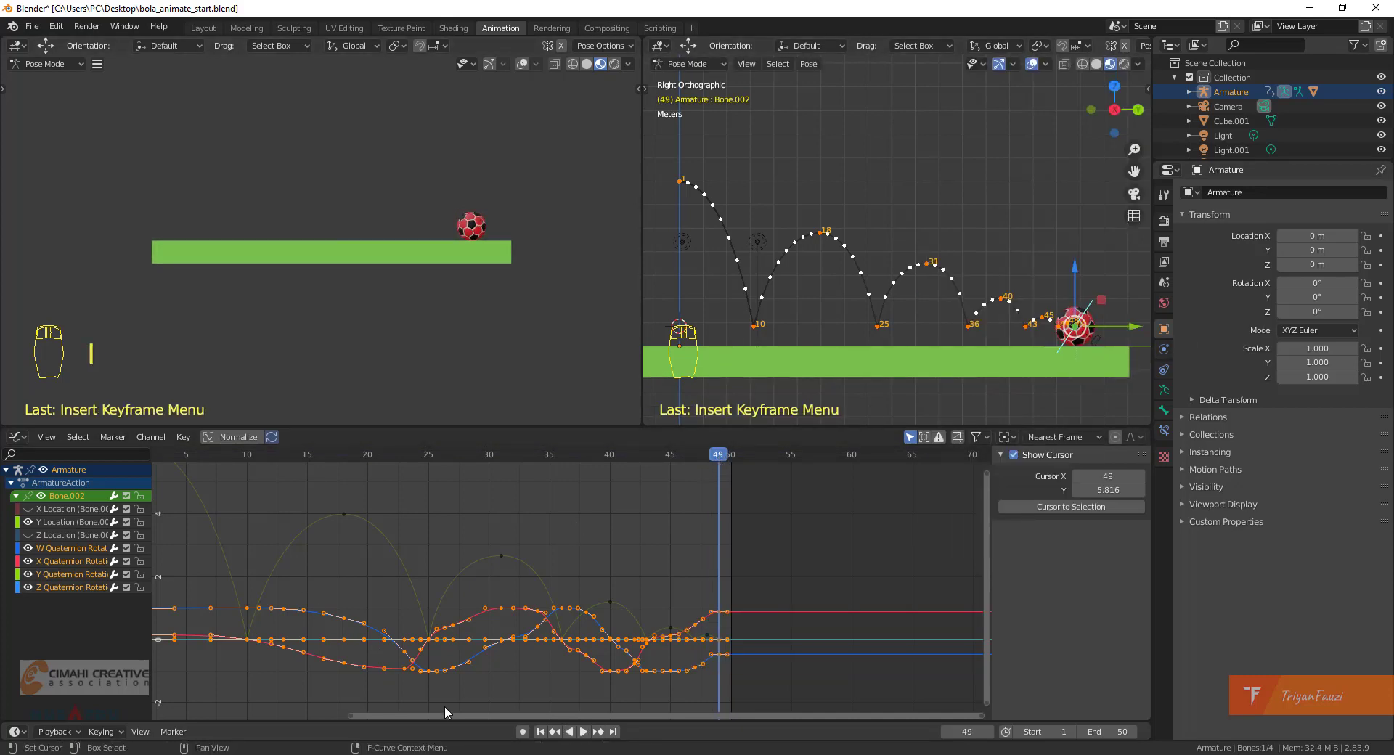
Play the animation from the first frame to review the ball's spin through all the bounces.
click(540, 732)
click(585, 732)
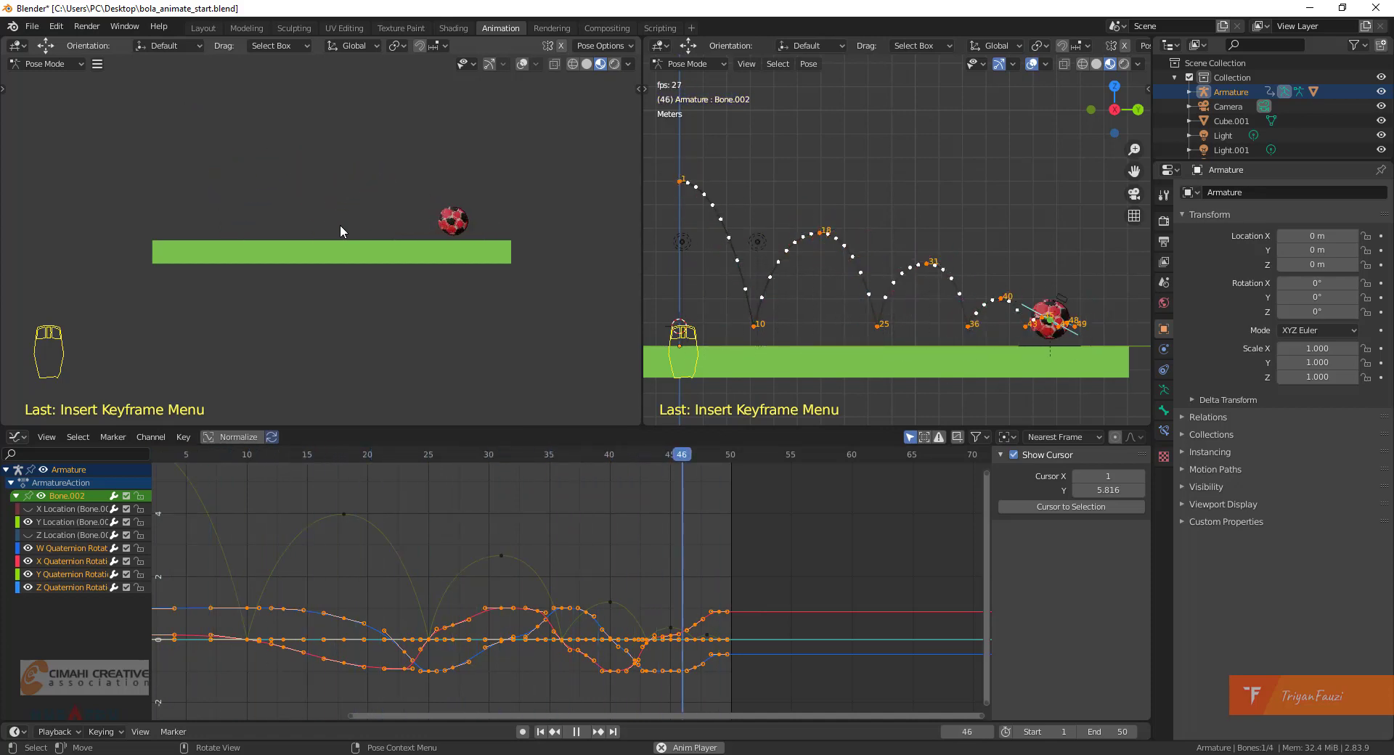
key(space)
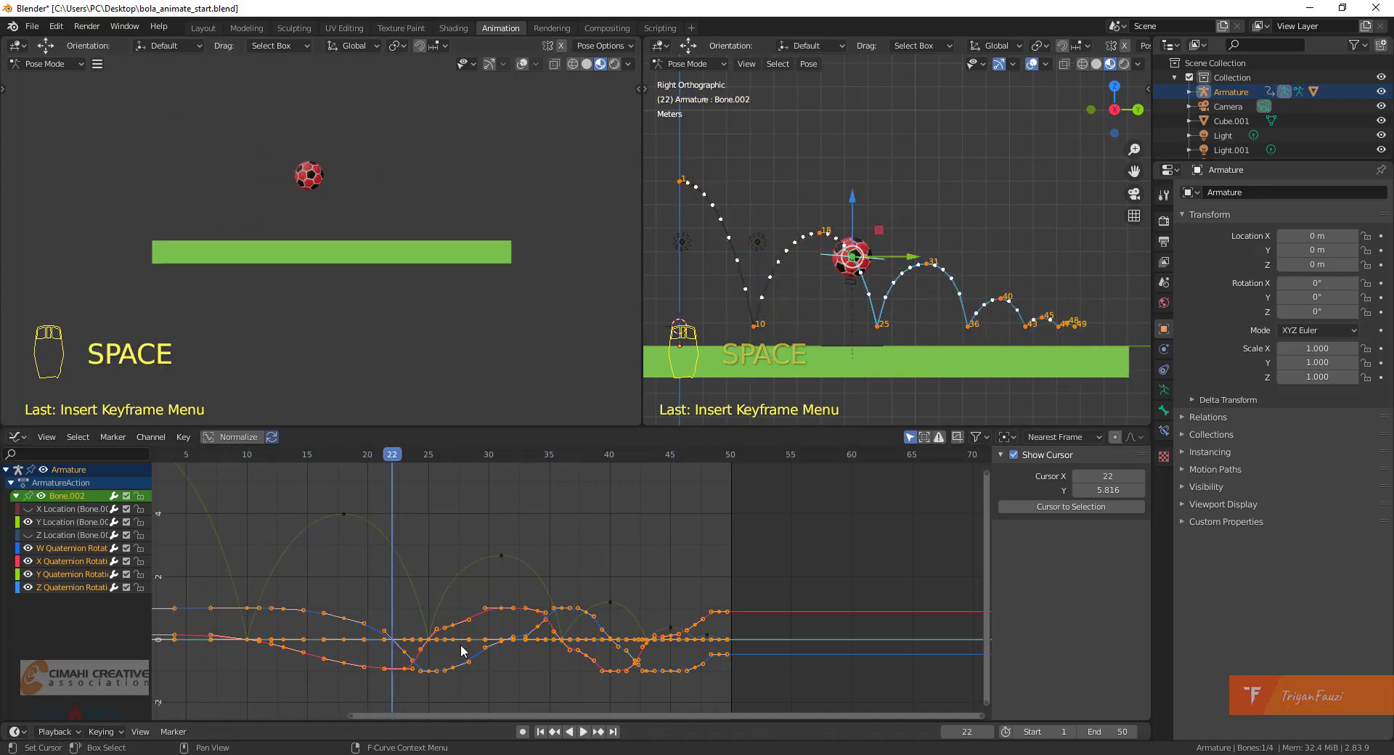
click(540, 732)
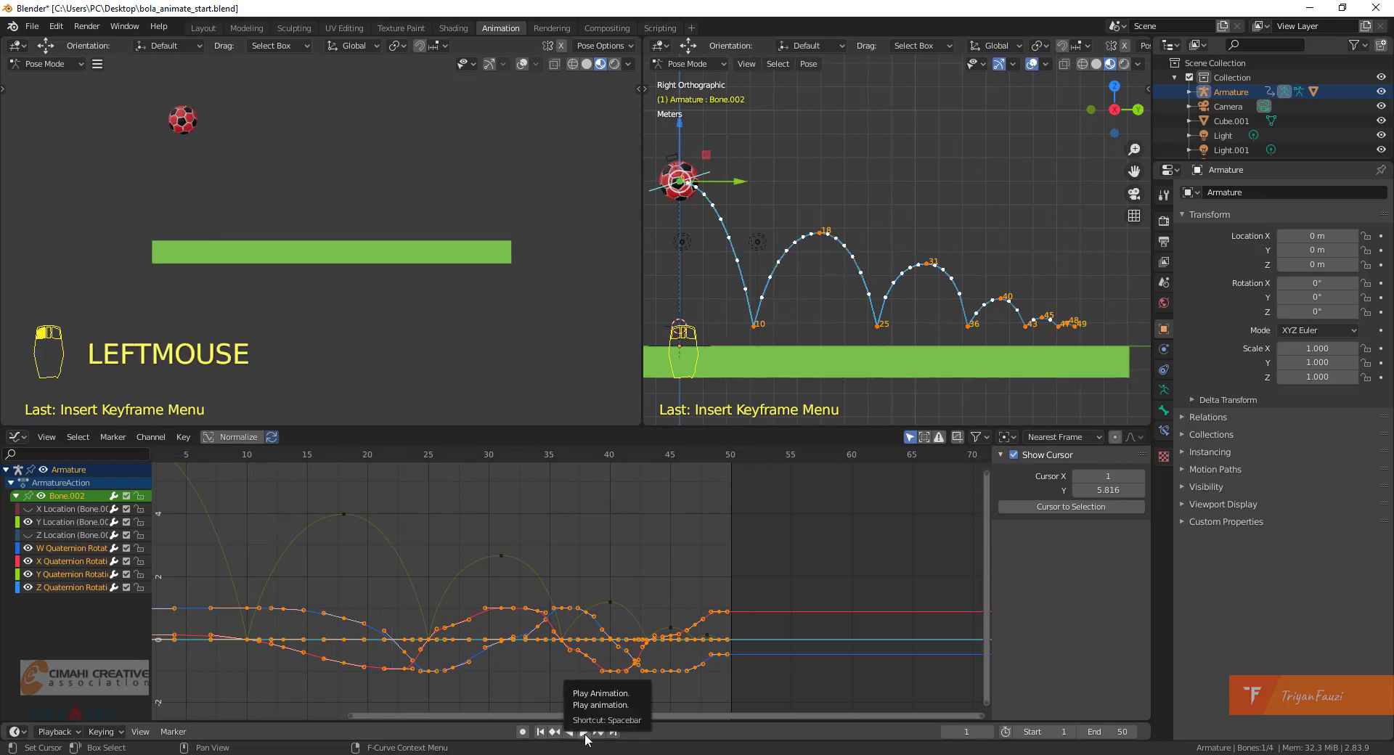
click(584, 732)
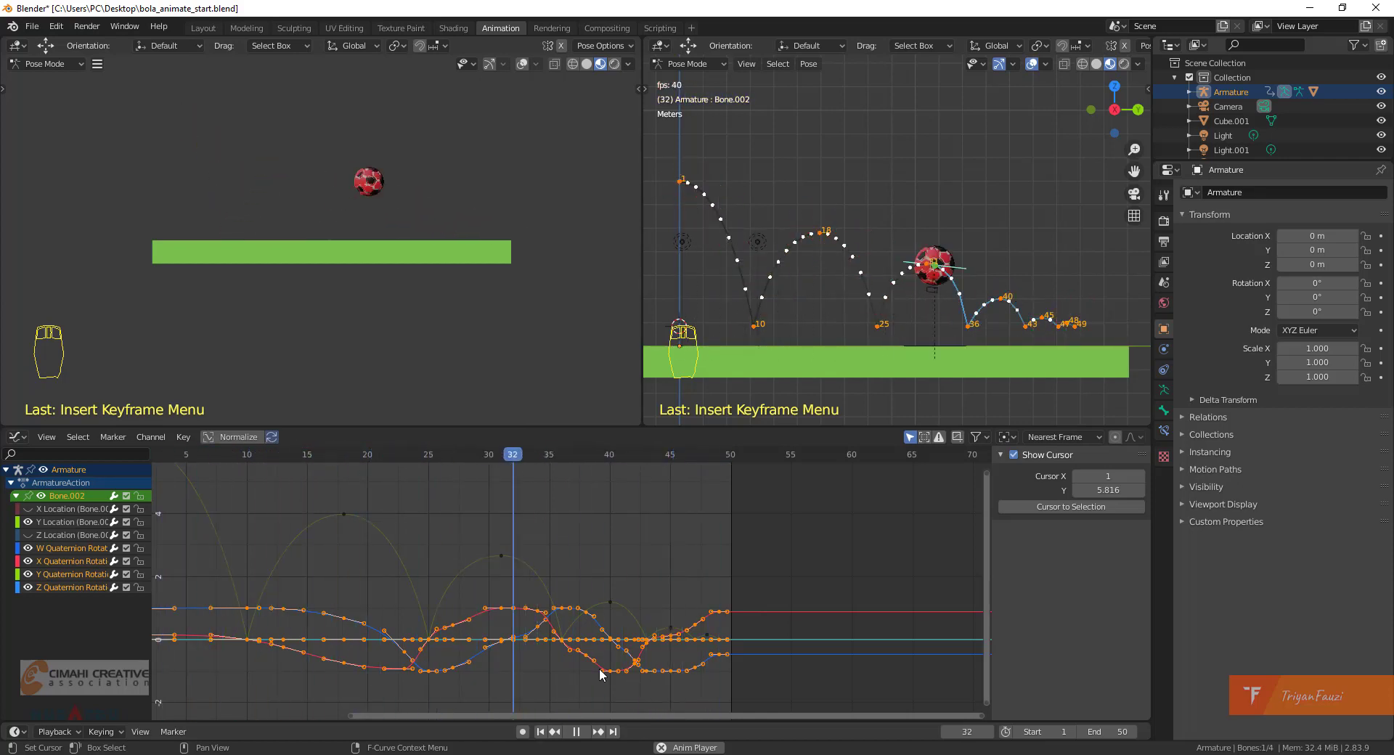
Deselect the bones, enlarge the side-view viewport in width and height, and hide its overlays.
click(357, 341)
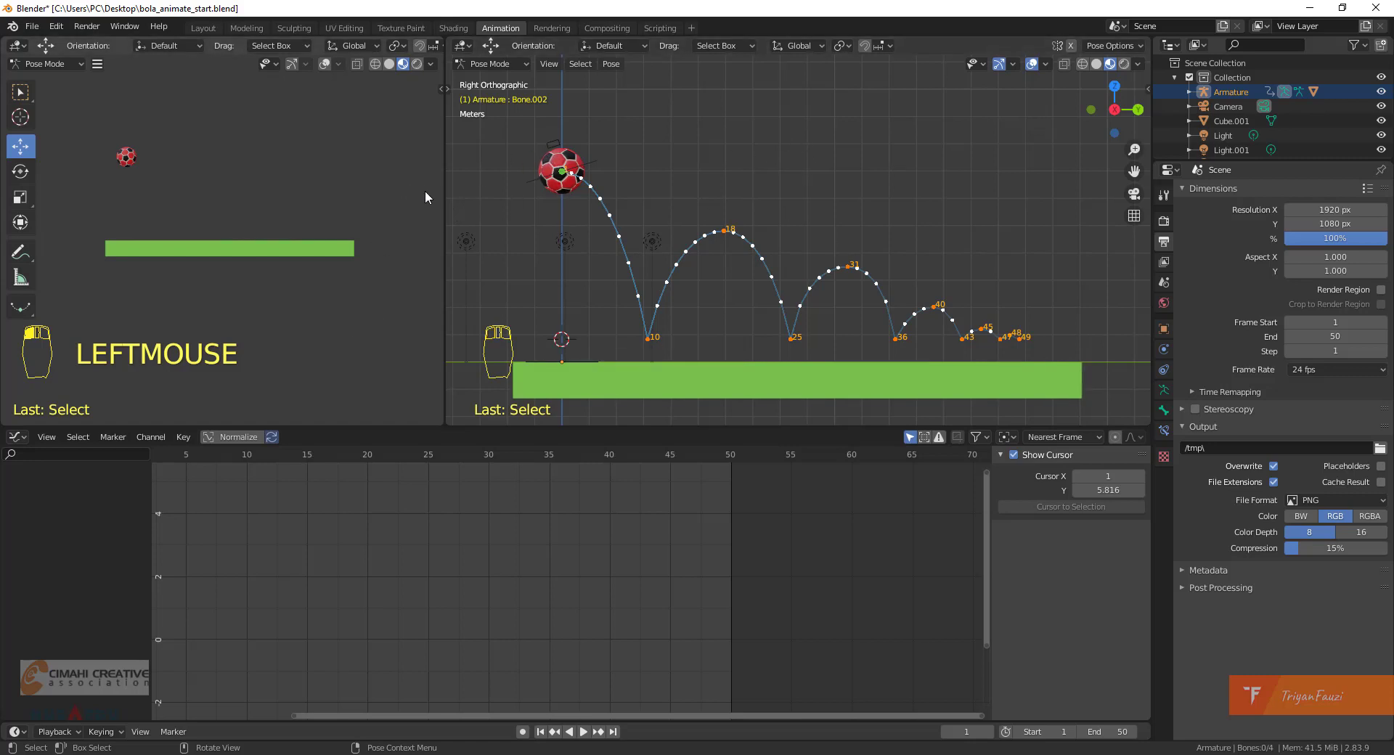
drag(445, 202, 360, 211)
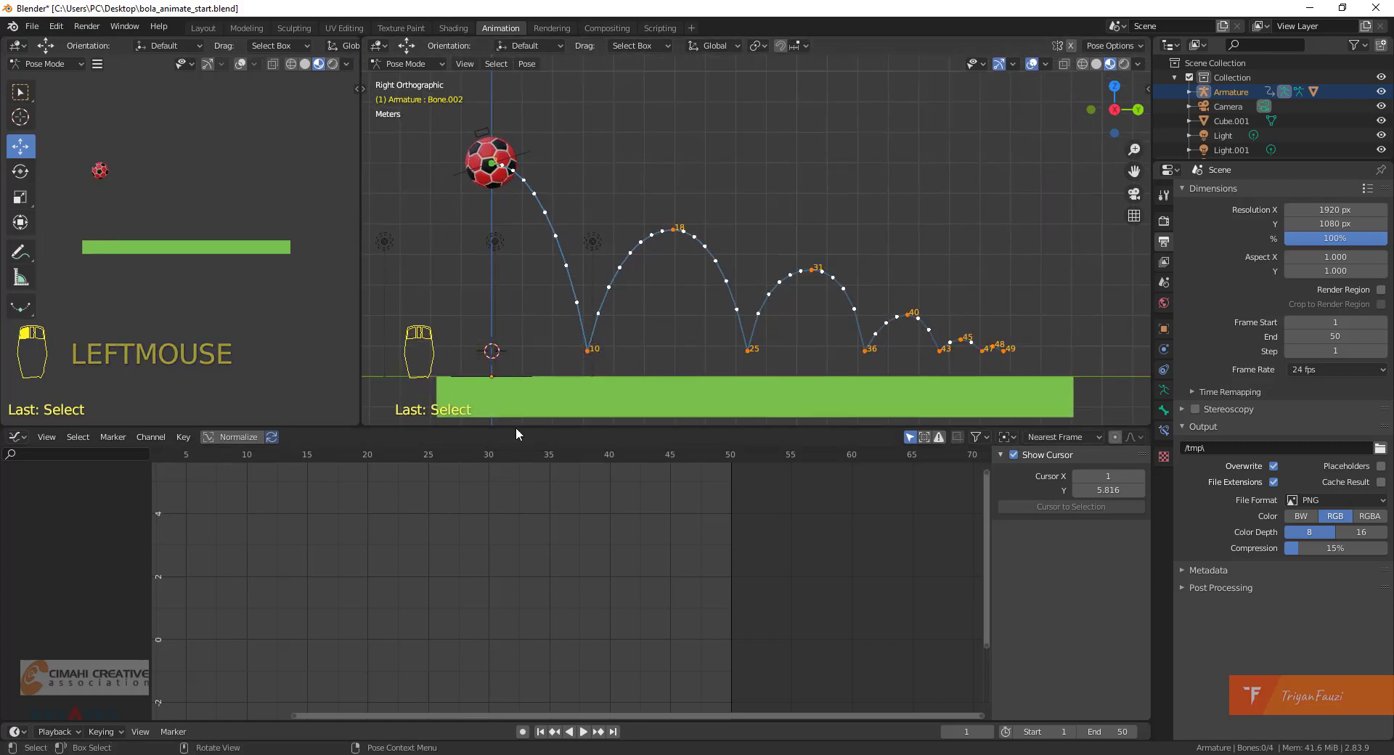
drag(516, 427, 516, 480)
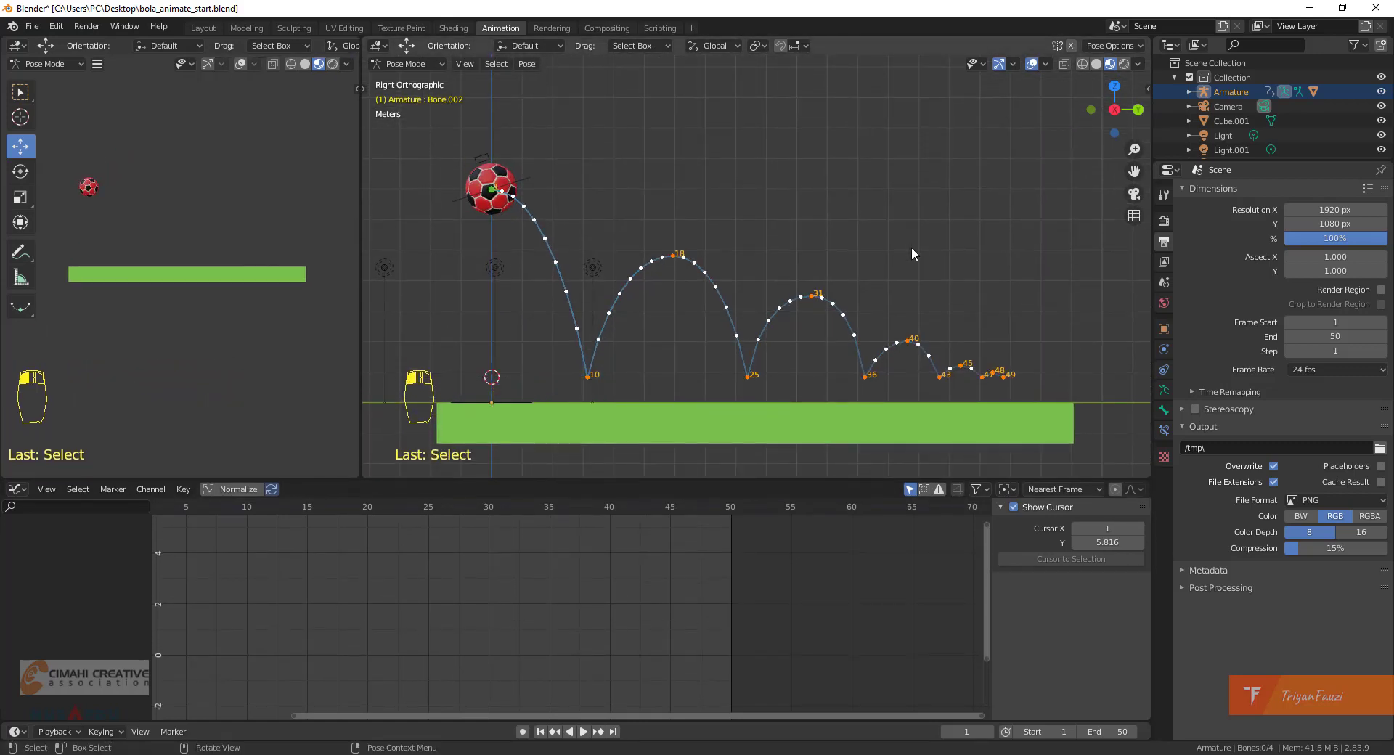
click(1033, 64)
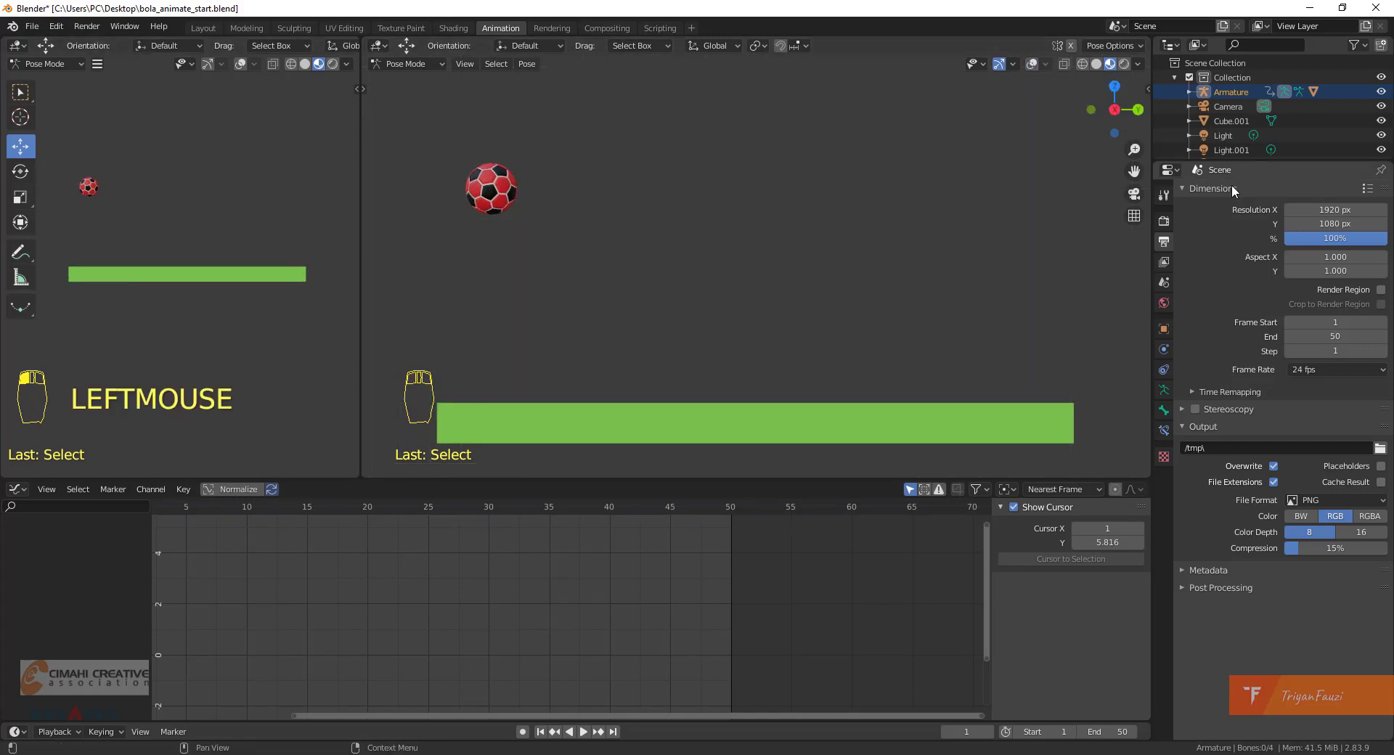
Set the render output file format to FFmpeg video.
click(1166, 197)
click(1164, 241)
click(1305, 499)
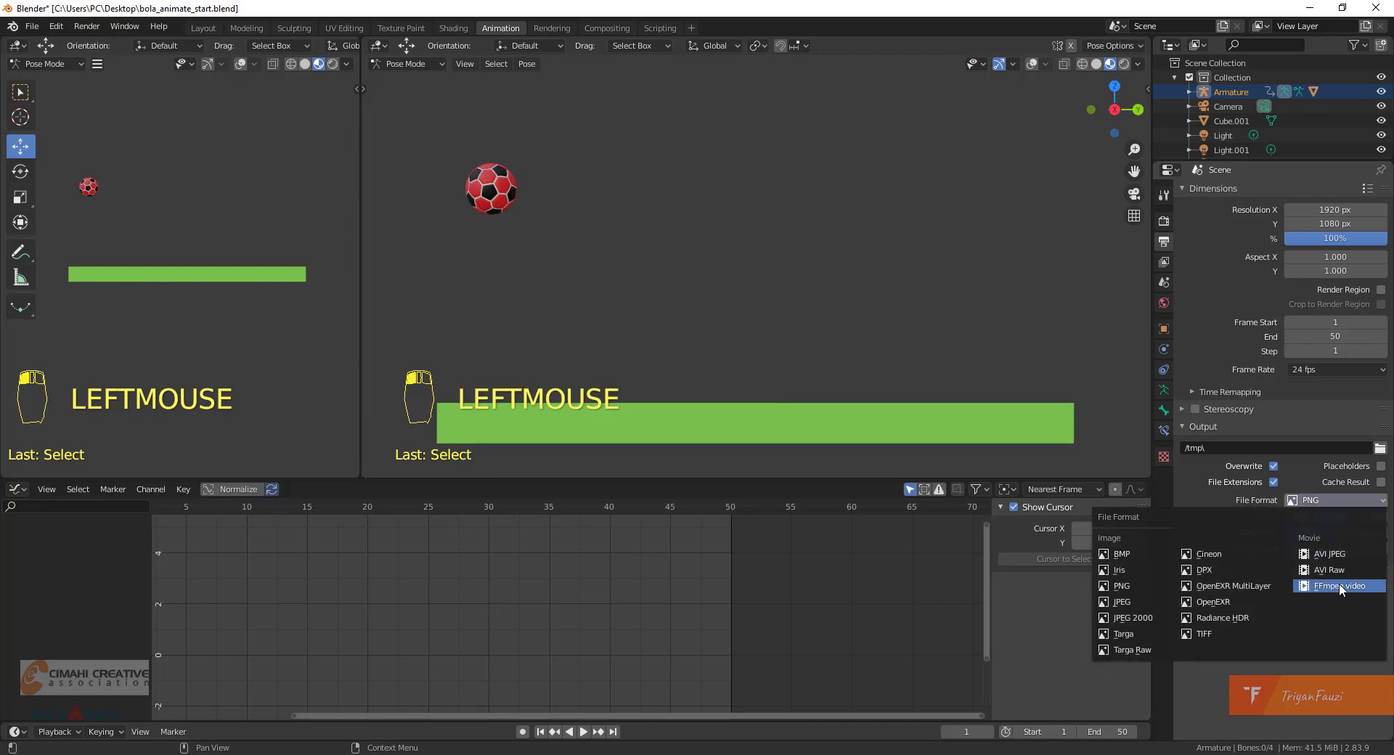
click(1361, 586)
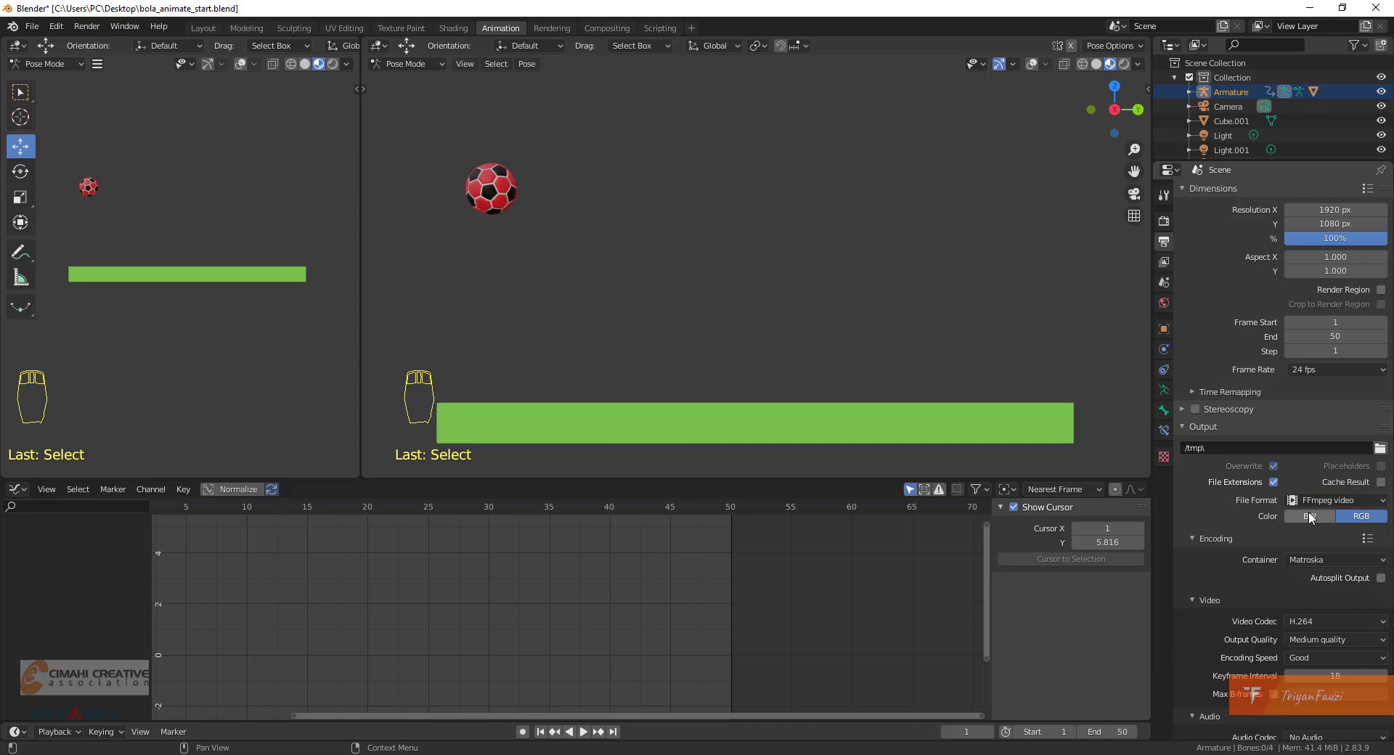
Set the video encoding container to MPEG-4.
click(1325, 559)
click(1357, 501)
click(1356, 500)
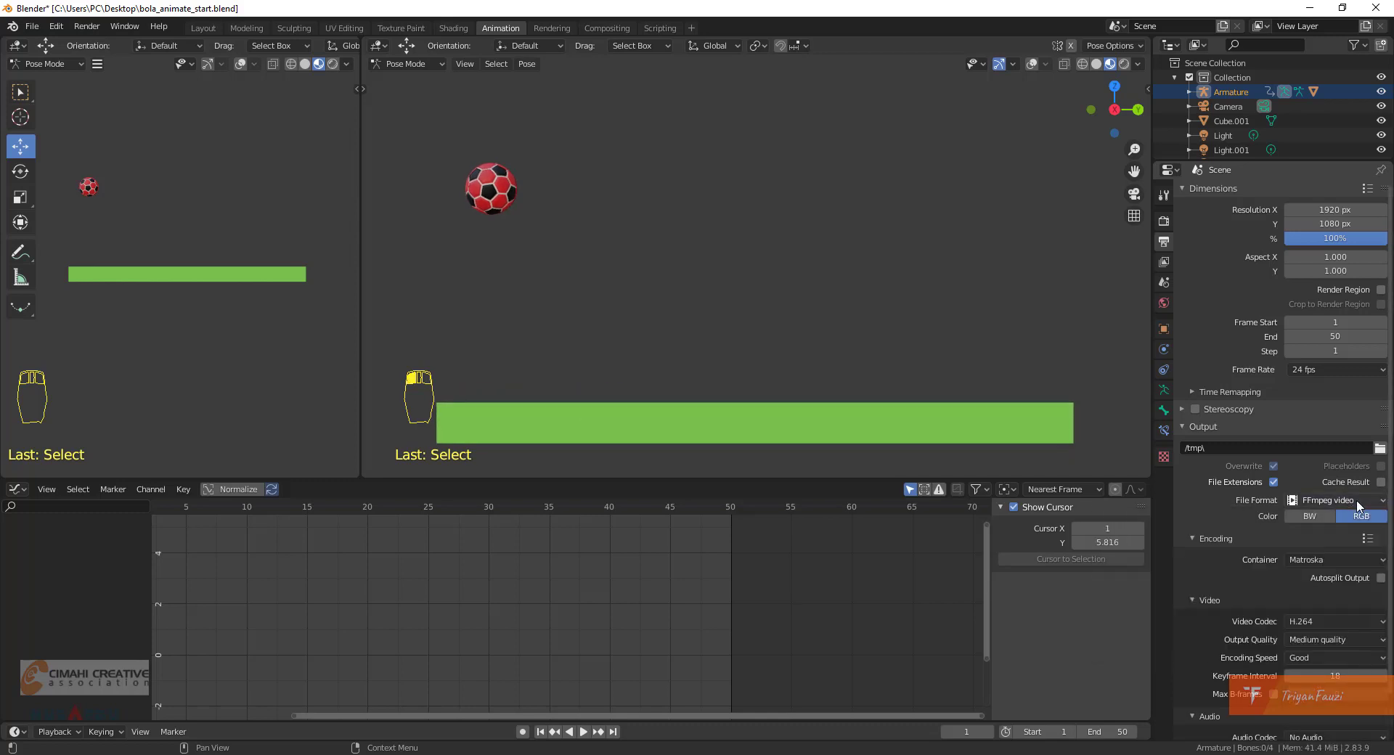
click(1380, 561)
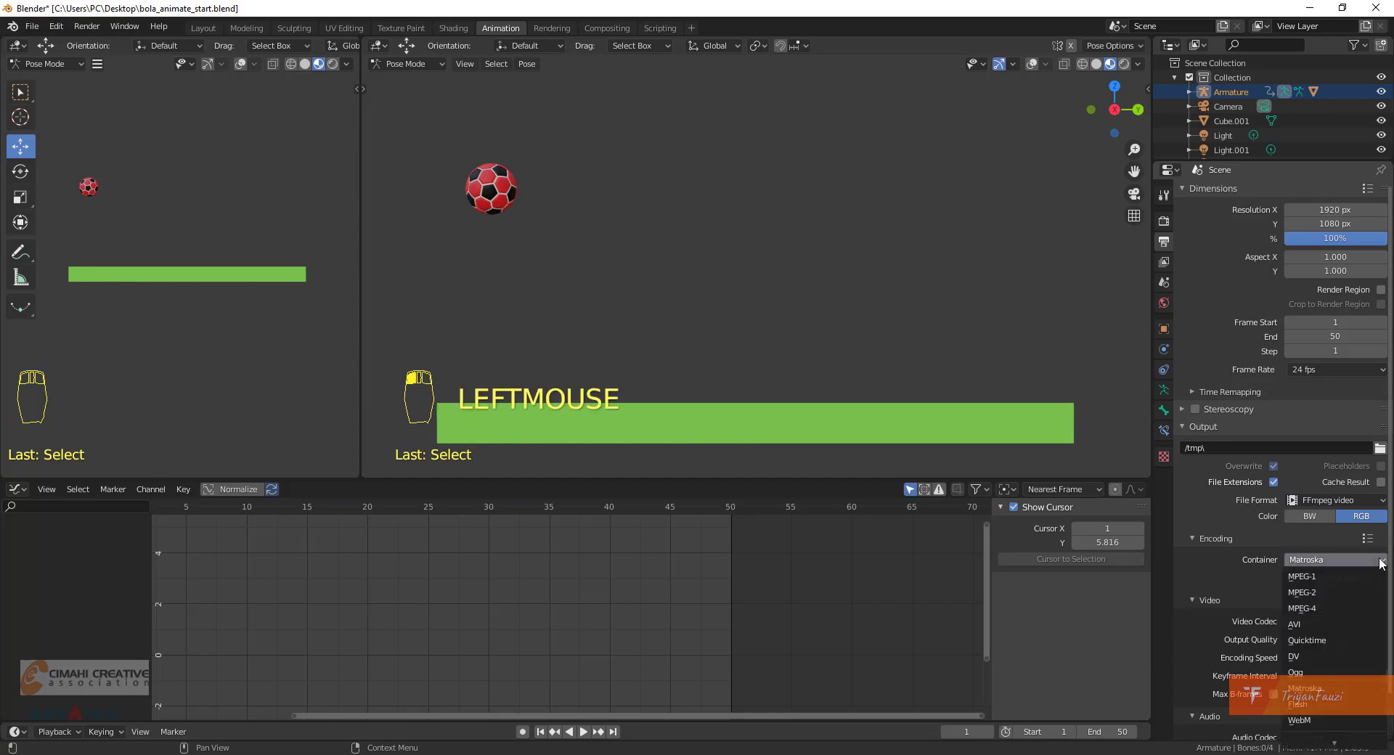
click(1314, 607)
click(1344, 558)
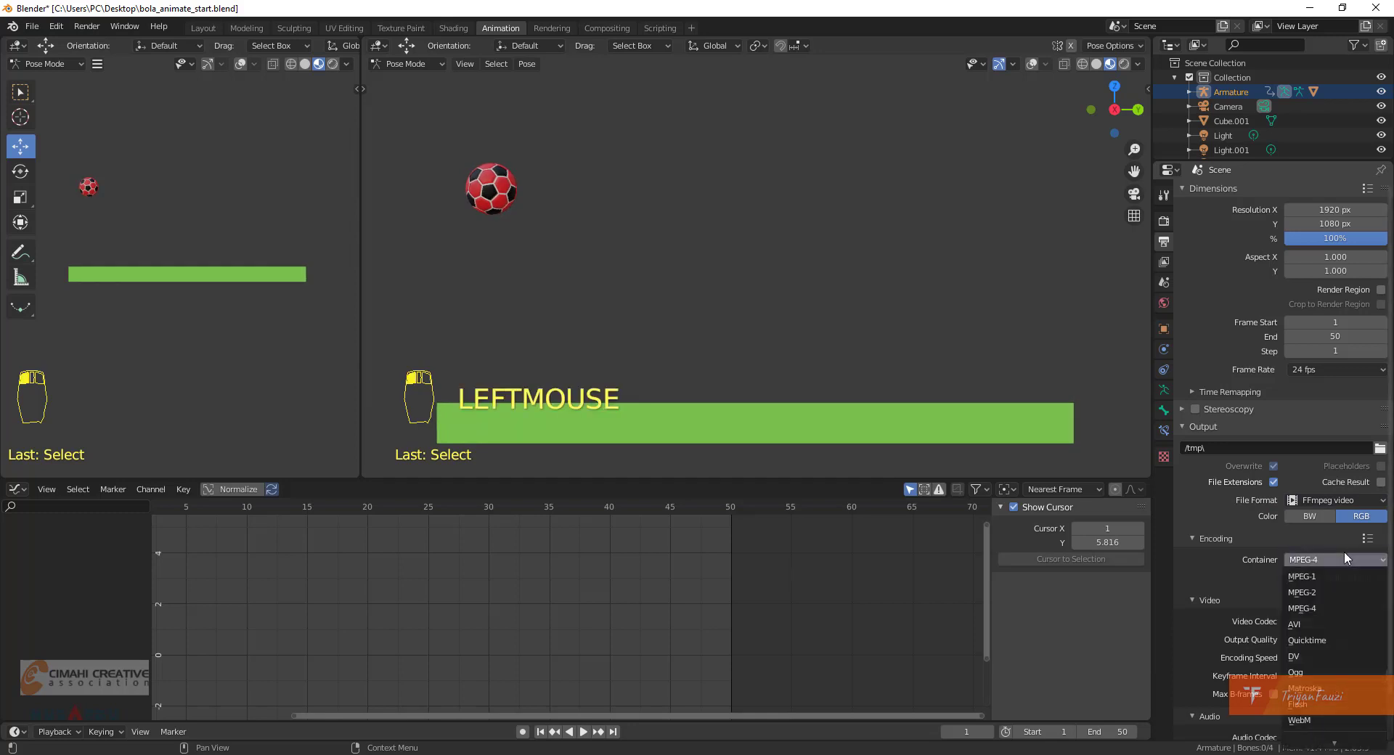
click(1341, 607)
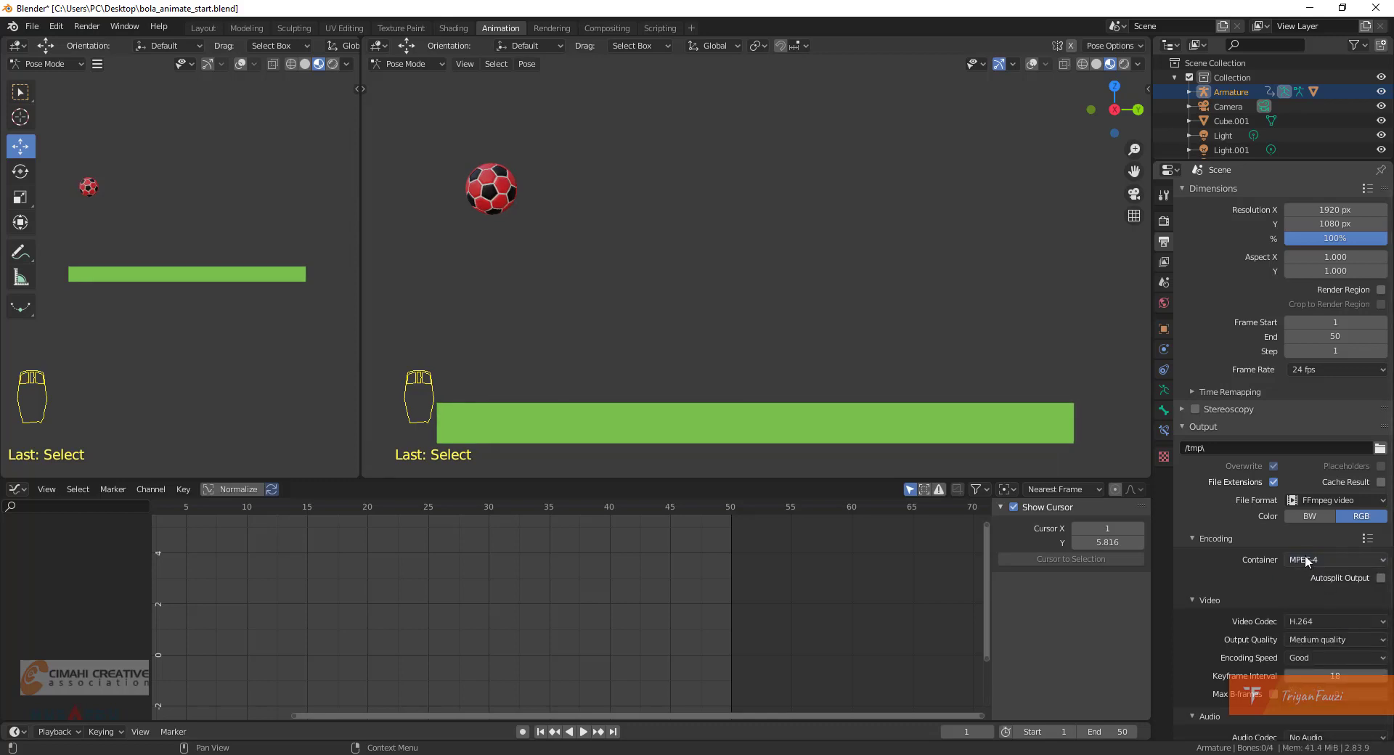
Set the render output path to the Desktop folder with the file name bouncingballmovie.
click(1383, 450)
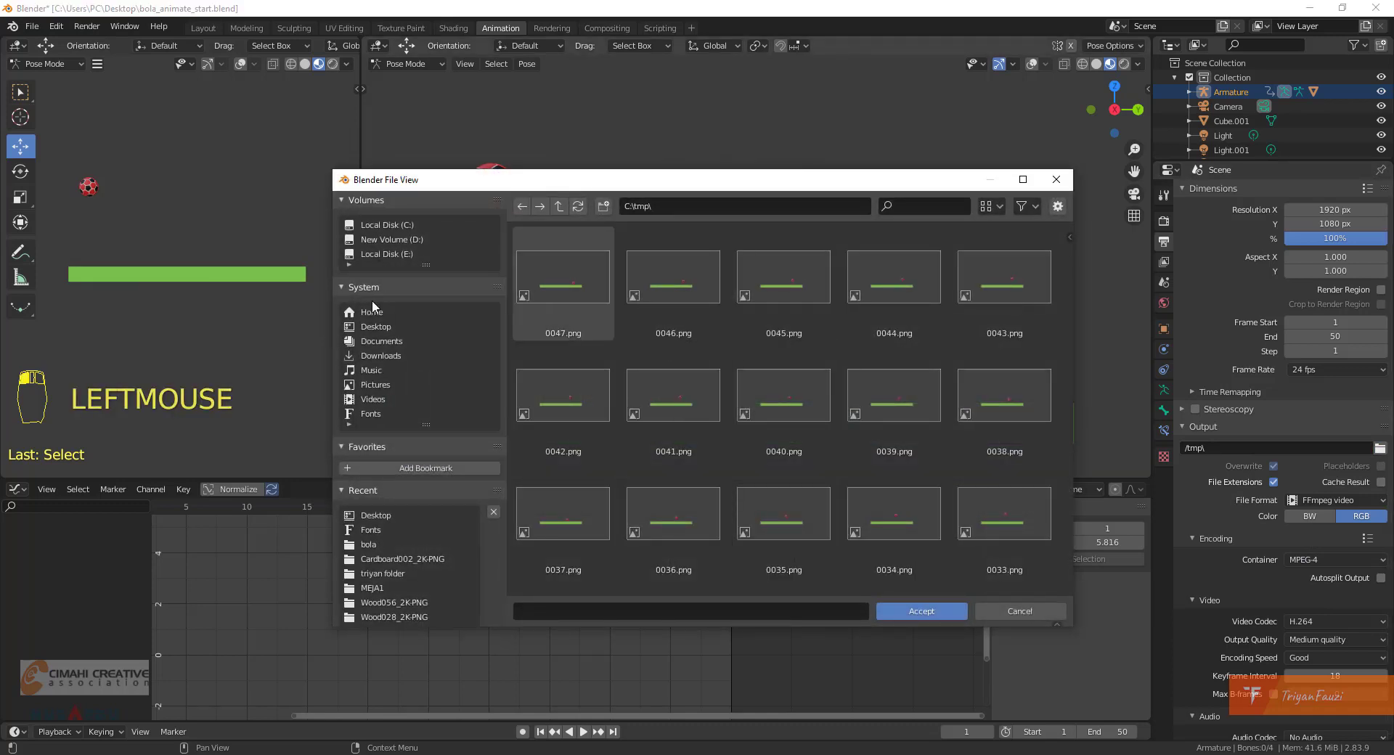
click(387, 514)
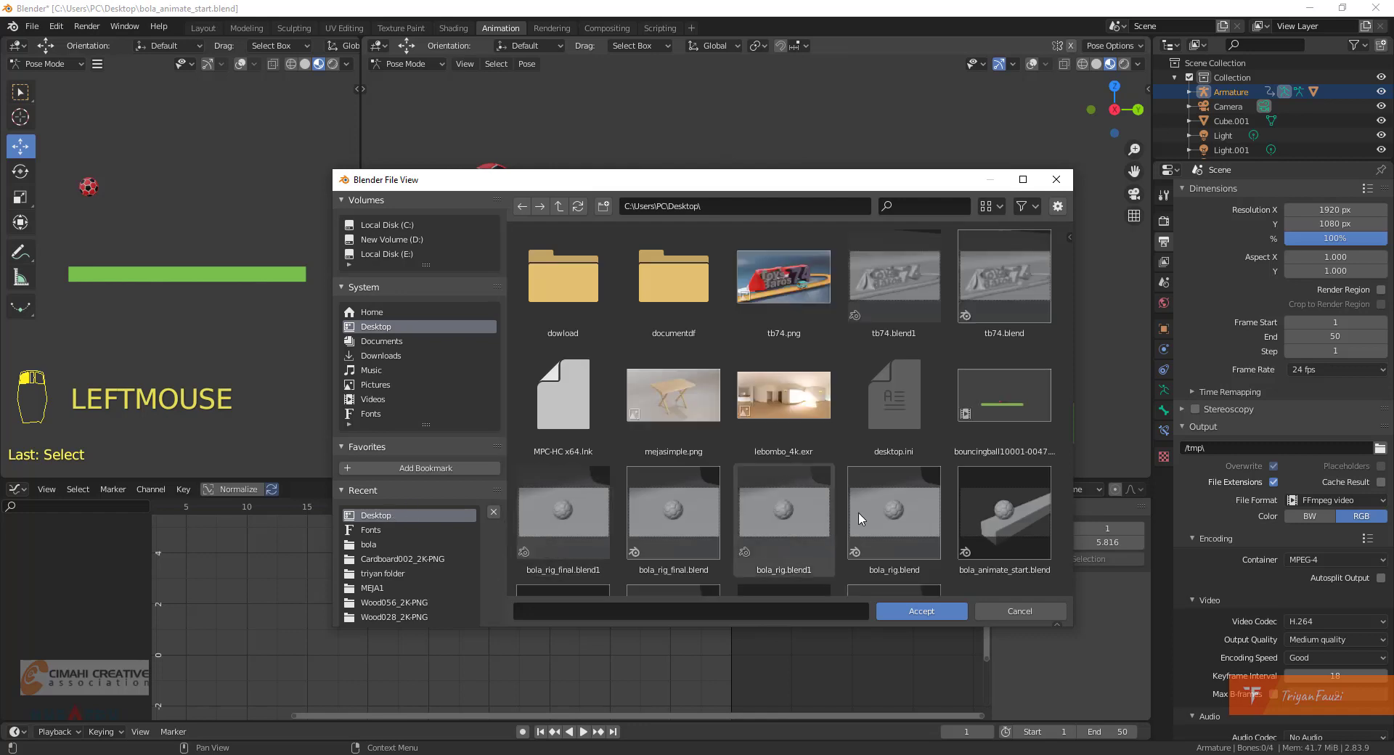
click(587, 613)
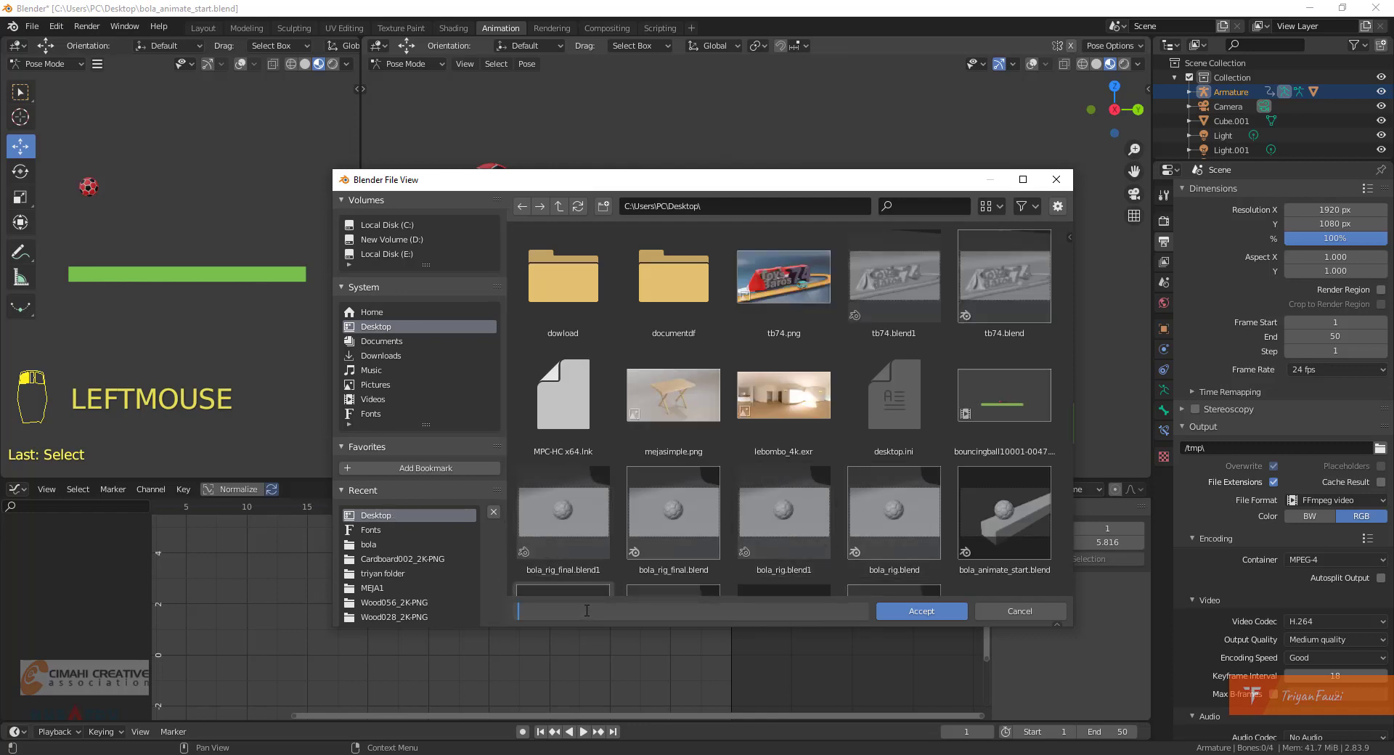
text(banc)
text(ouncingballmovie)
key(Return)
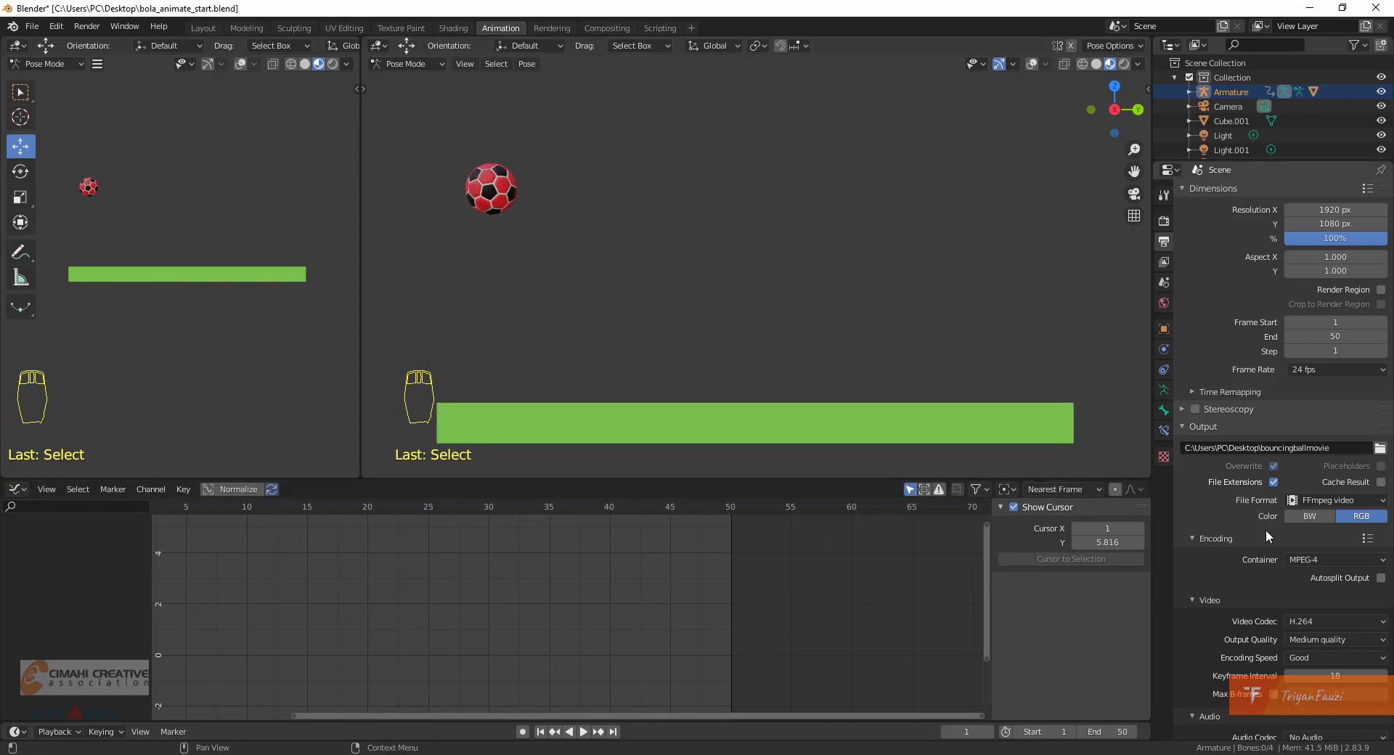
Run a Viewport Render Animation from the enlarged side-view viewport.
scroll(1267, 535, down, 2)
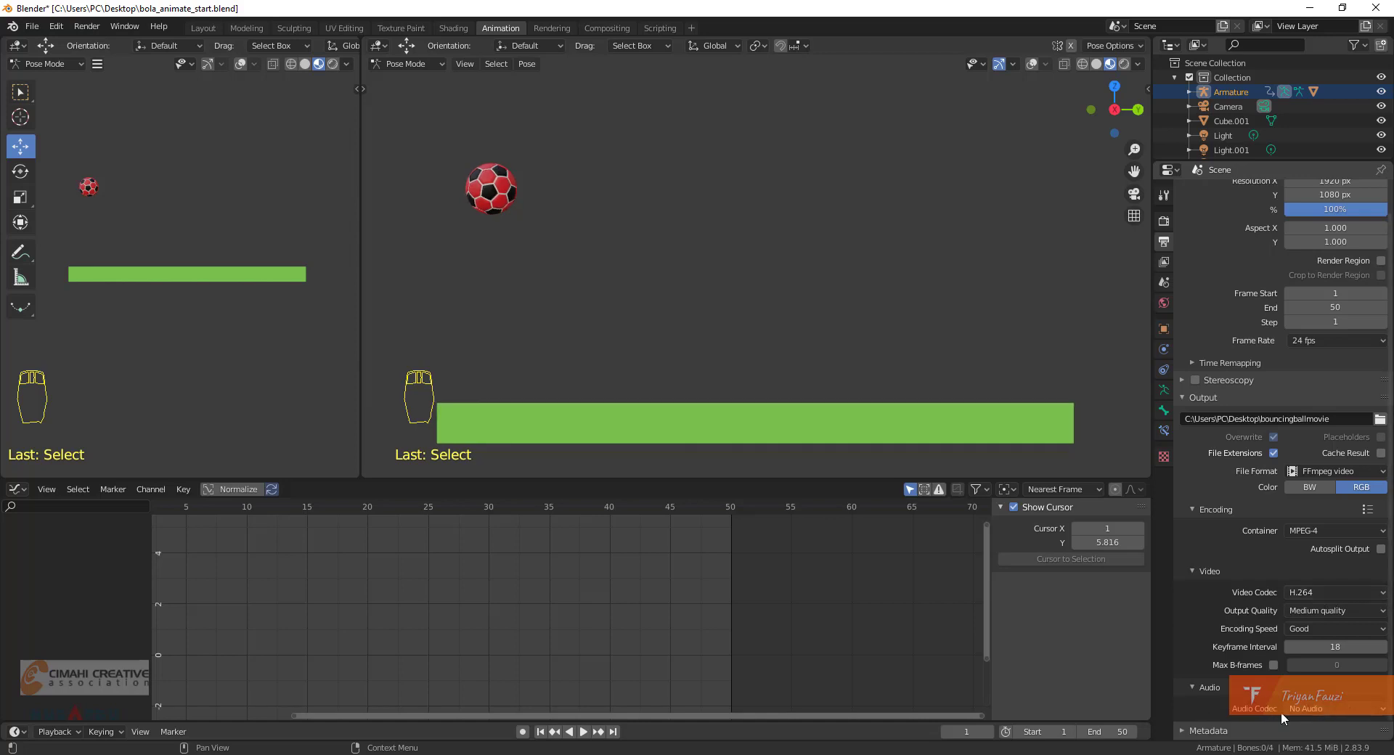
click(466, 64)
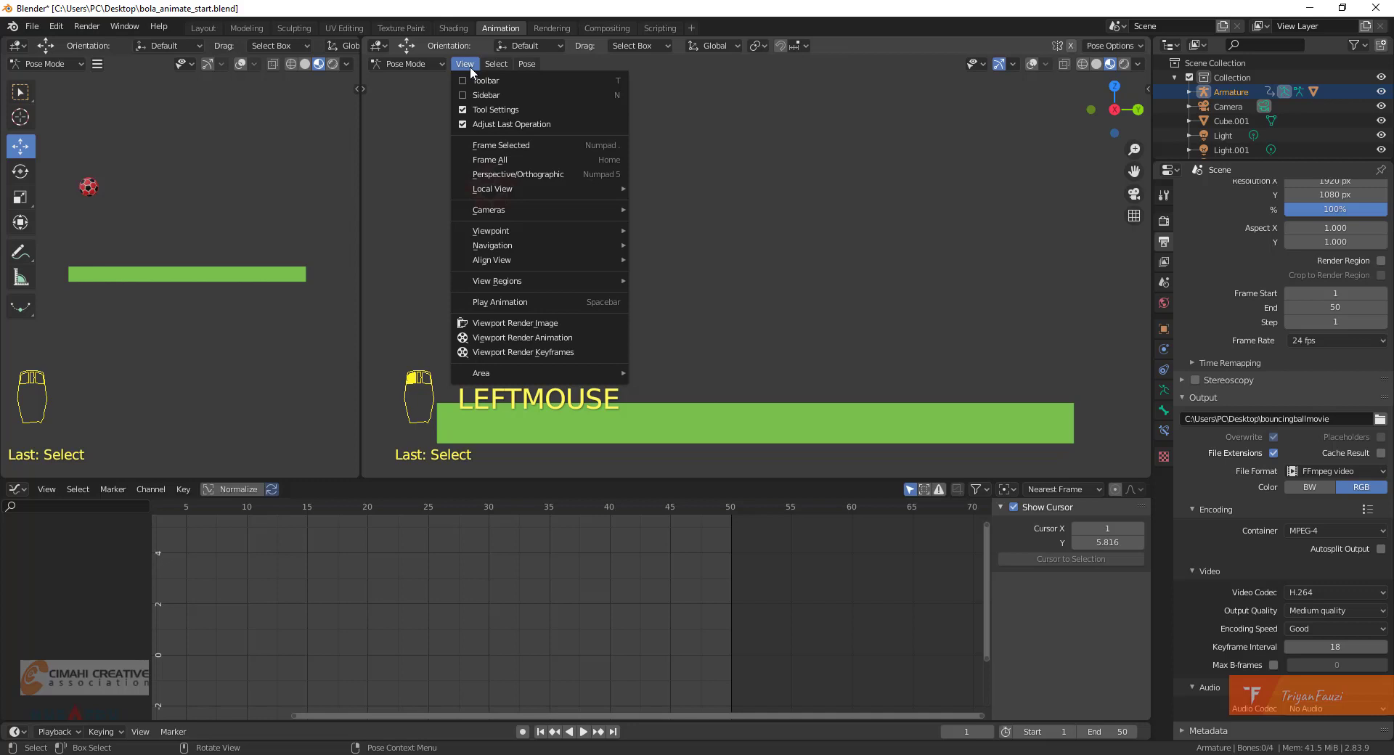
mouse_move(501, 284)
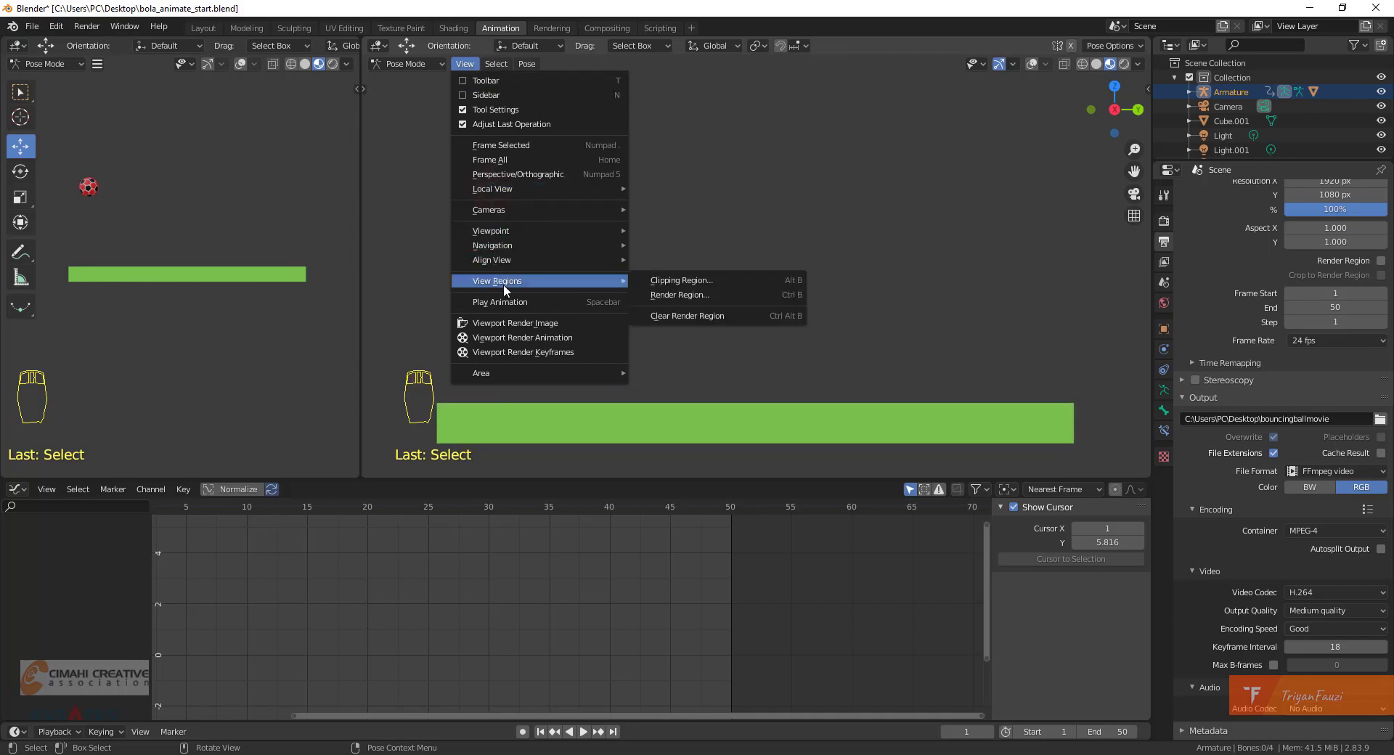
click(578, 340)
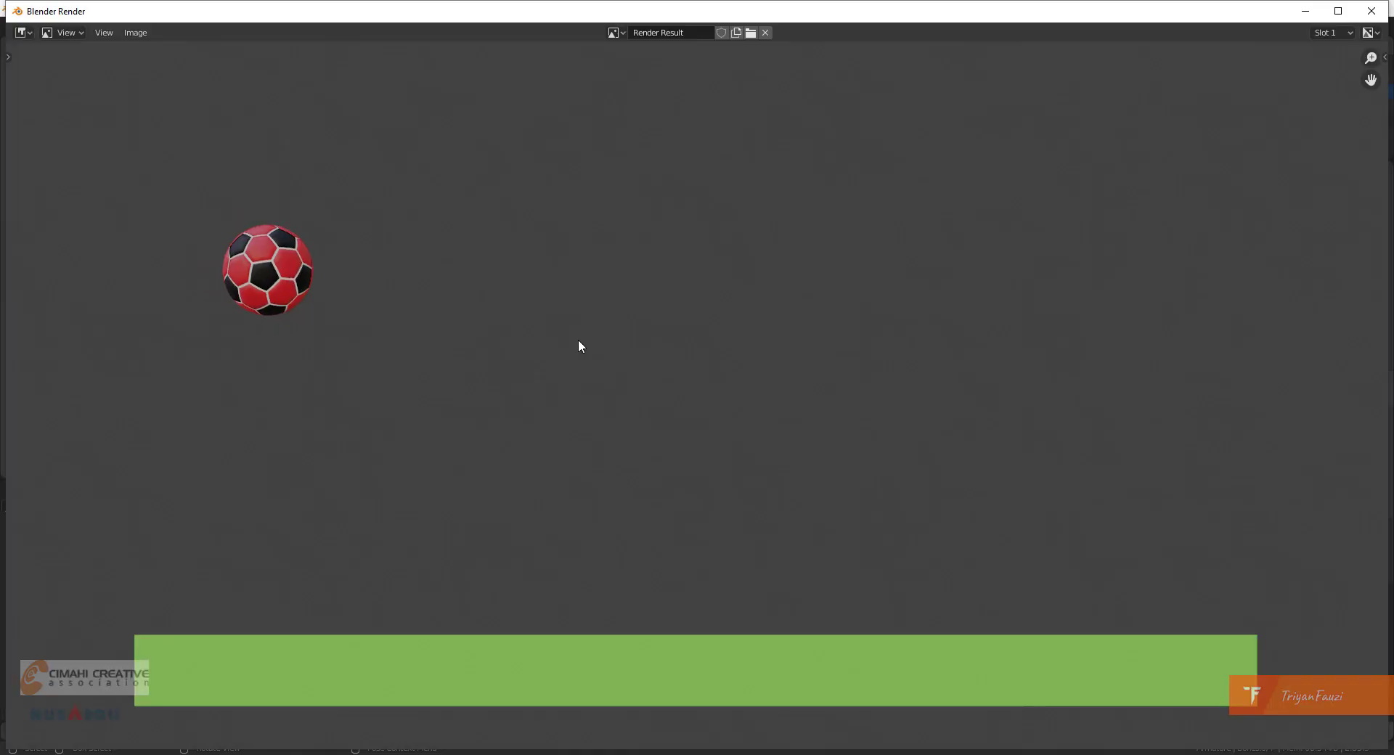